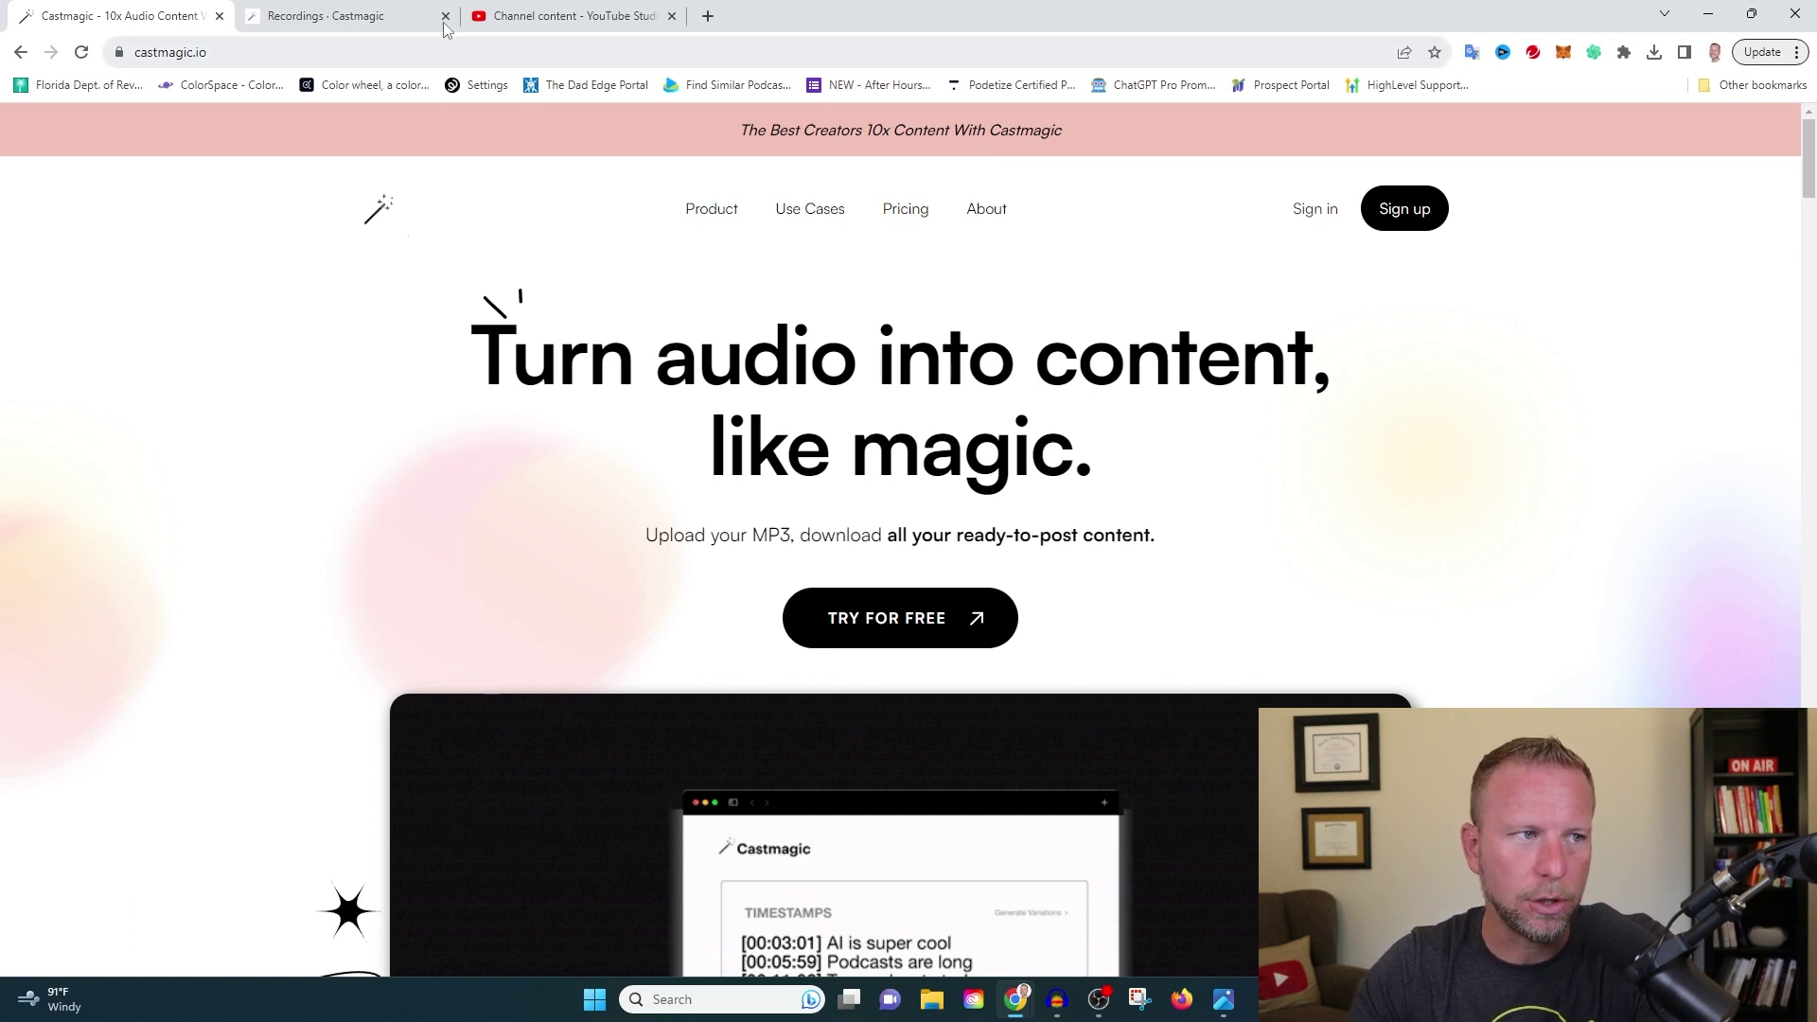
Switch to the Castmagic Recordings page listing the four transcribed recordings.
click(369, 23)
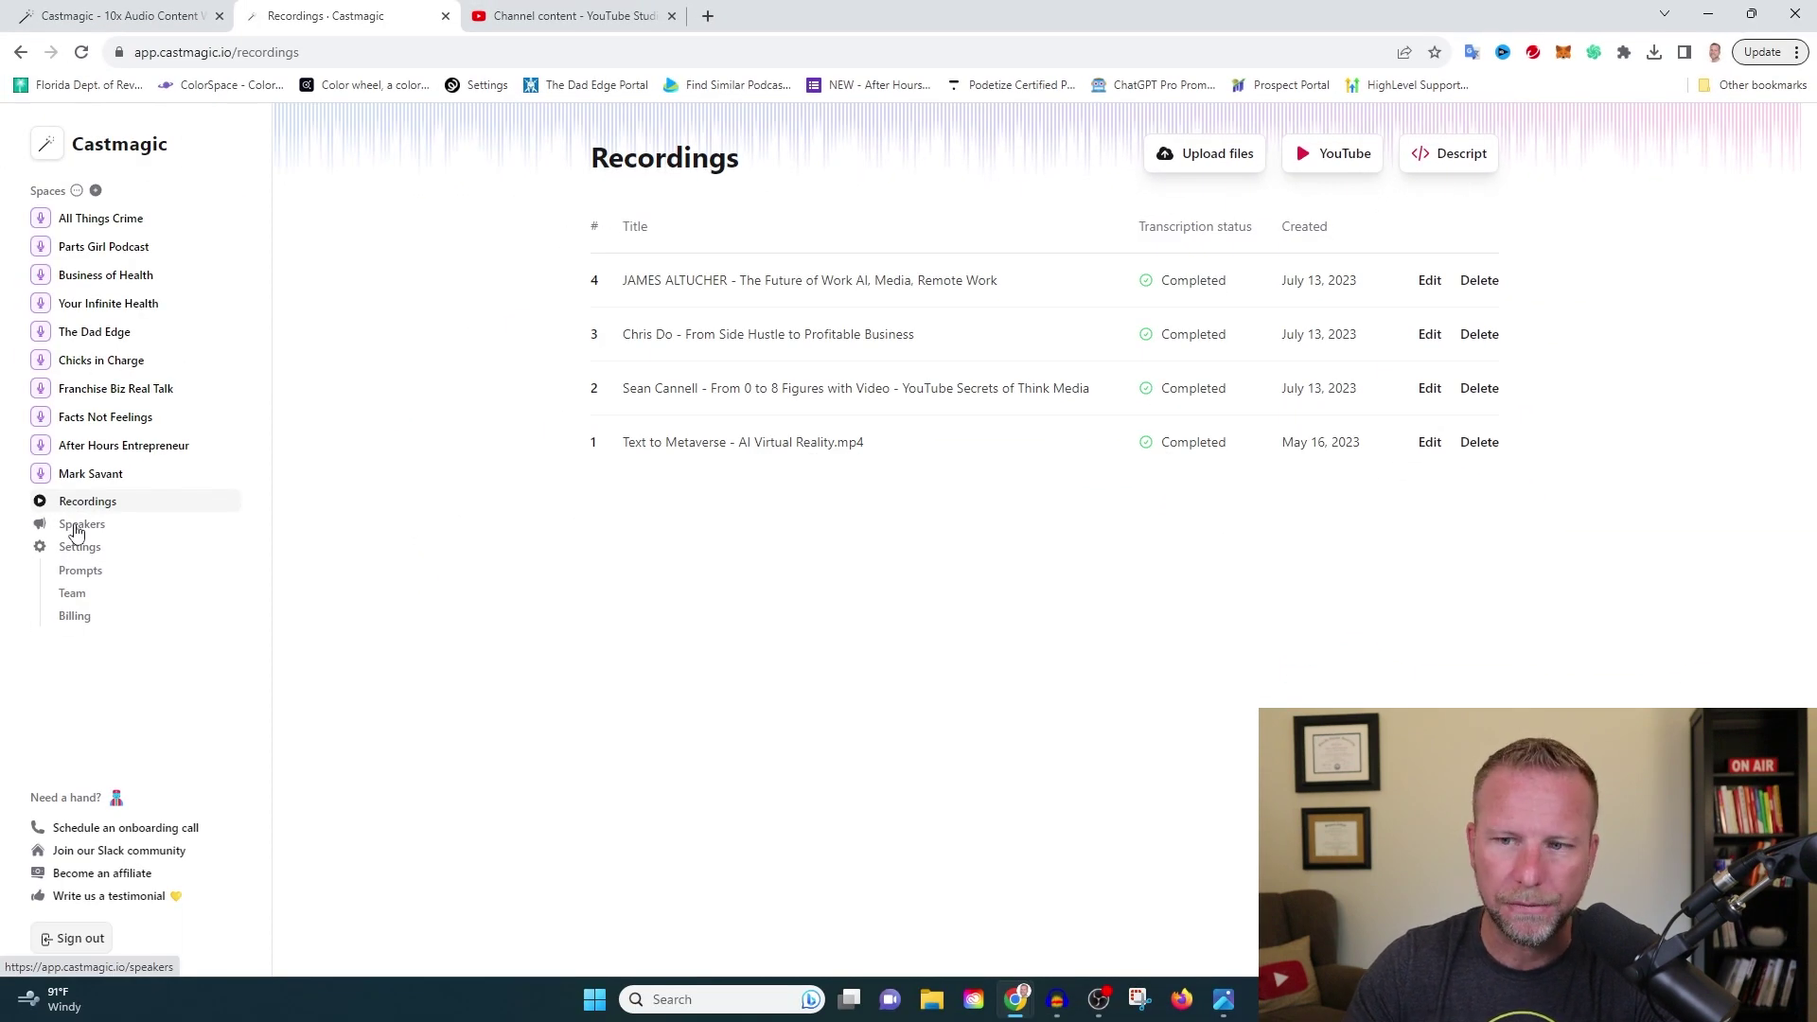
Check the Speakers list, then open Space settings with English language and magic words.
click(77, 529)
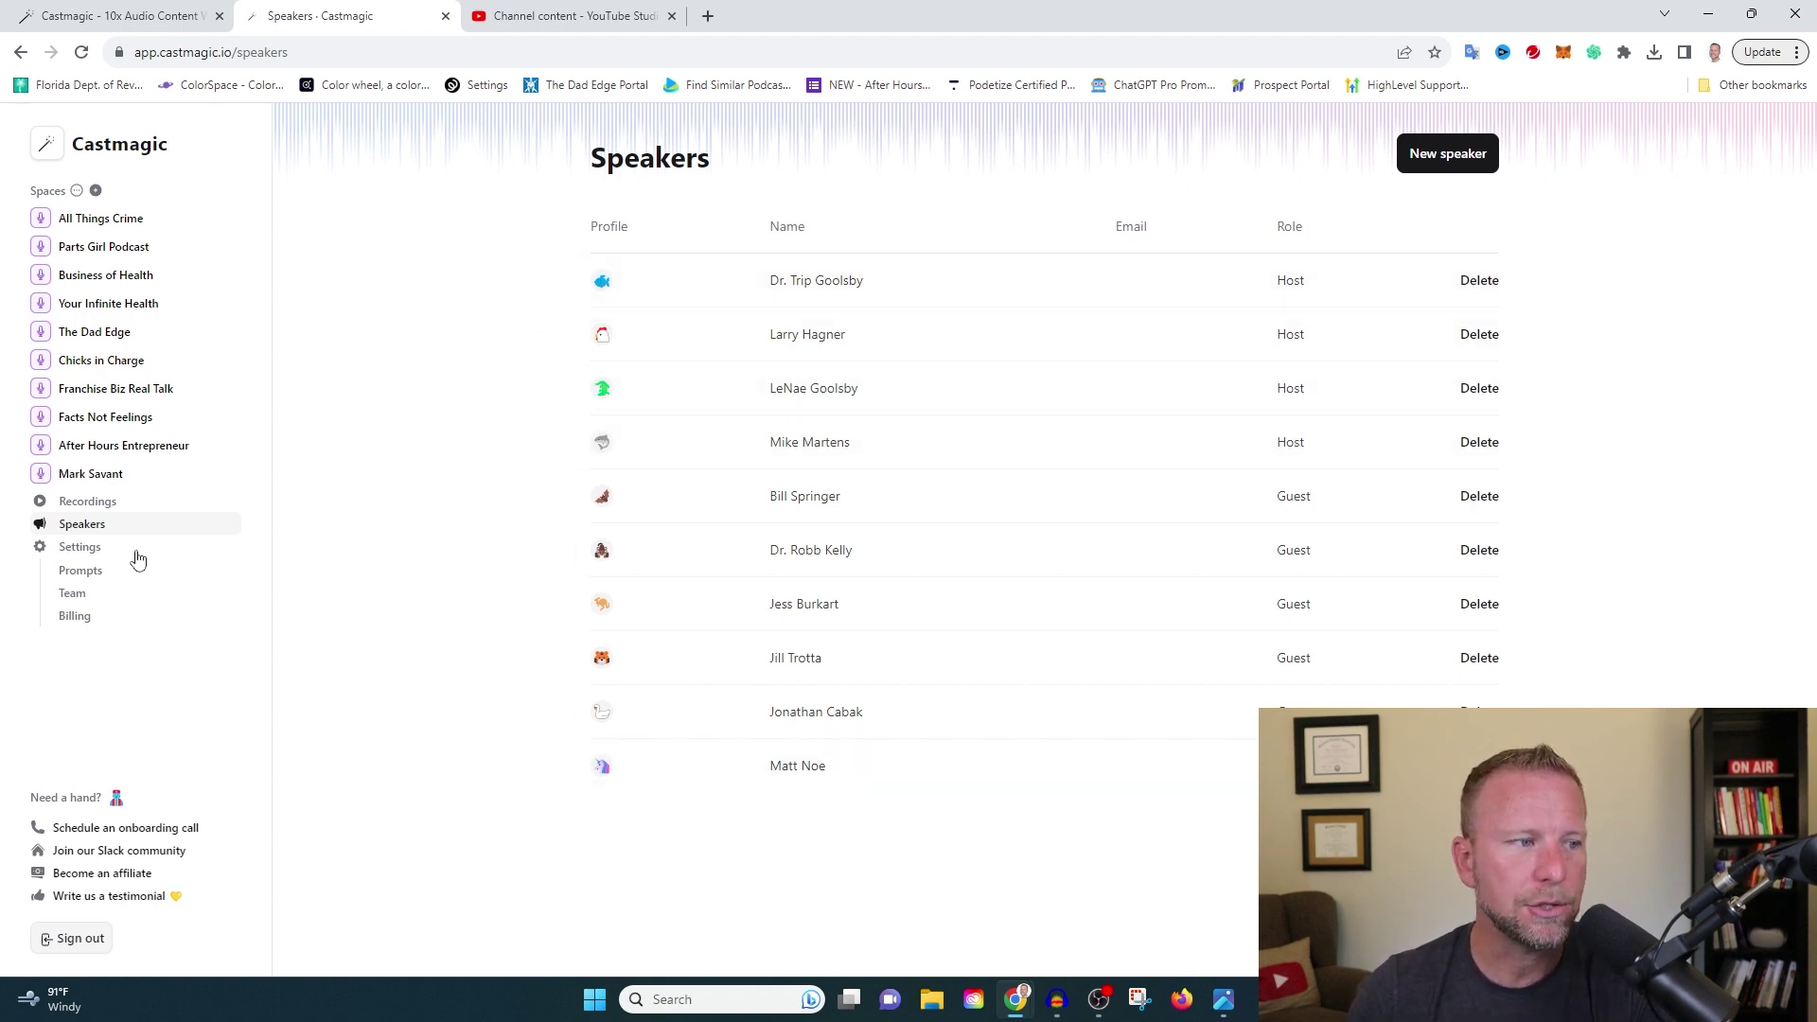
click(87, 547)
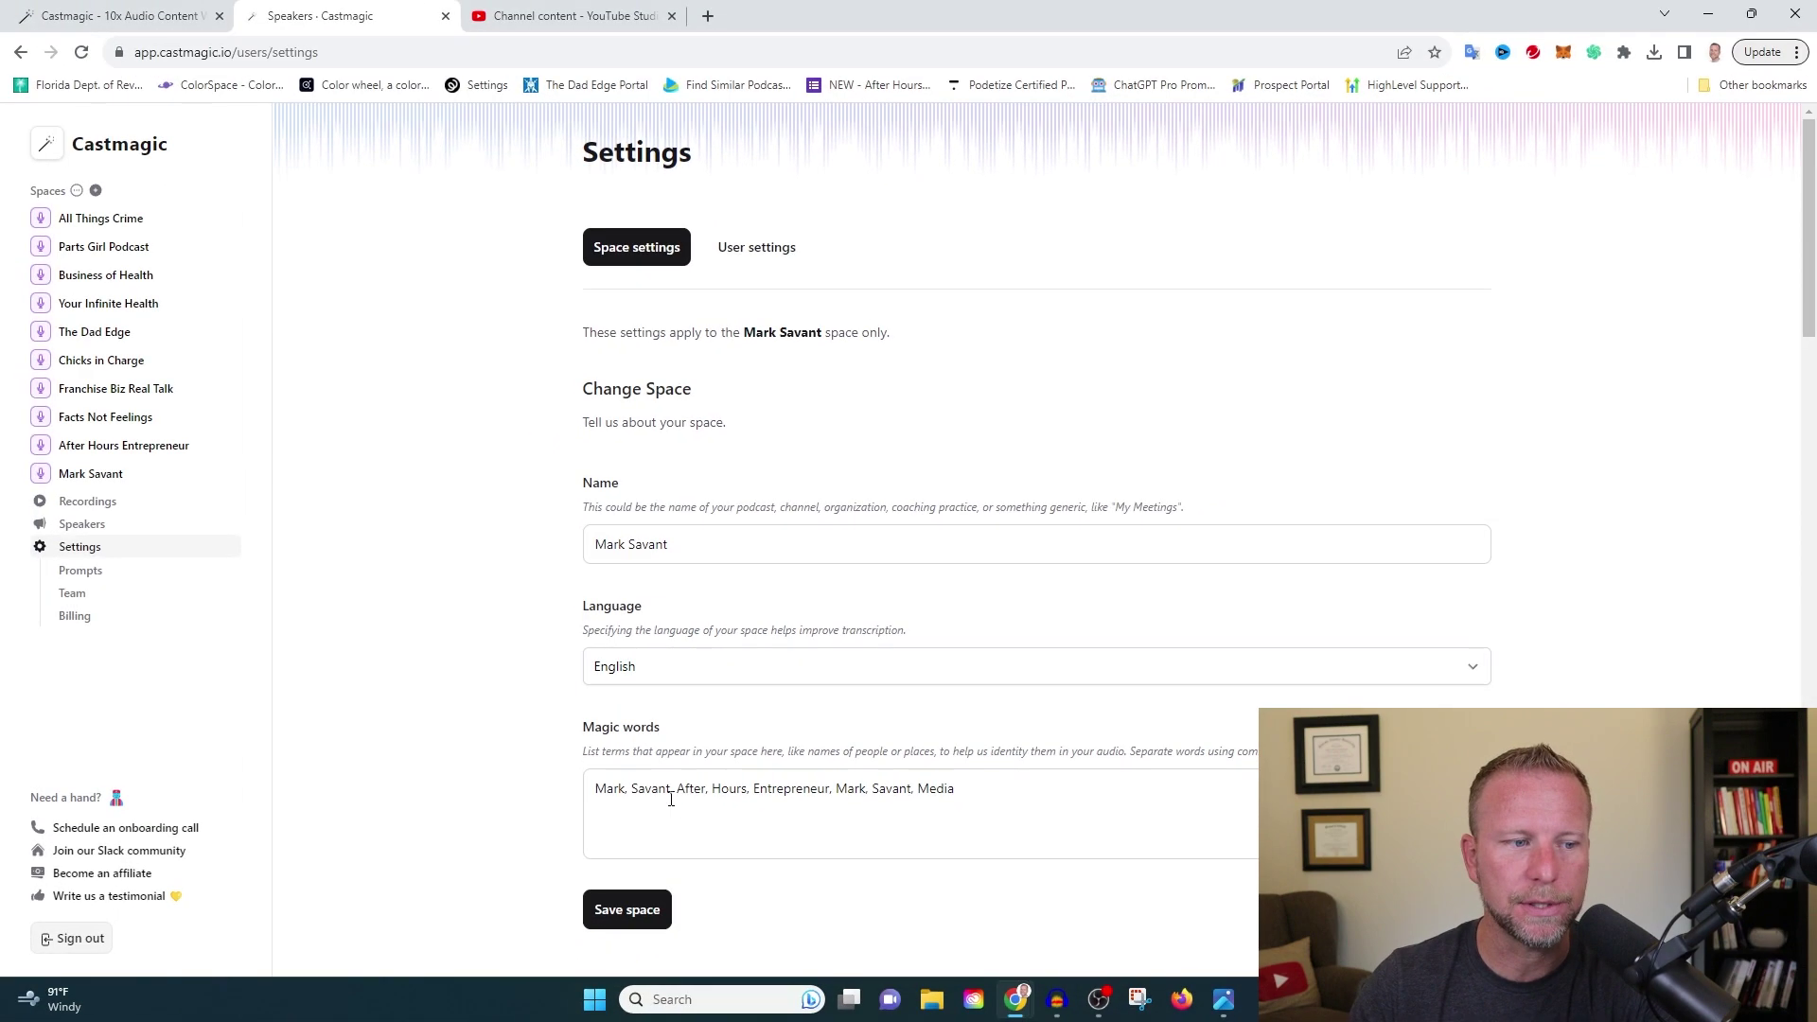
Scroll through the custom prompts (Titles, Speaker bio, Introduction, Shownotes) and back up.
scroll(568, 700, down, 6)
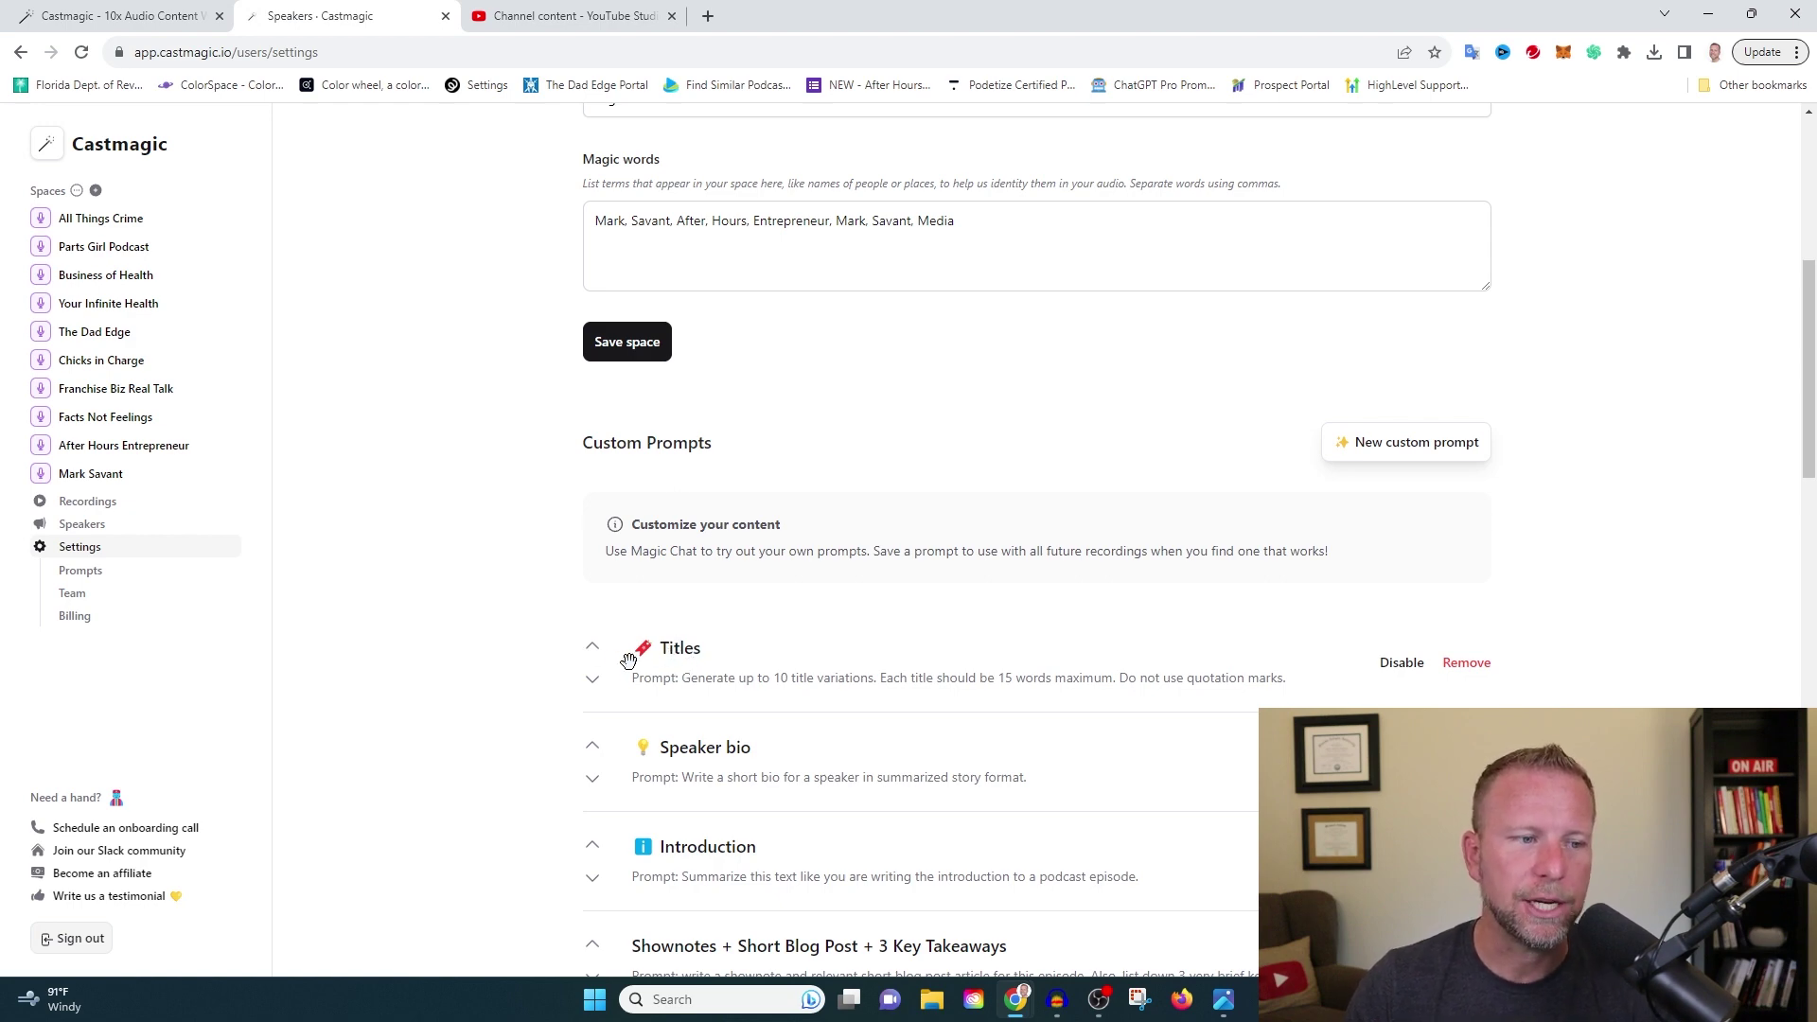
scroll(611, 695, down, 3)
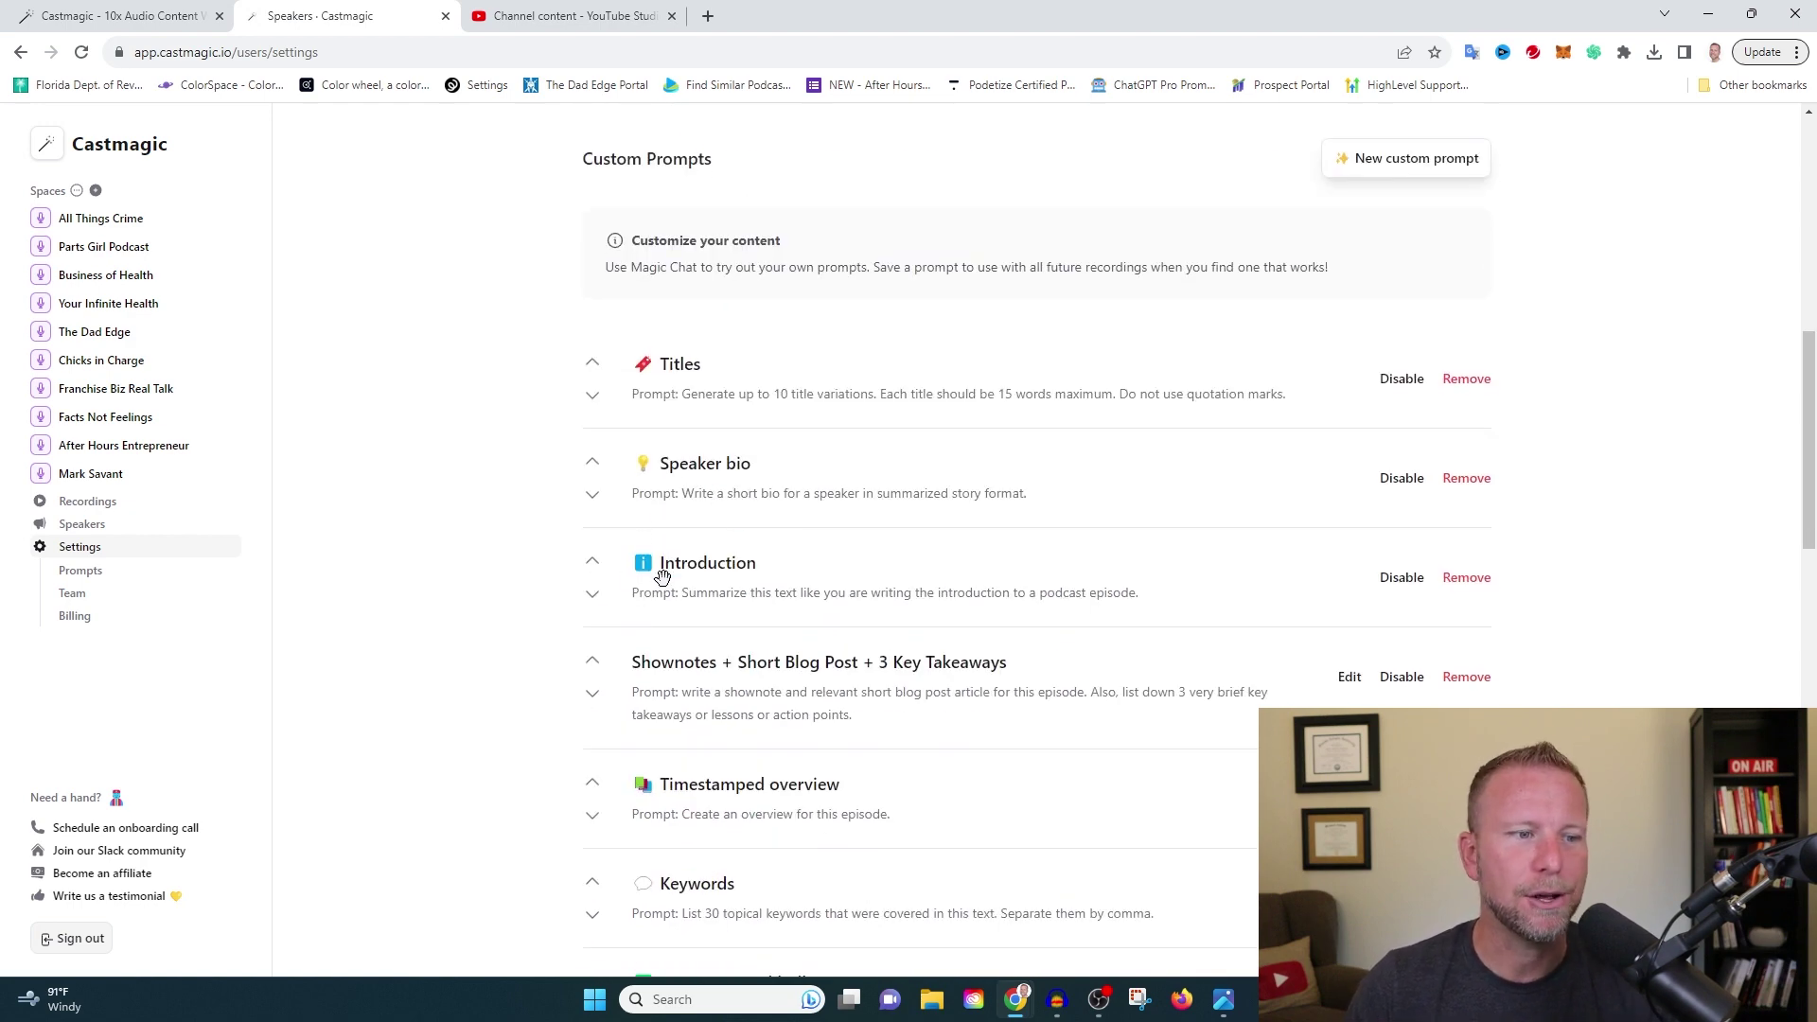
scroll(739, 700, down, 3)
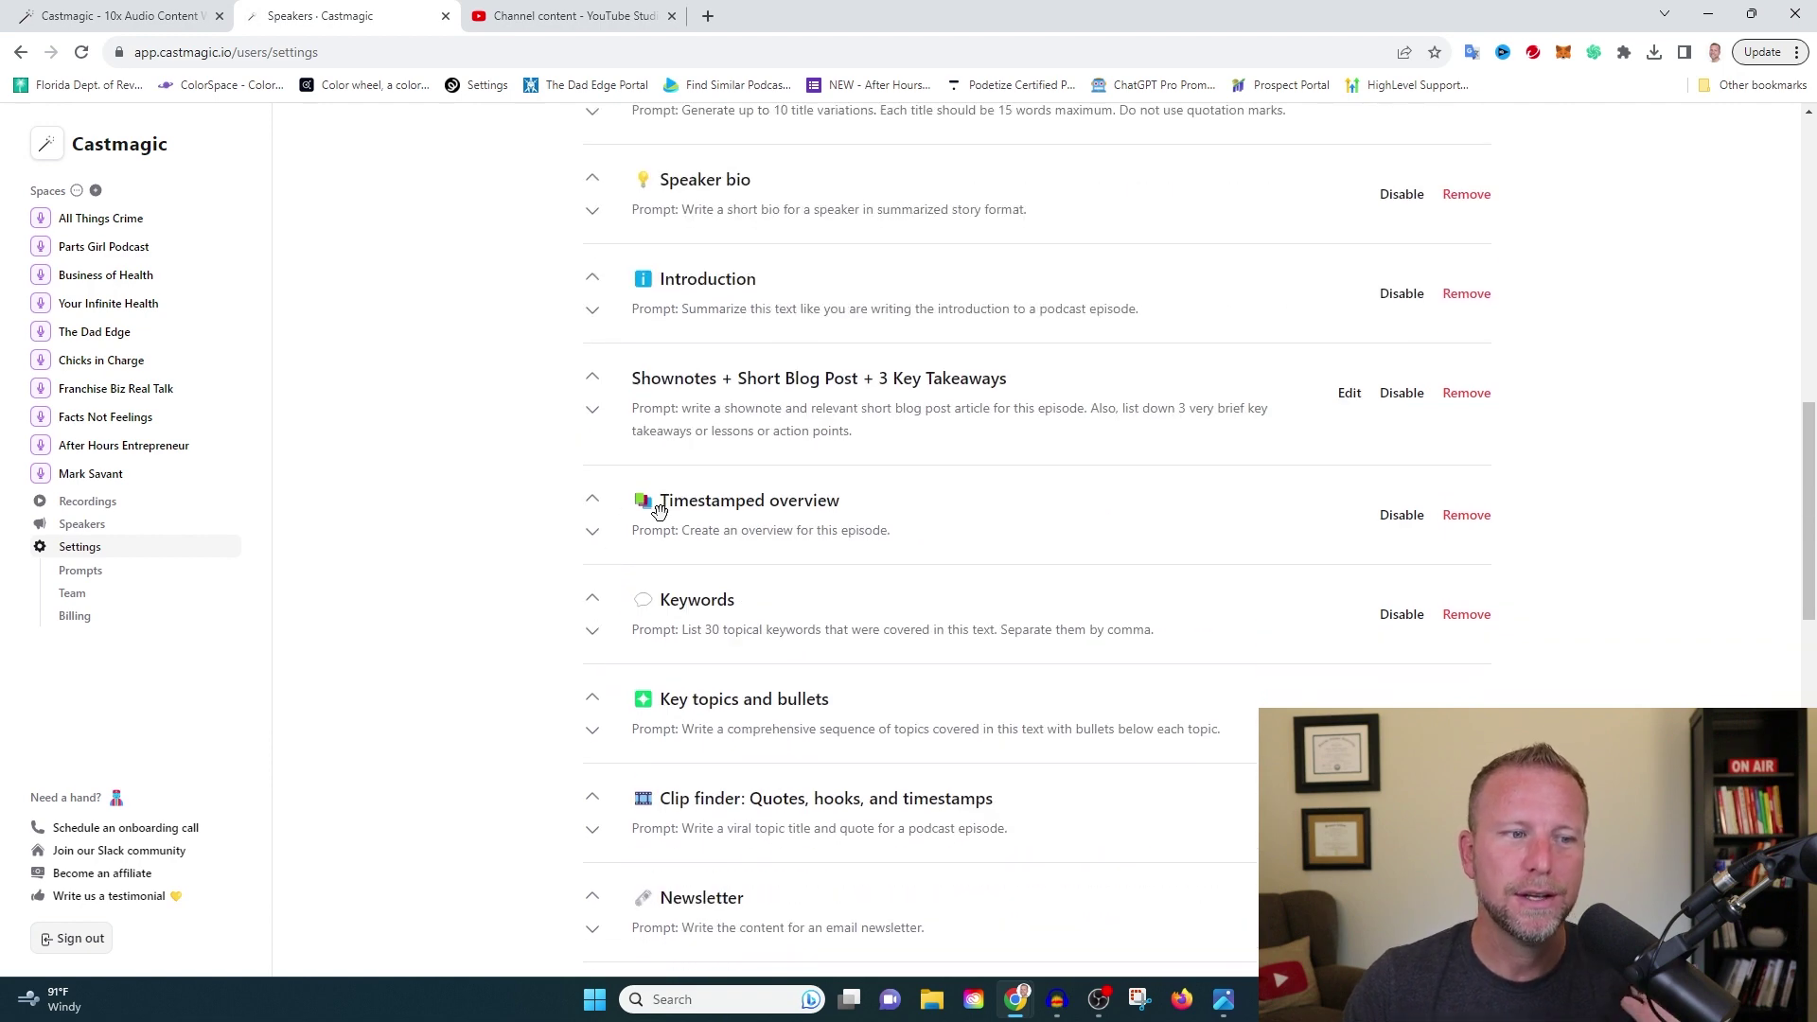
scroll(615, 532, down, 3)
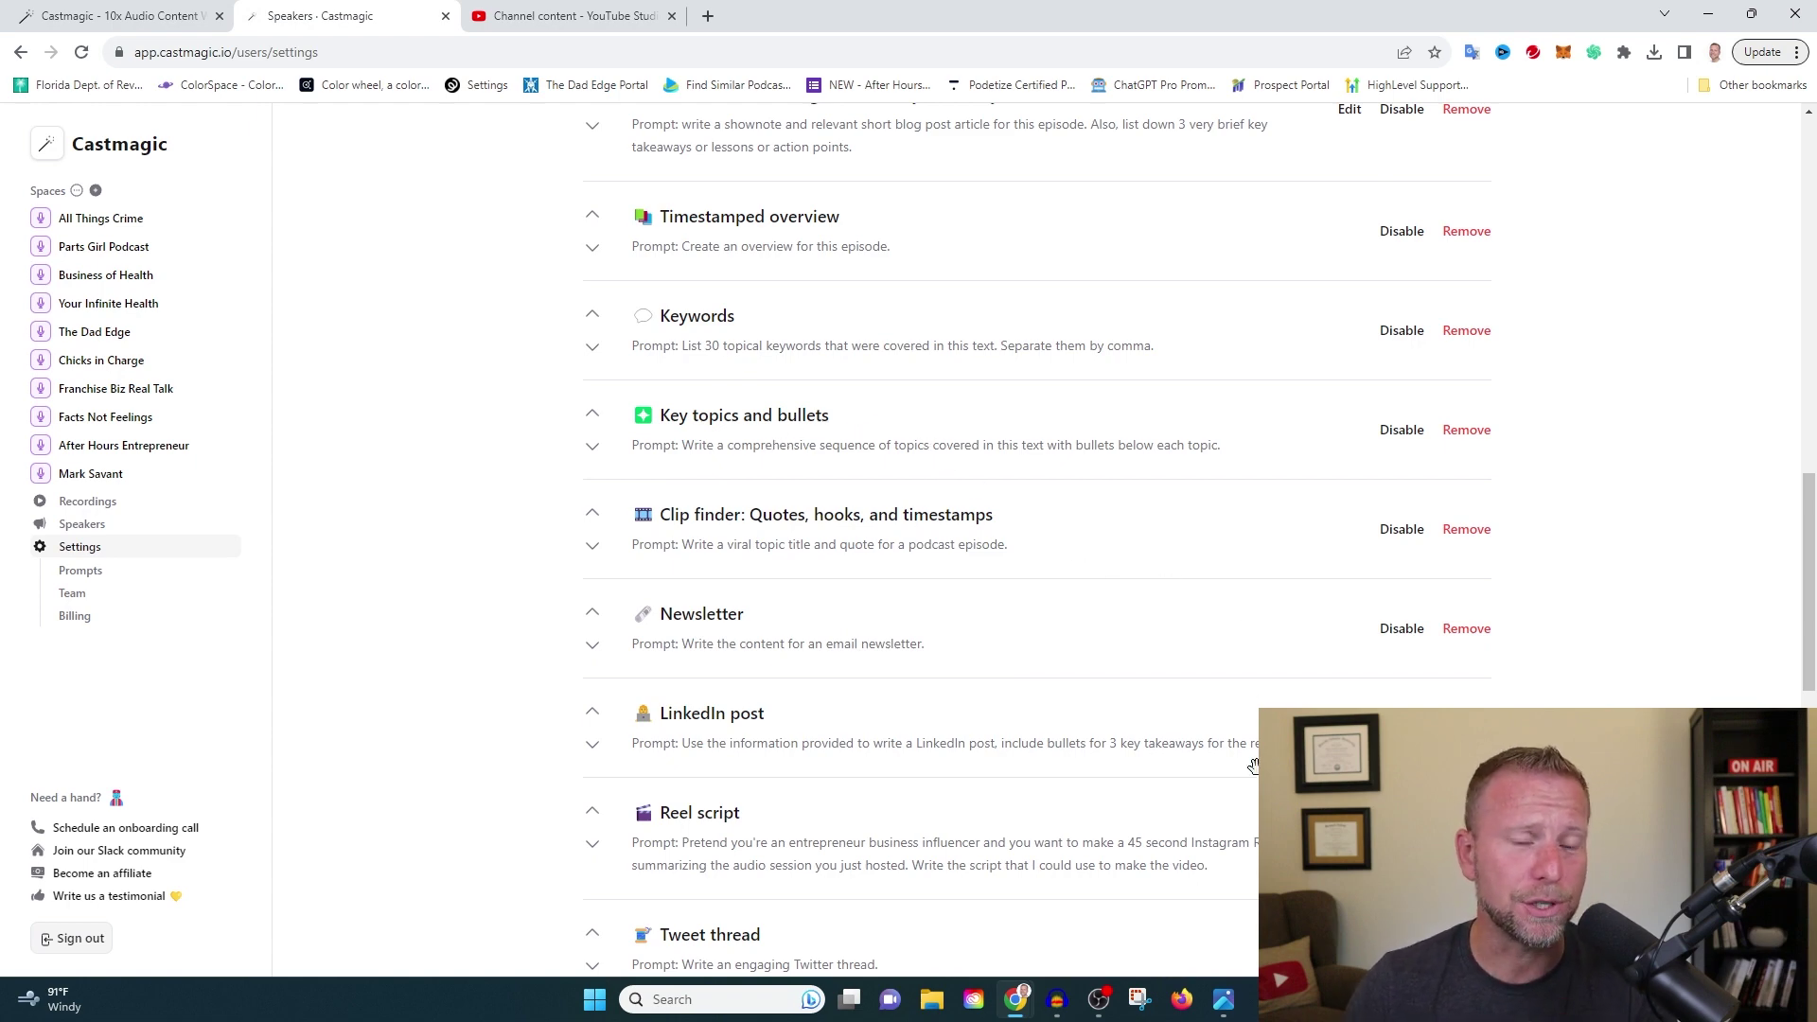
scroll(1253, 771, down, 6)
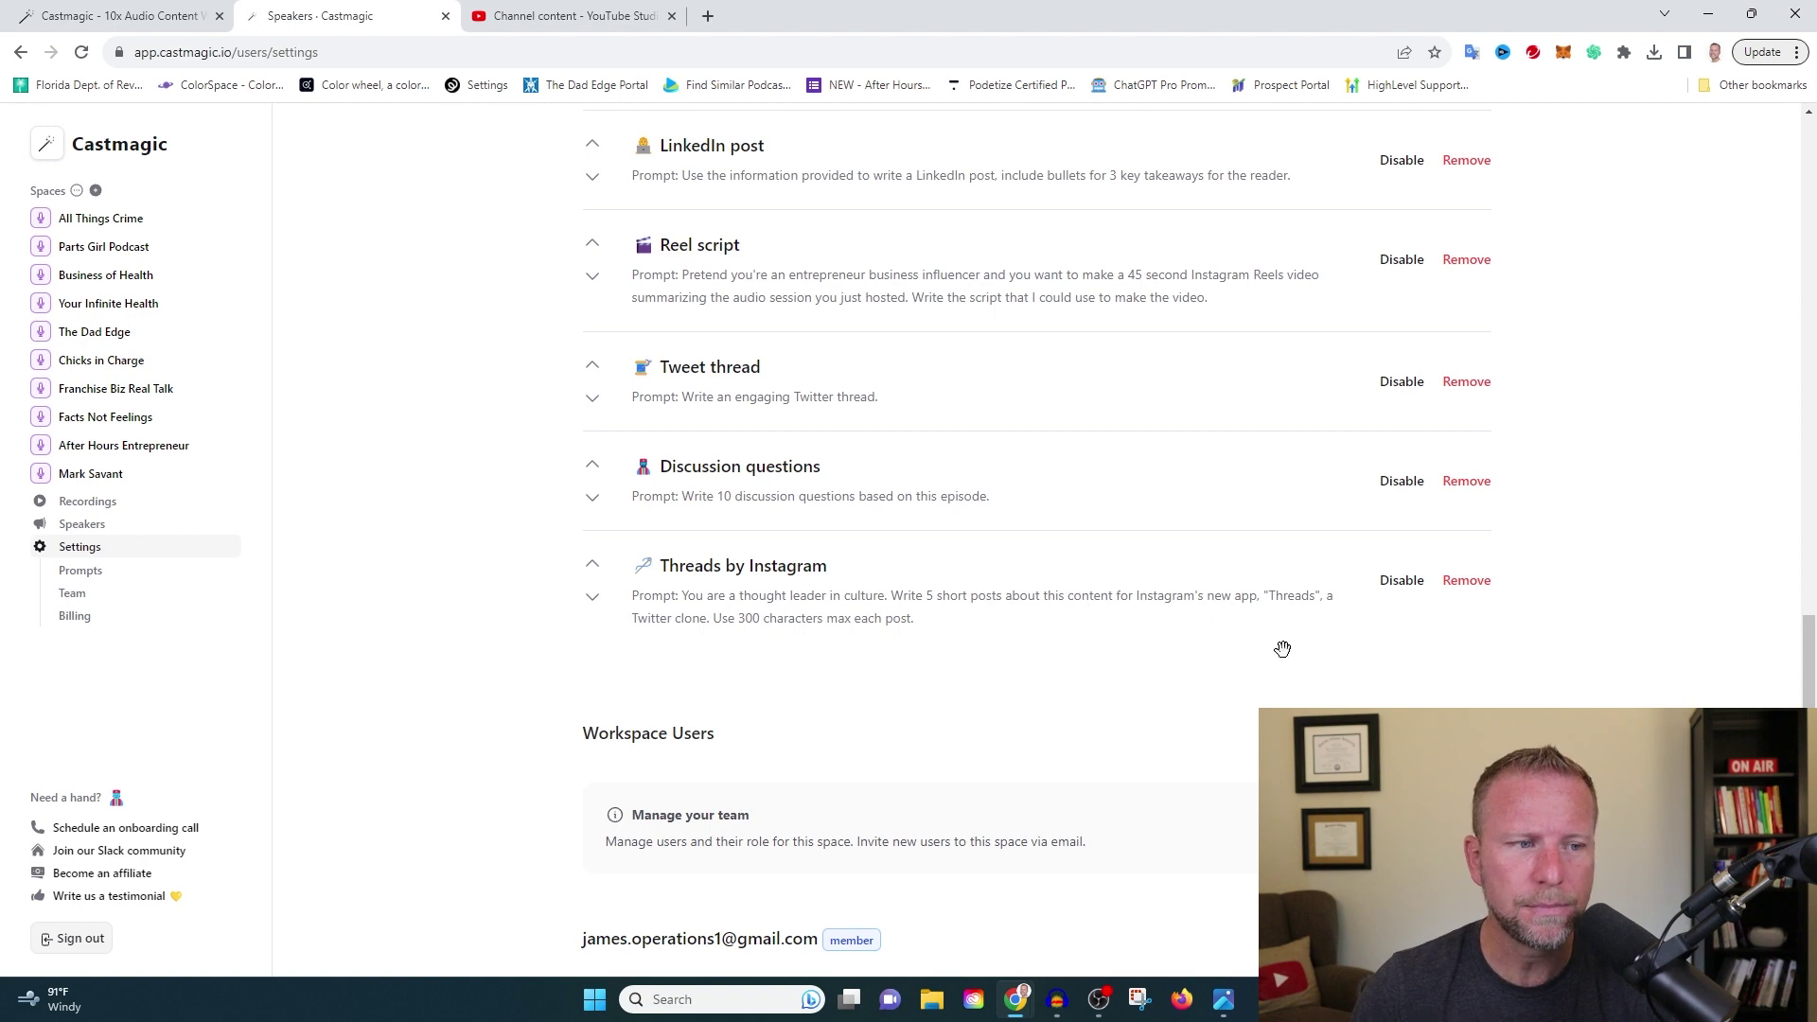
scroll(1188, 631, up, 15)
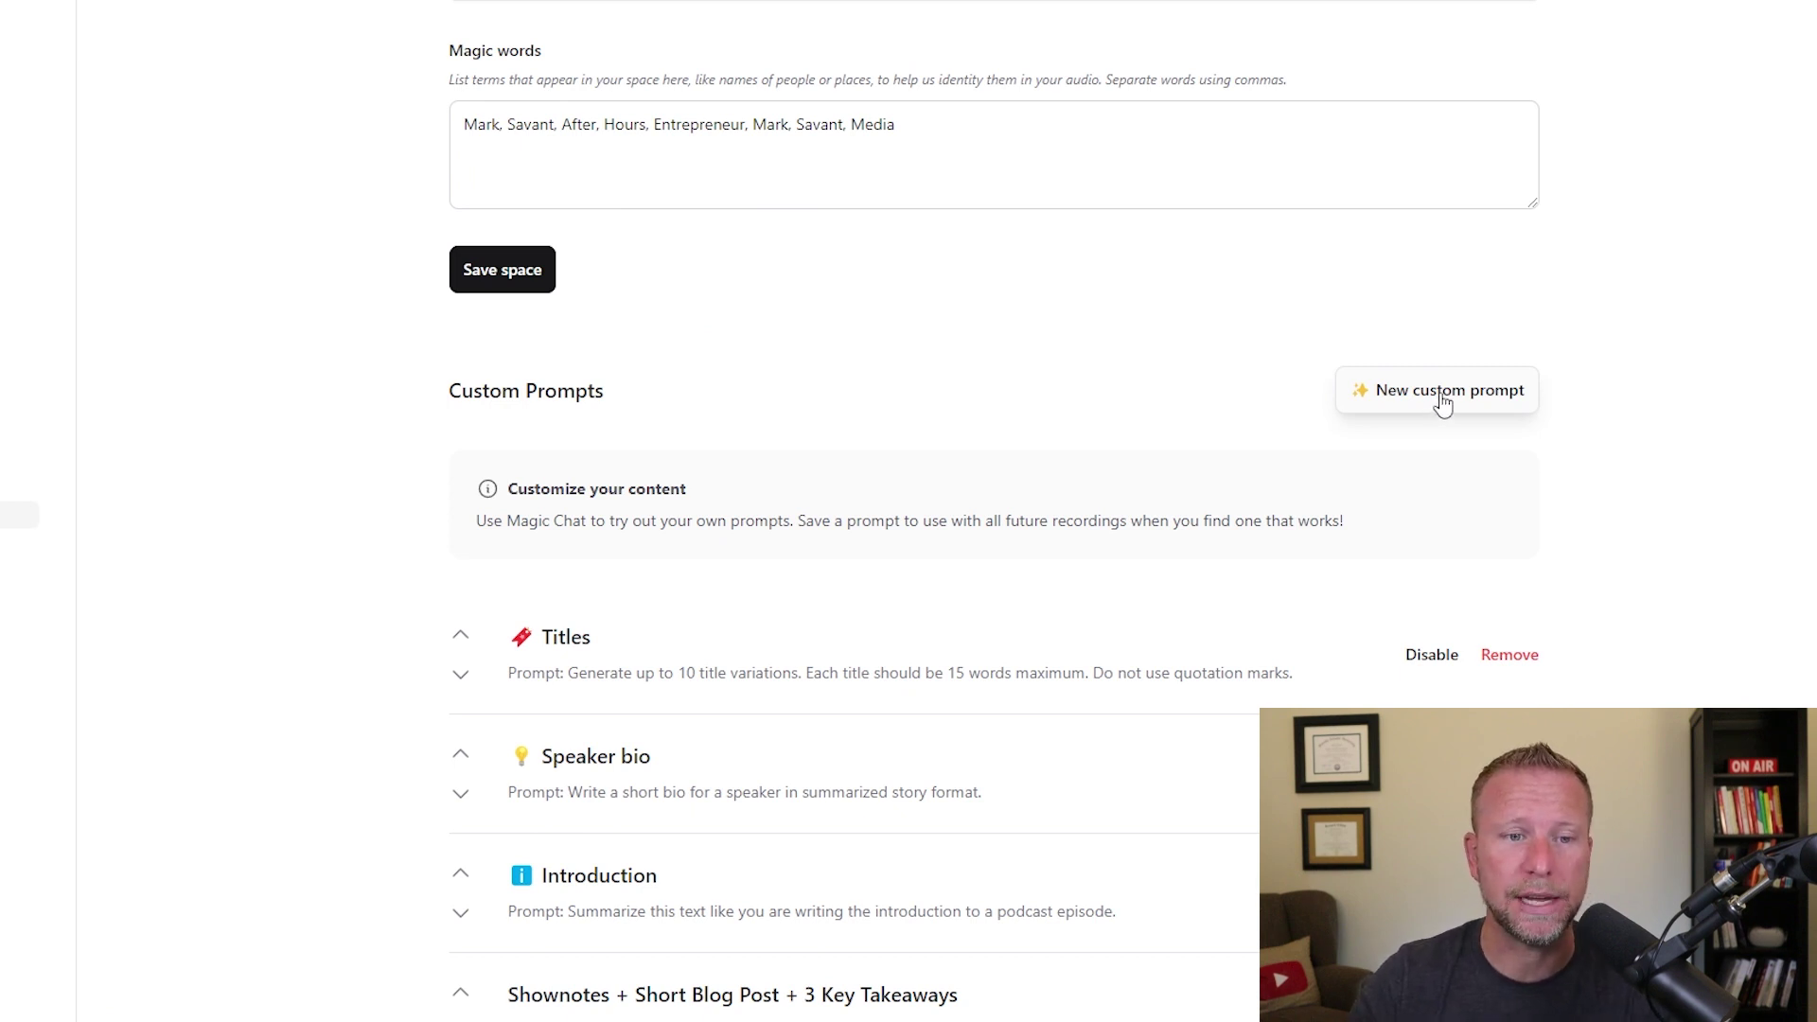
Create an 'Email to Guest' prompt thanking the guest for joining the After Hours Entrepreneur Podcast.
click(1442, 402)
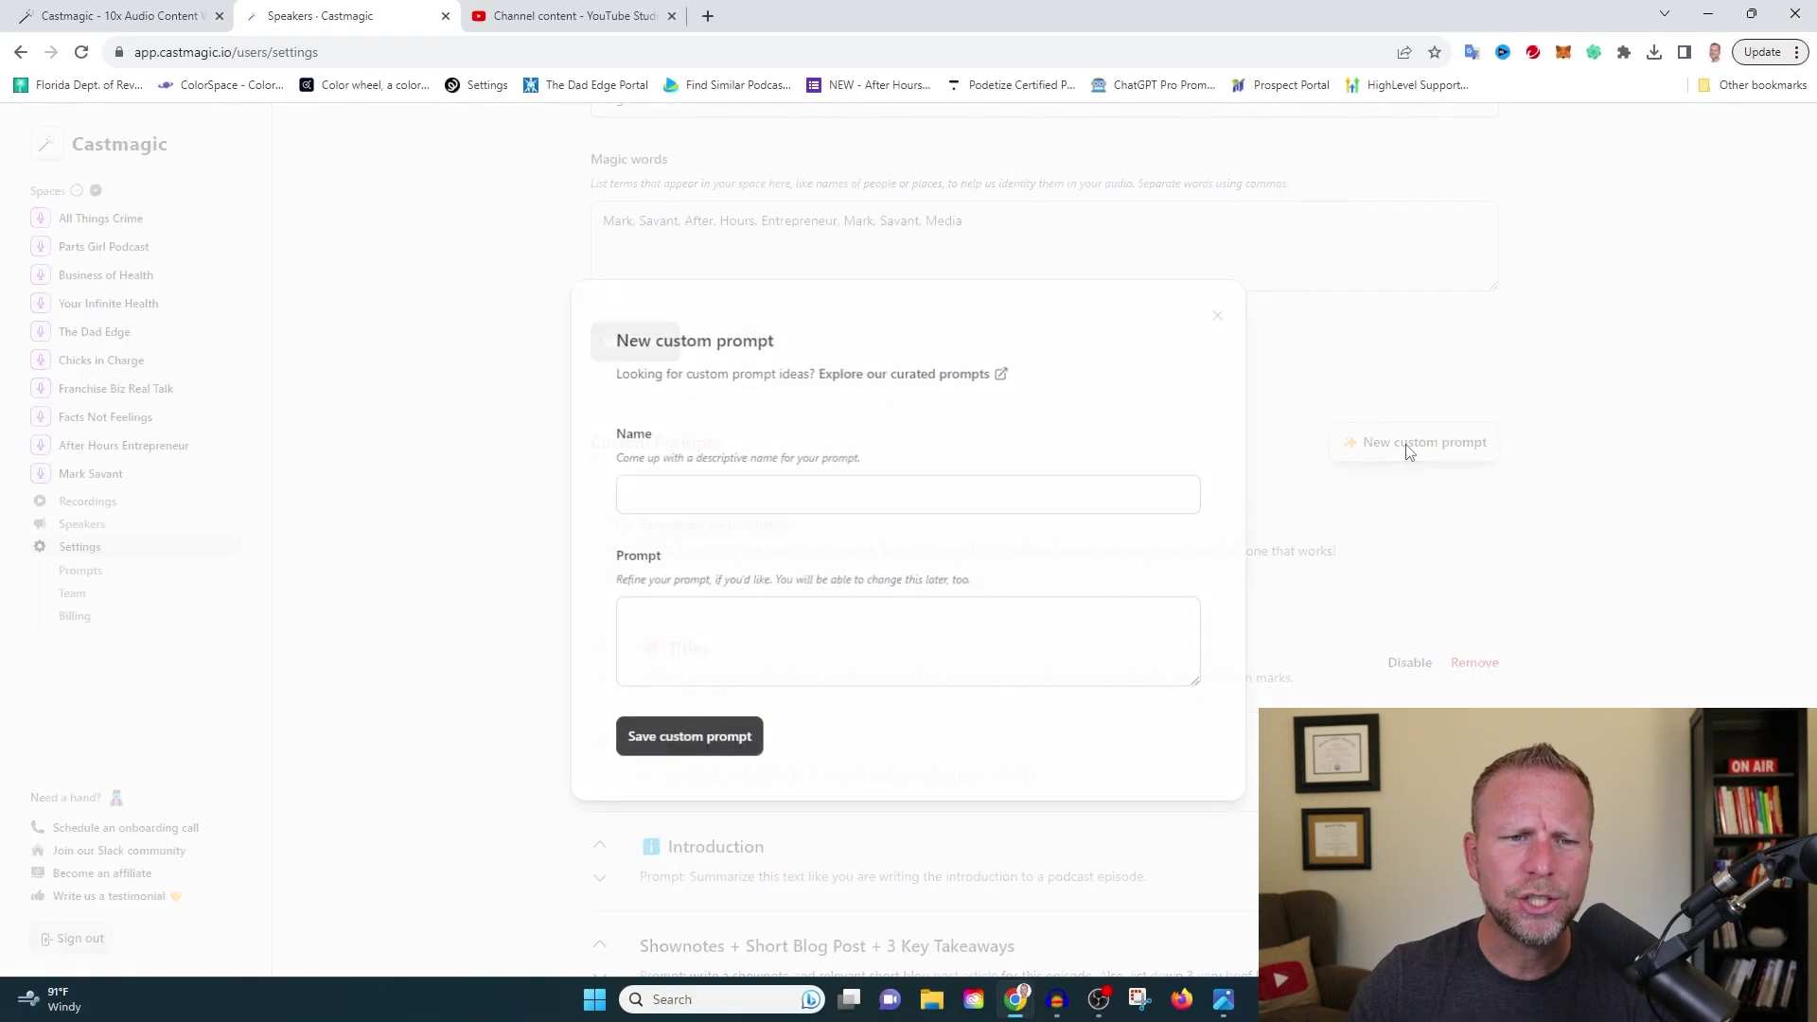
click(830, 479)
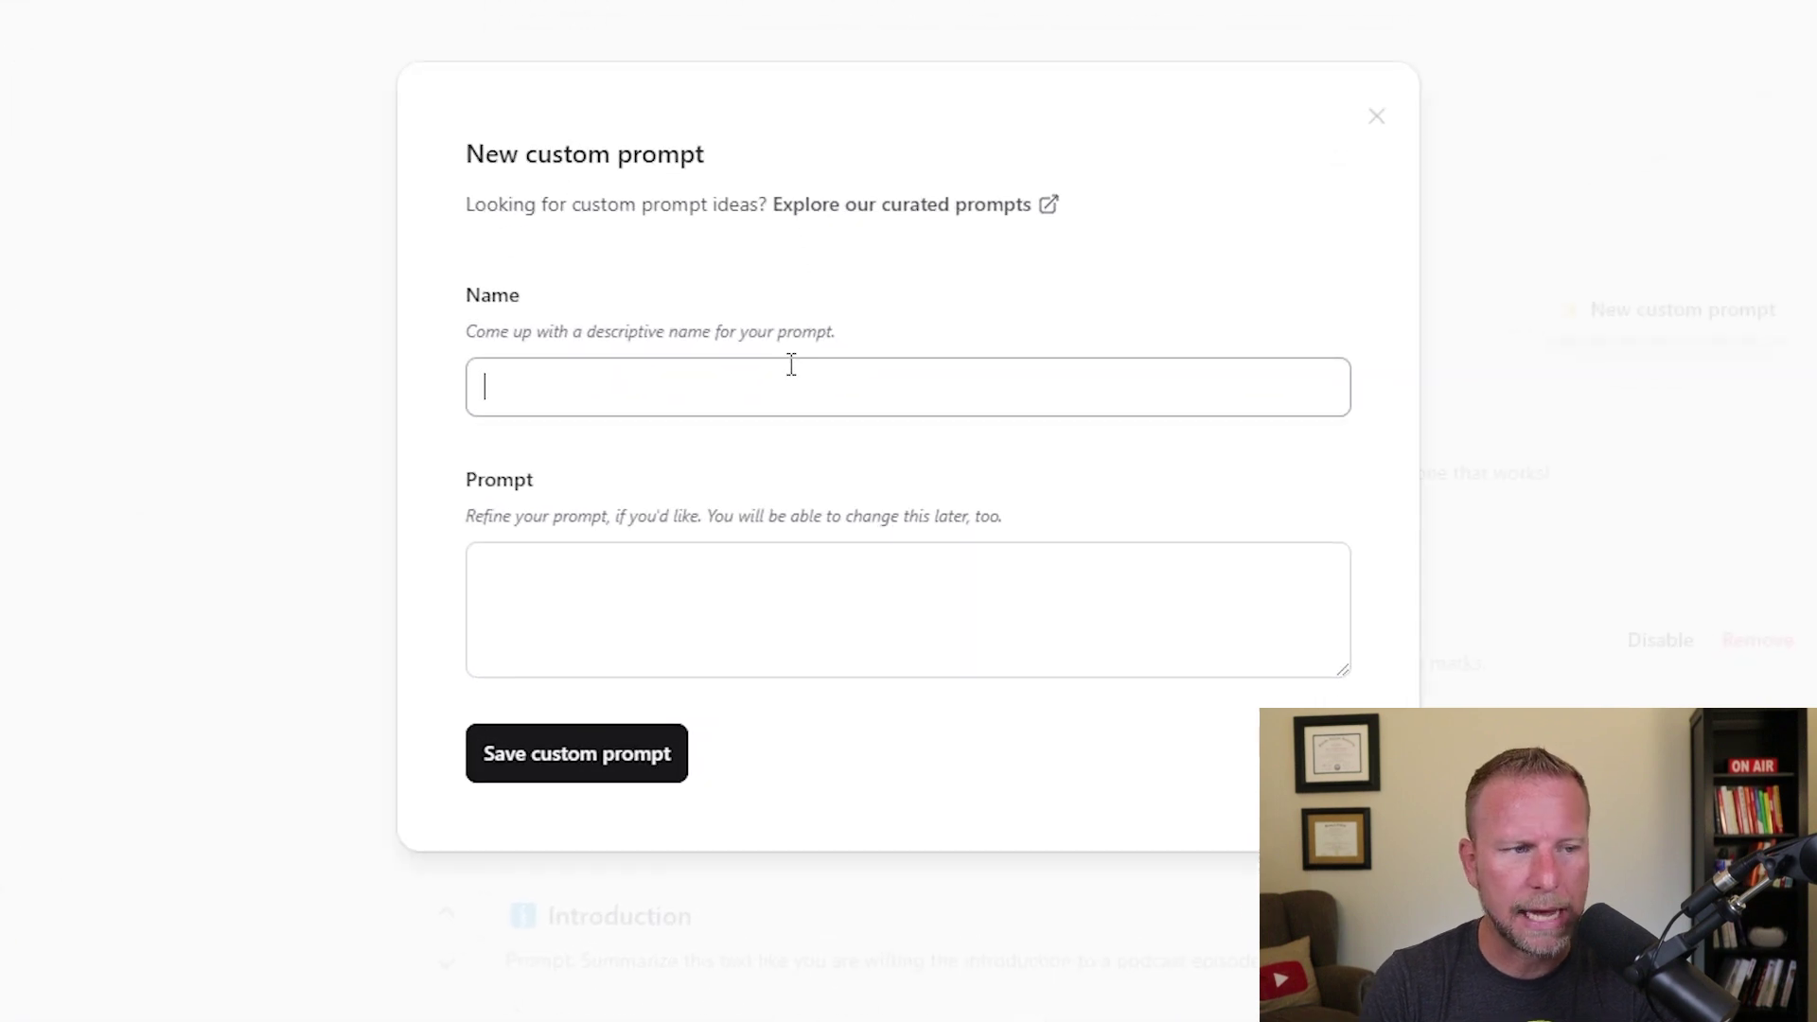
text(Email to Guest)
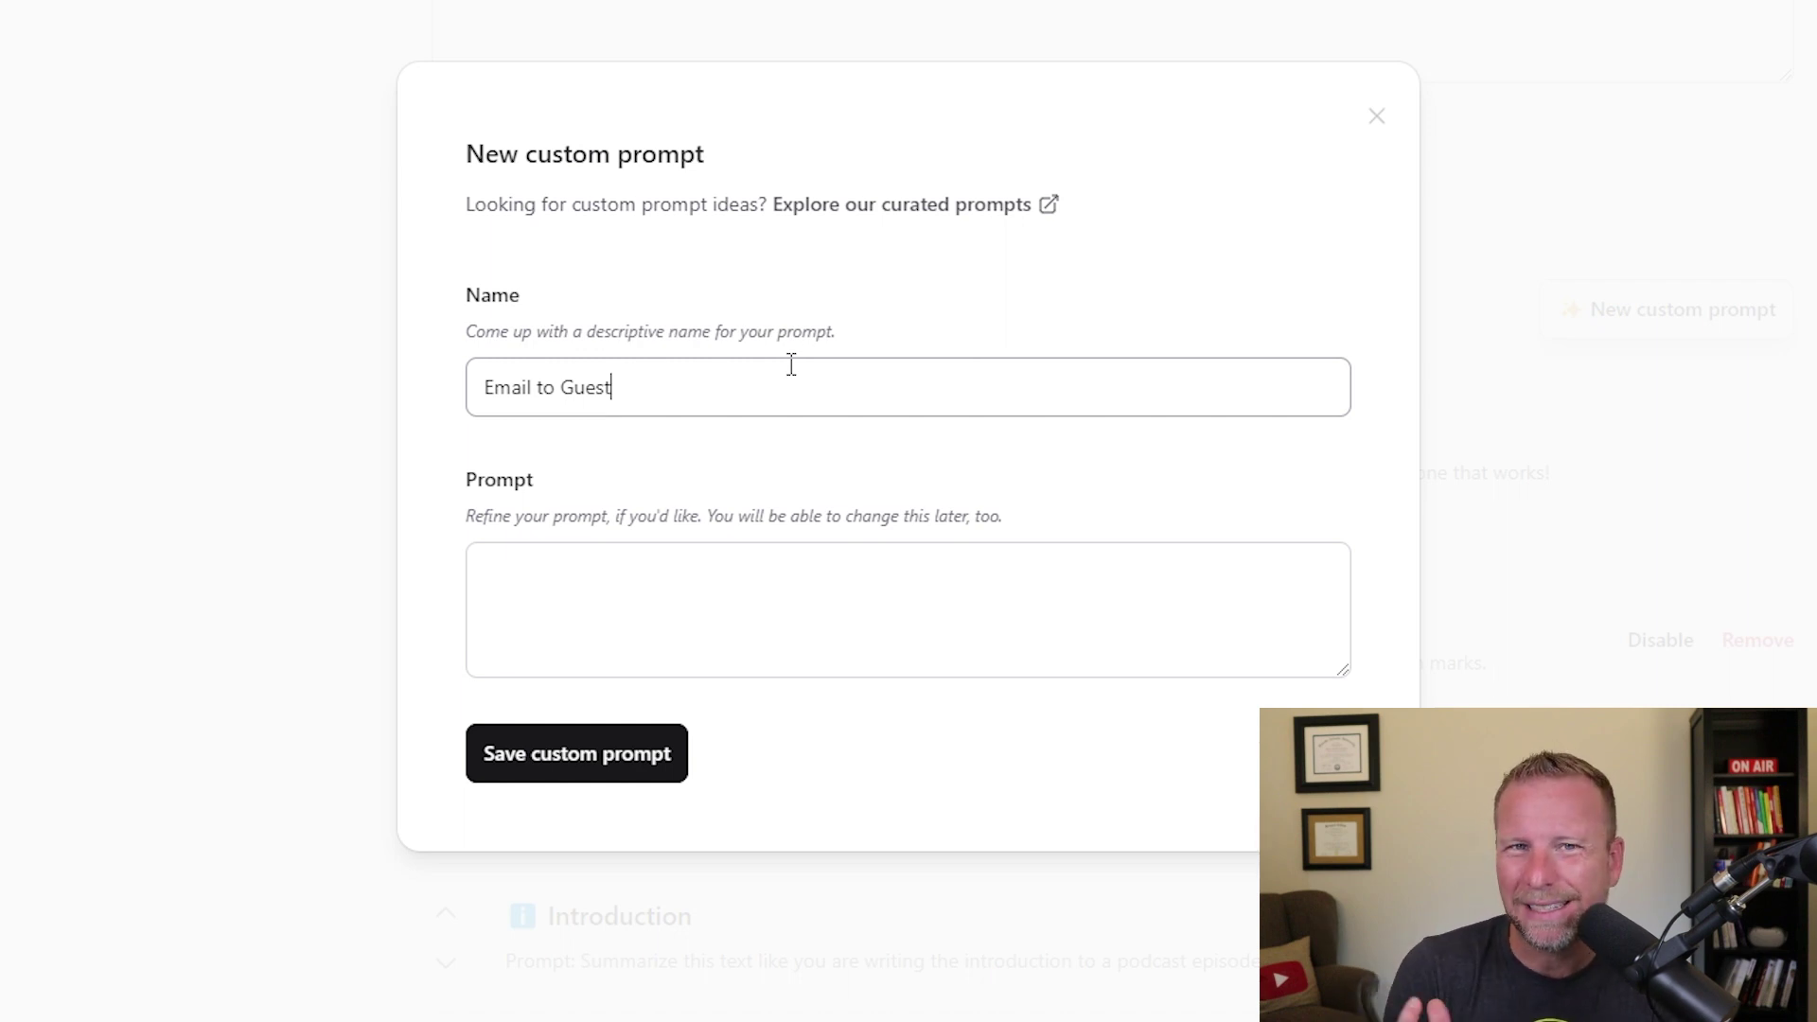
click(592, 603)
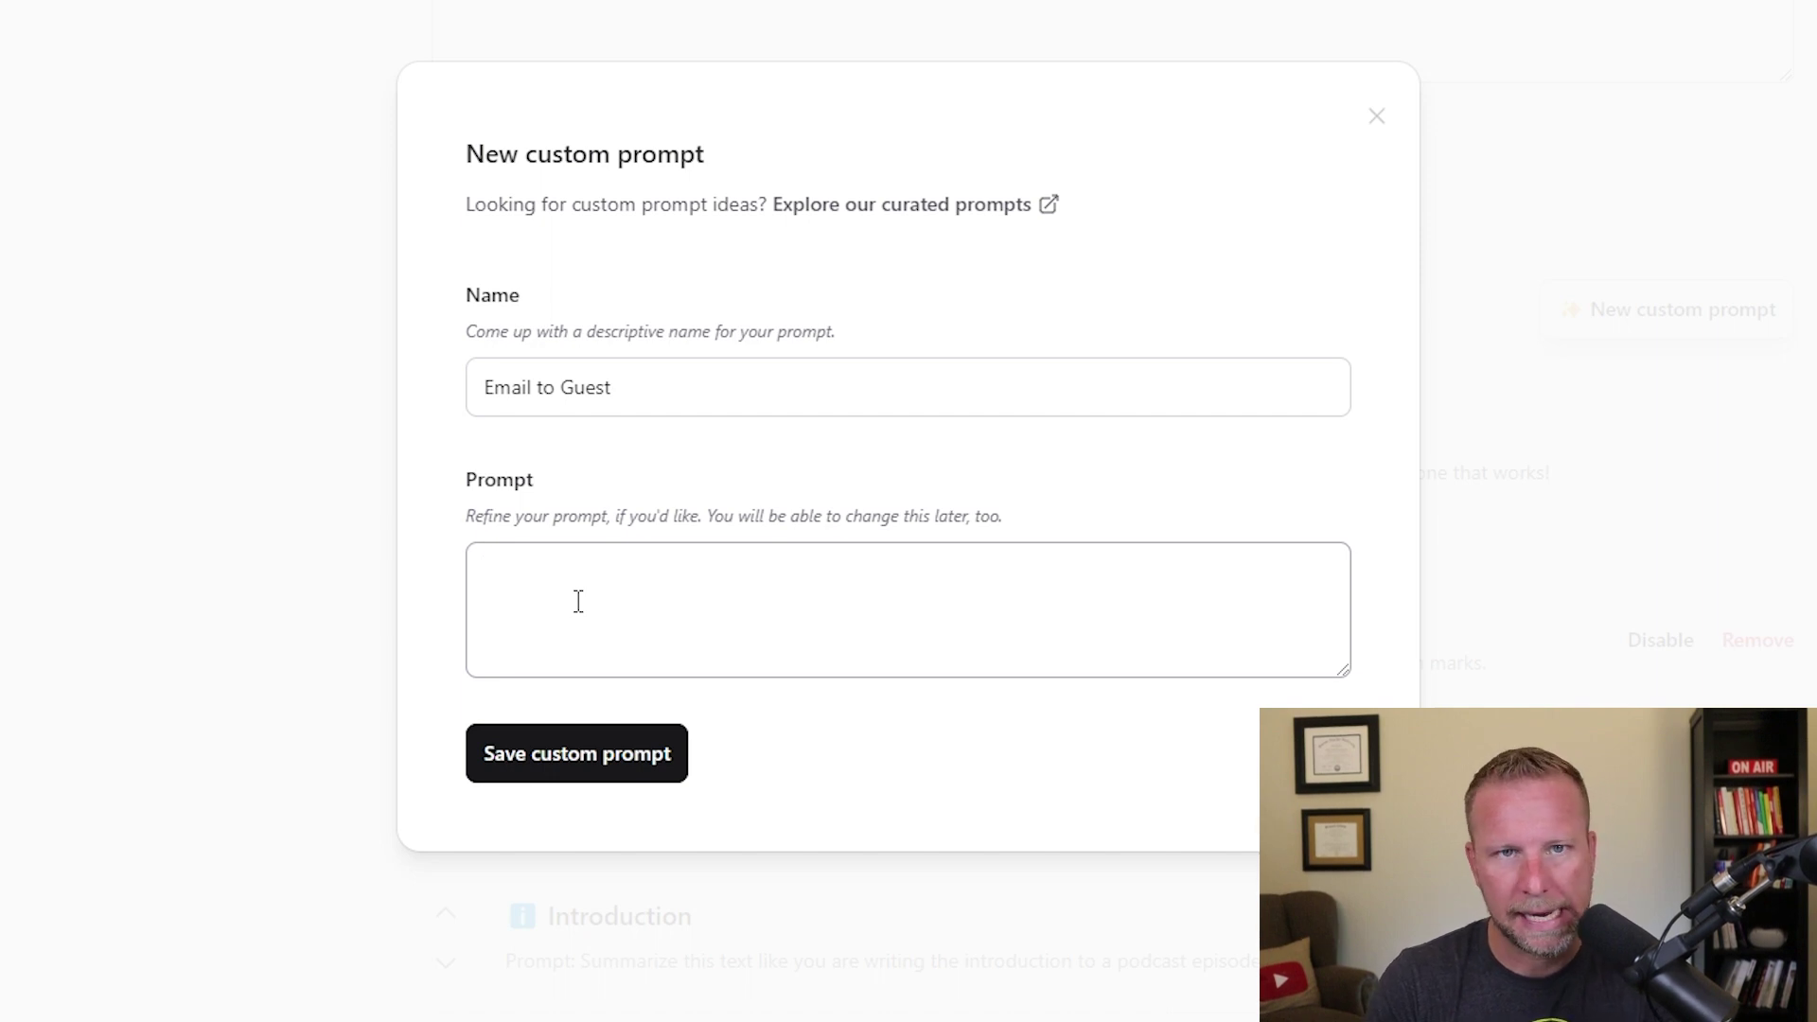
text(Thanks for email)
key(BackSpace)
key(BackSpace)
key(BackSpace)
key(BackSpace)
key(BackSpace)
key(BackSpace)
key(BackSpace)
key(BackSpace)
key(BackSpace)
key(BackSpace)
key(BackSpace)
text(guest for joining the After Hours Entrepreneur Podcast. Highlight a key point from the episode that was really impactful. Invite them to share any of the assets they like.)
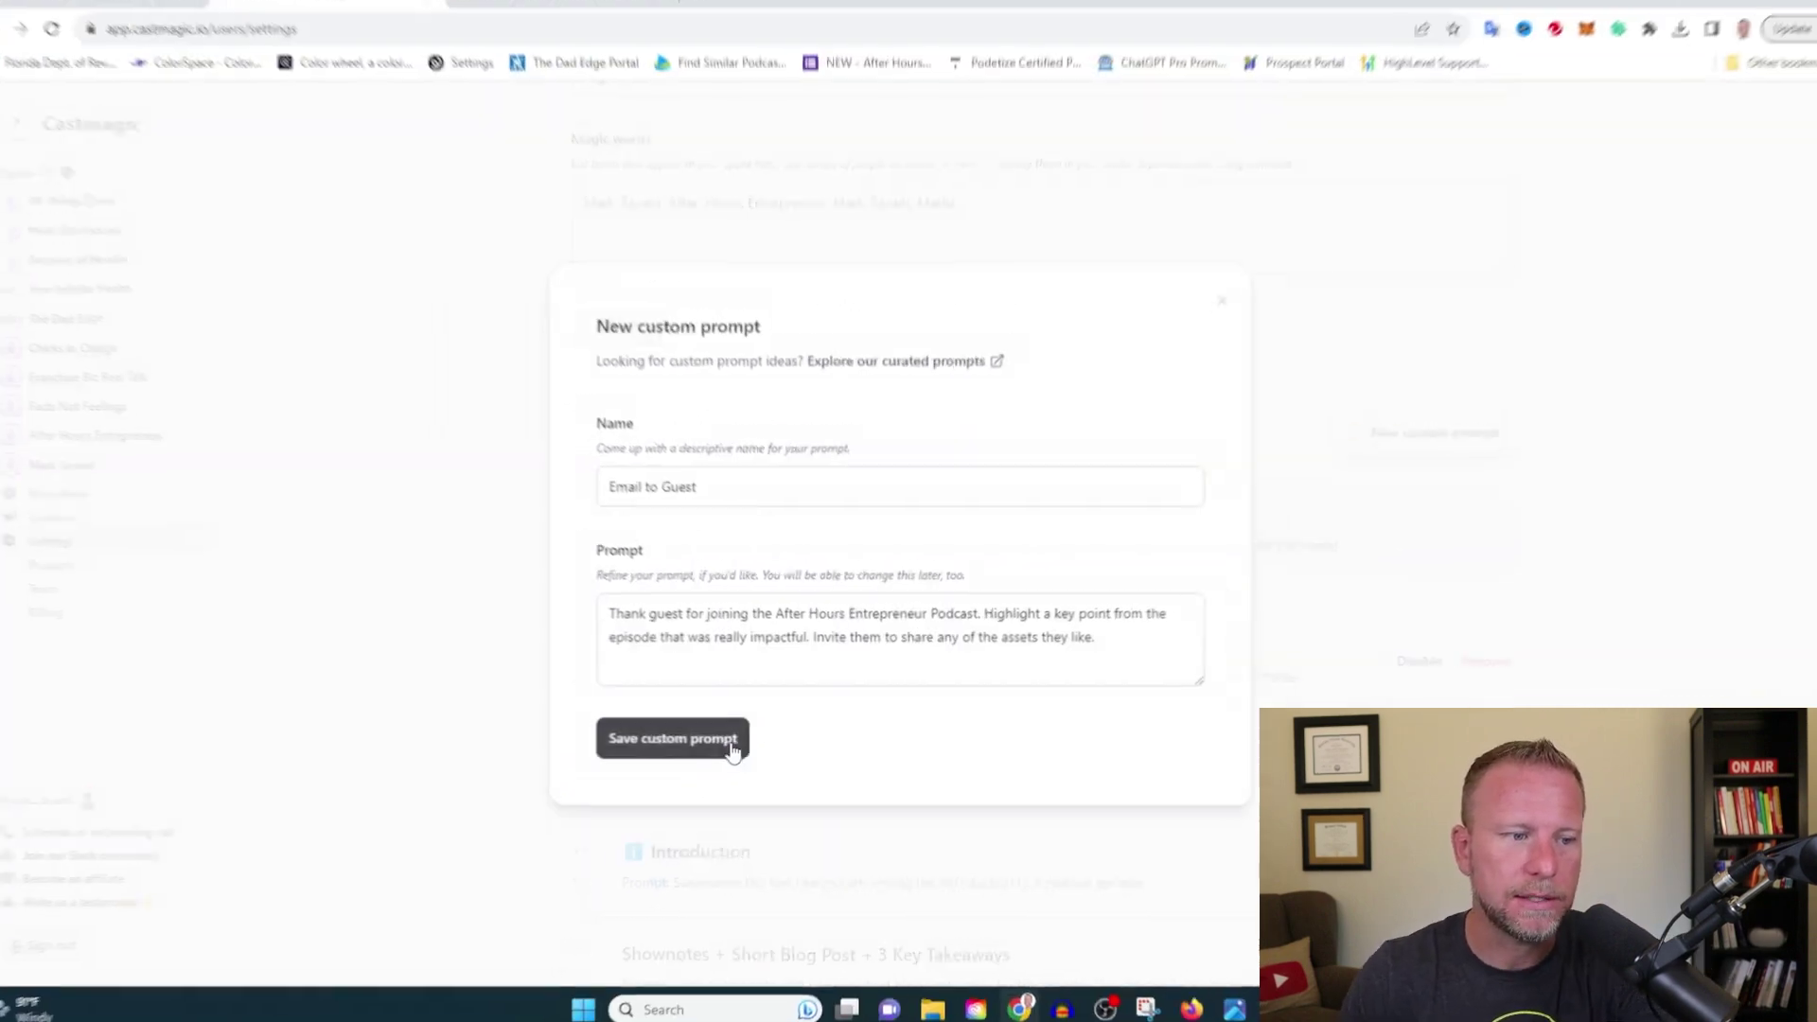
click(732, 748)
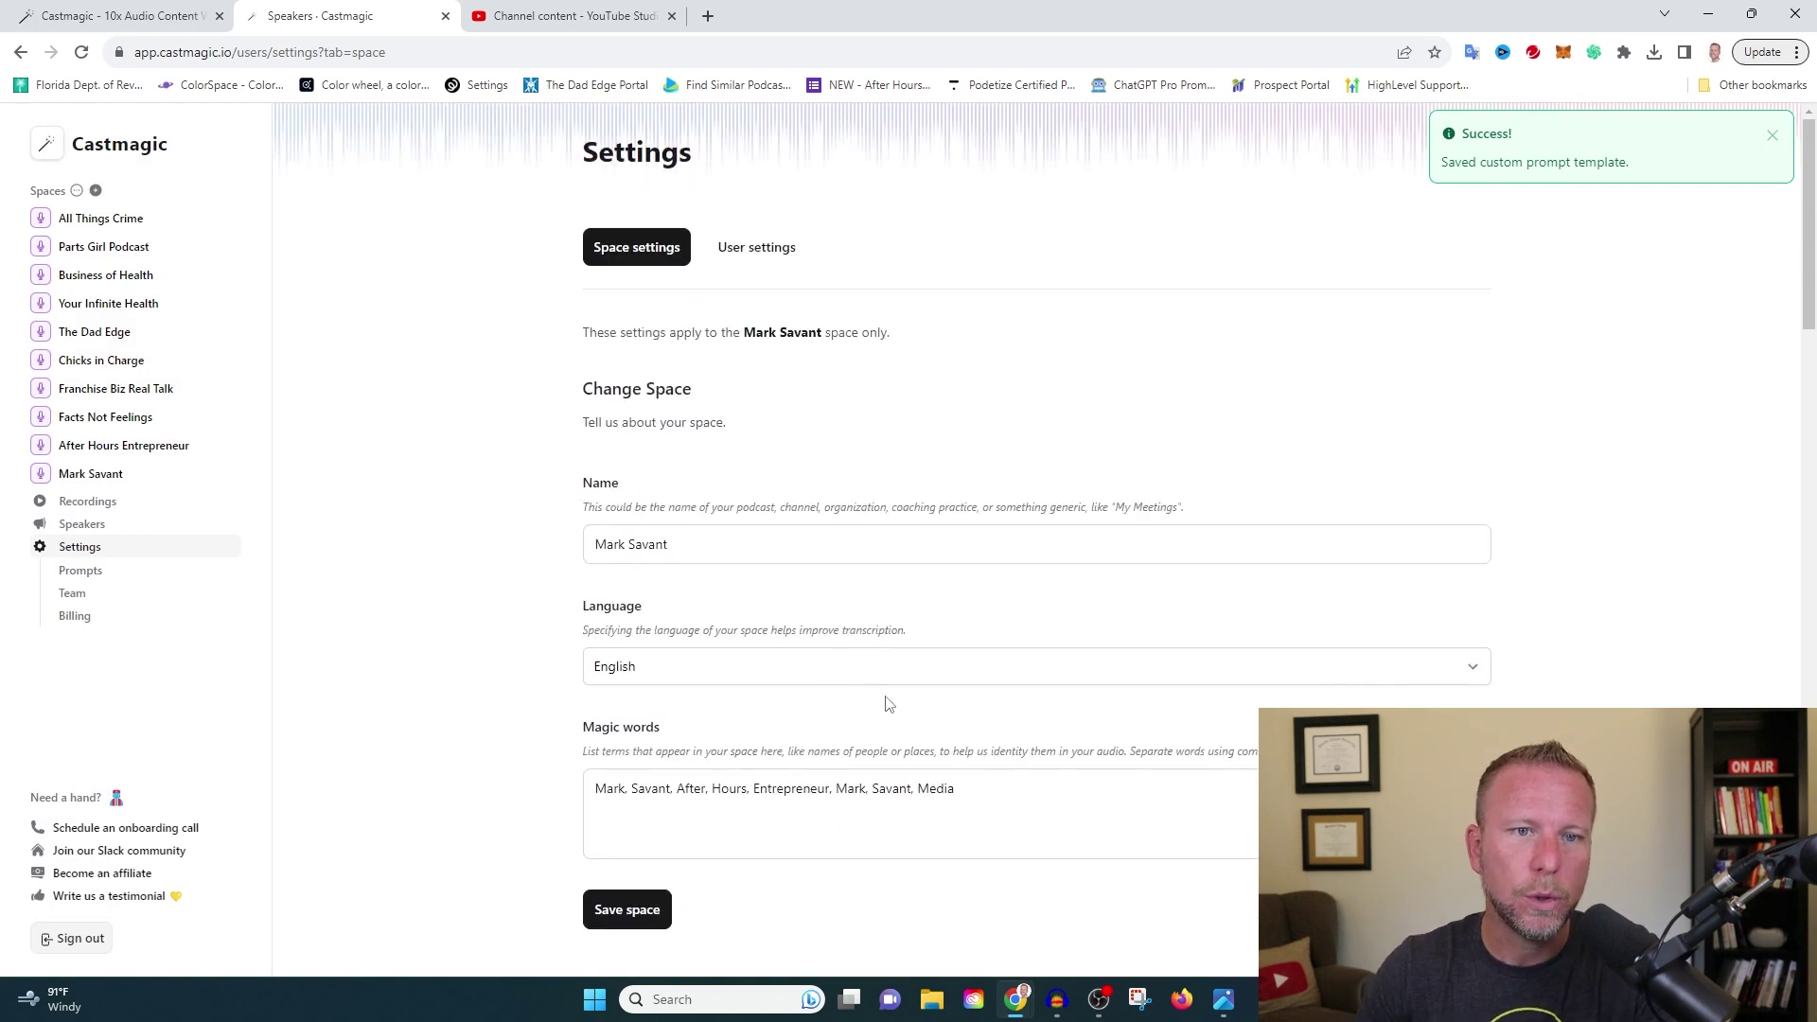
Scroll the custom prompts list to confirm Email to Guest was saved.
scroll(852, 666, down, 20)
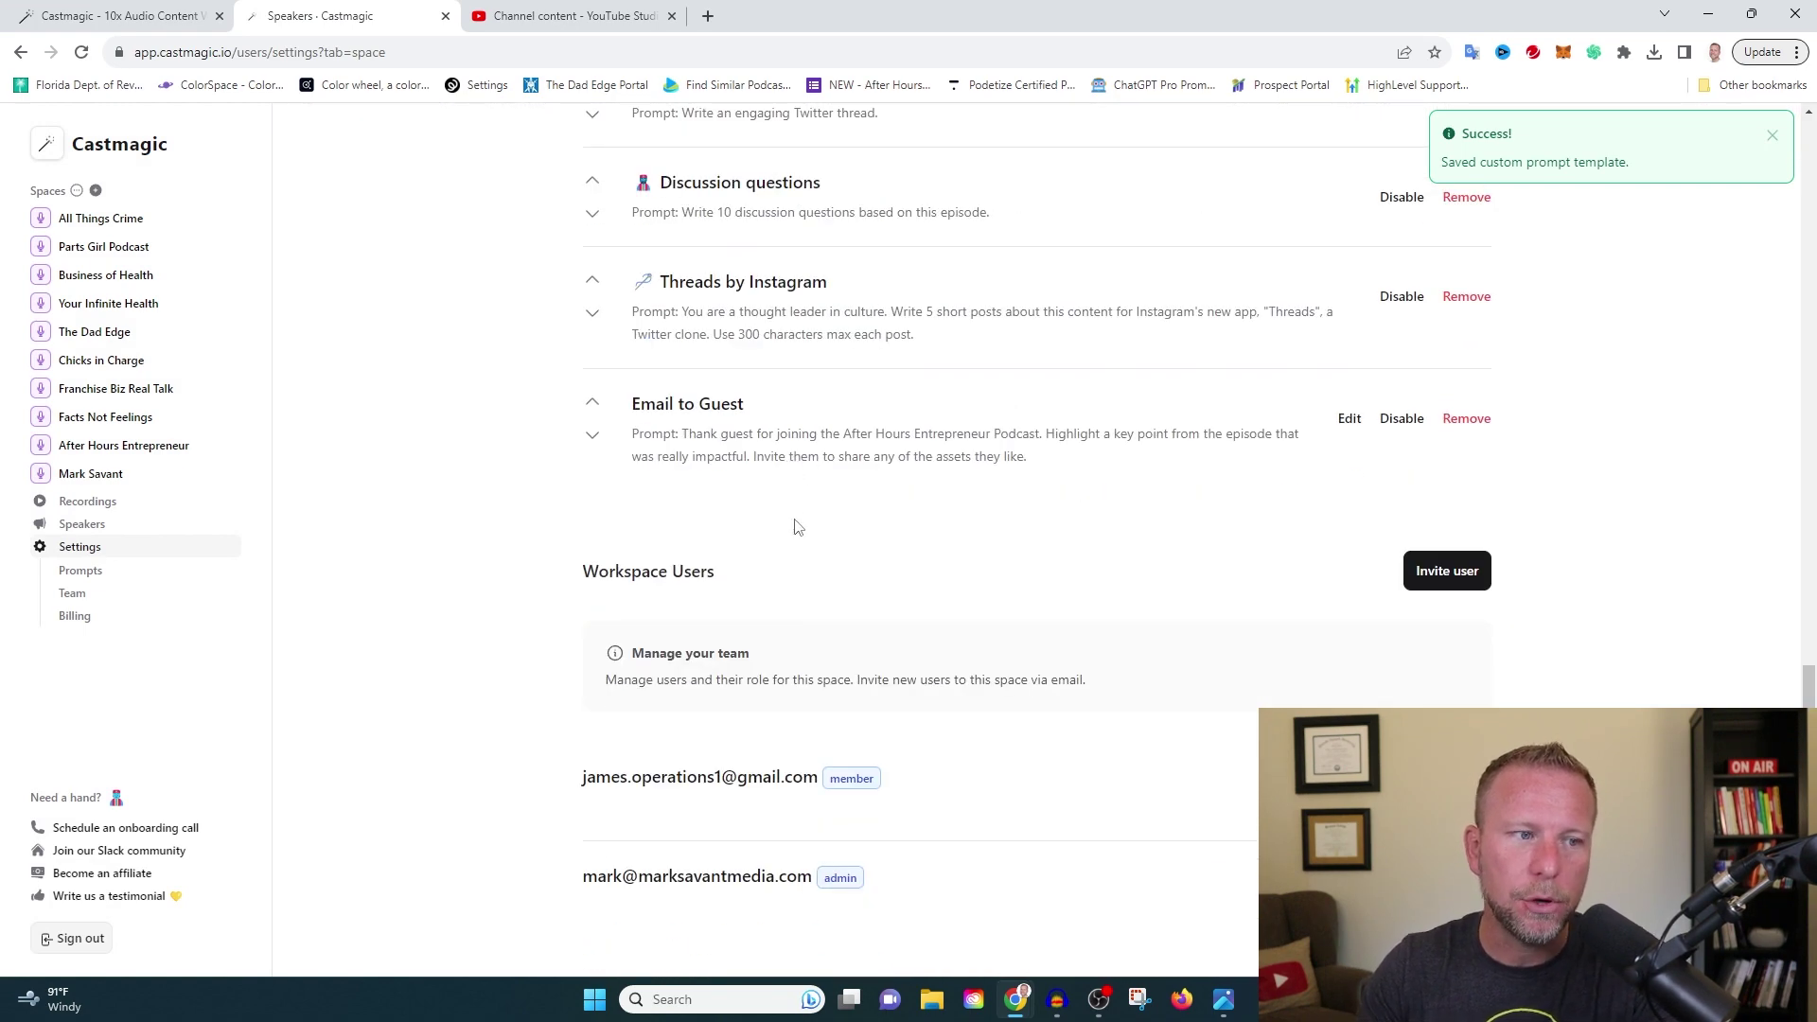
scroll(794, 513, up, 6)
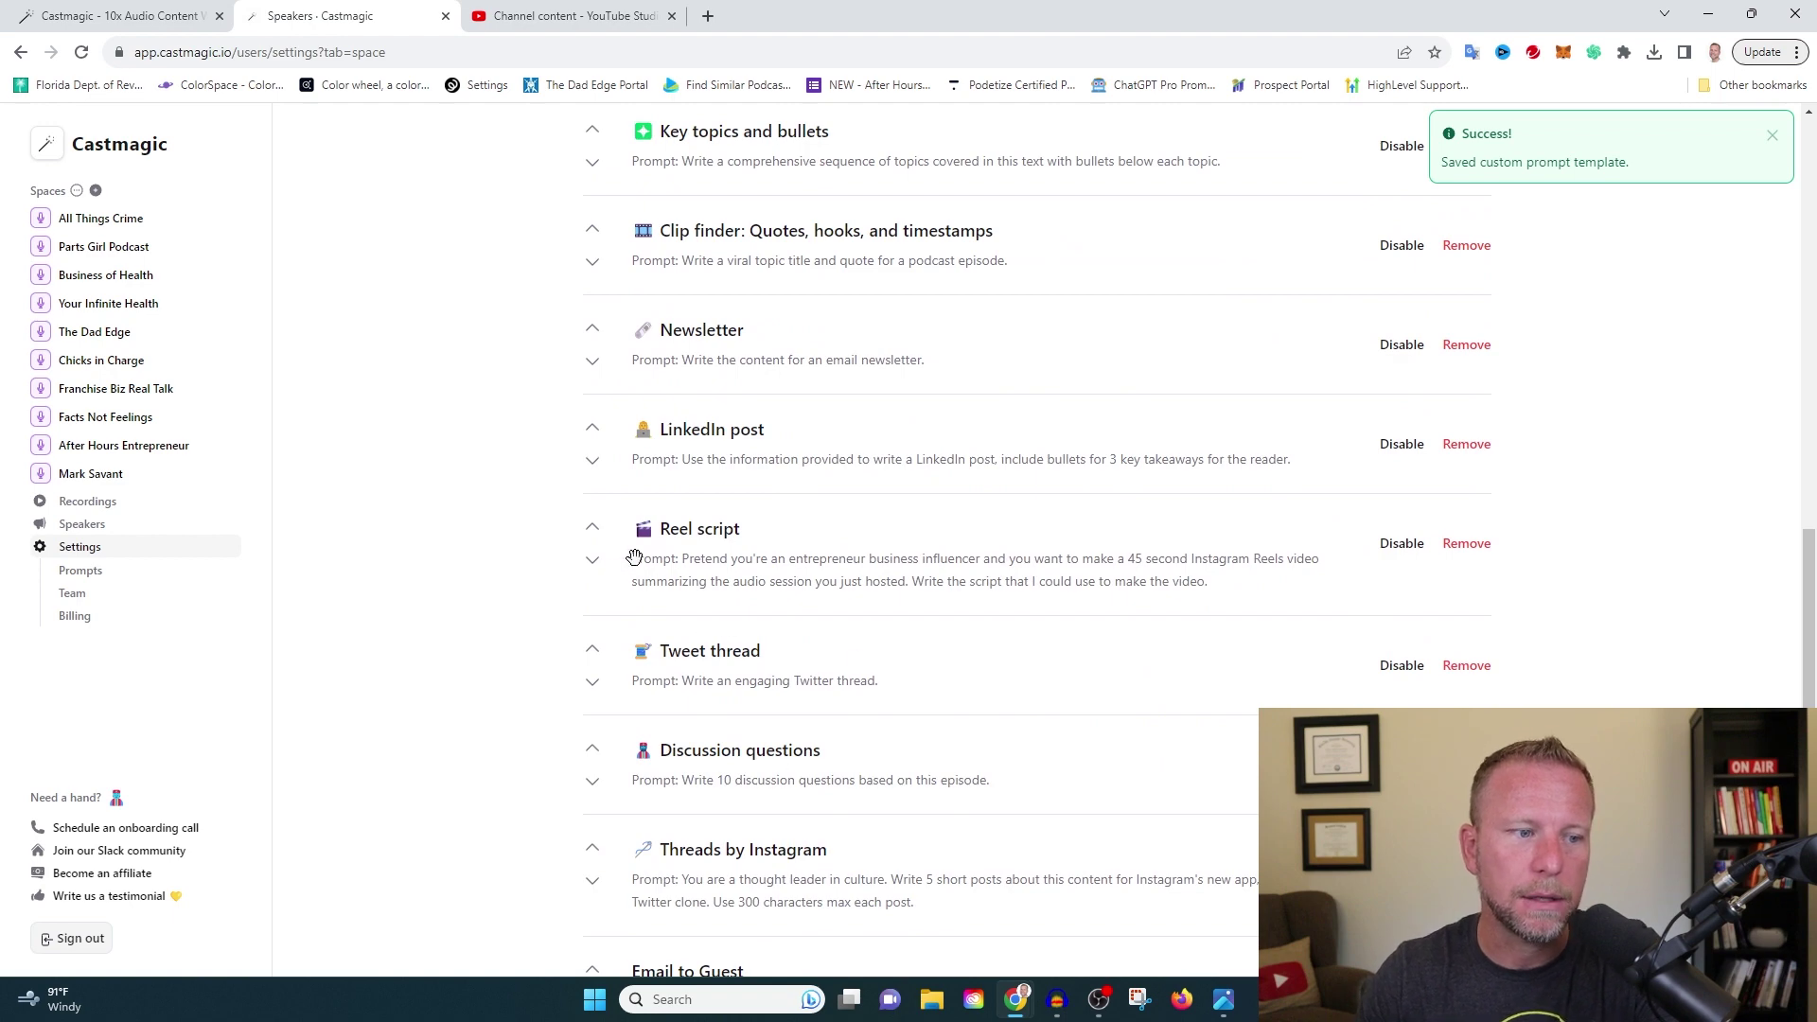
scroll(606, 564, up, 9)
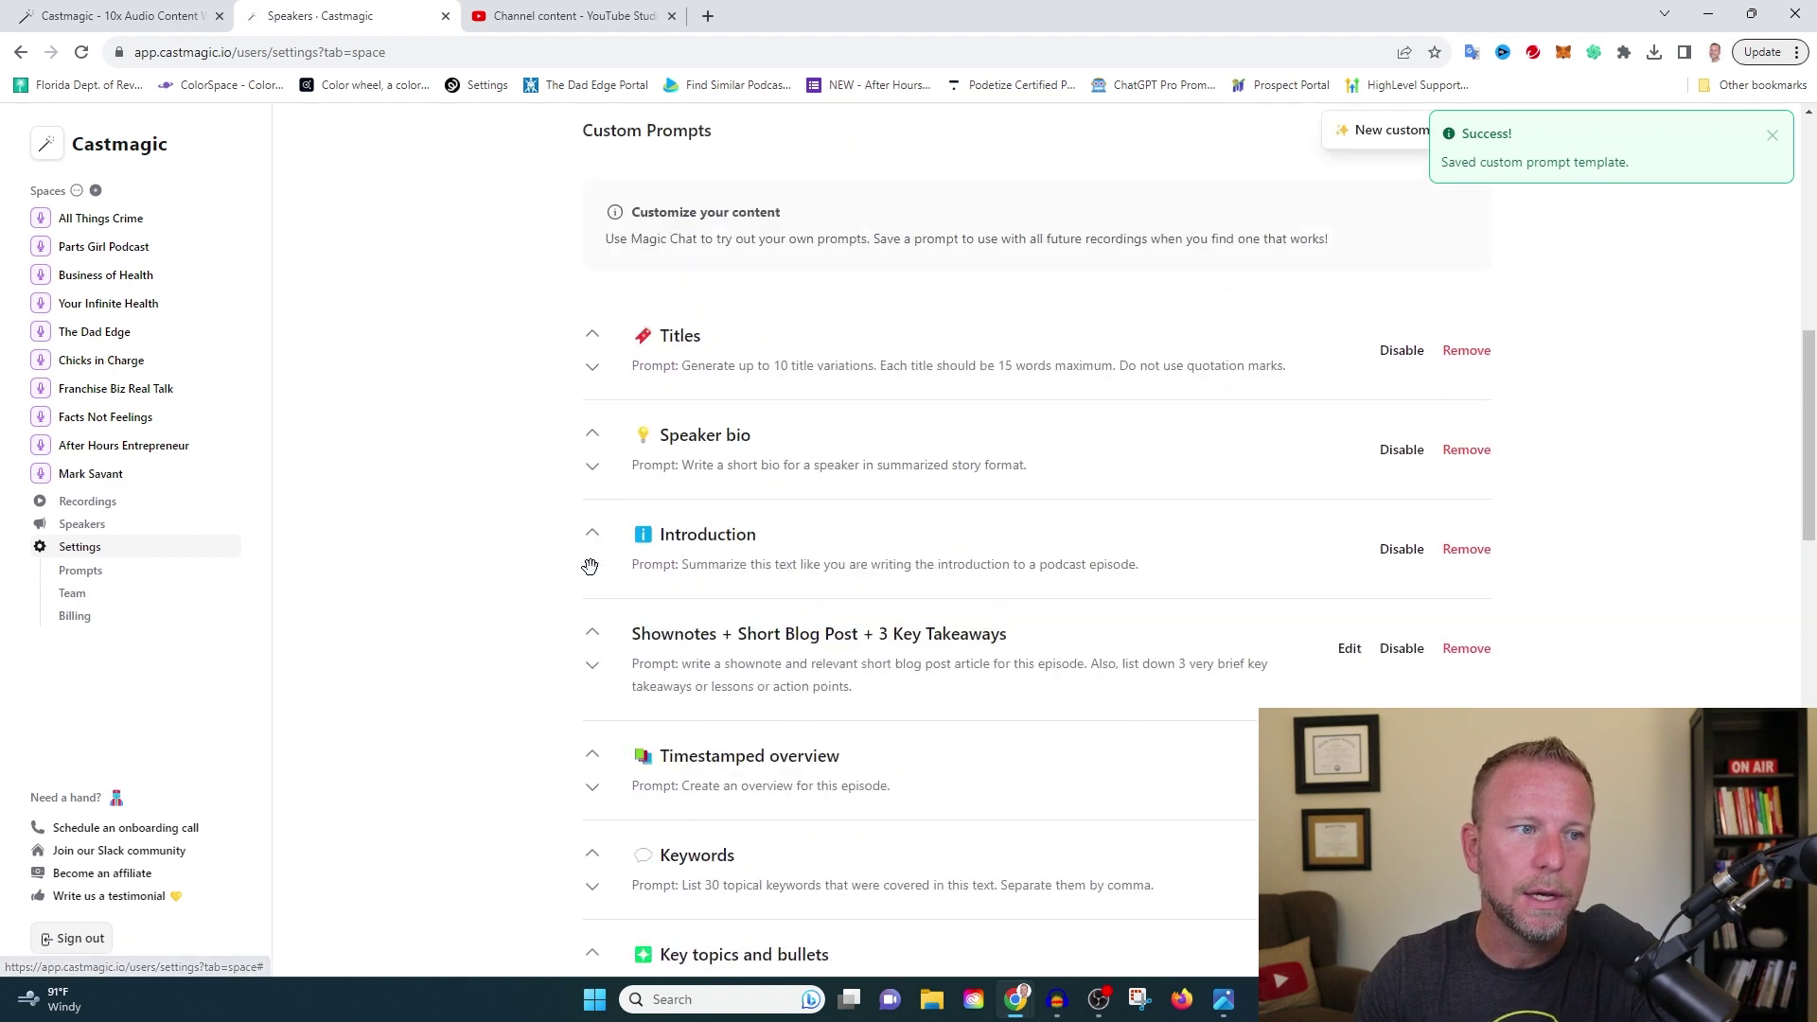
scroll(589, 567, down, 15)
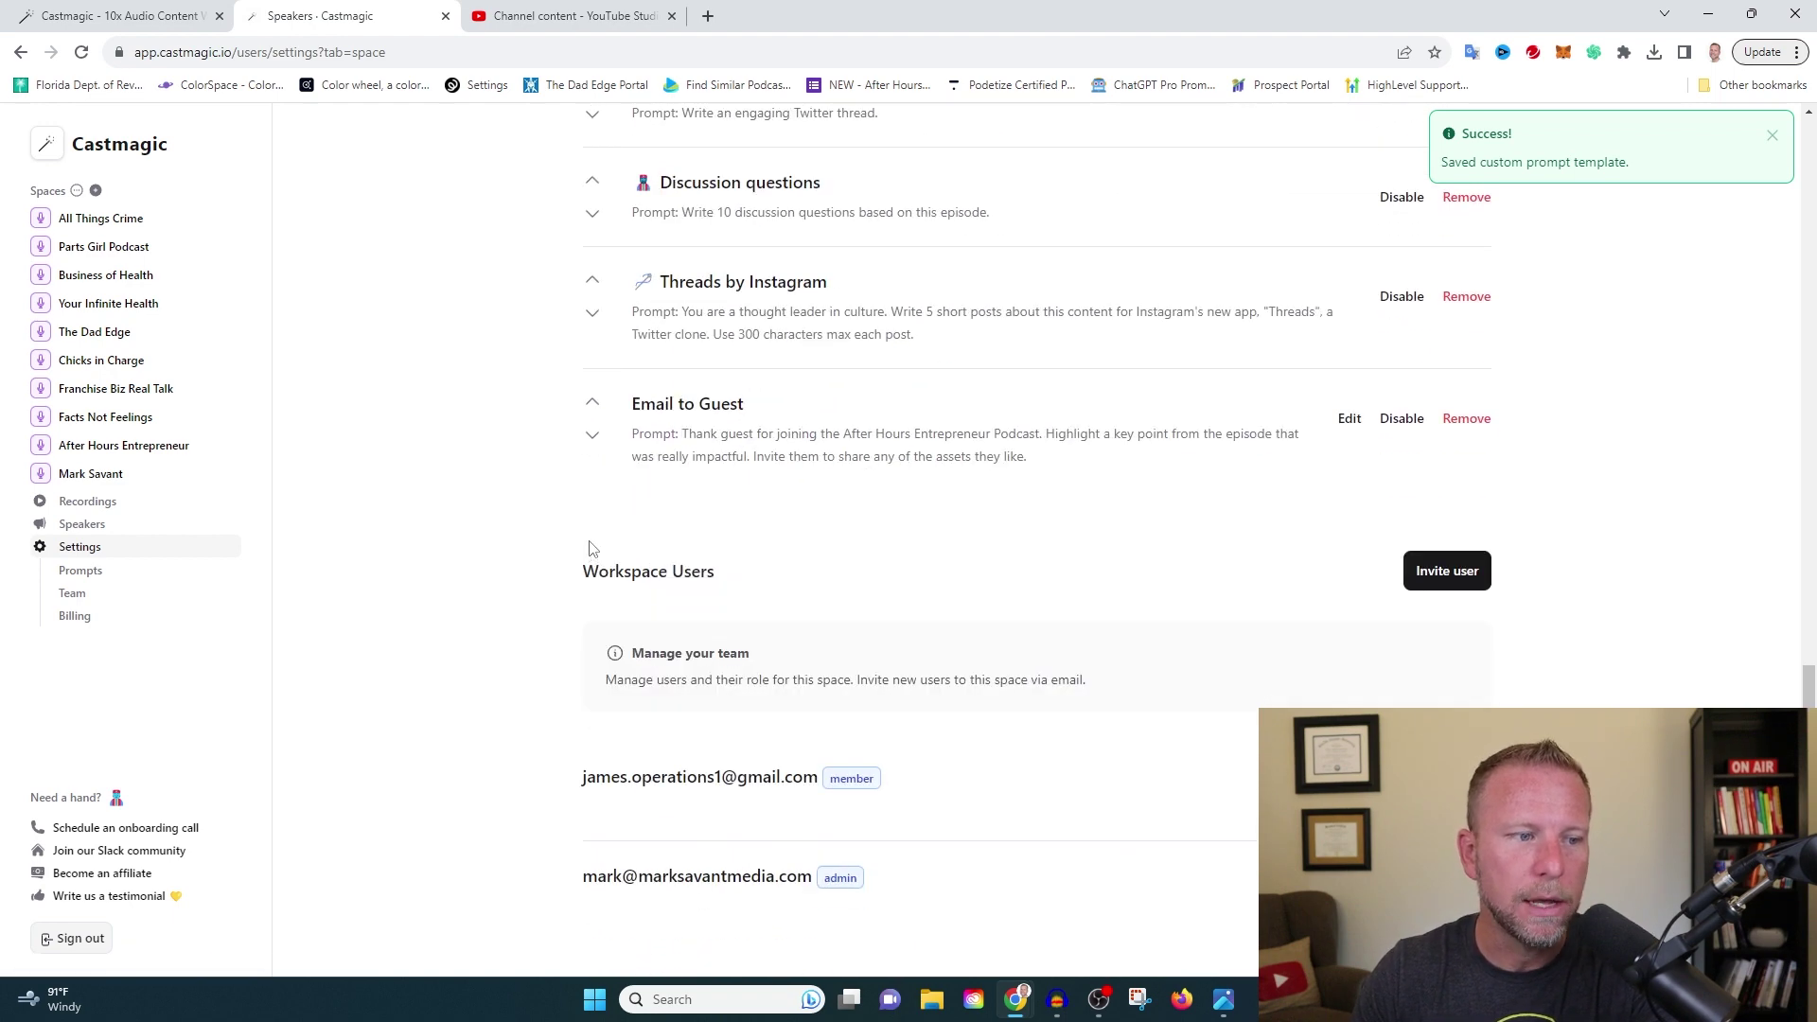
scroll(699, 568, up, 6)
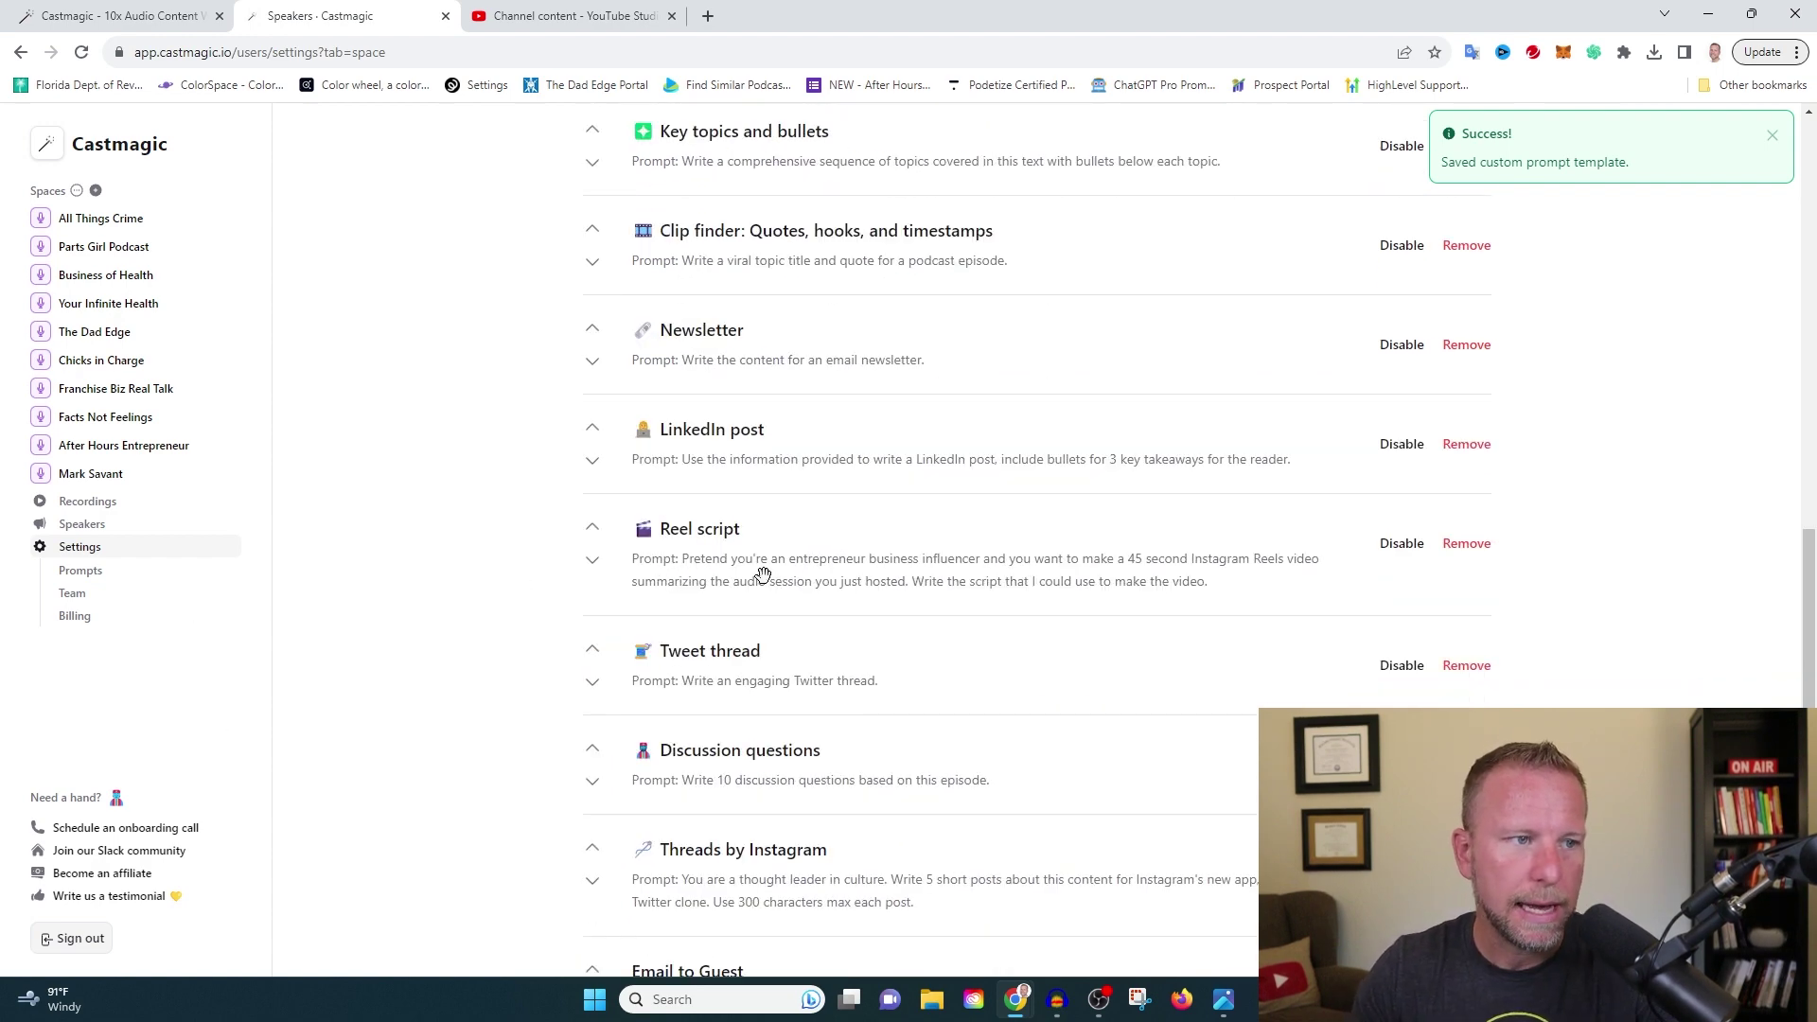
scroll(1407, 628, up, 20)
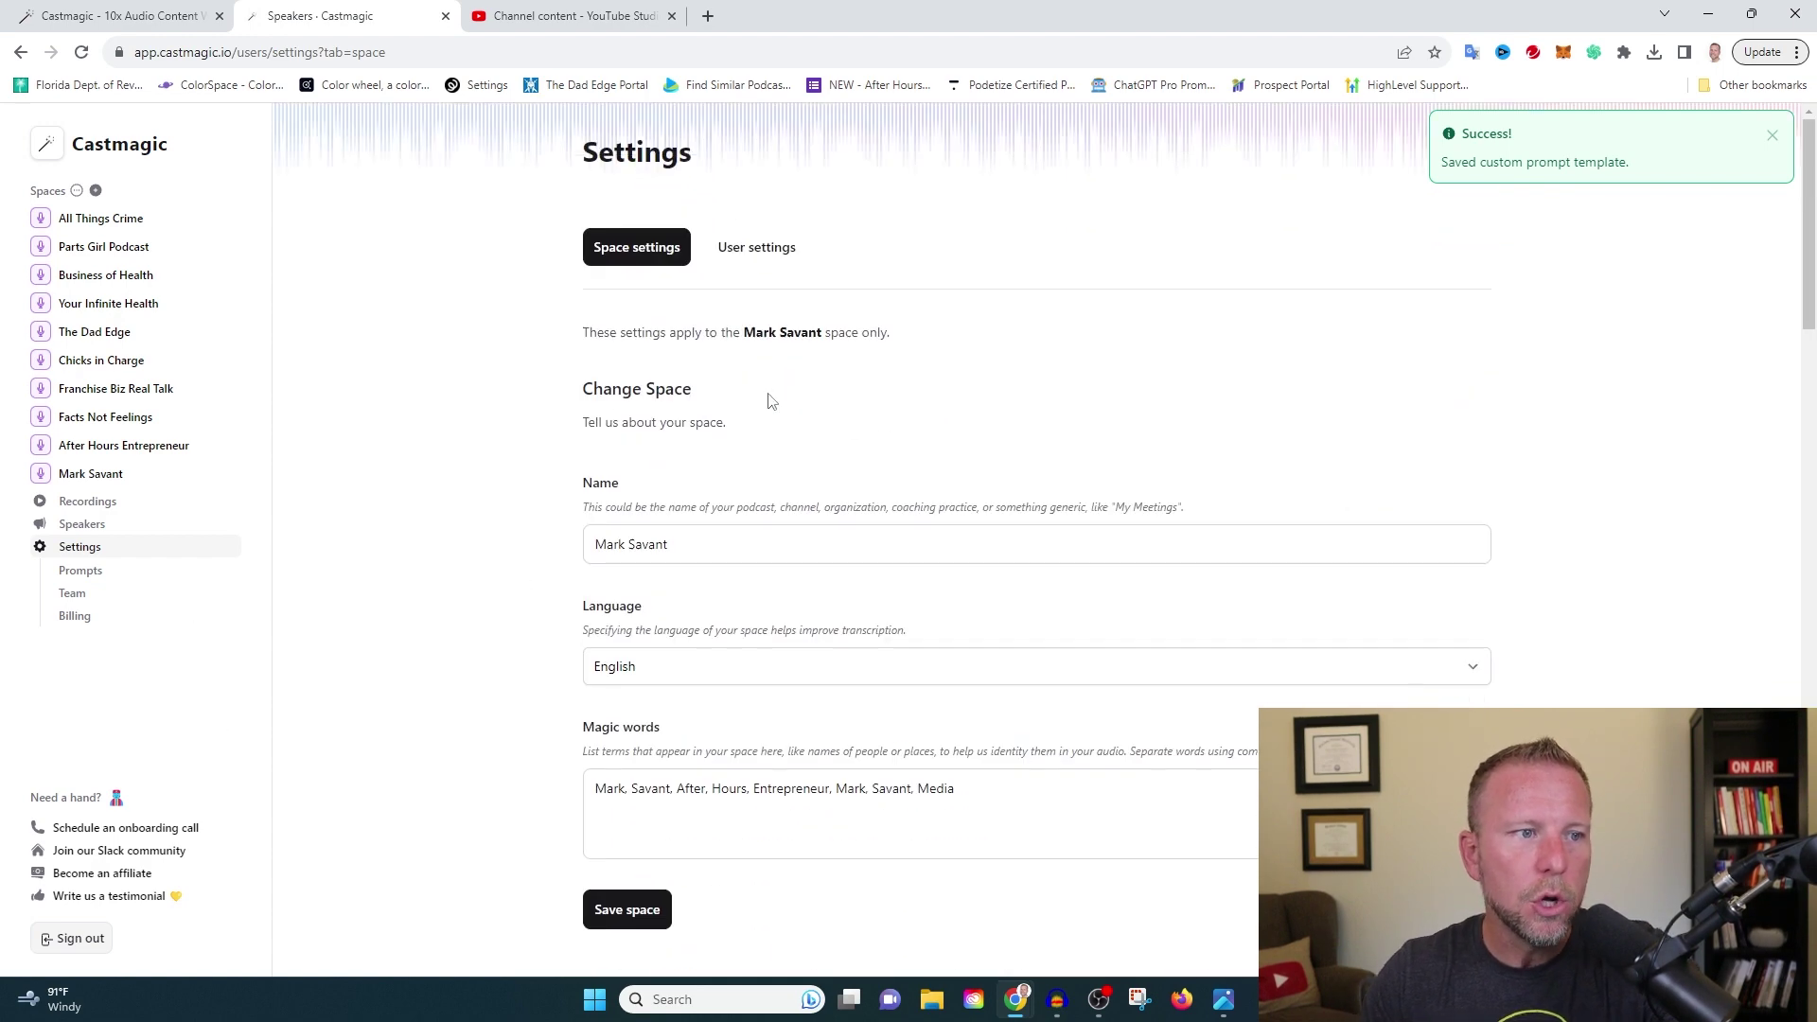
Go back to Recordings, open the YouTube import page, then switch to YouTube Studio's content list.
click(87, 500)
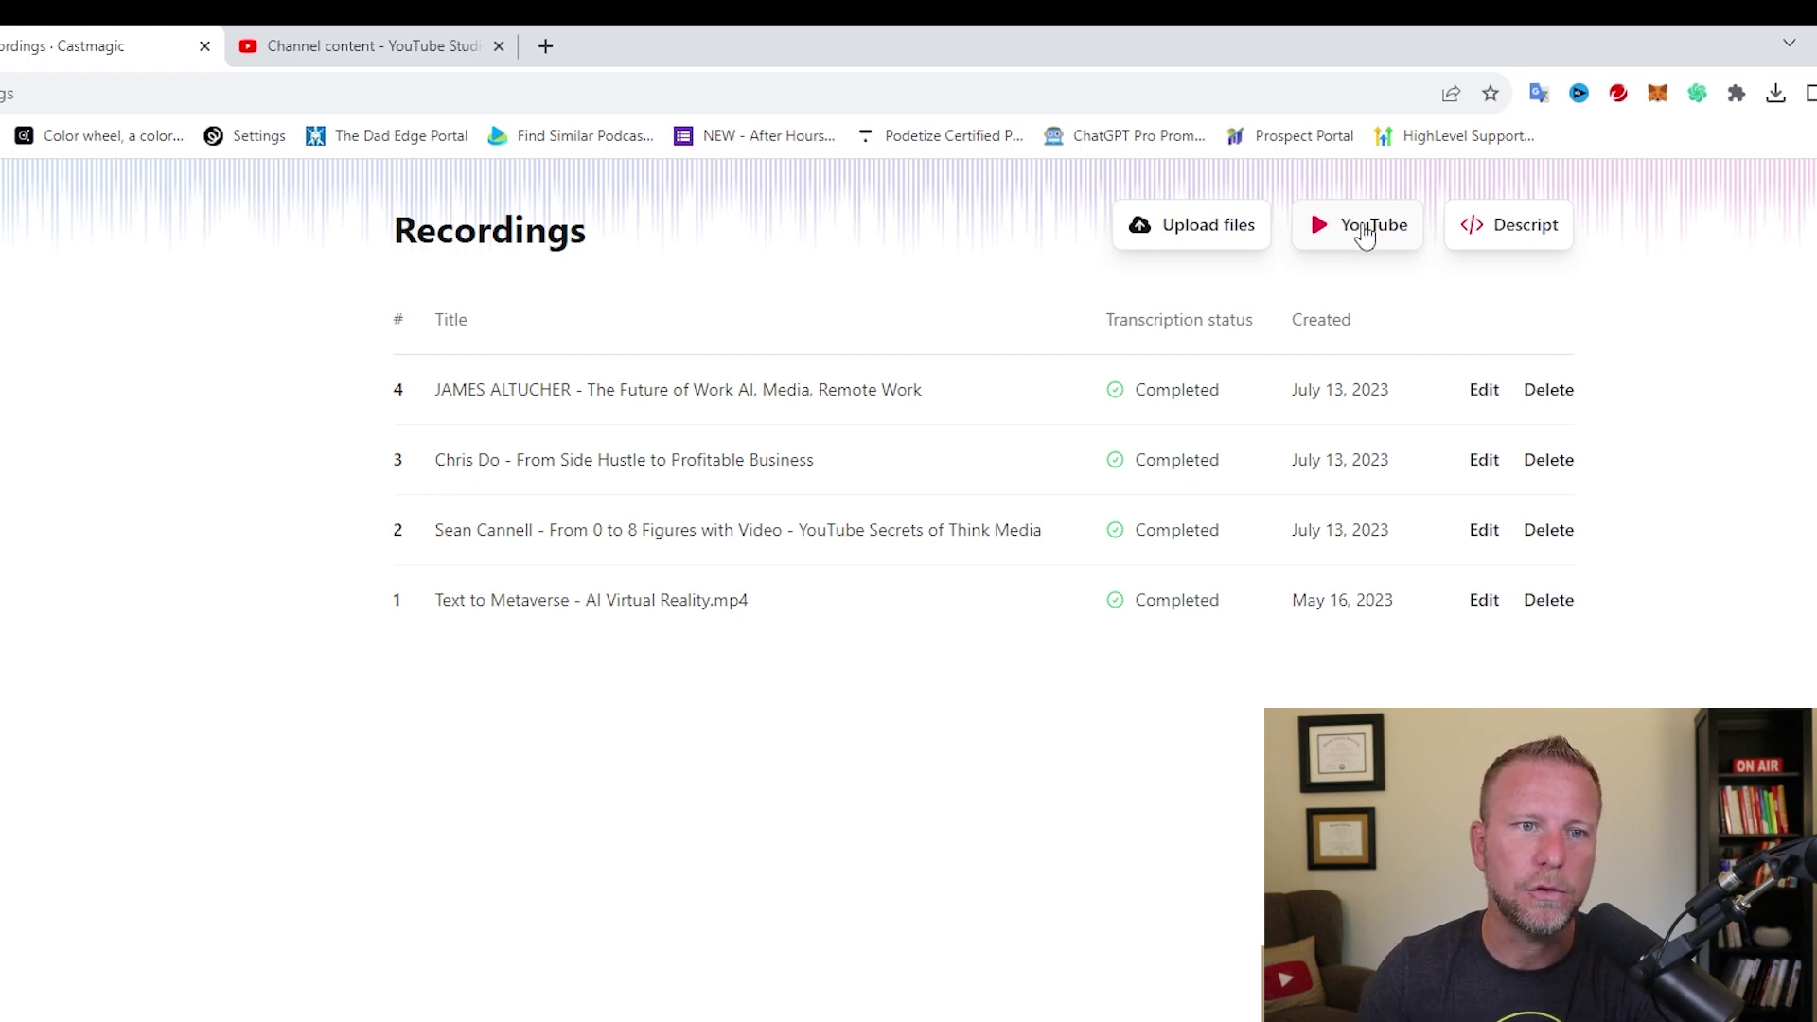
click(1364, 236)
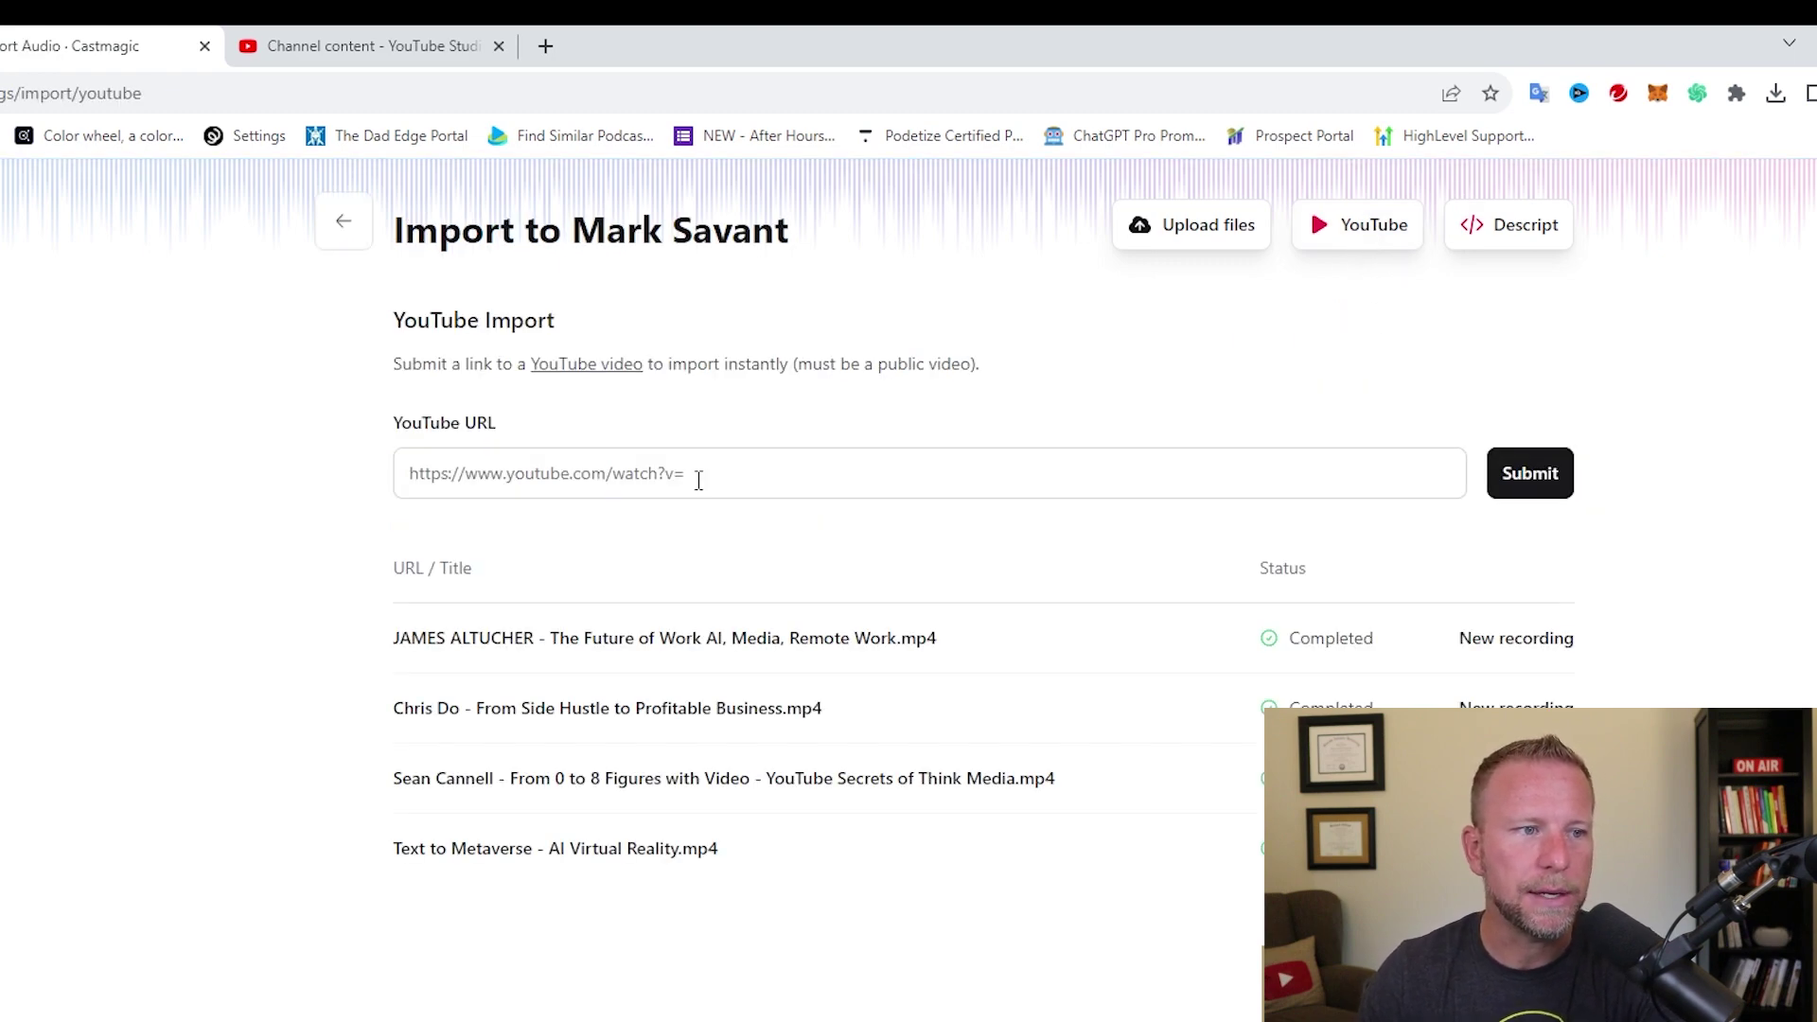
click(634, 481)
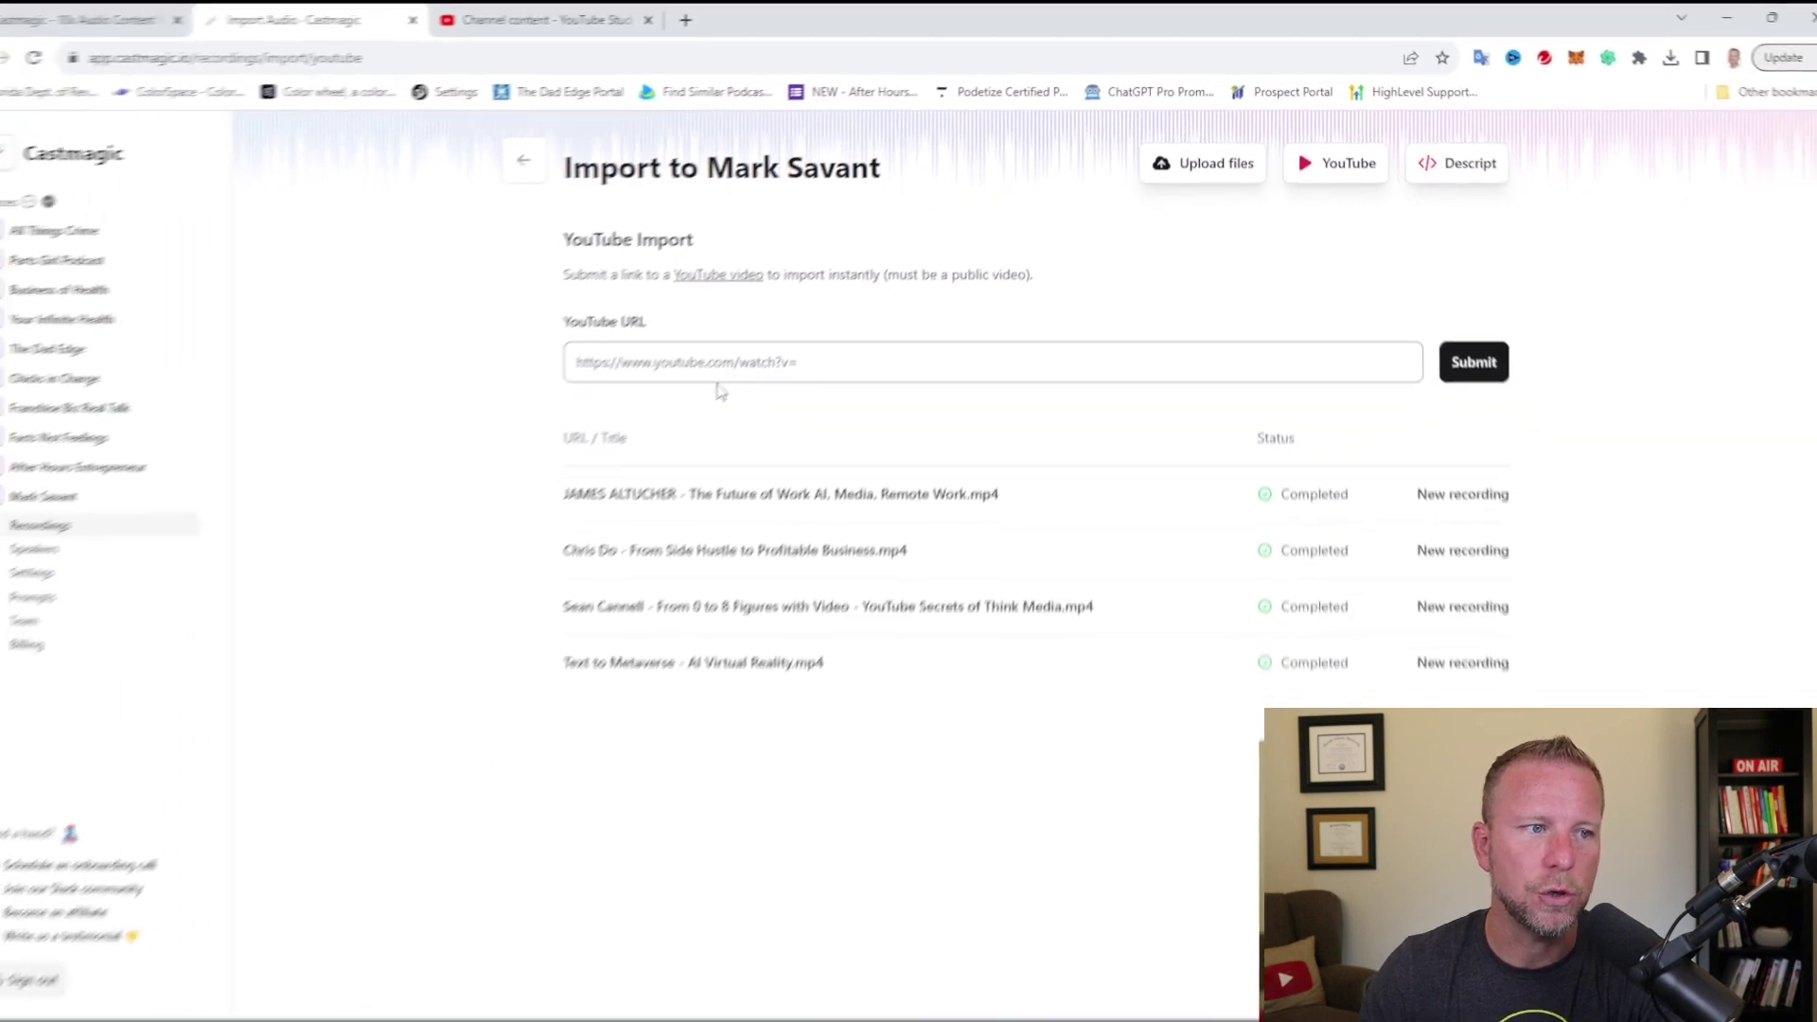
click(388, 47)
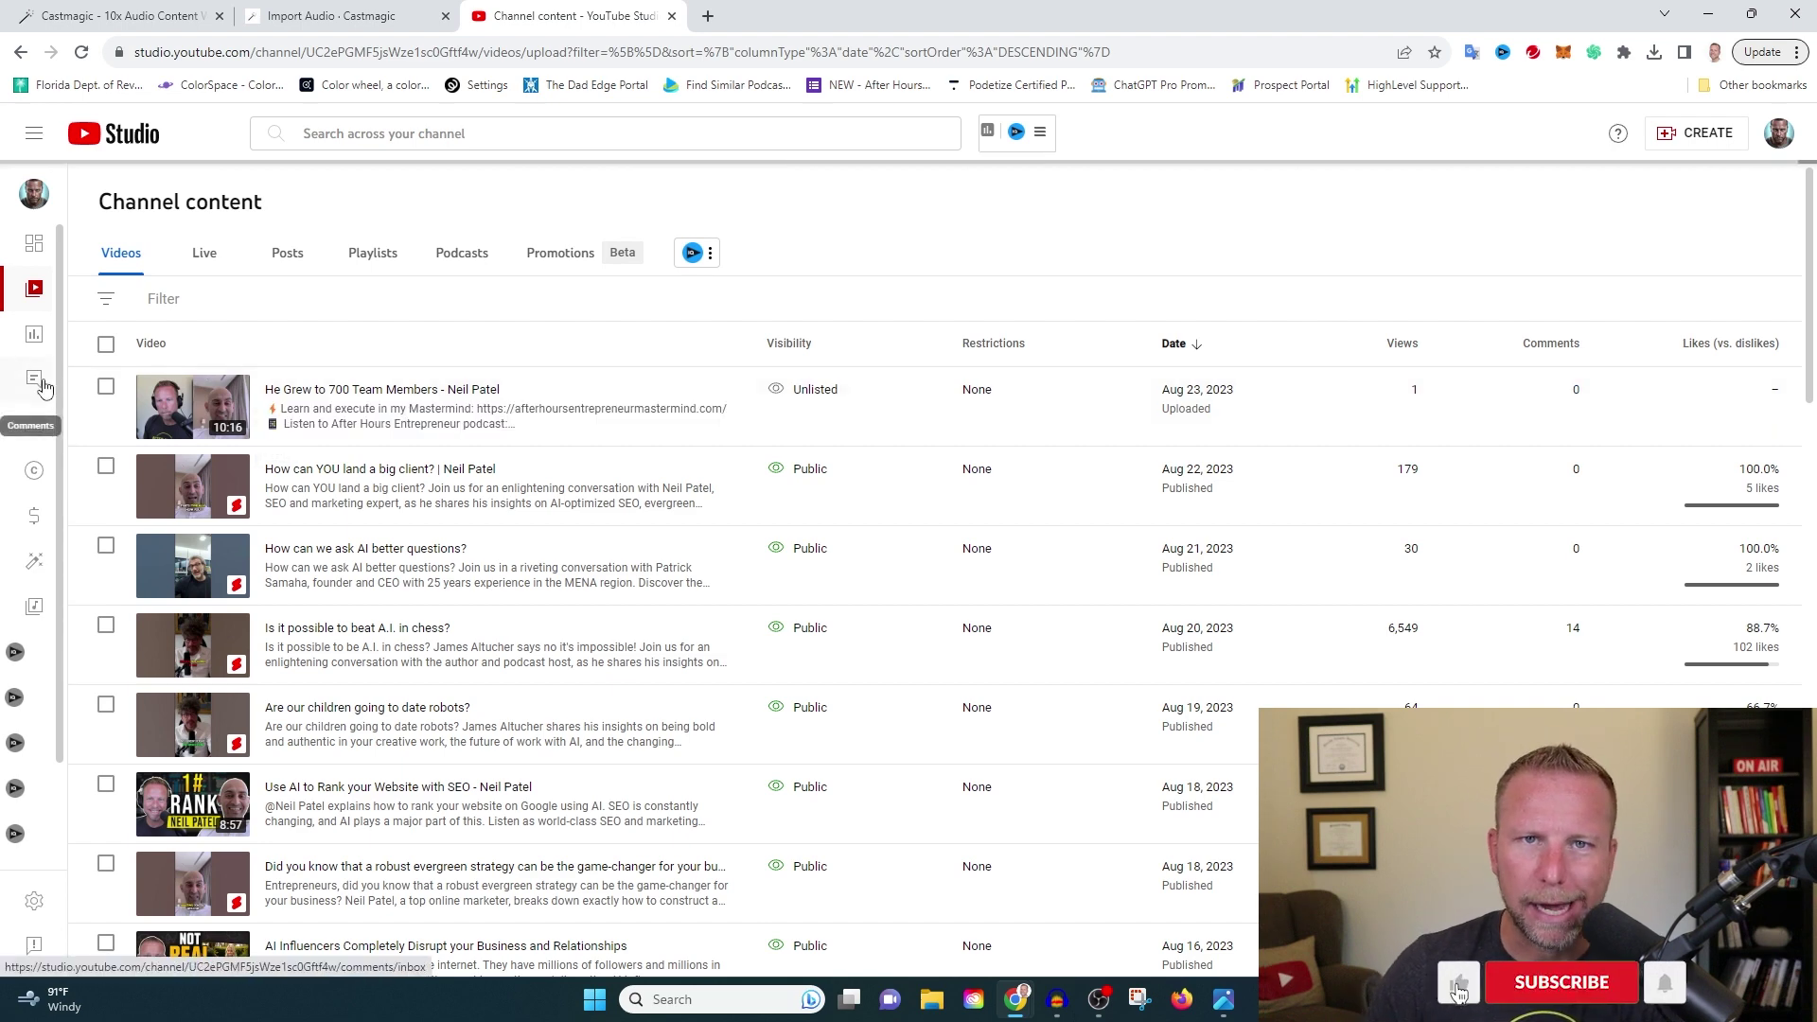
Open the newest unlisted video's details in YouTube Studio and copy its video link.
click(35, 343)
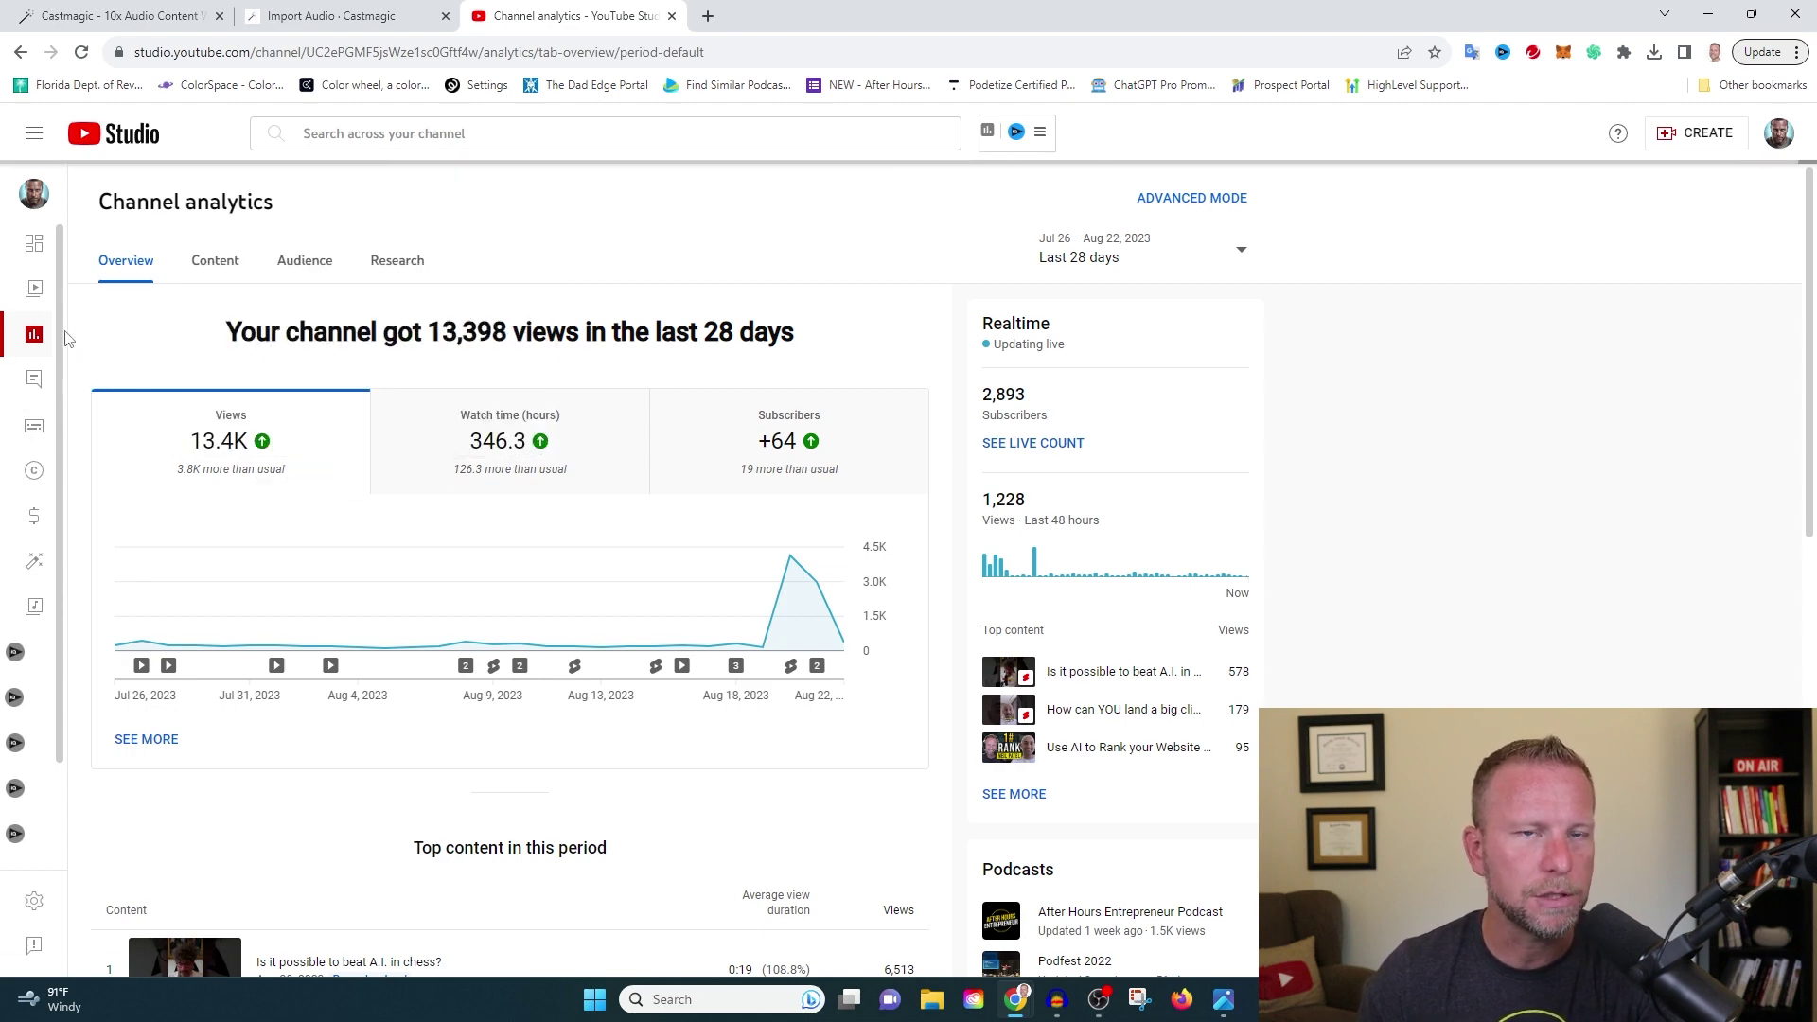
click(34, 288)
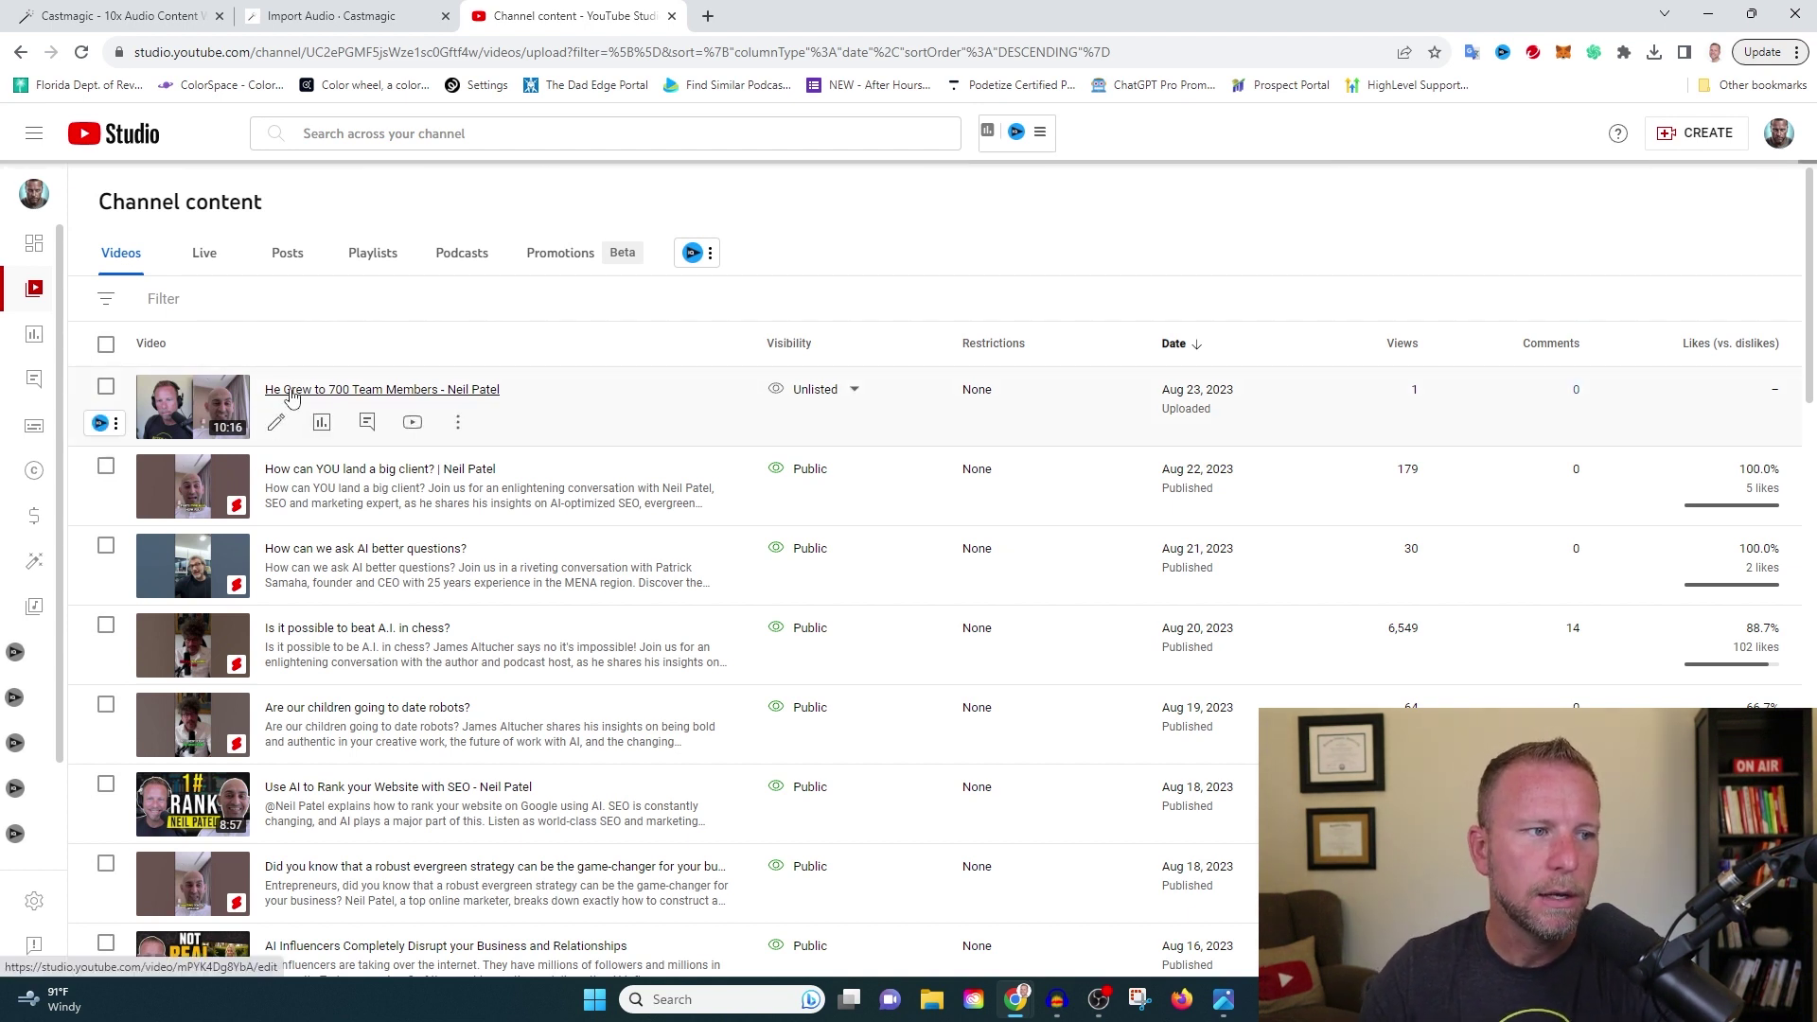
click(275, 422)
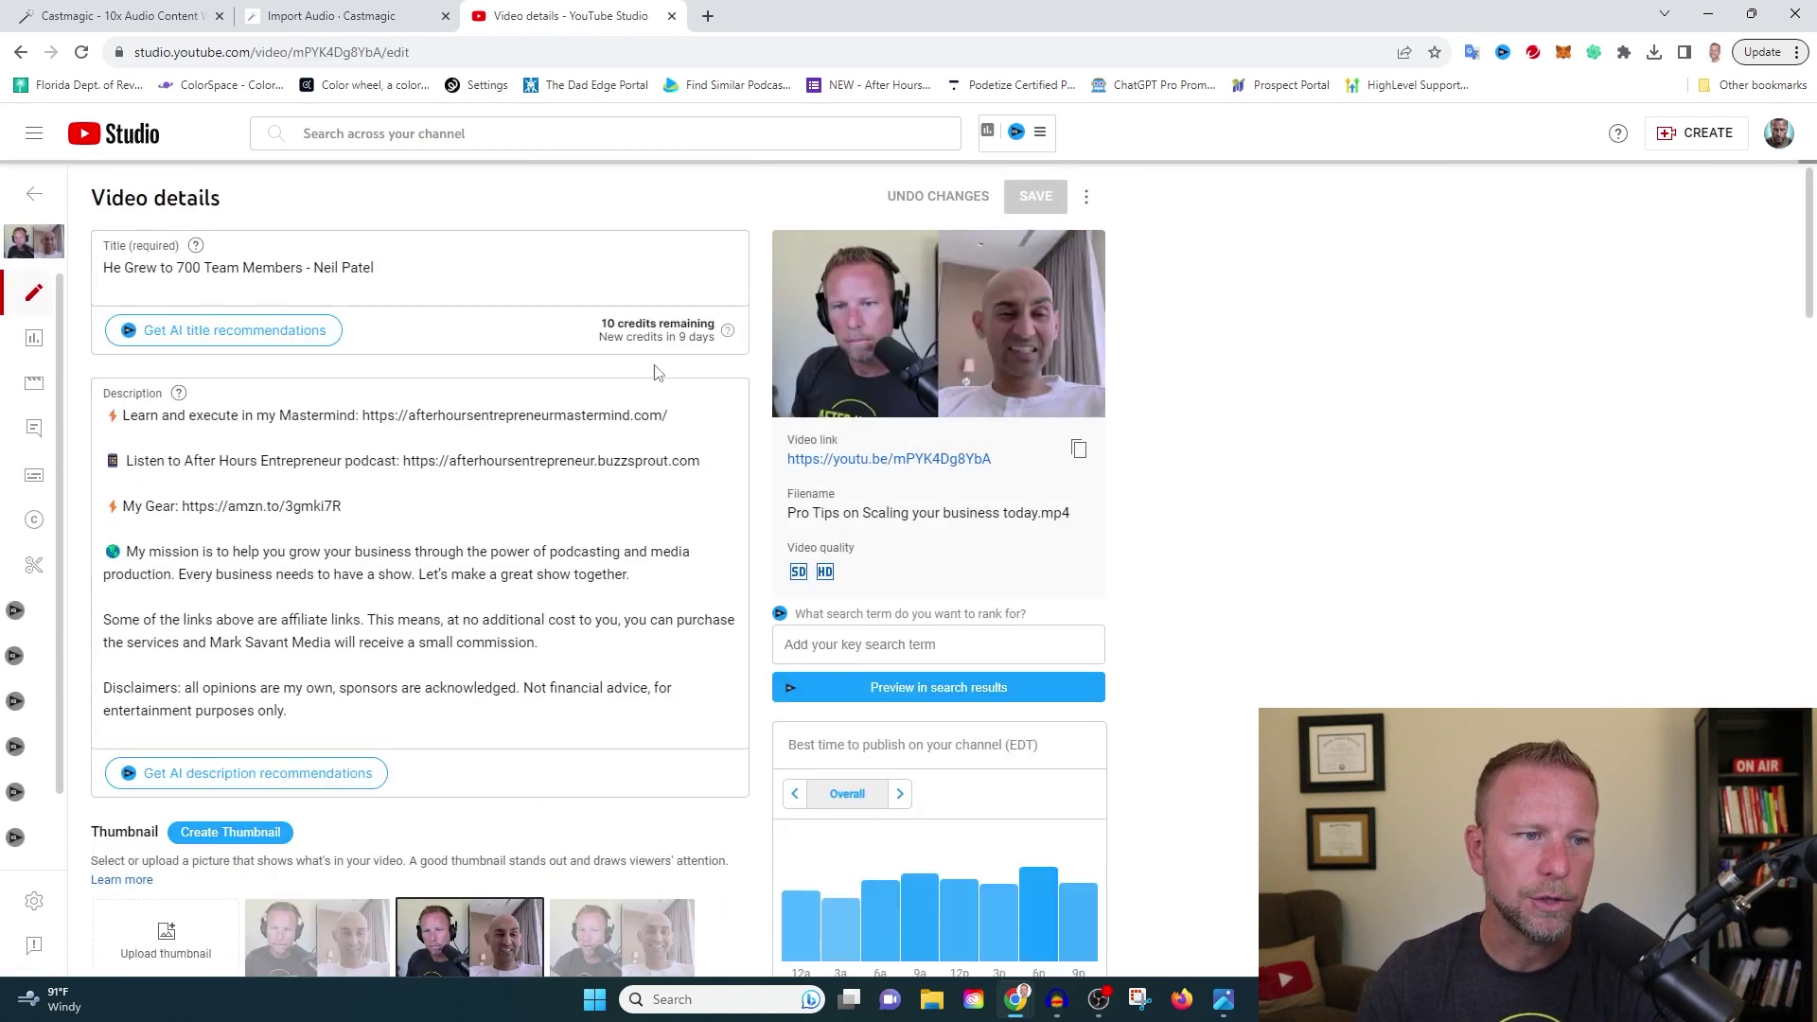
scroll(1041, 530, down, 6)
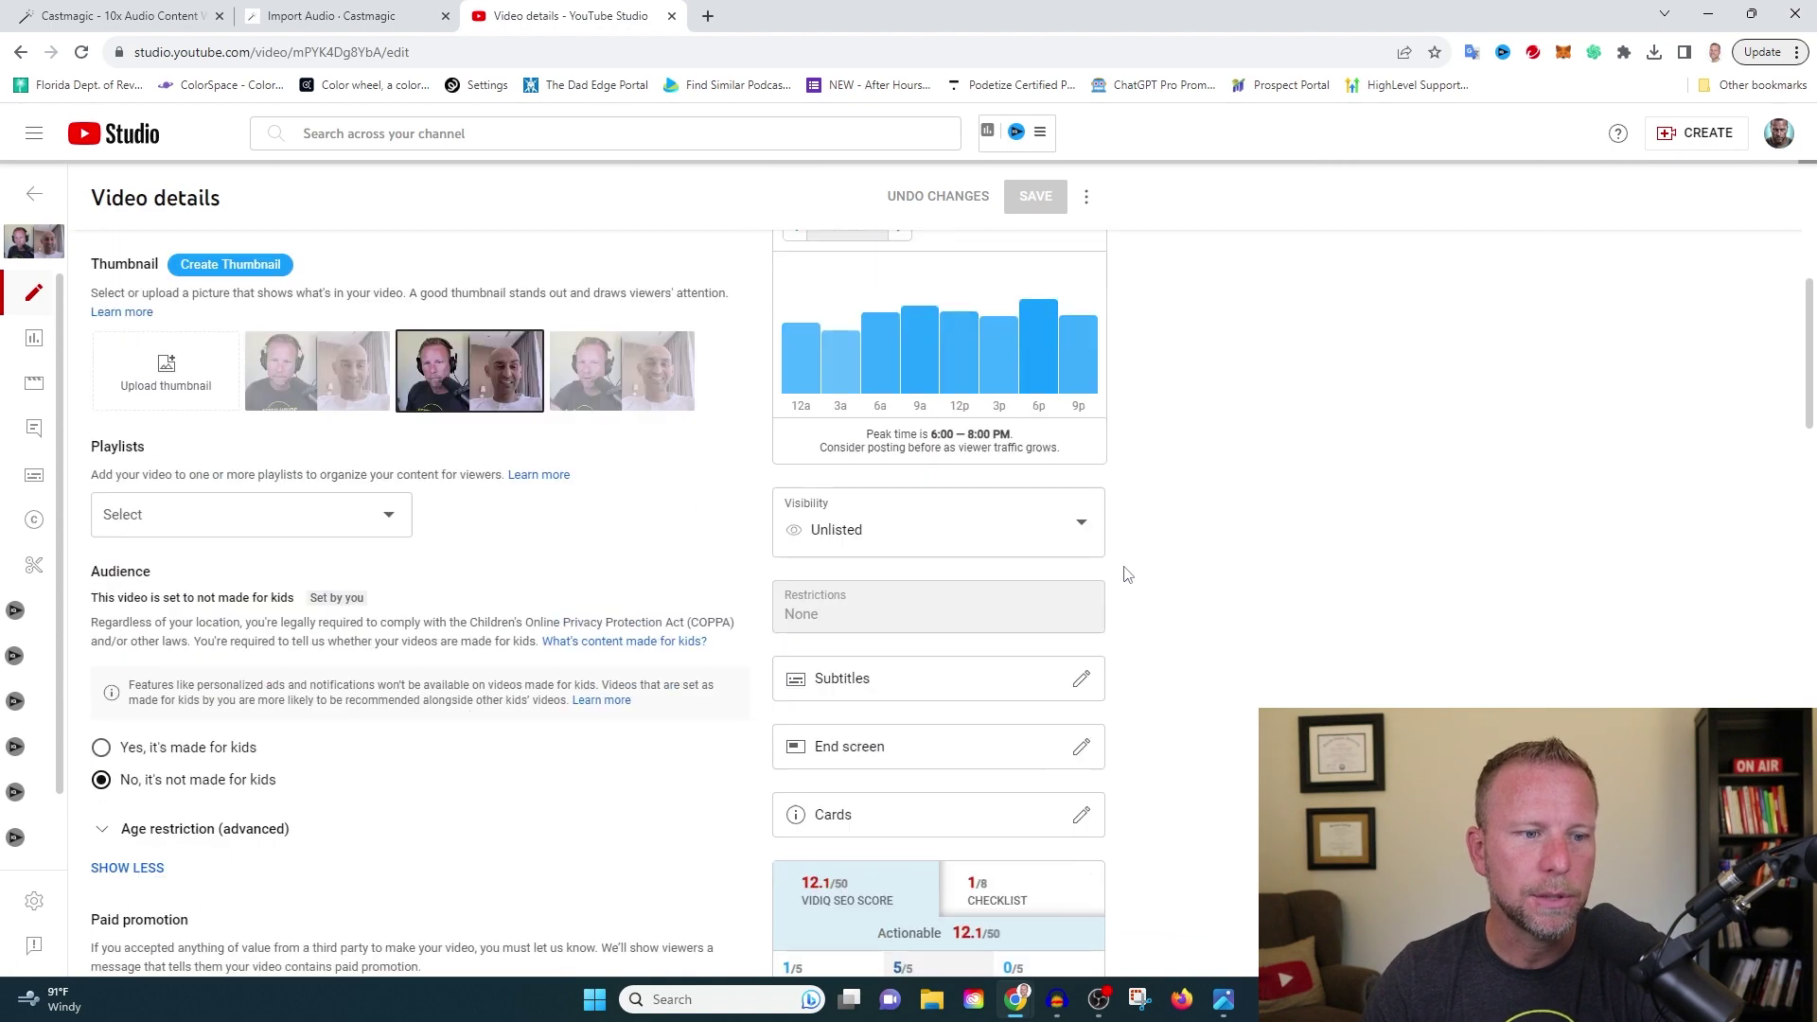
scroll(1221, 553, up, 6)
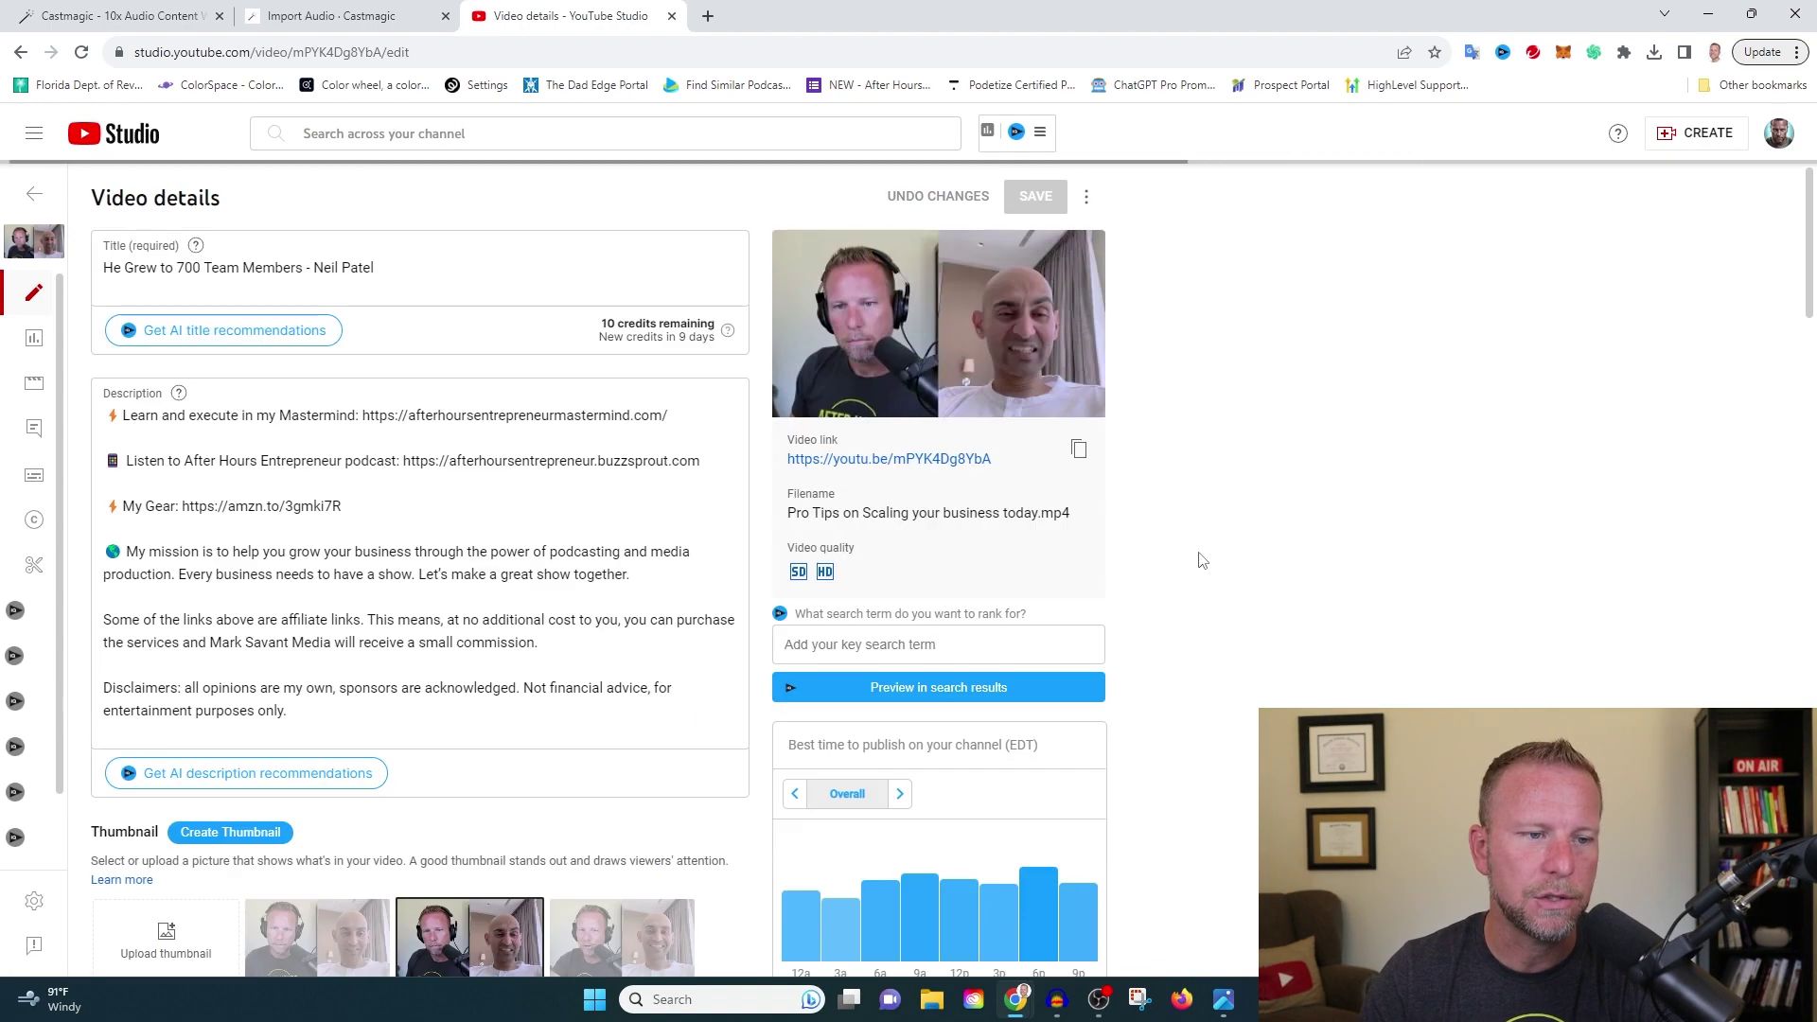
click(1080, 453)
Paste the copied YouTube link into Castmagic's import page and submit it.
key(ctrl+shift+Tab)
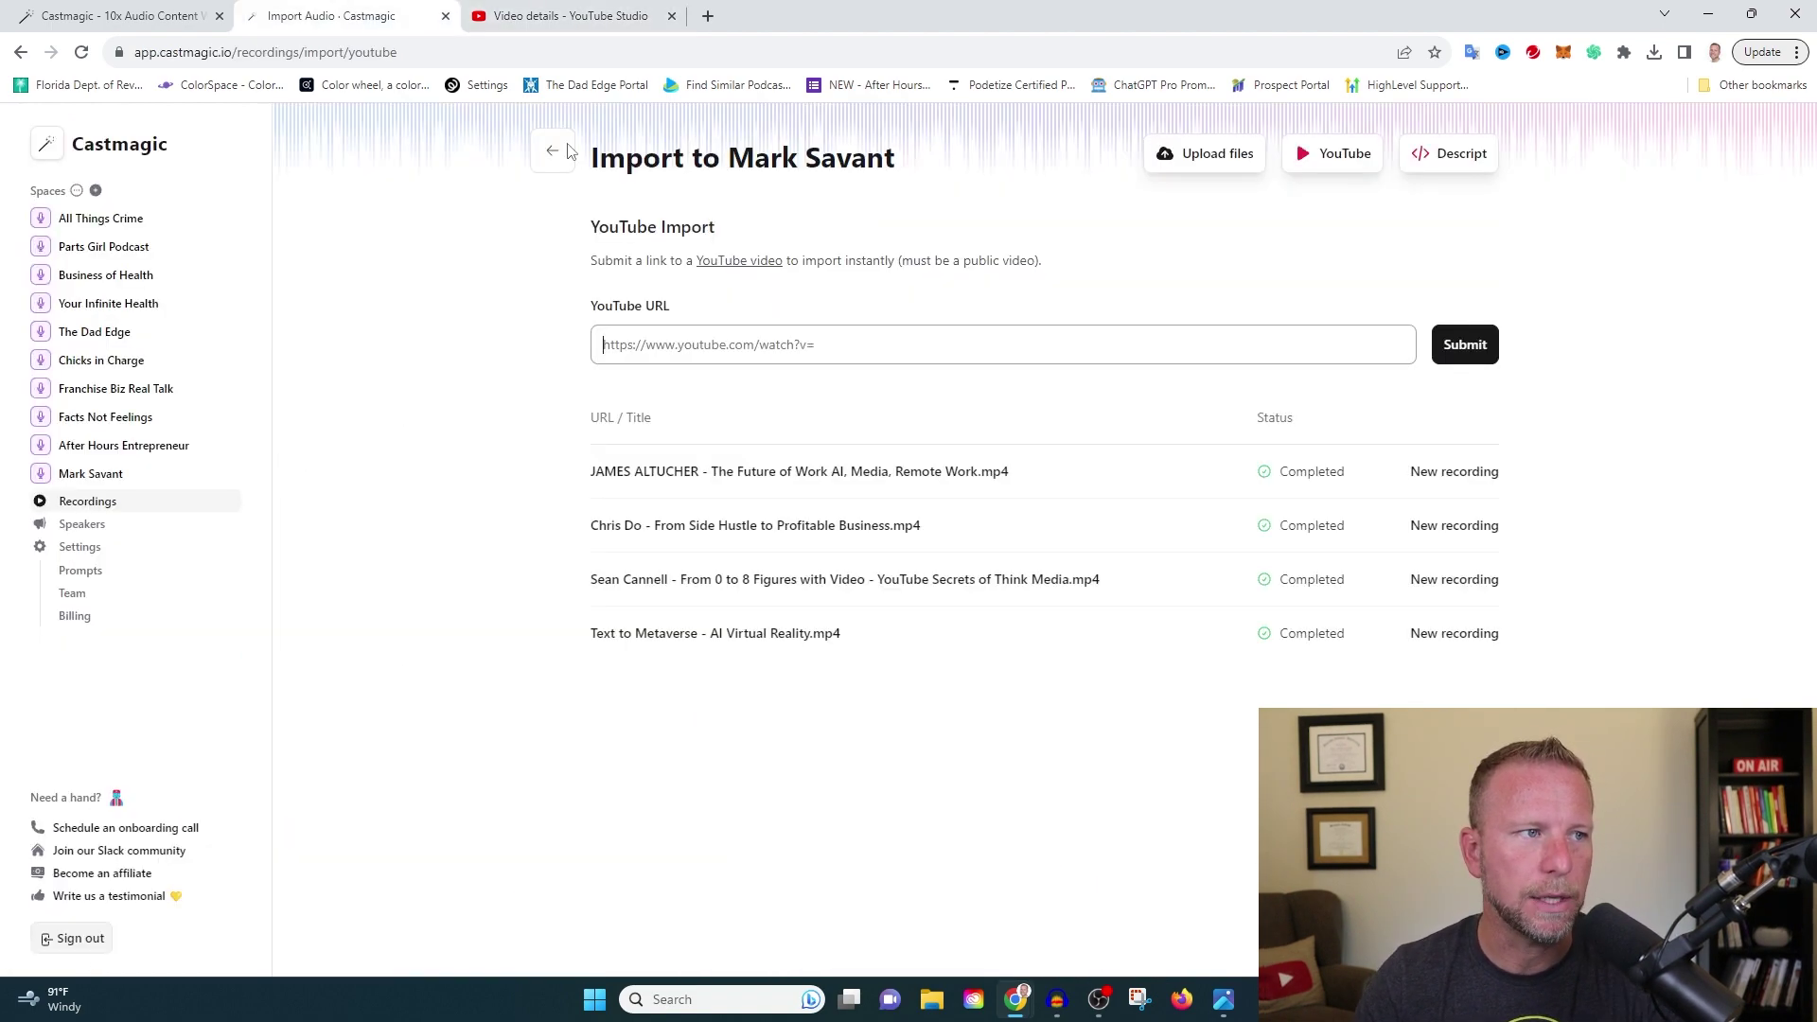
key(ctrl+v)
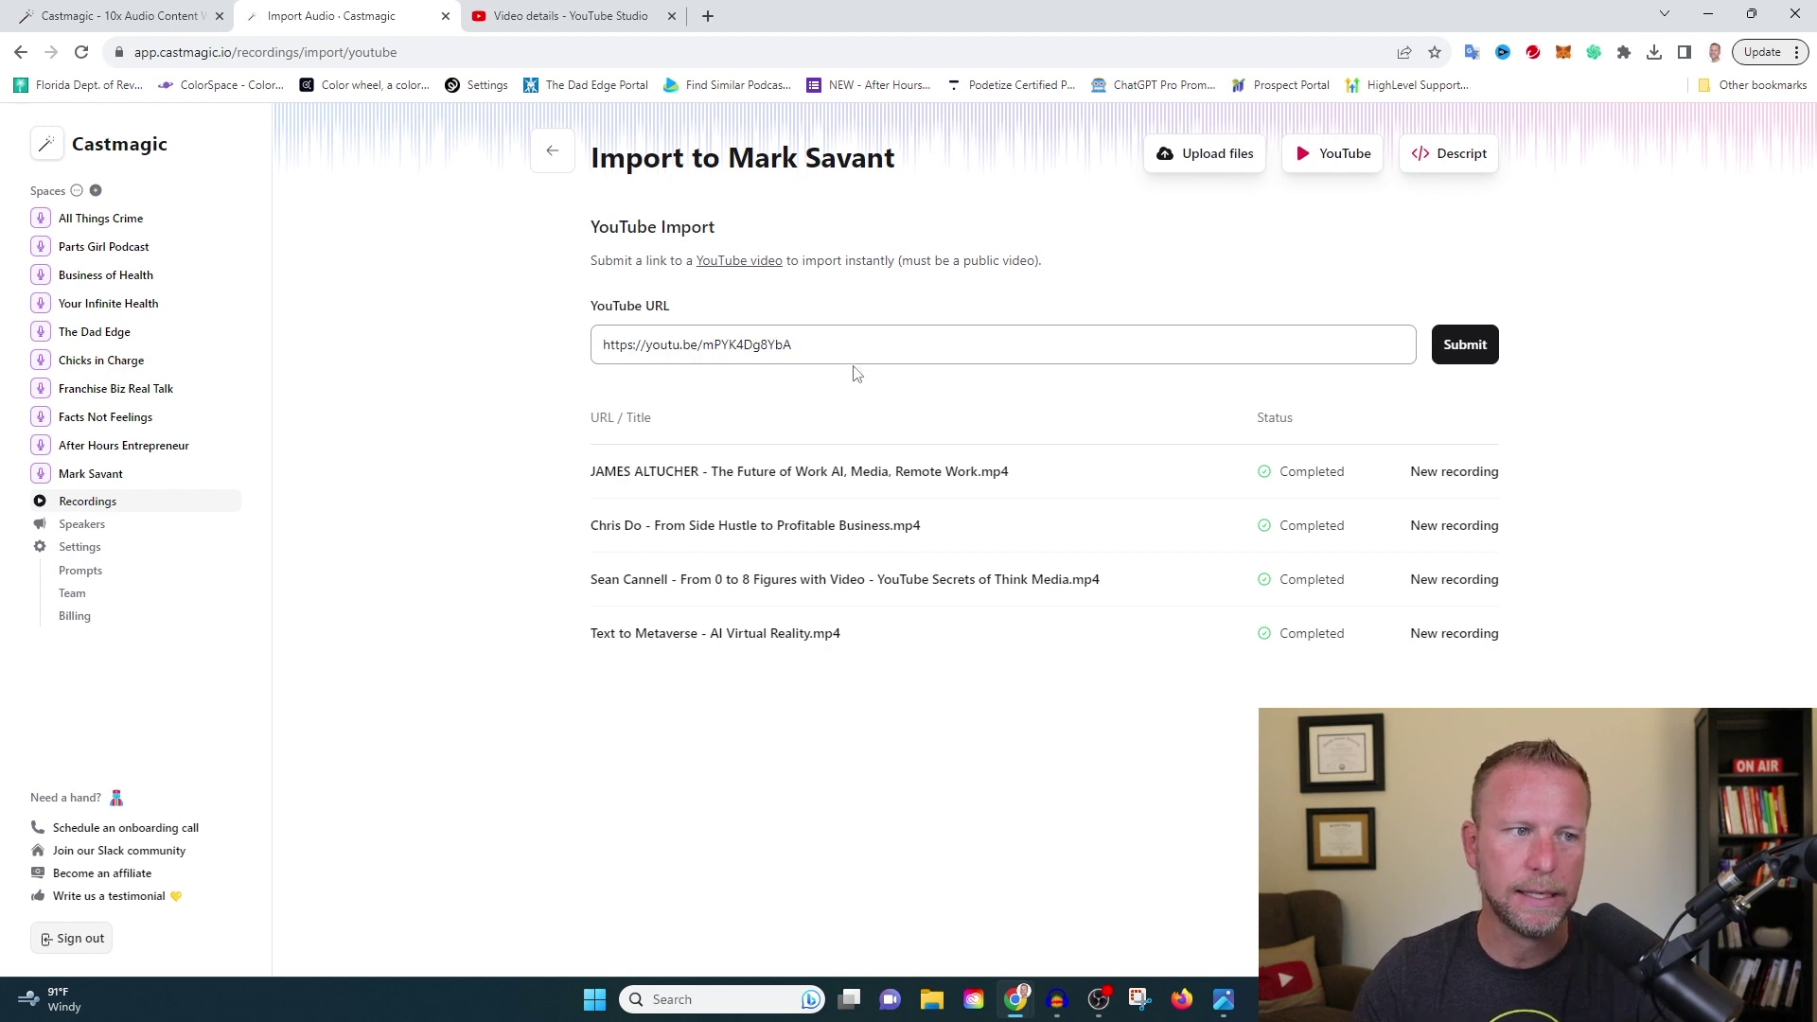
click(1474, 361)
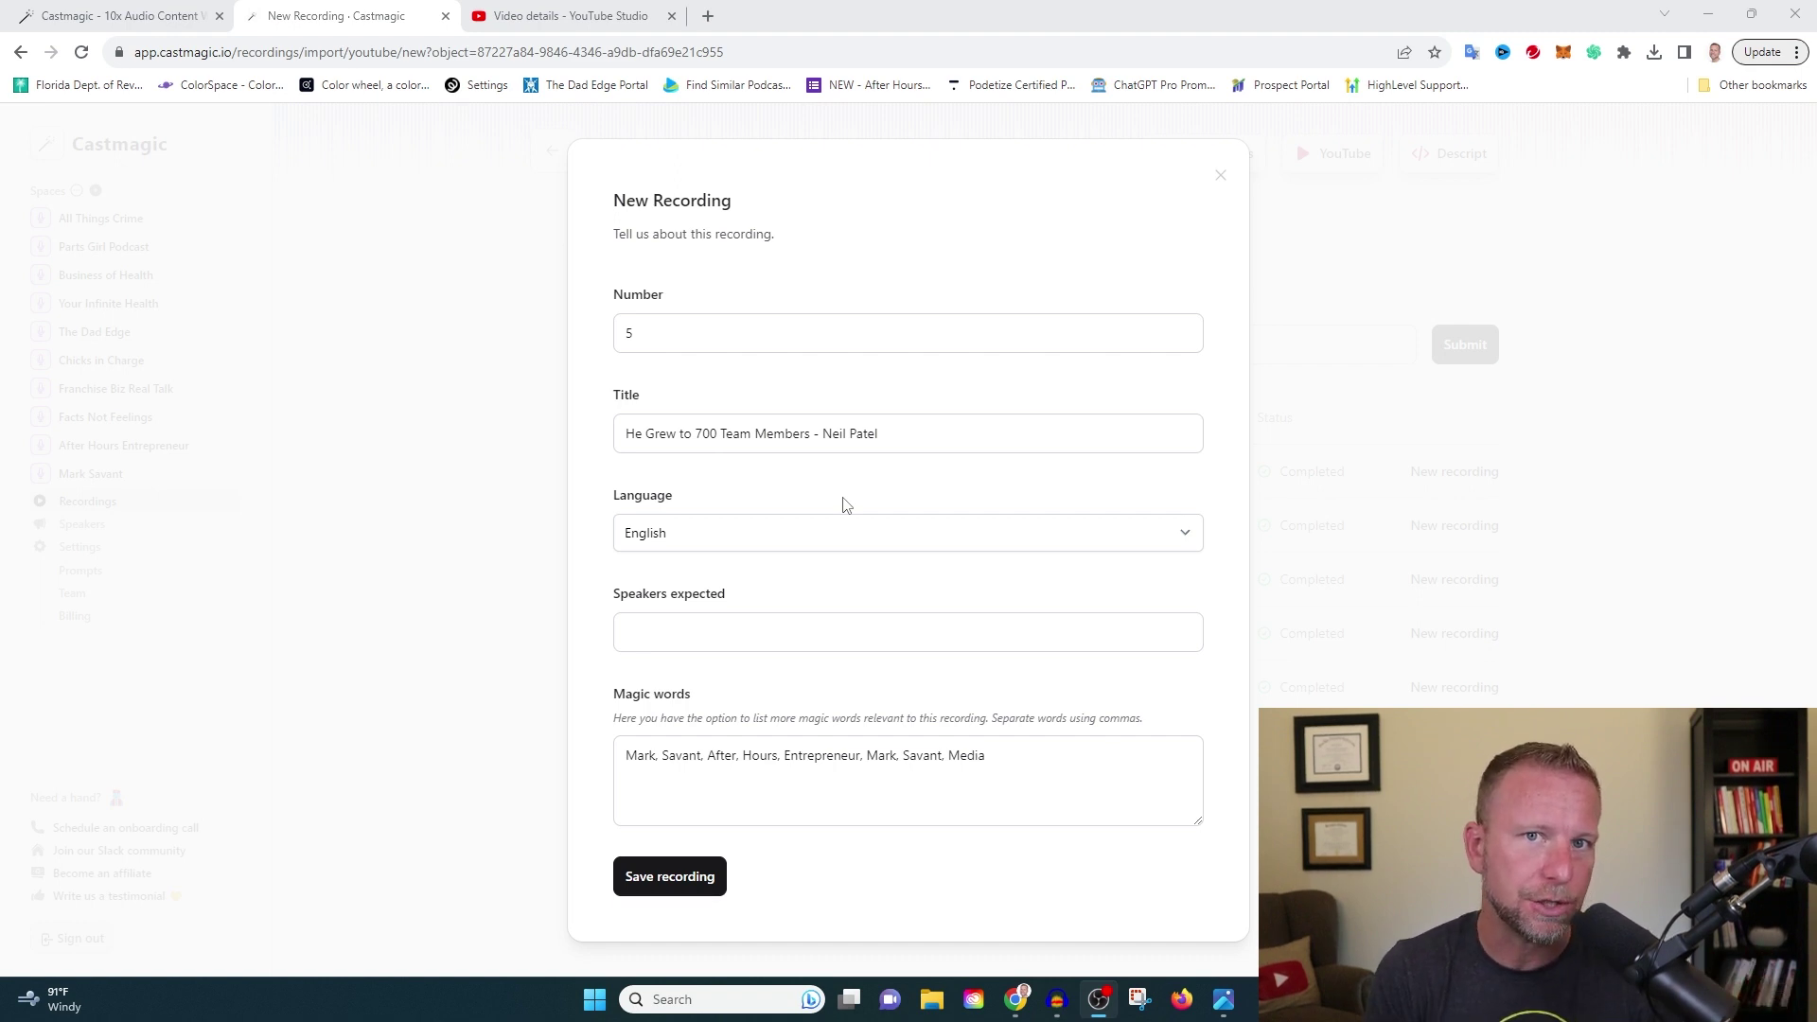
Set the new recording's expected speakers to 2.
click(737, 627)
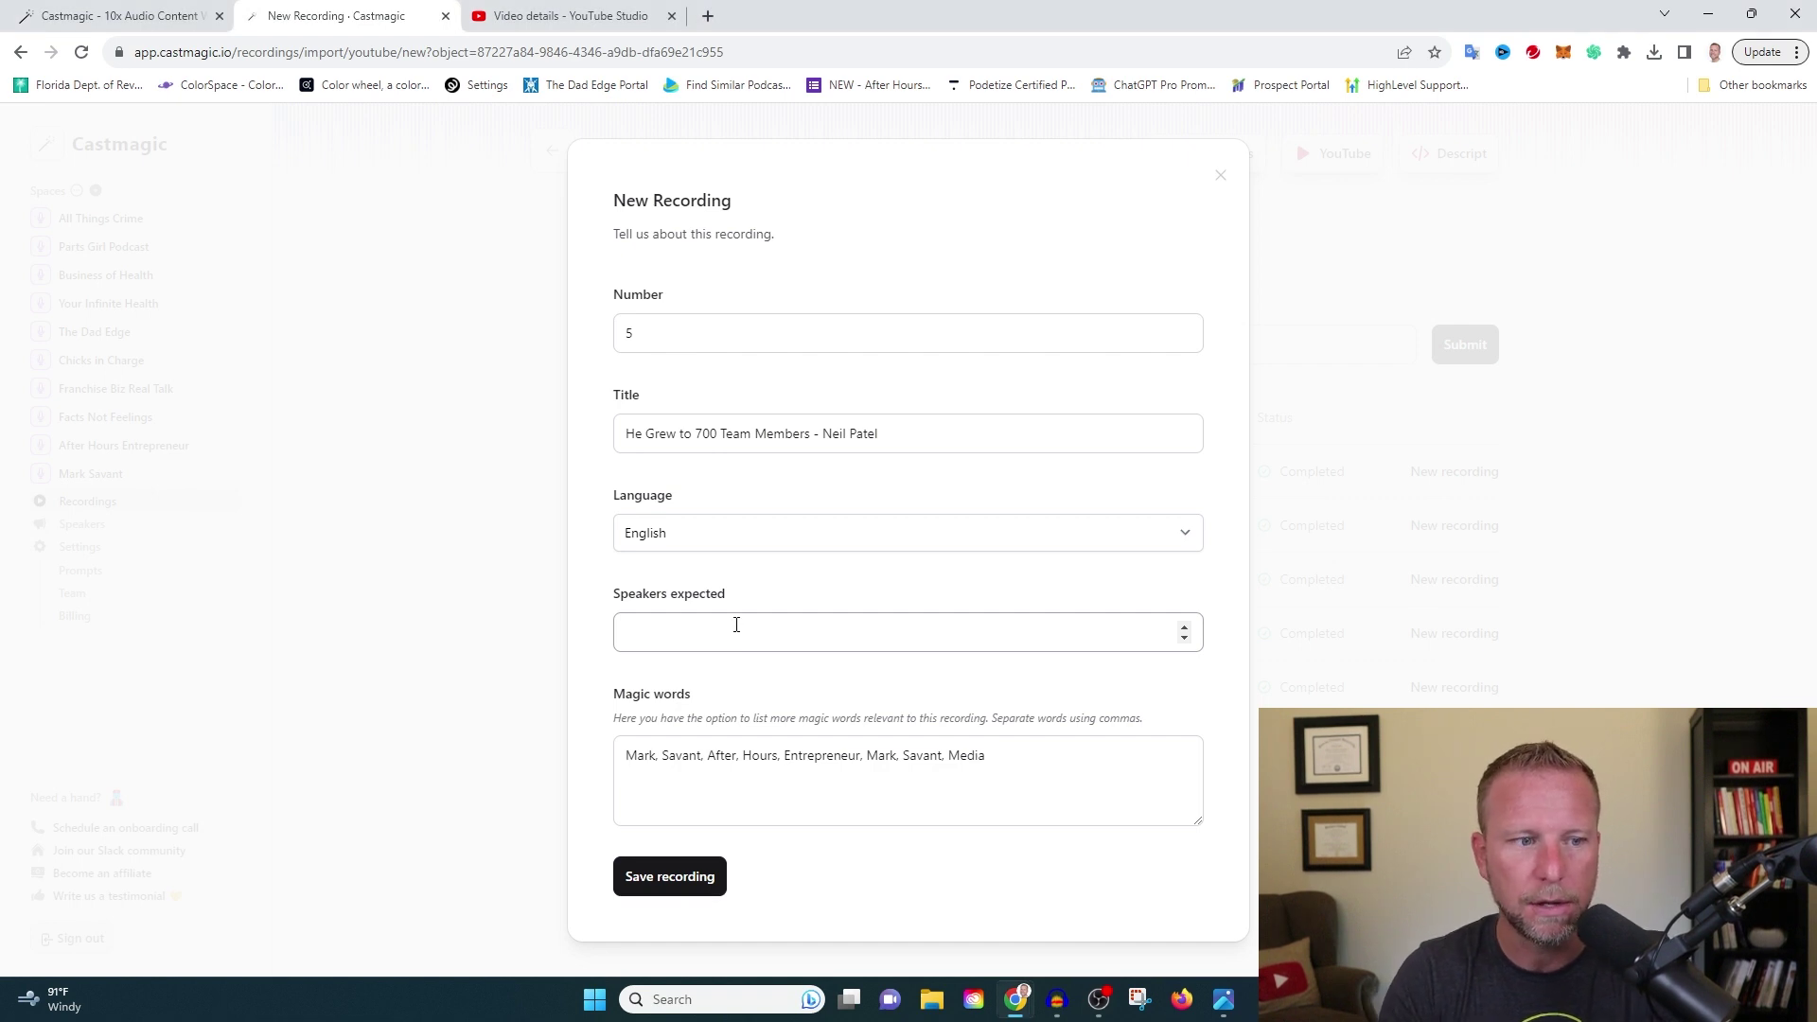
click(1183, 637)
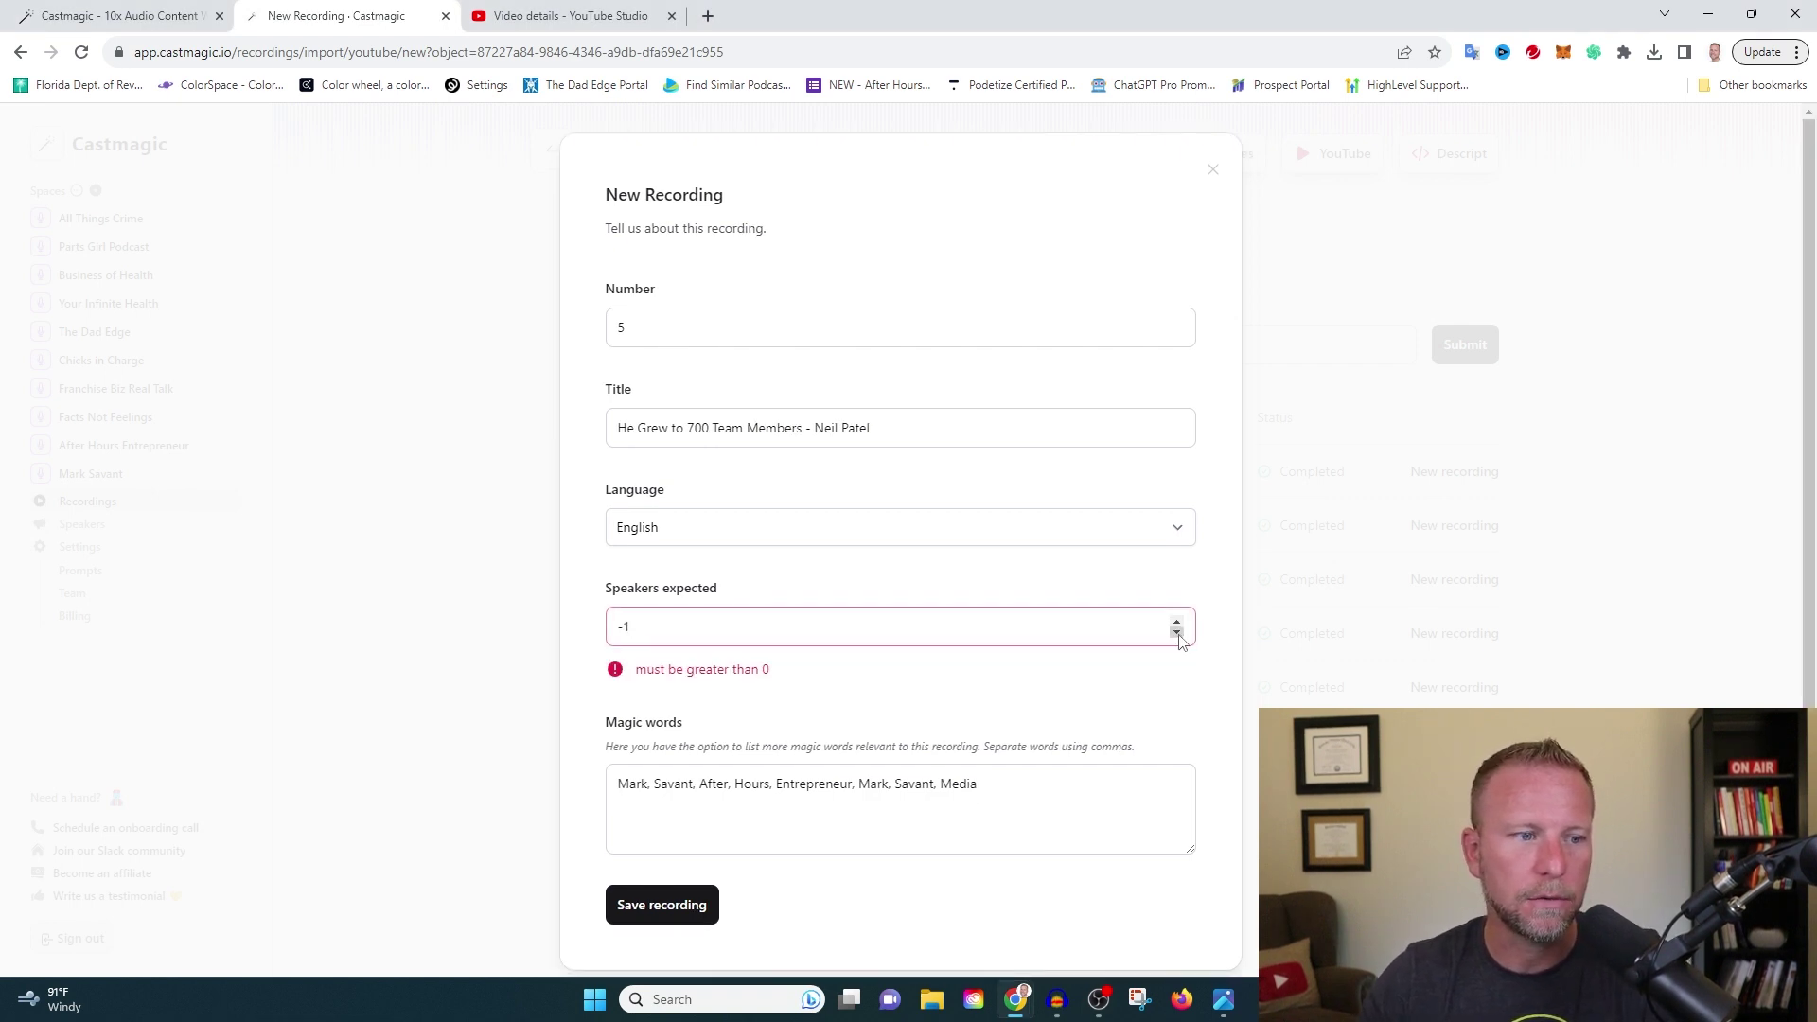
click(1176, 621)
click(1176, 621)
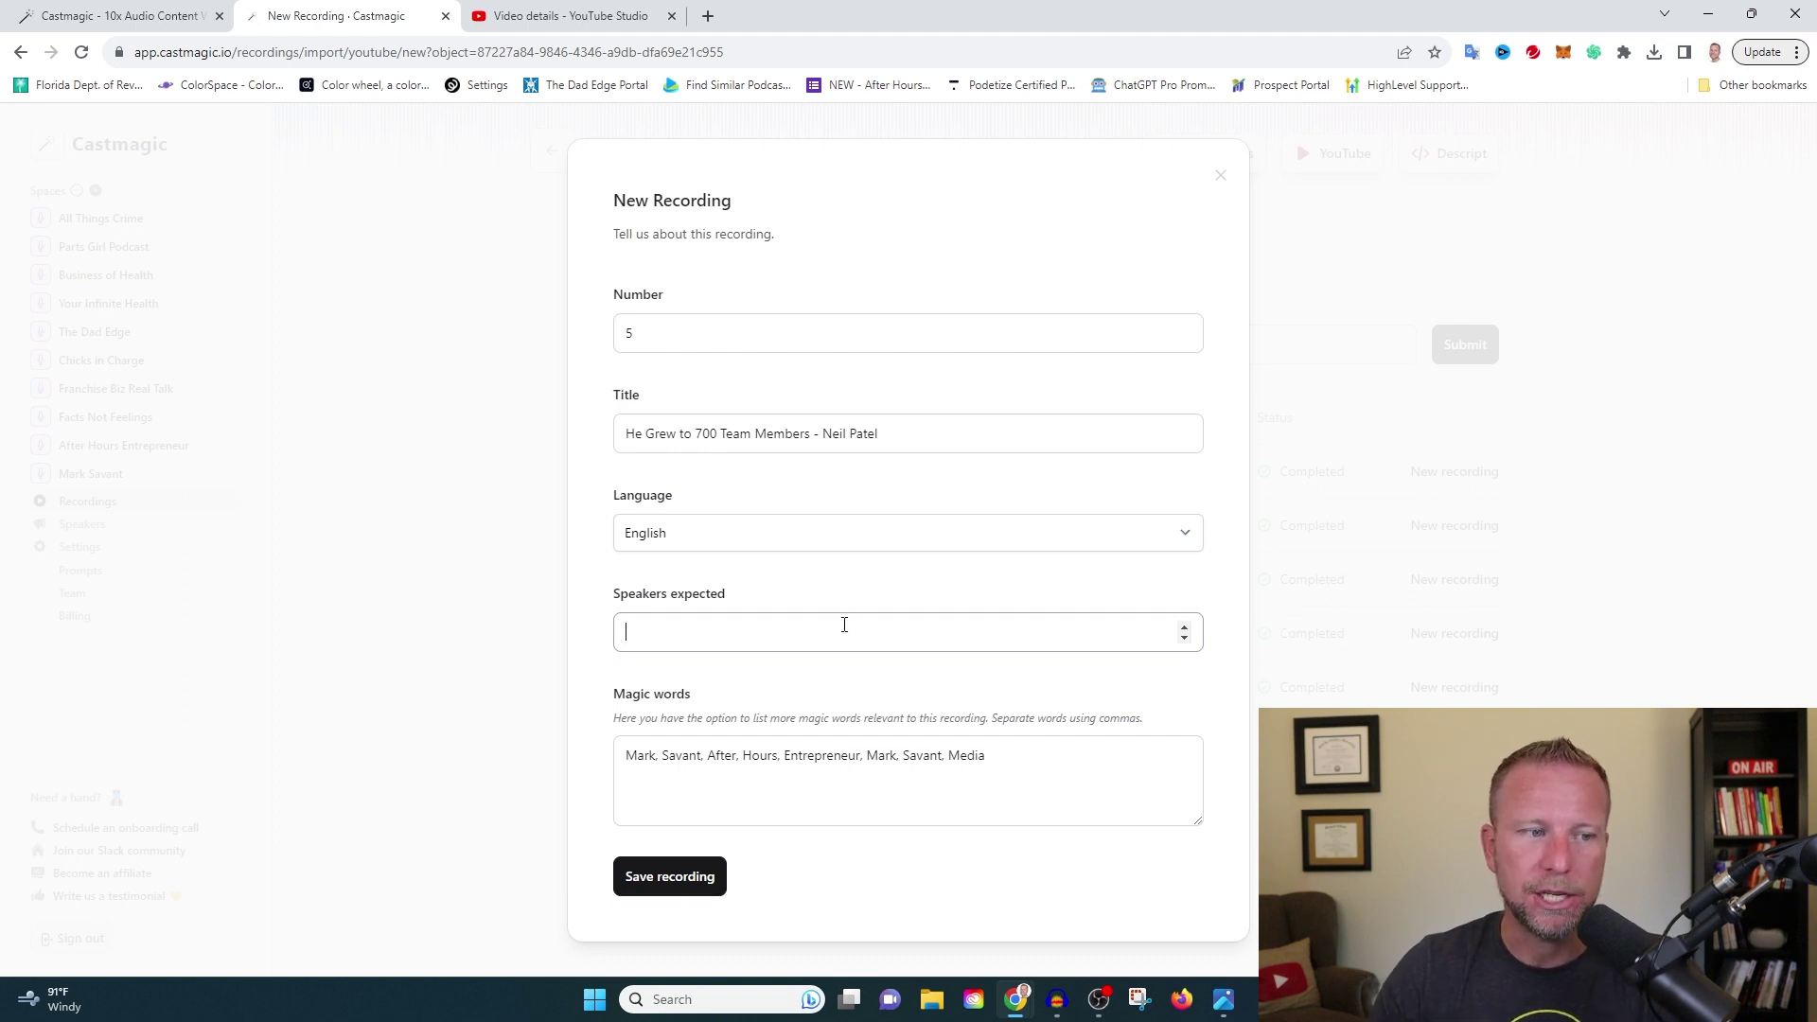
click(1183, 627)
click(1184, 626)
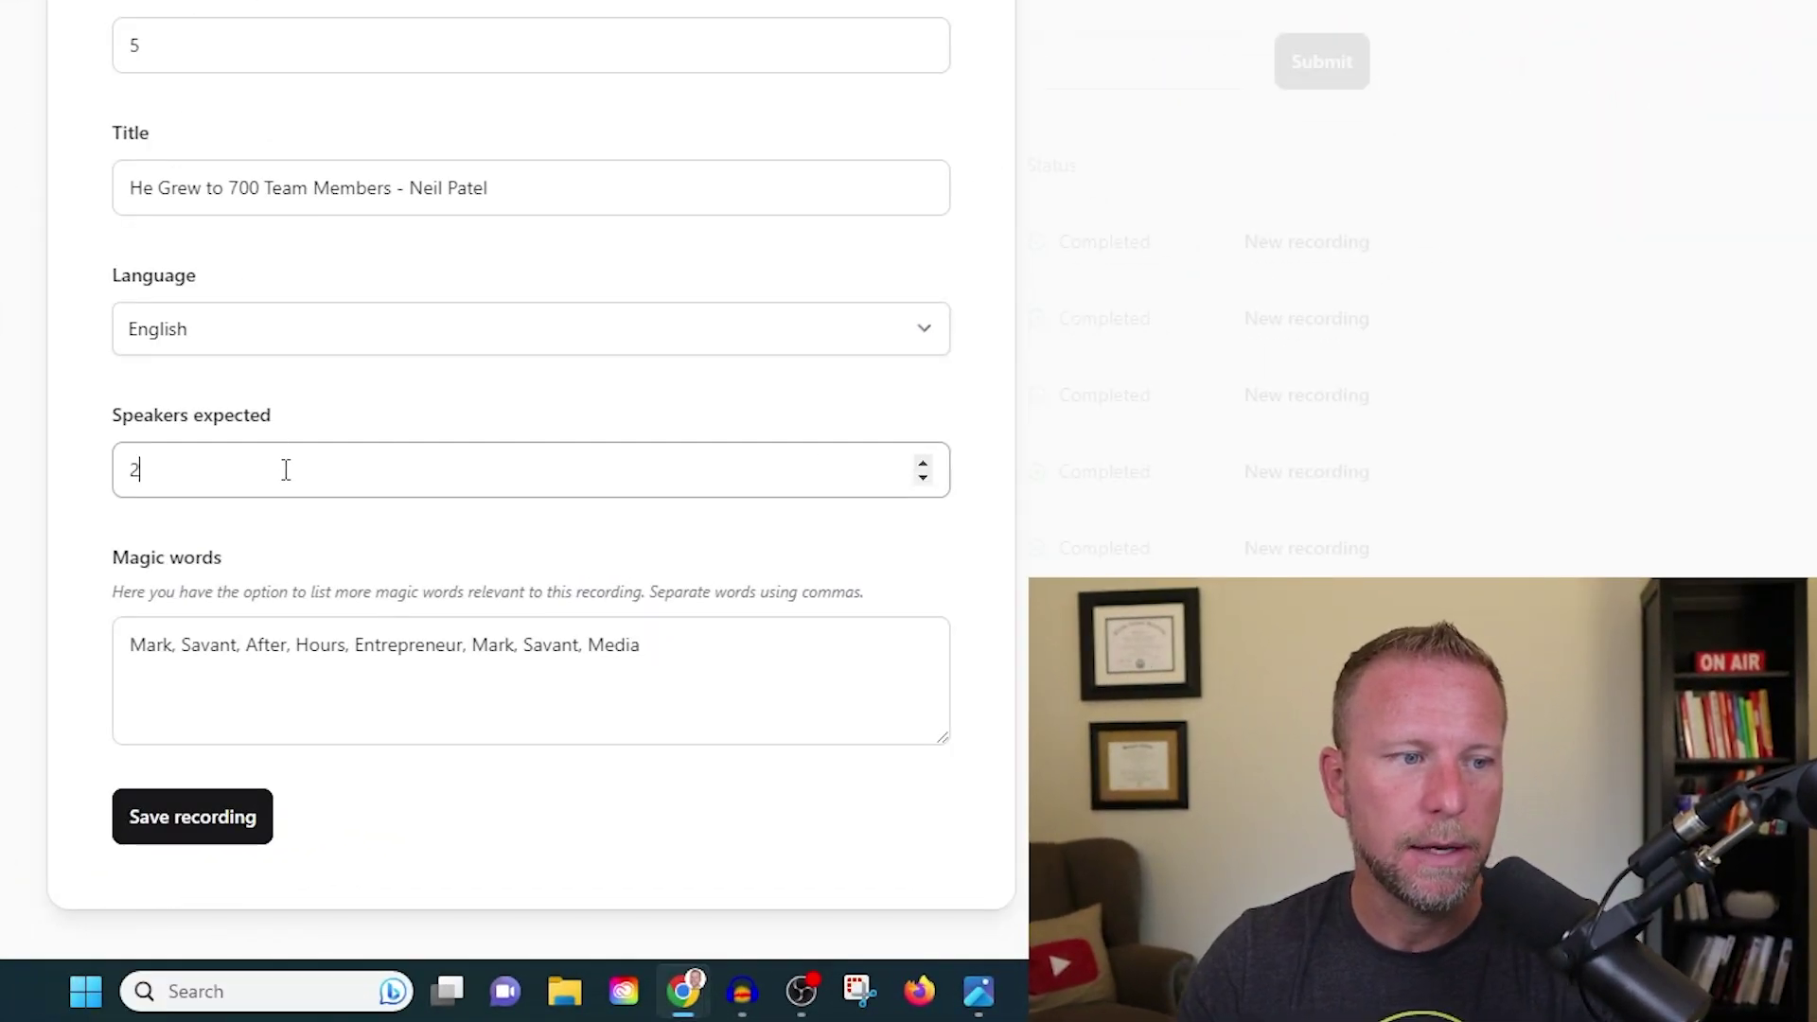
Add the guest's name to the magic words, remove stray commas, then save and open the recording.
click(681, 639)
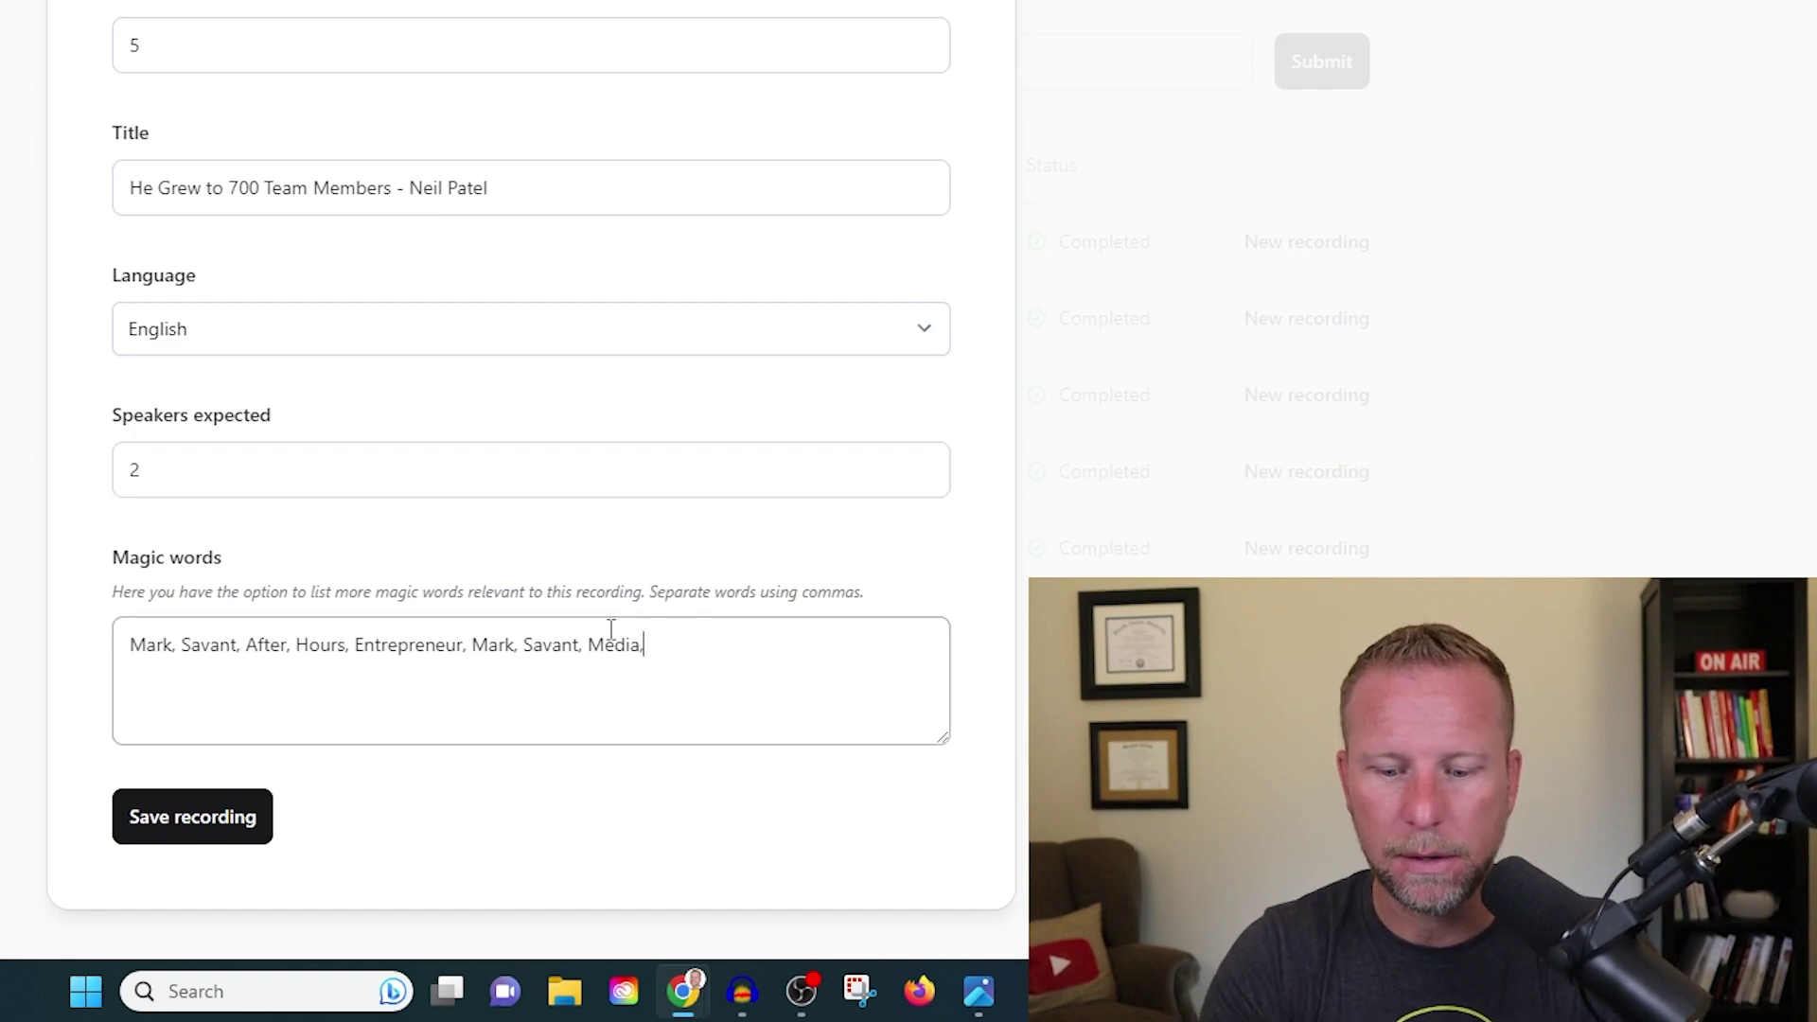
text(, PNeil Patel)
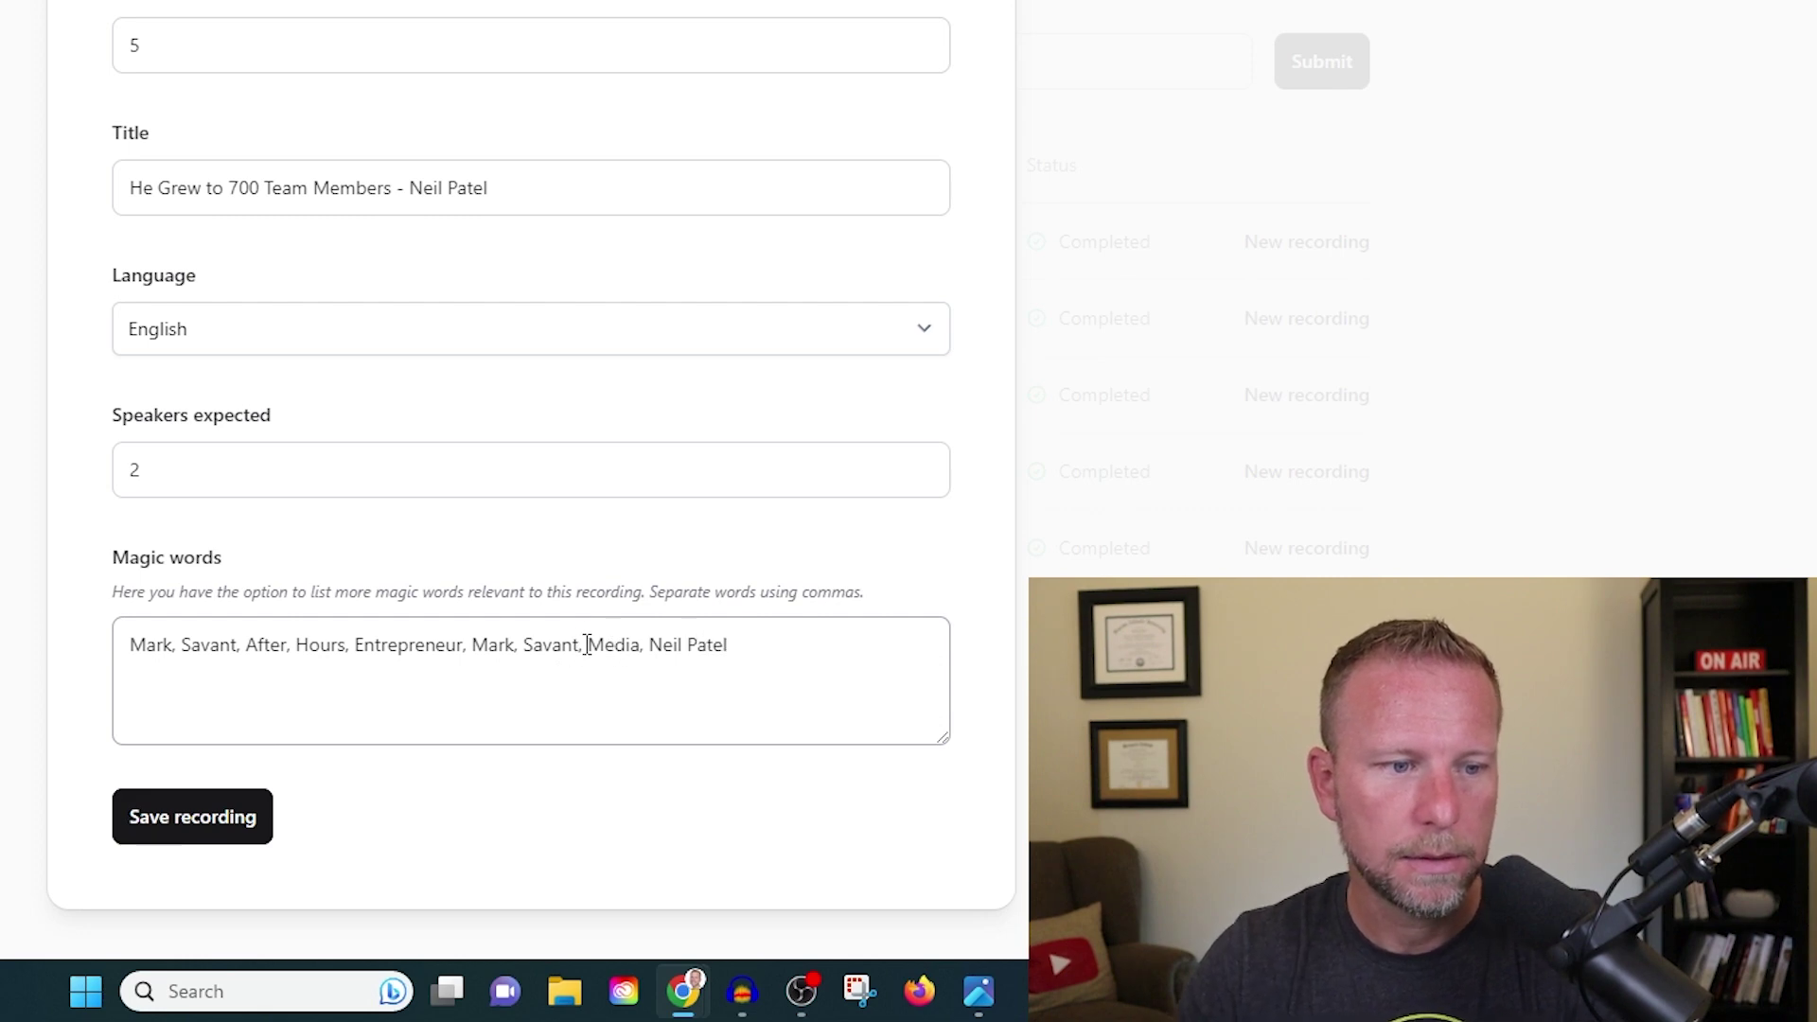
click(575, 619)
key(BackSpace)
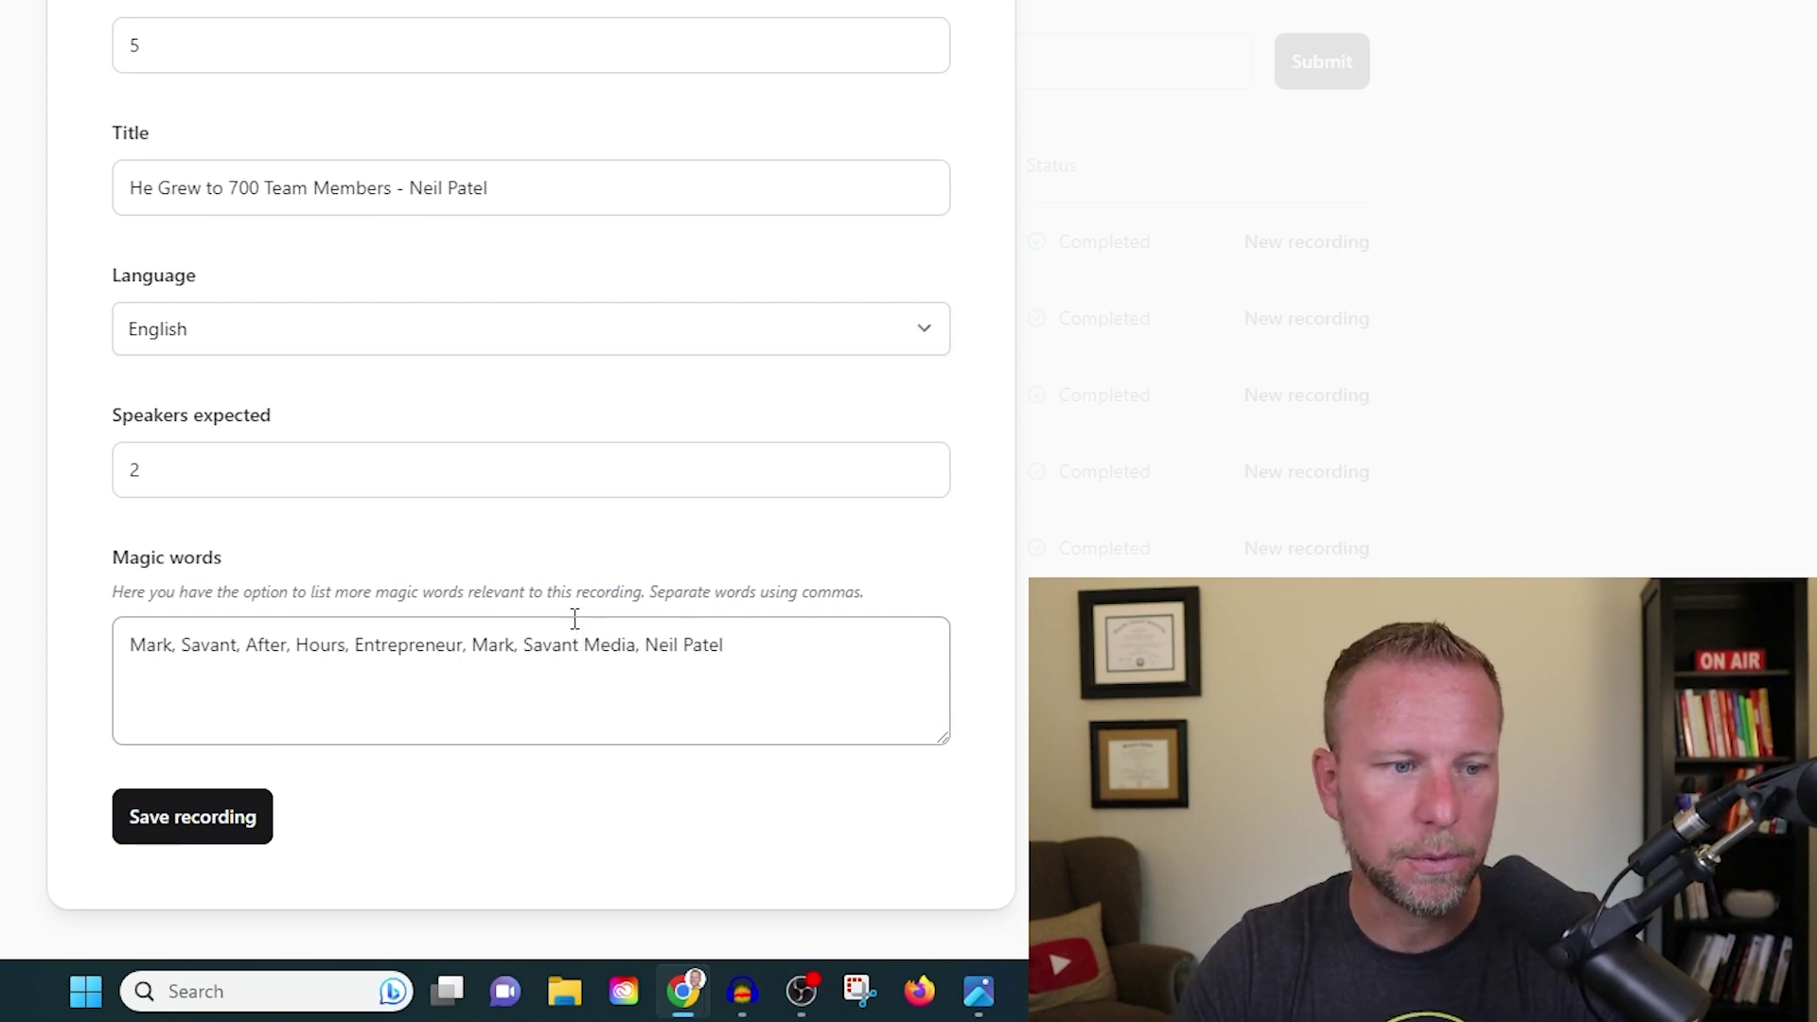
key(Left)
key(Left)
key(Left)
key(Left)
key(Left)
key(Left)
key(Left)
key(Left)
key(BackSpace)
click(180, 647)
key(BackSpace)
click(241, 820)
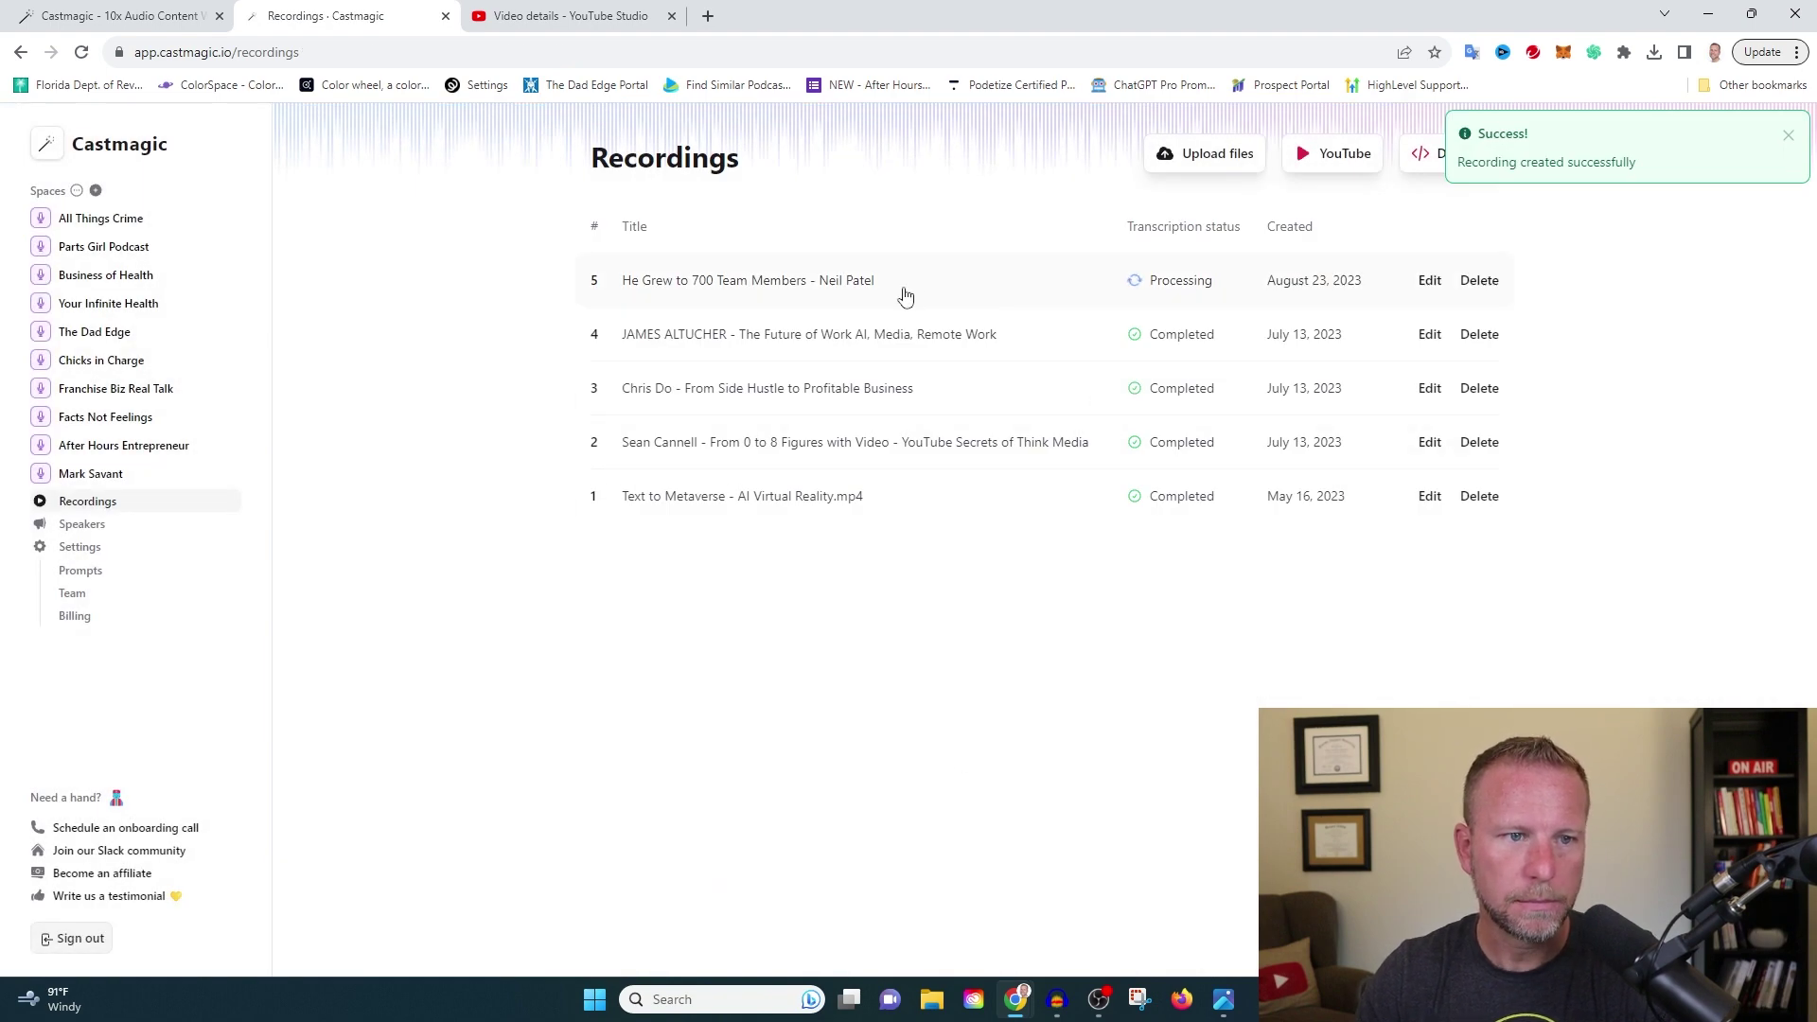
click(1170, 292)
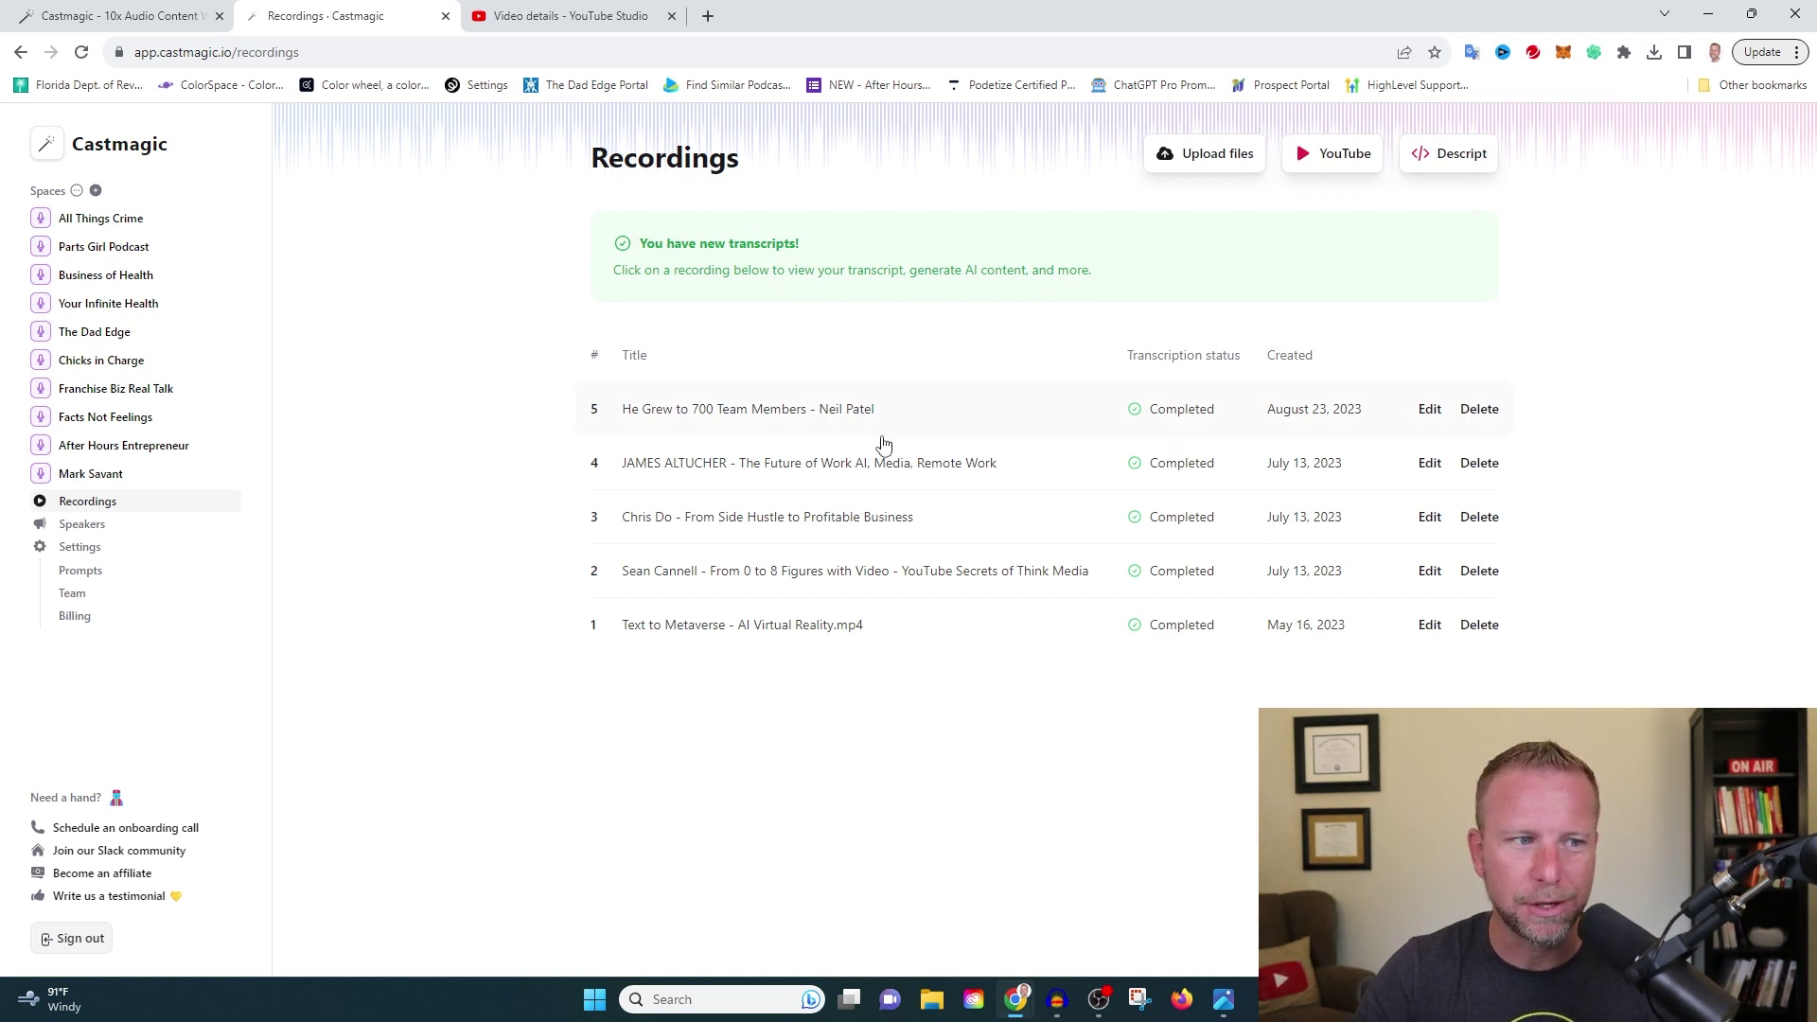
Open the transcript and create a new Host speaker with the host's full name for Speaker A.
click(837, 411)
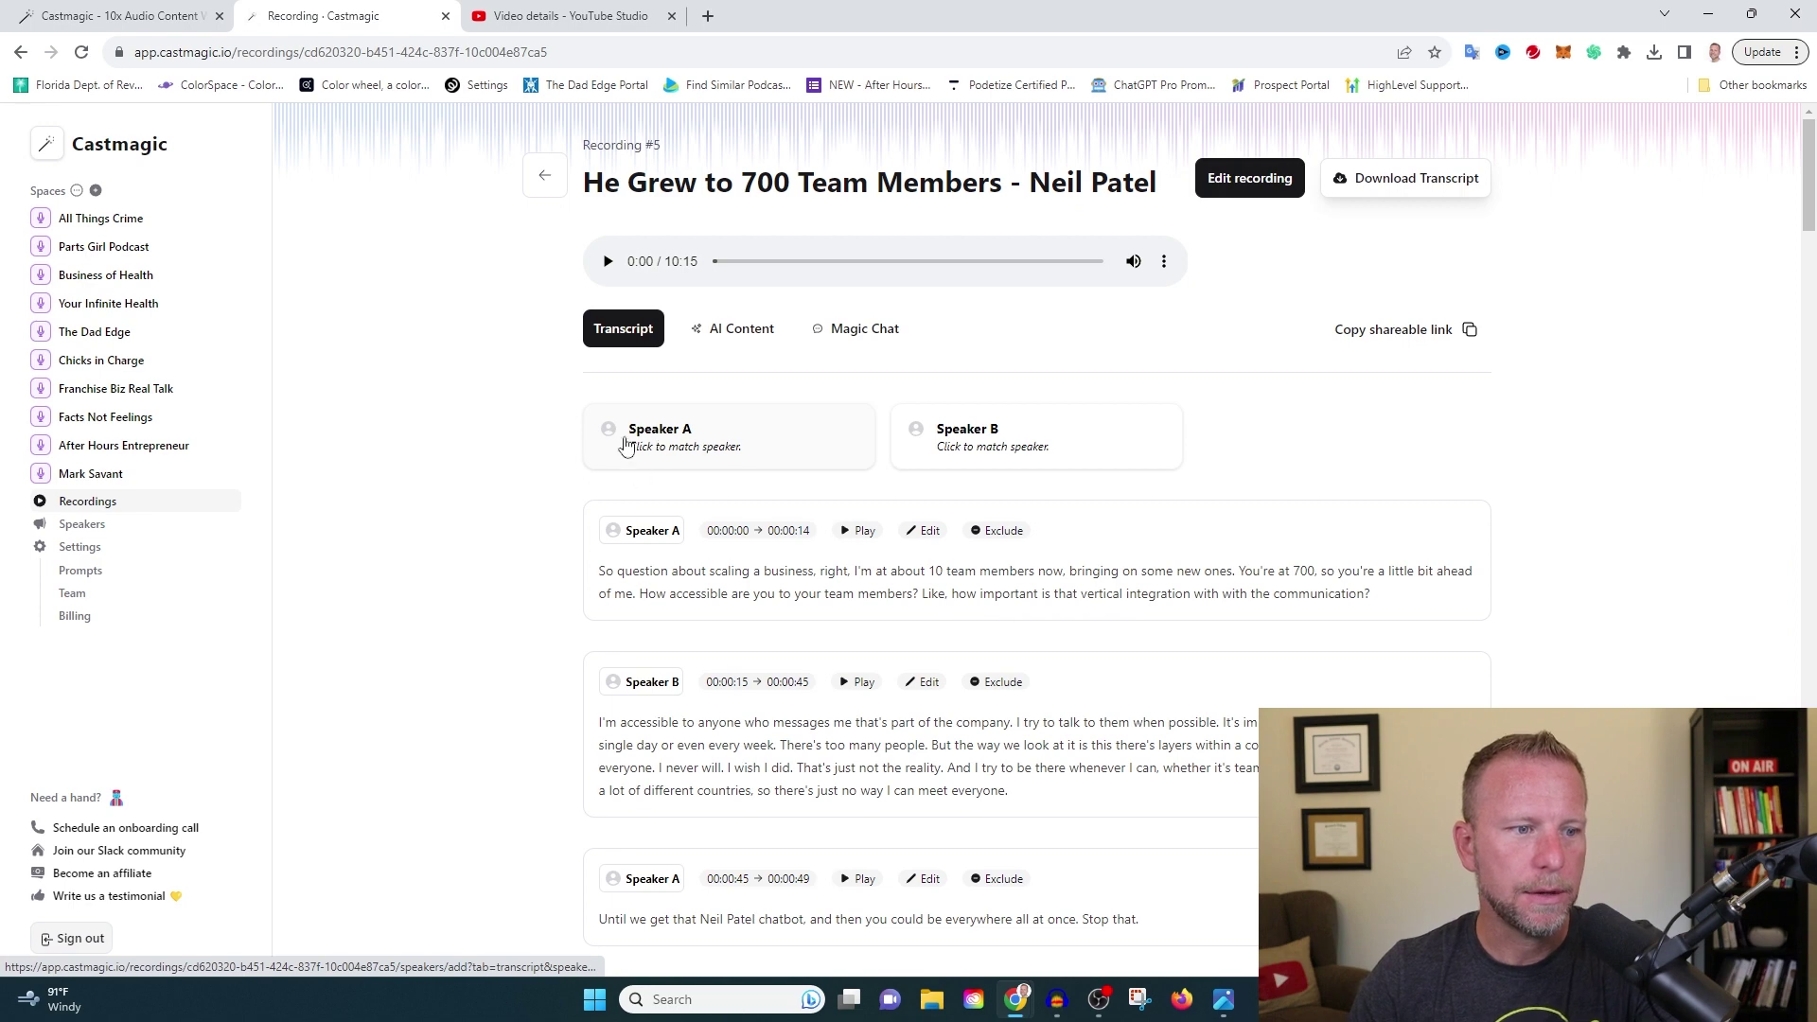
click(679, 448)
click(735, 604)
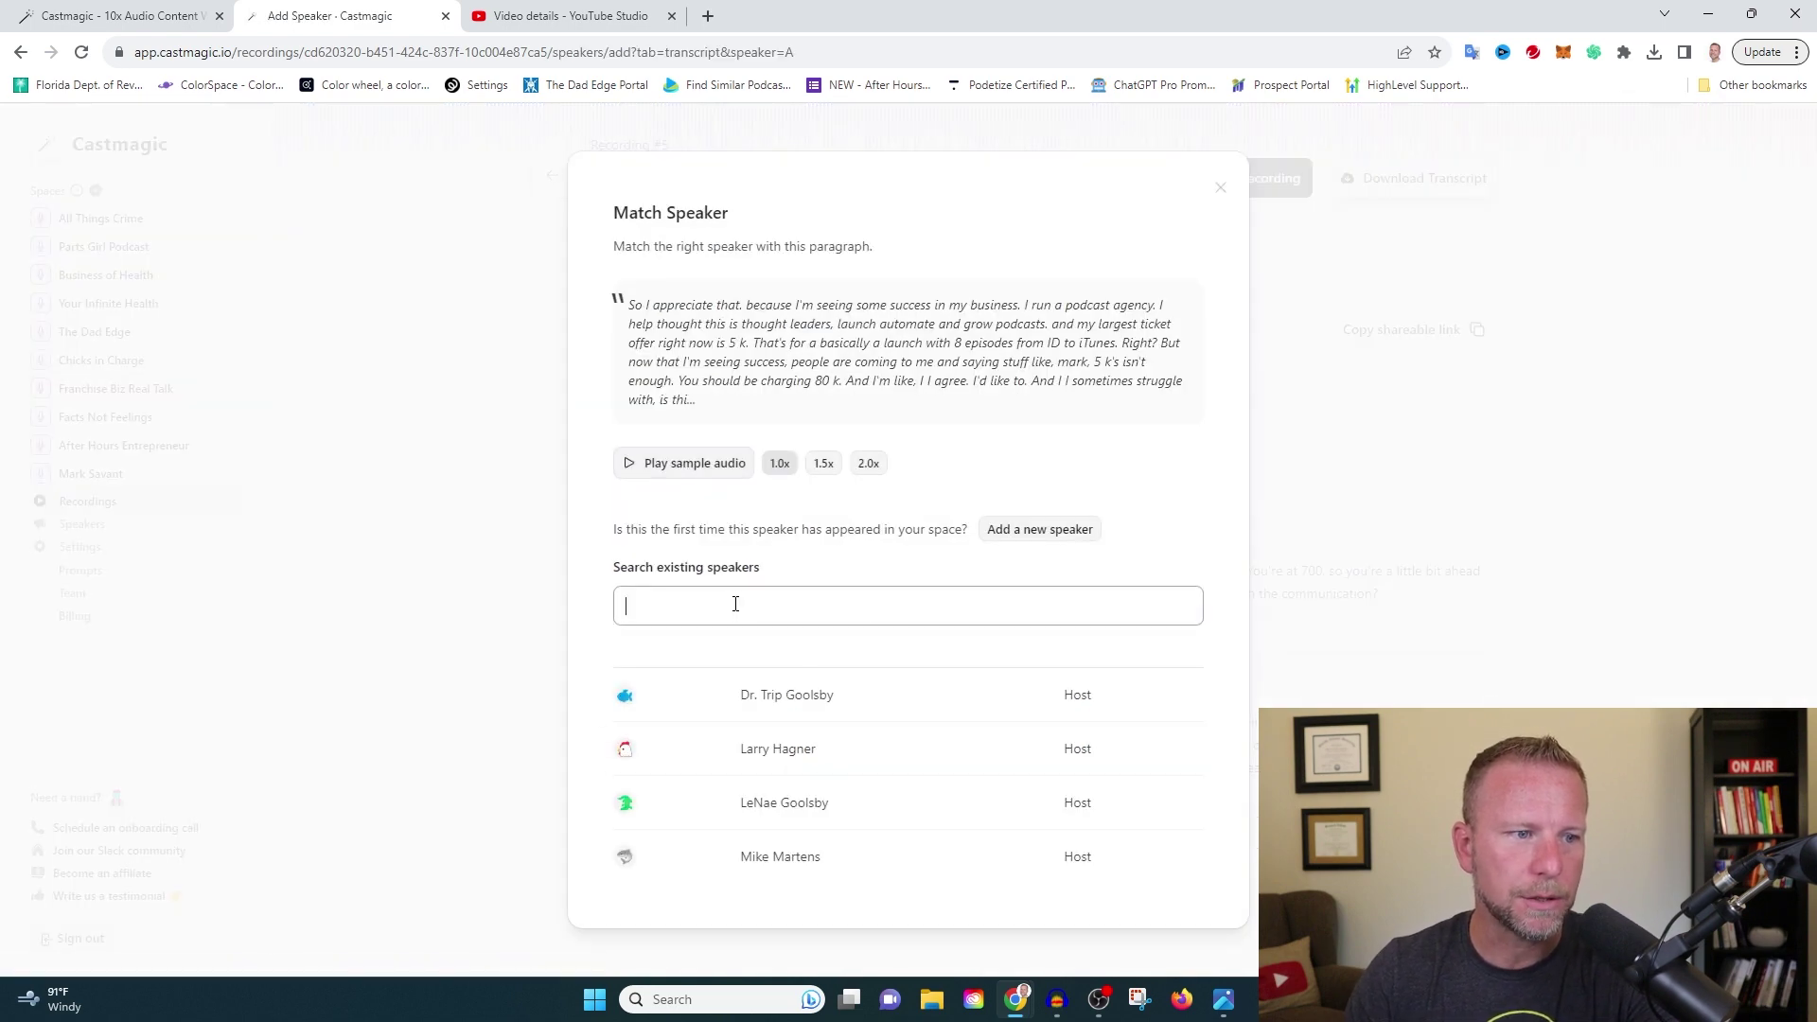
text(mark)
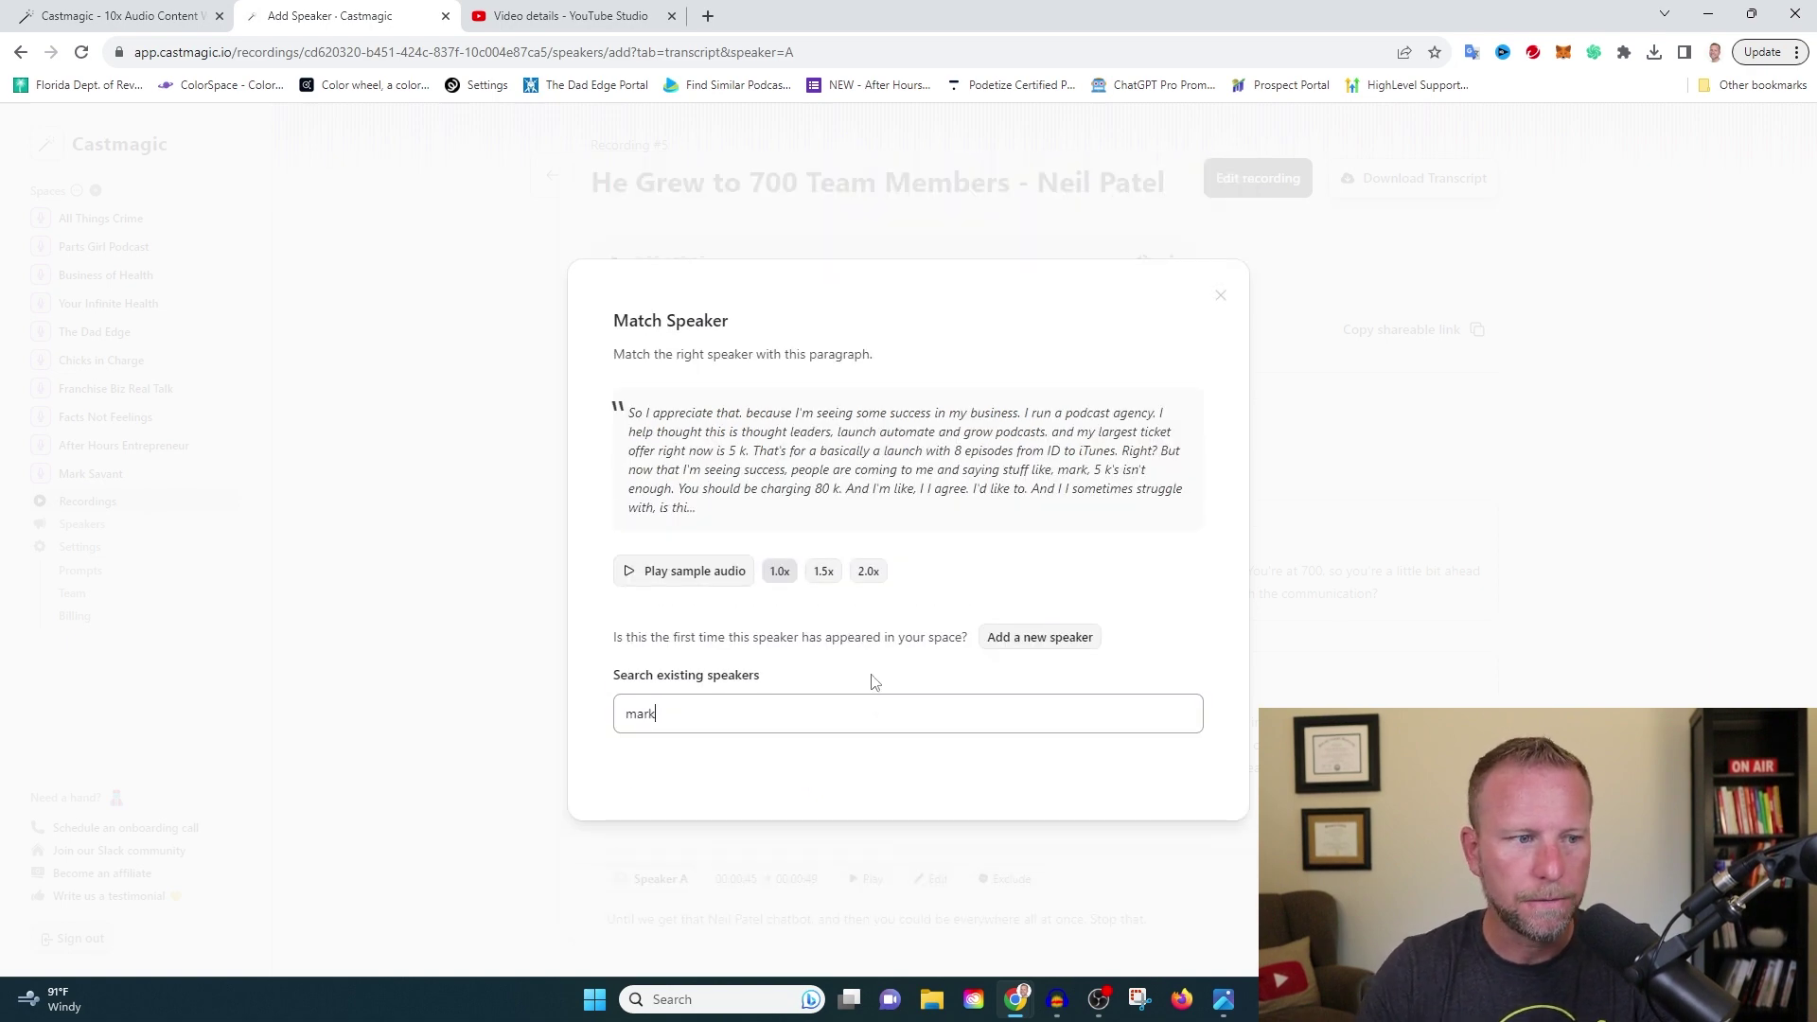
text( savant)
key(ctrl+a)
key(BackSpace)
text(Mark Savant)
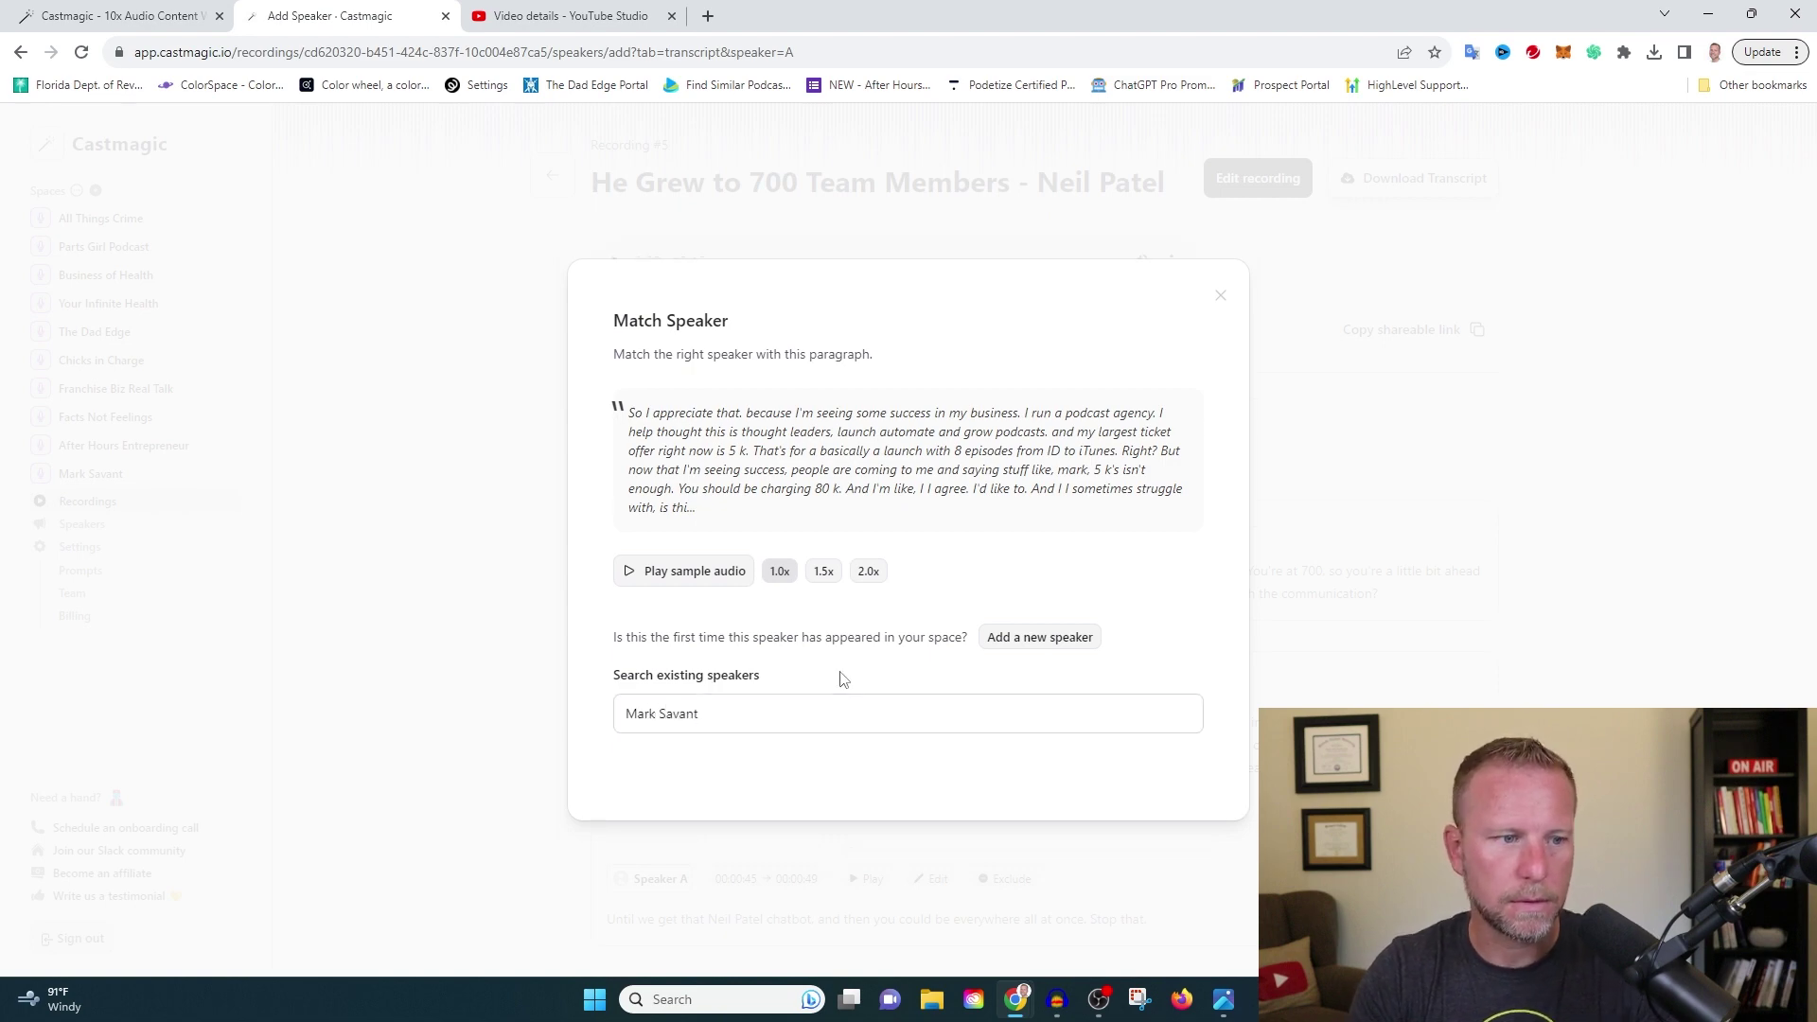
click(1020, 642)
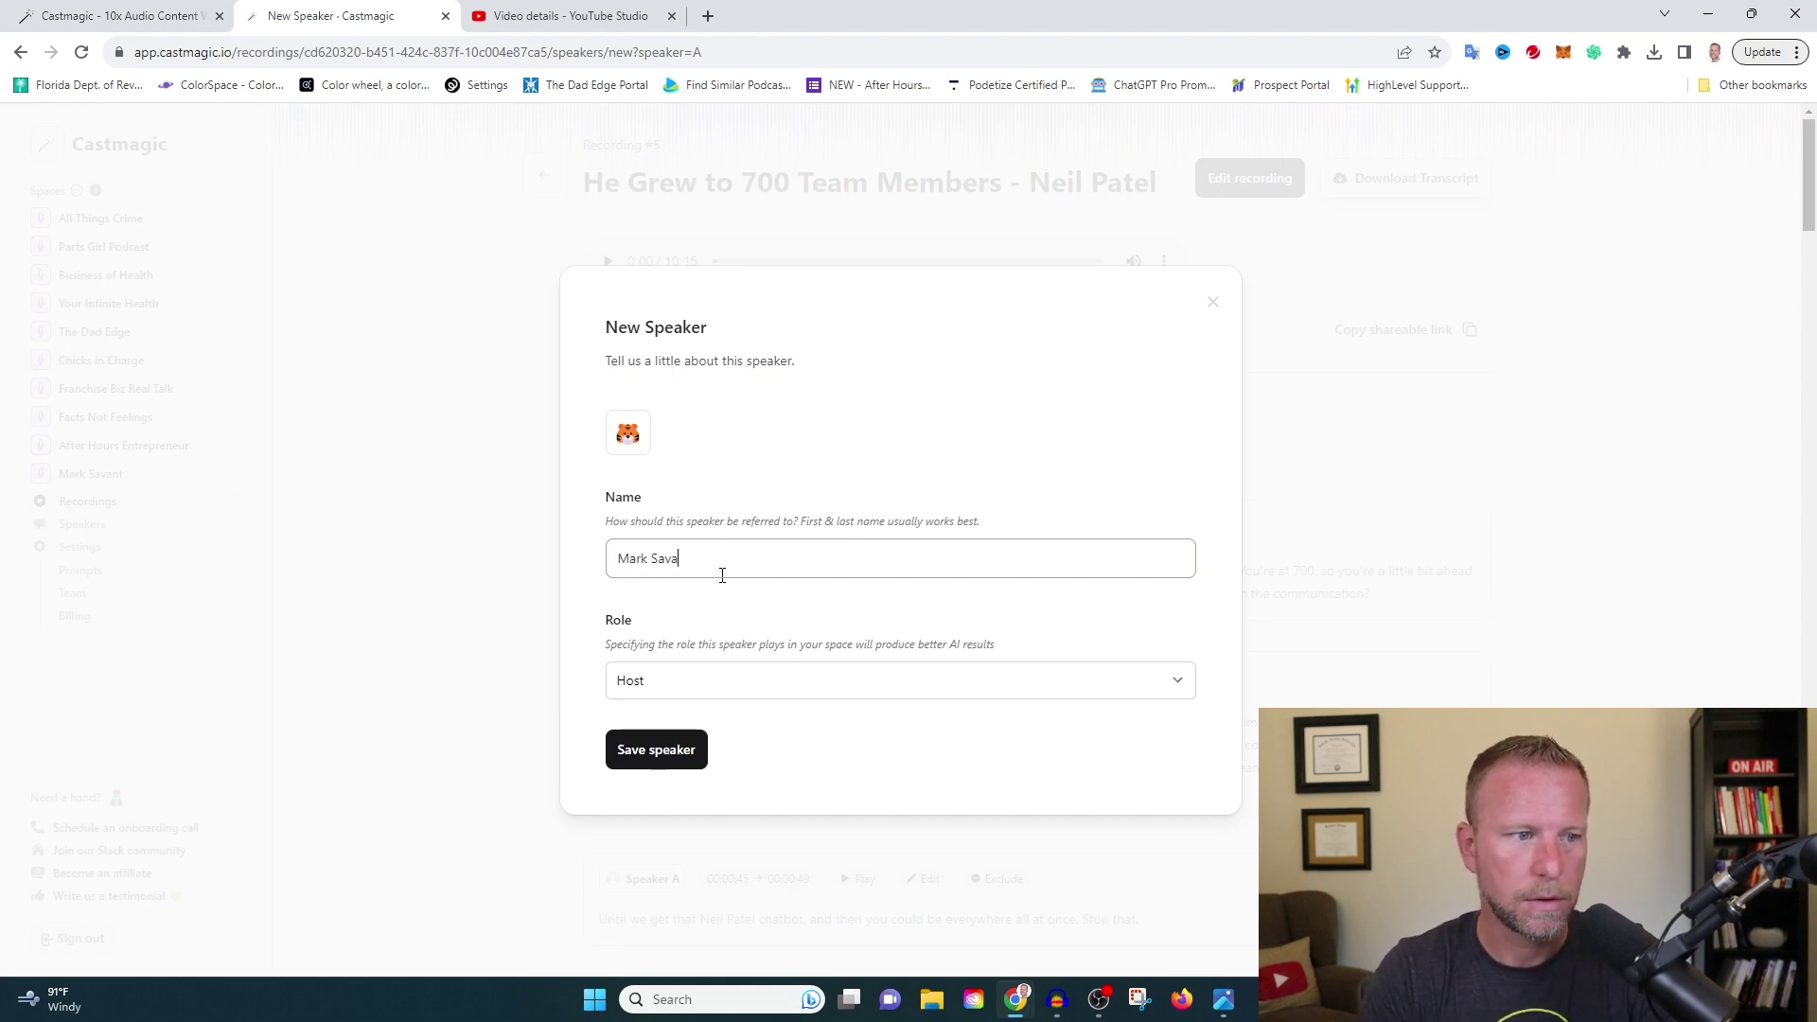
click(624, 754)
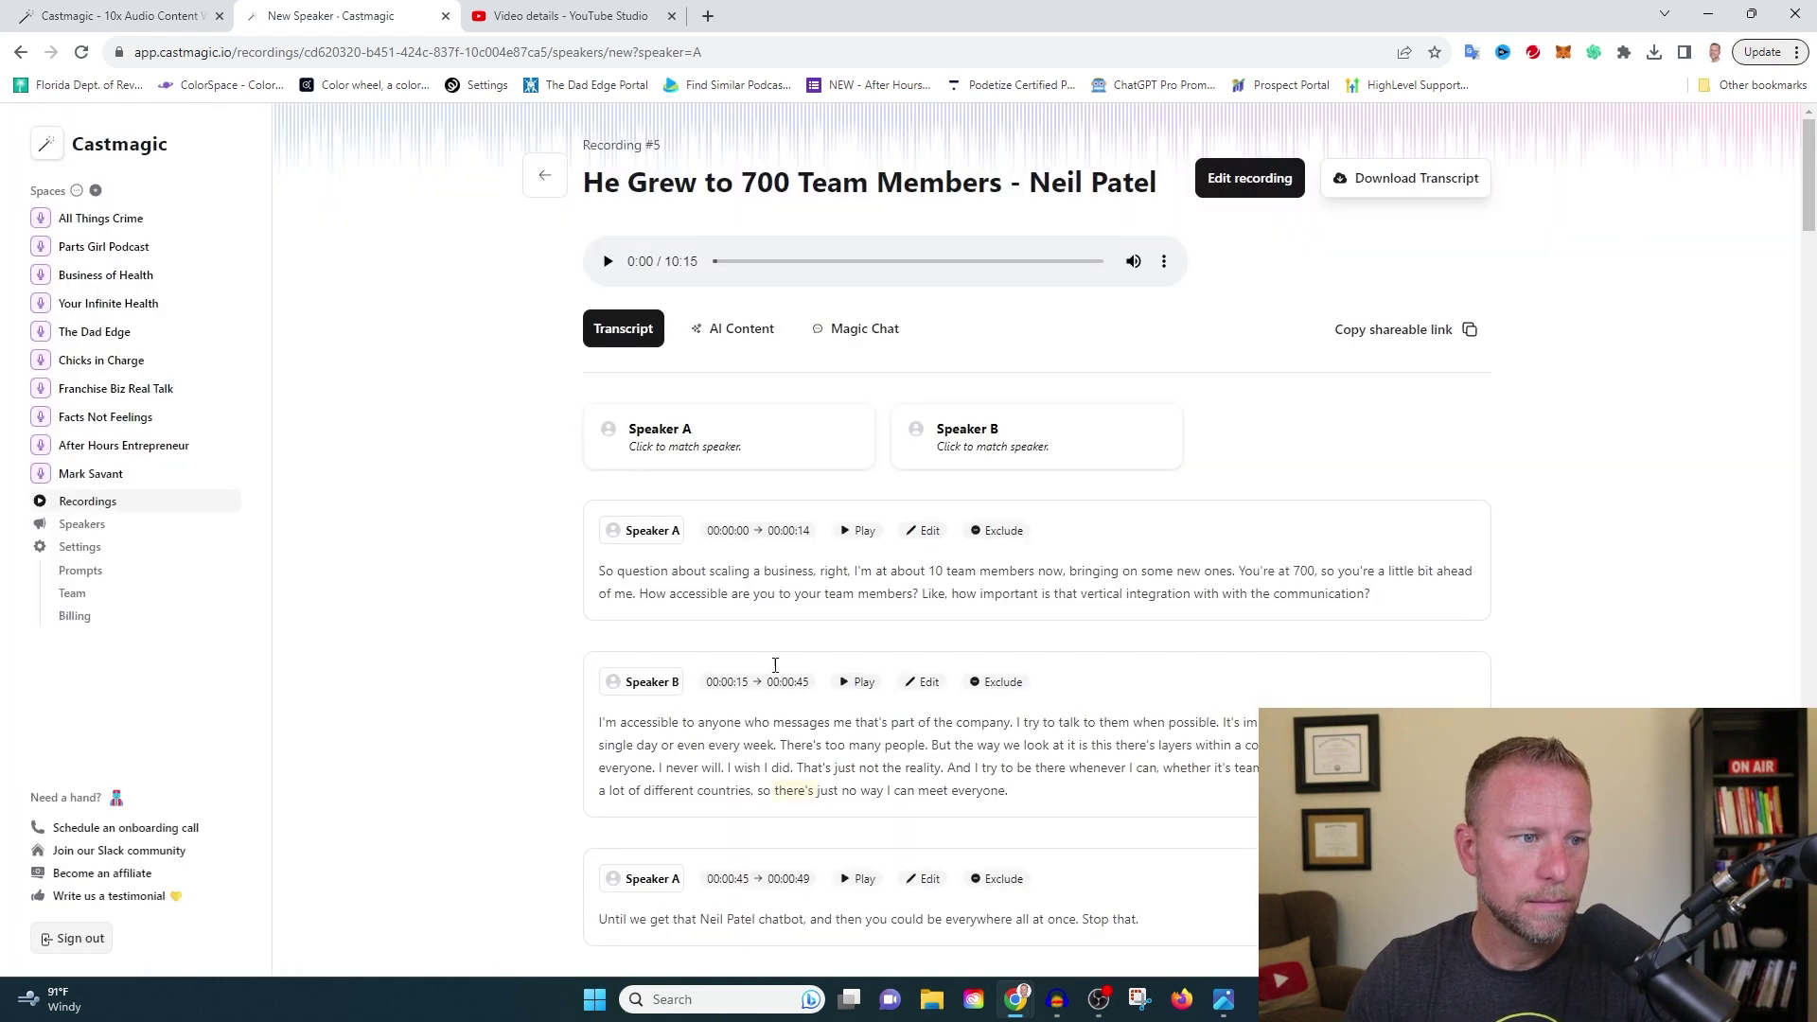
click(701, 459)
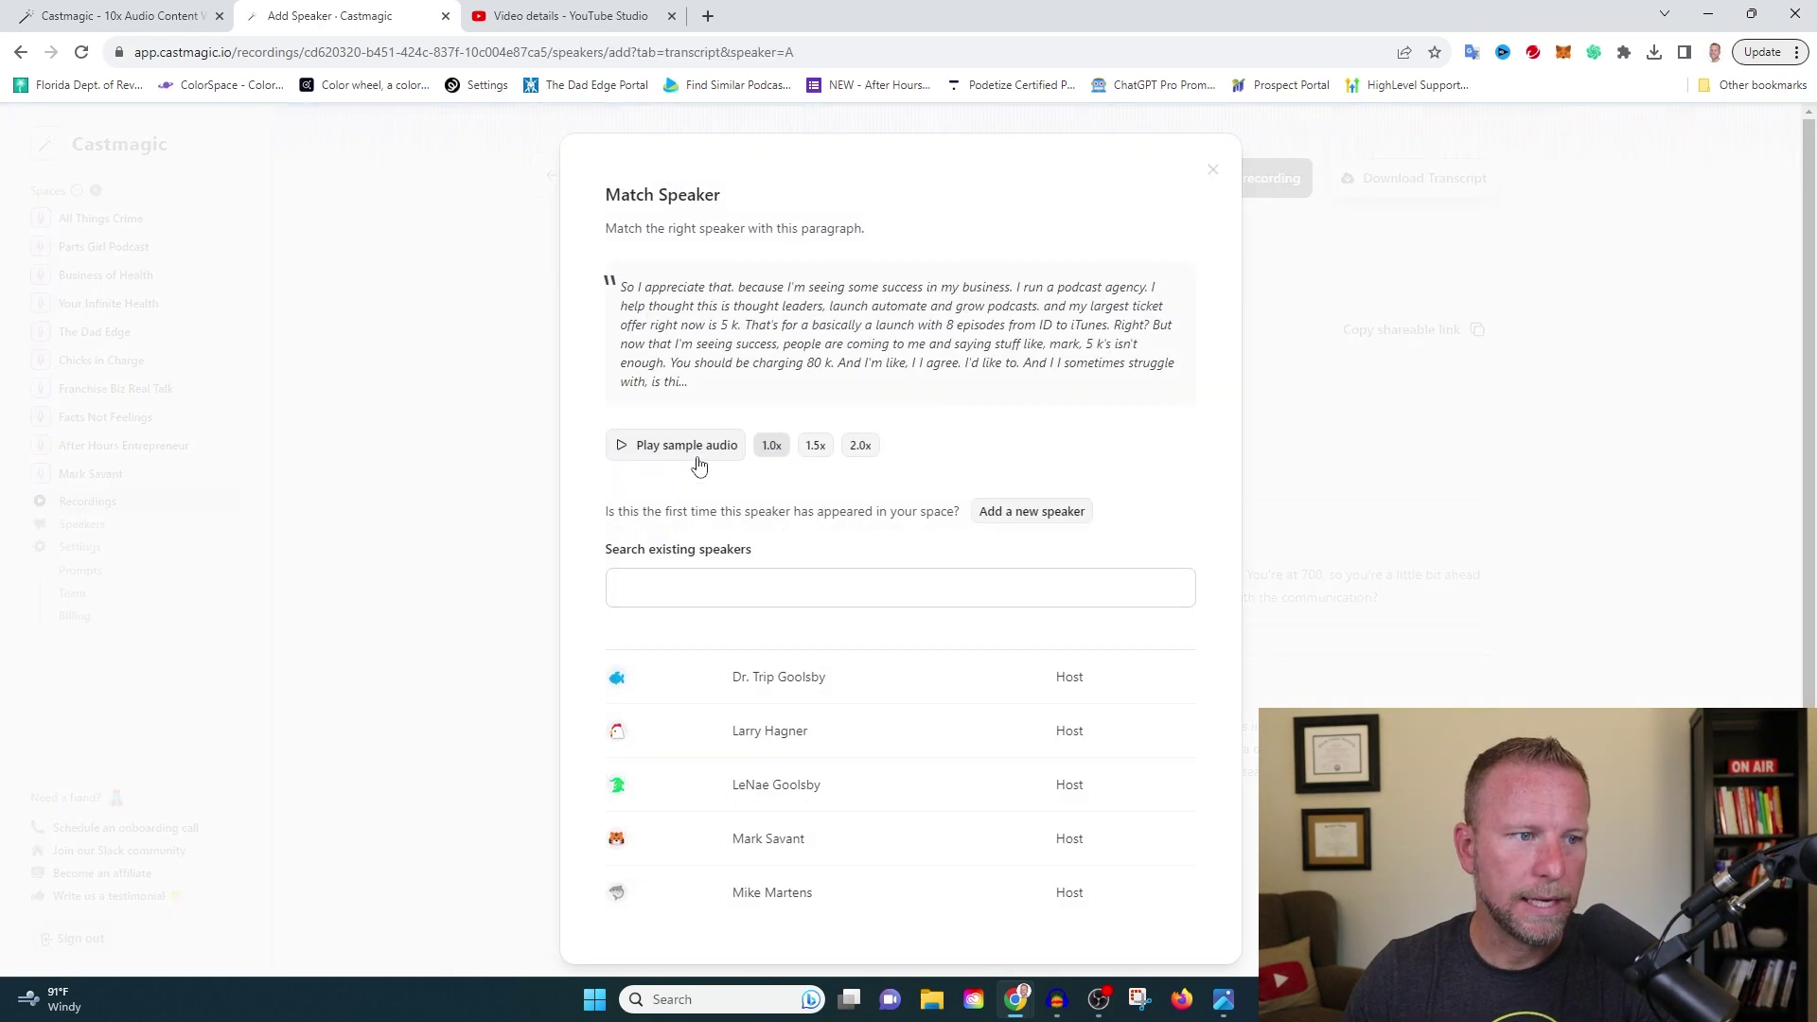
Create a new Guest-role speaker with the guest's full name and assign it to Speaker B.
click(1212, 170)
click(1001, 454)
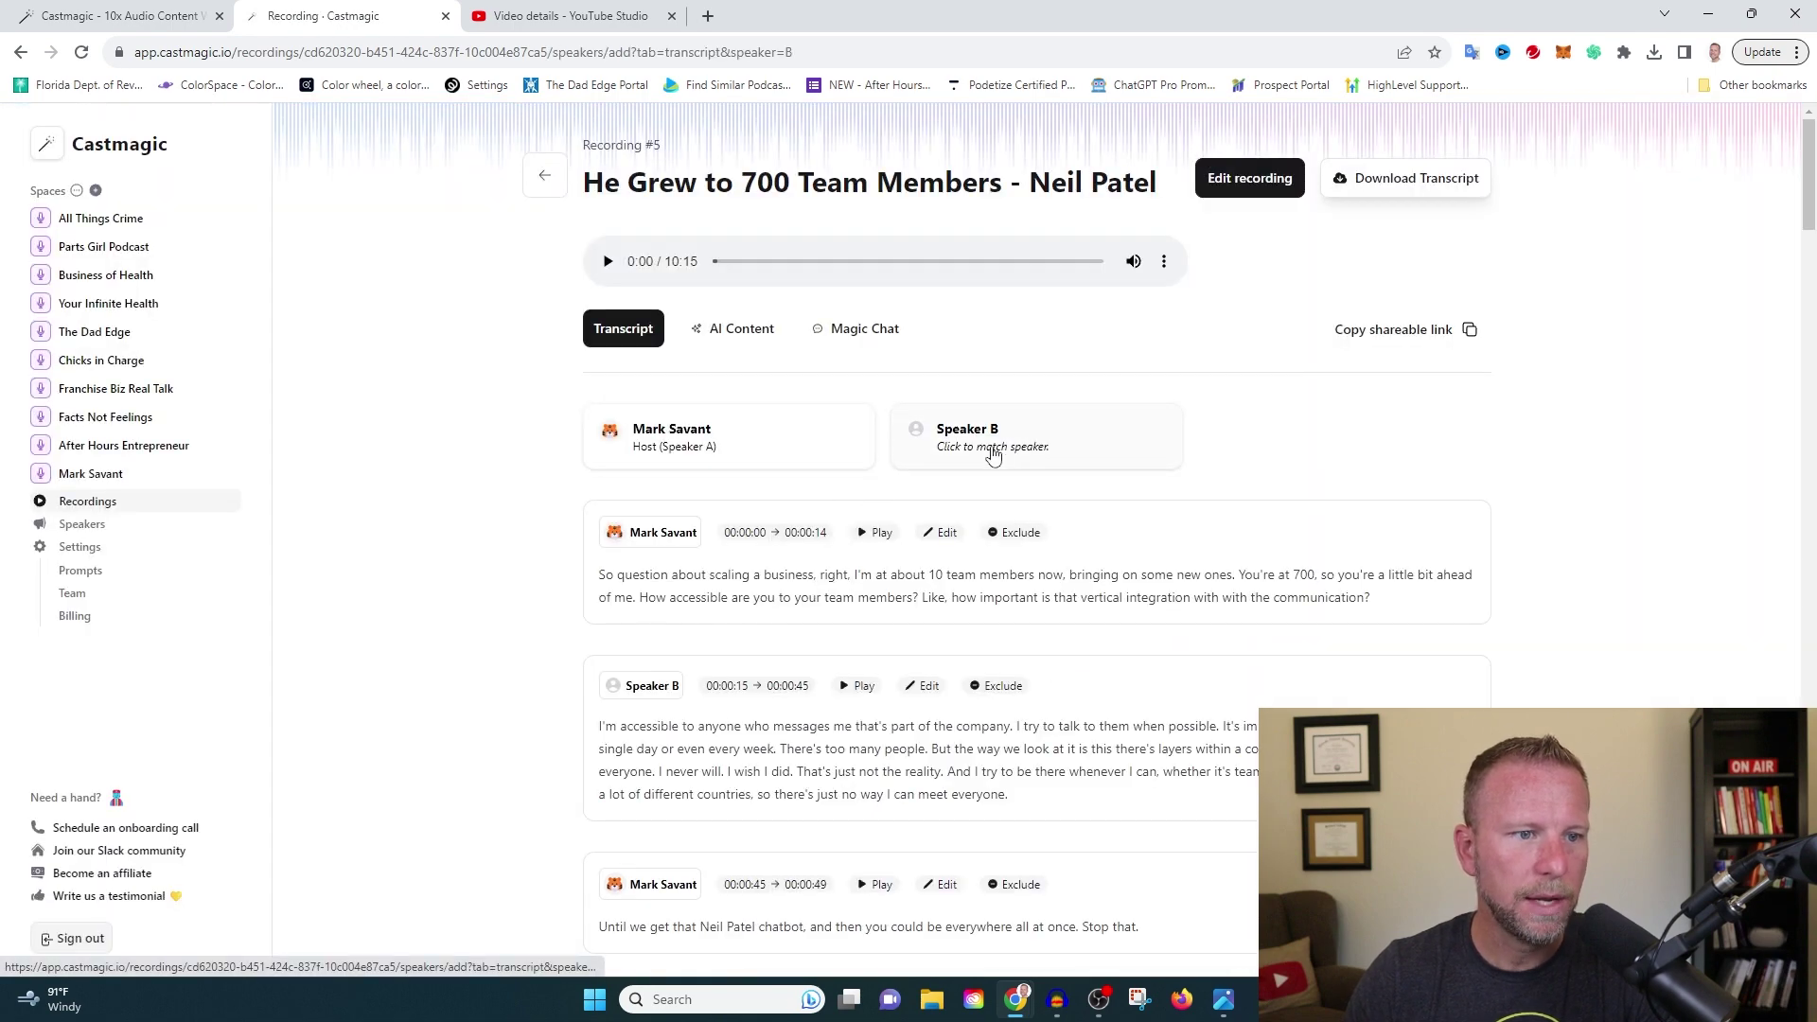
click(734, 583)
text(Neil Patel)
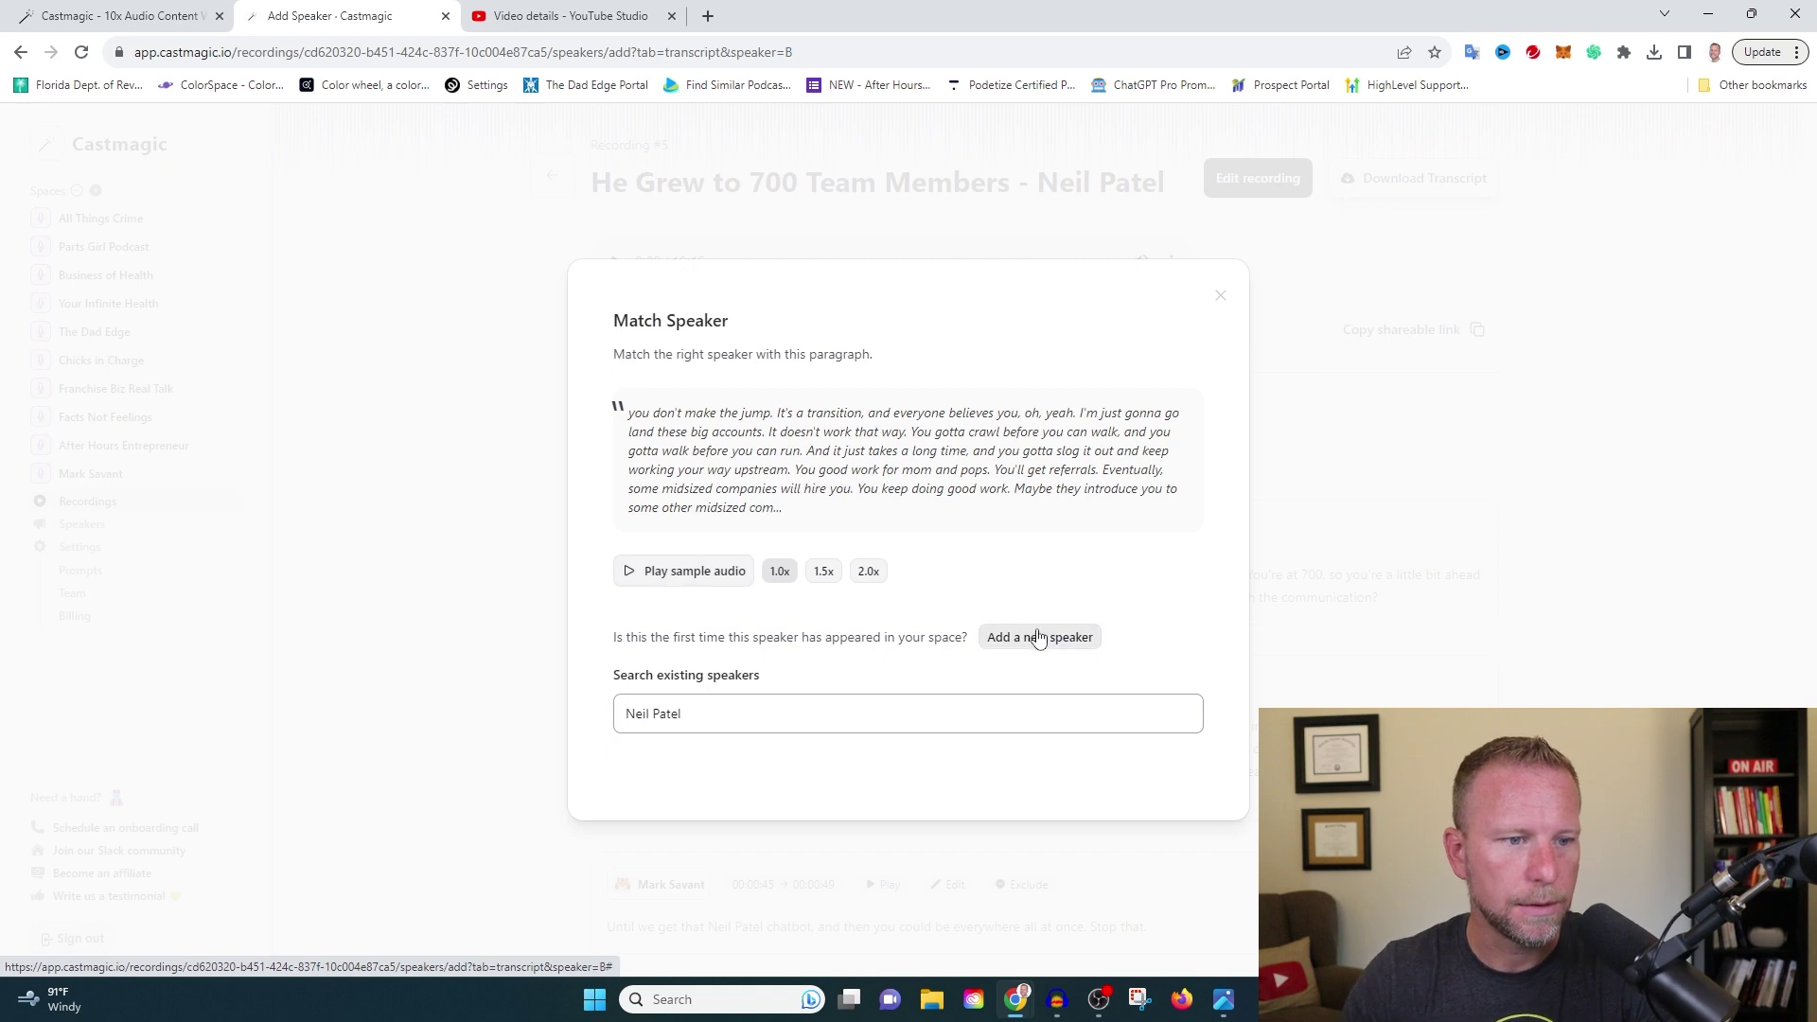
click(1039, 637)
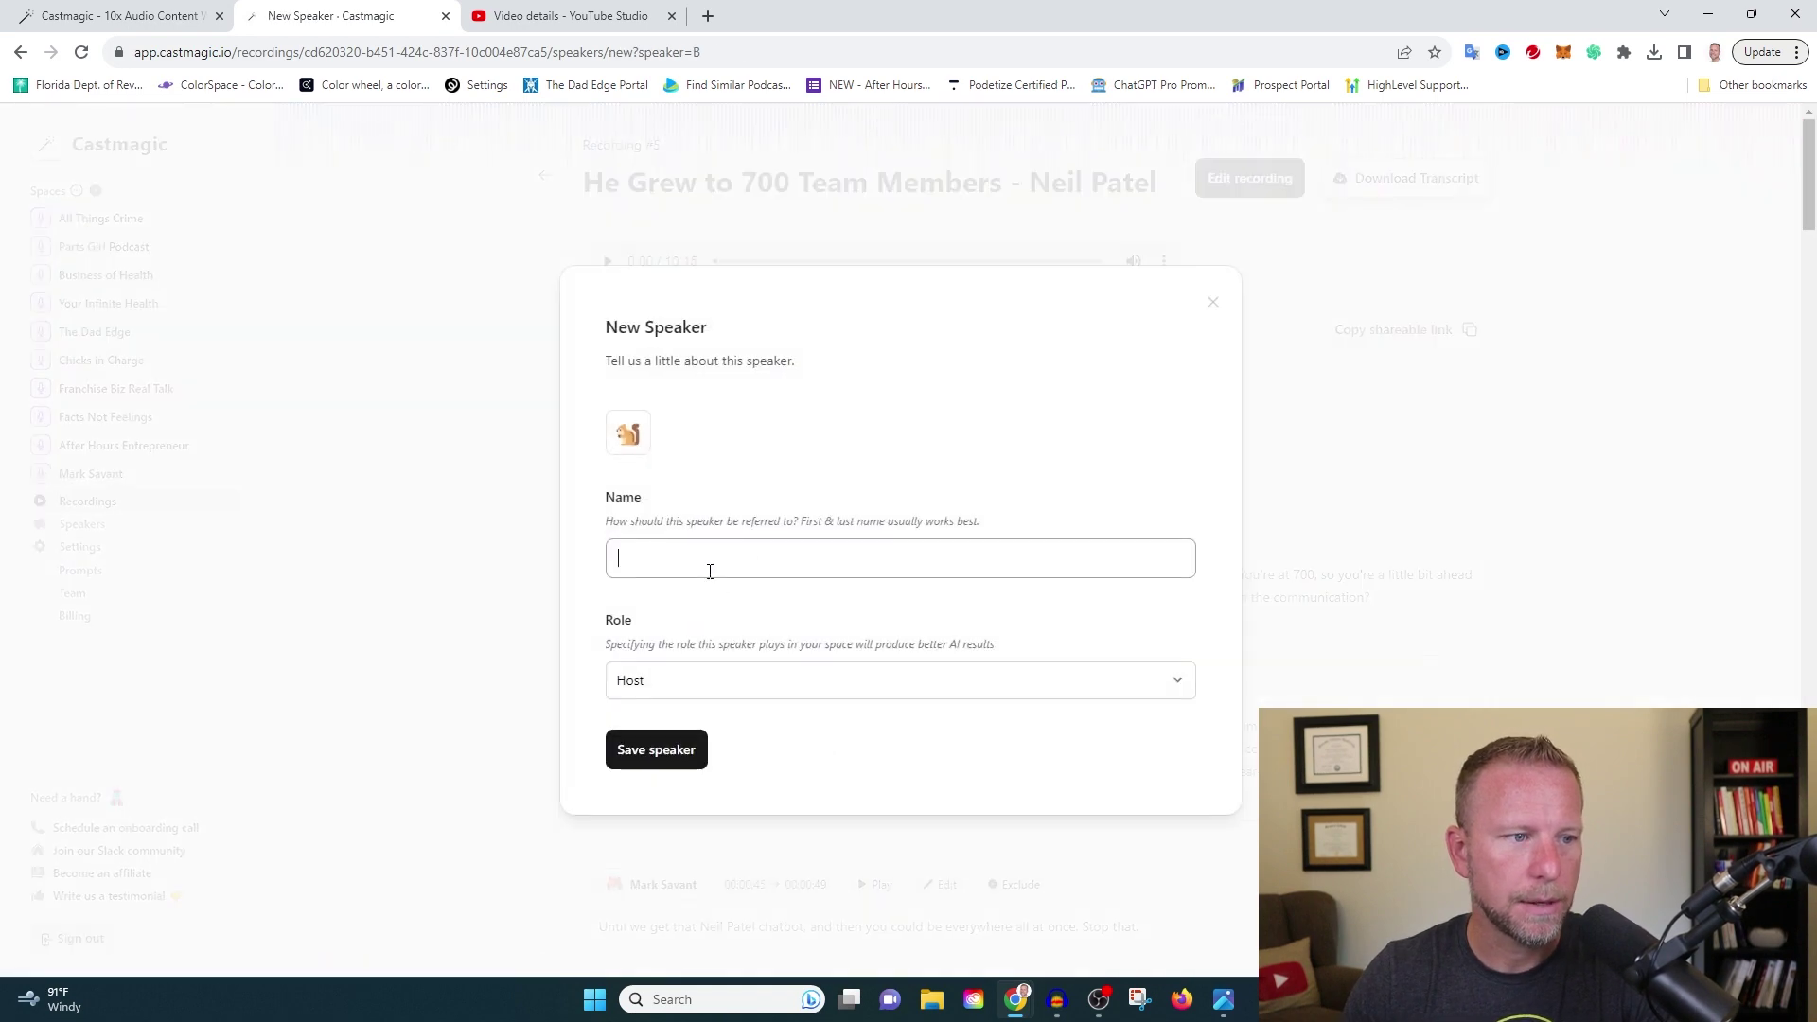
text(Neil Patel)
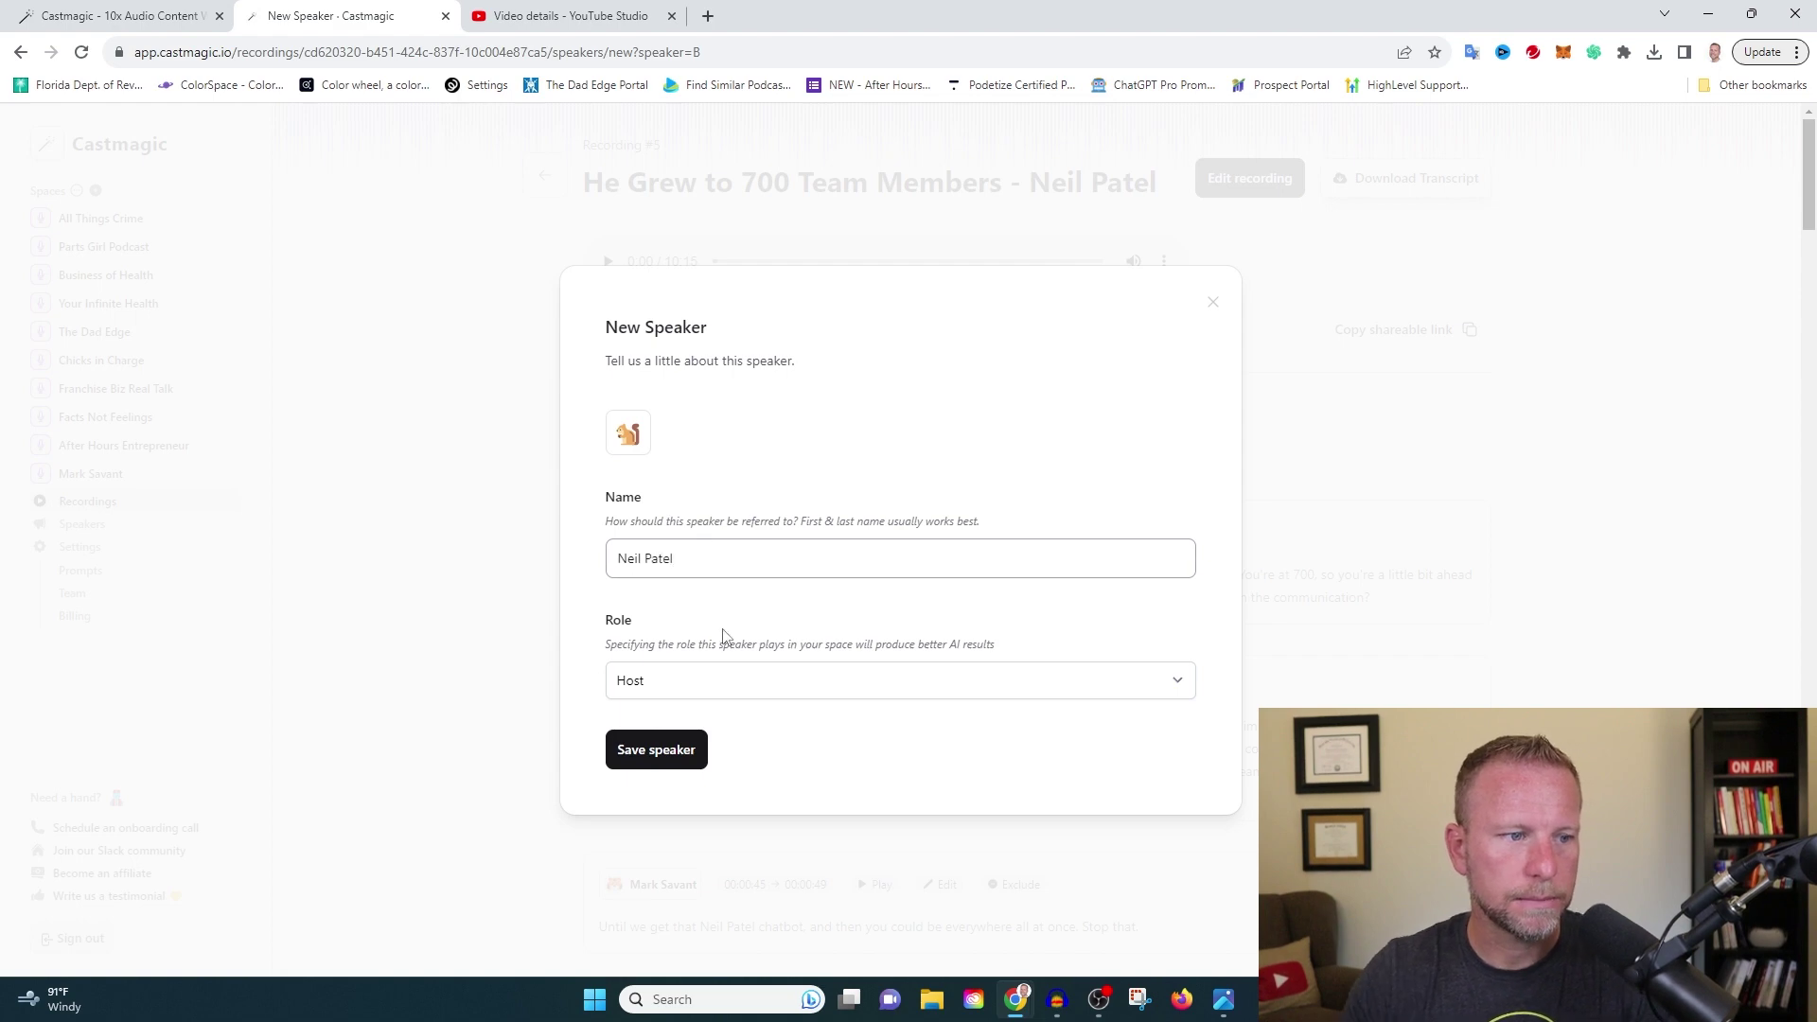
click(683, 677)
click(672, 731)
click(673, 753)
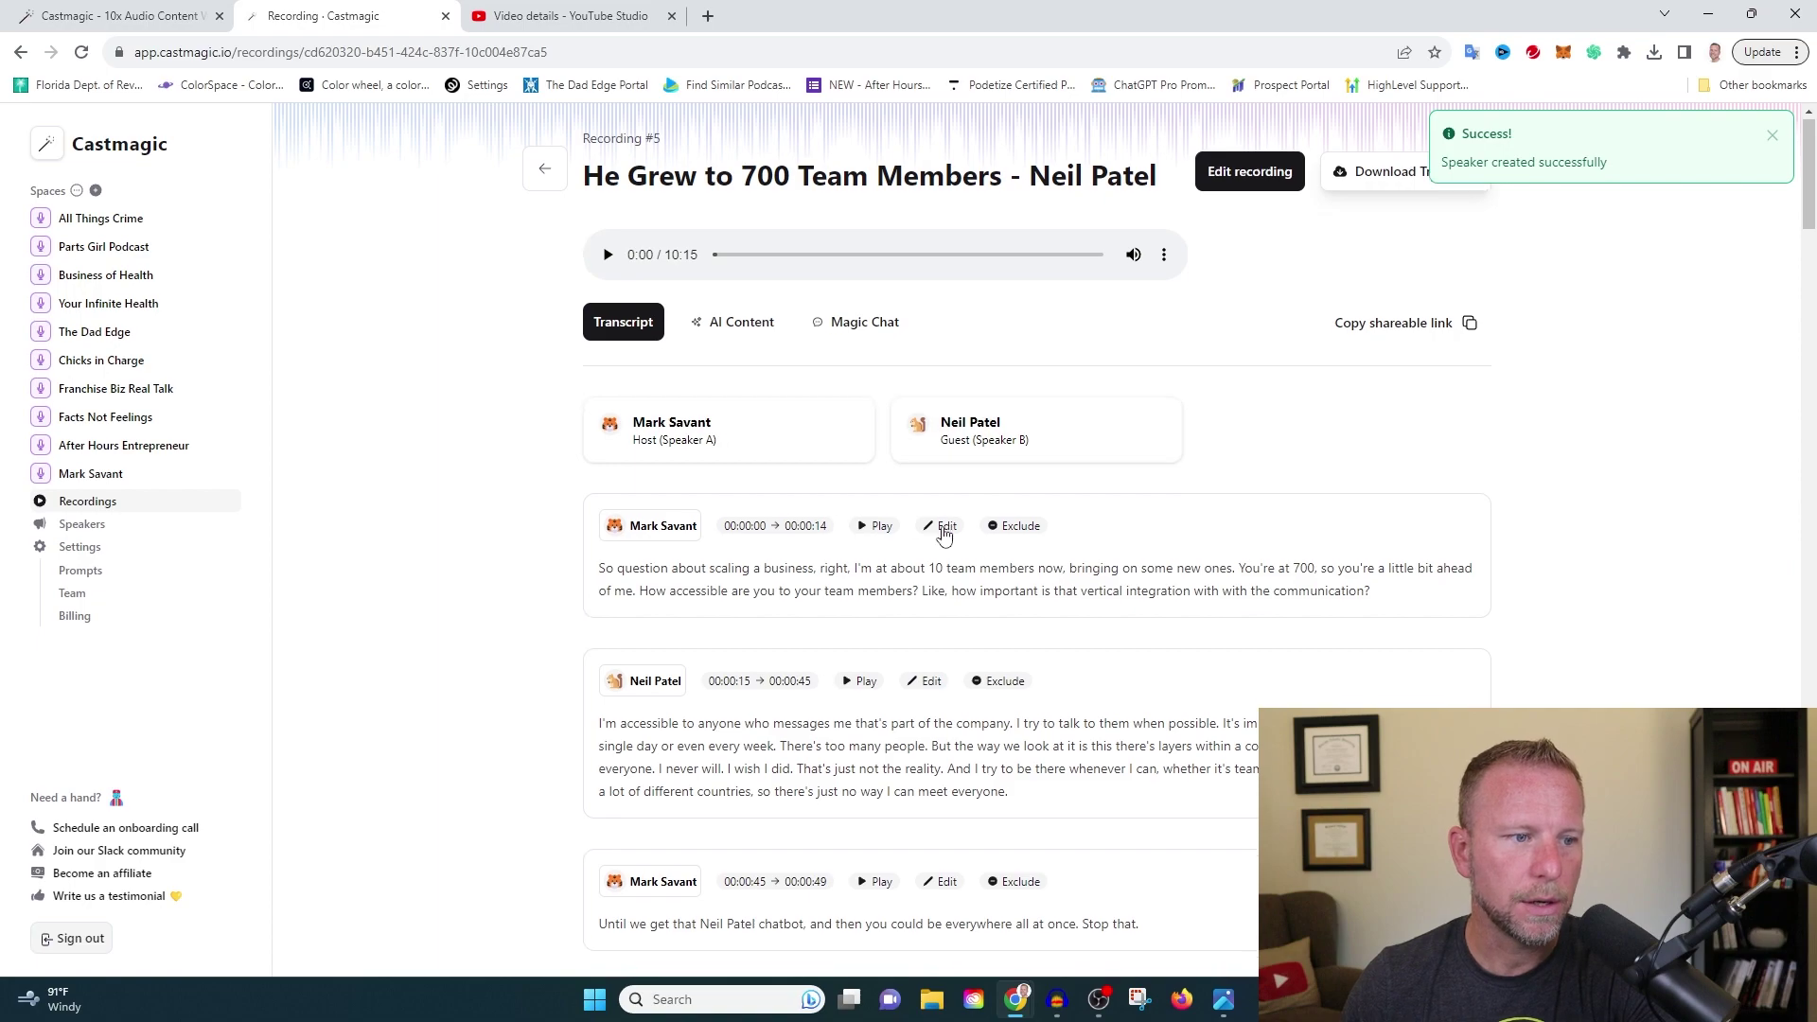
Review the named transcript, then download it in SRT format.
scroll(886, 492, down, 15)
scroll(954, 523, down, 10)
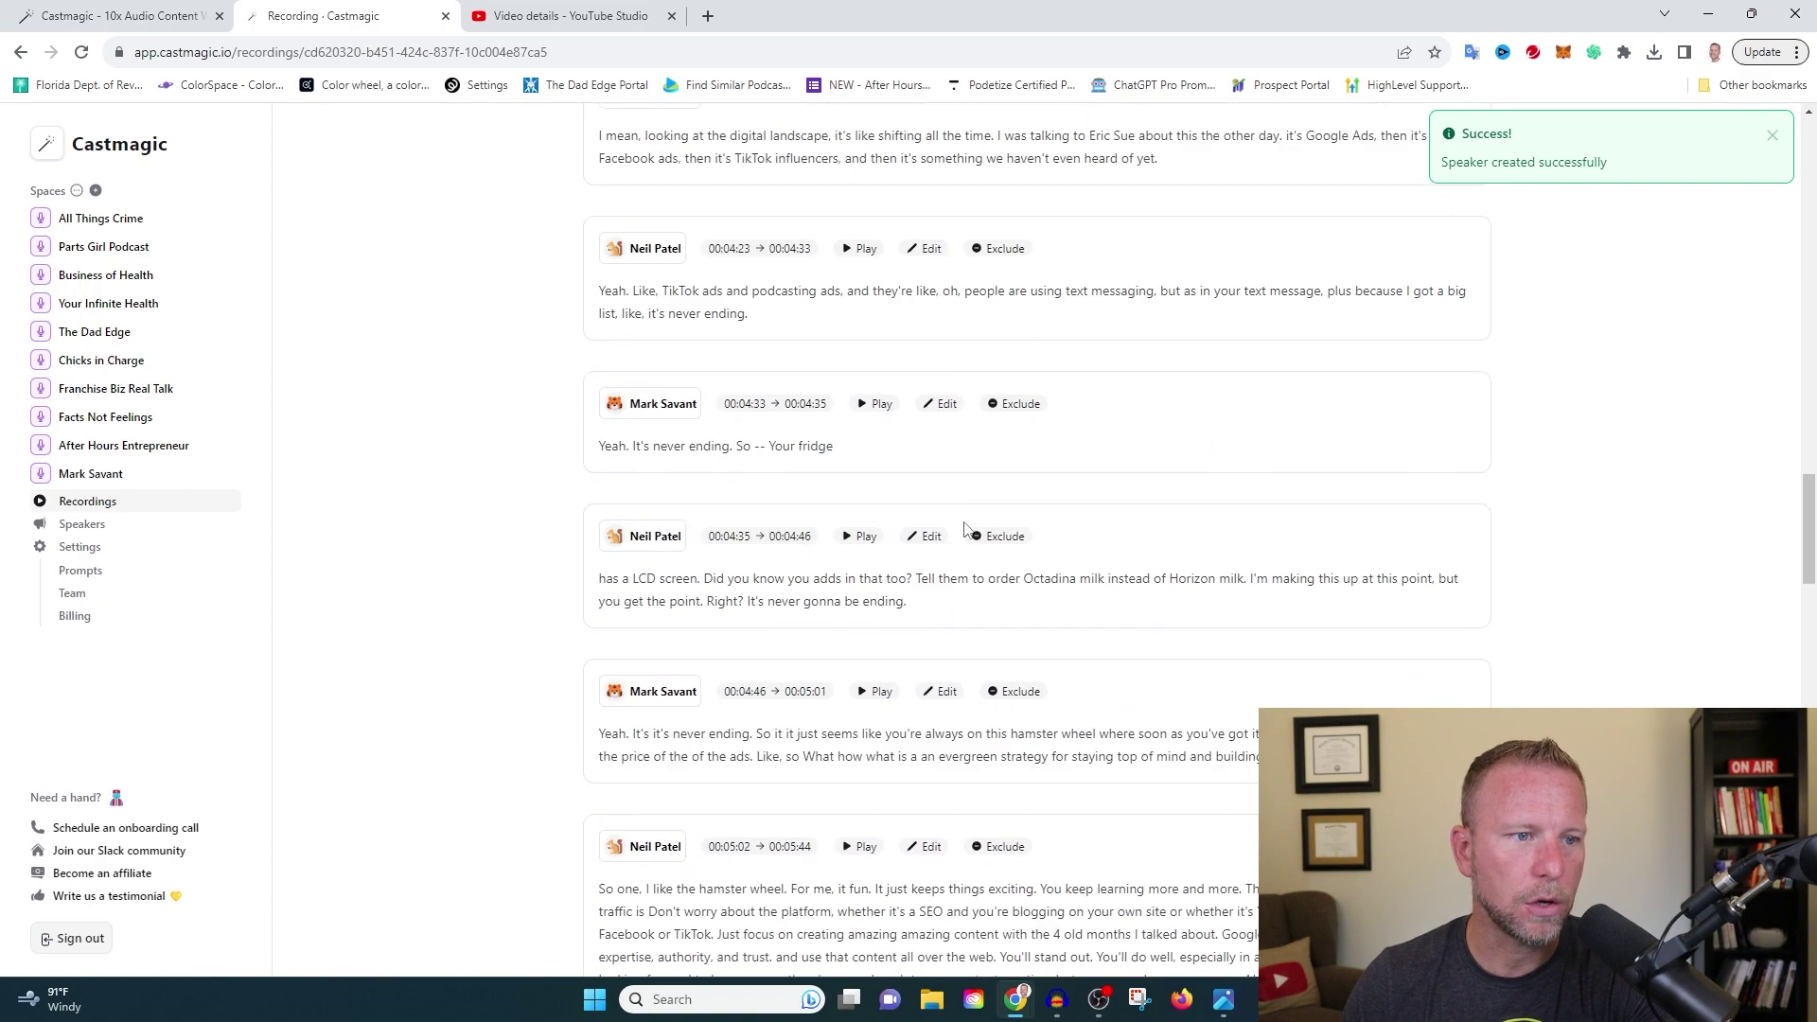
scroll(977, 540, up, 20)
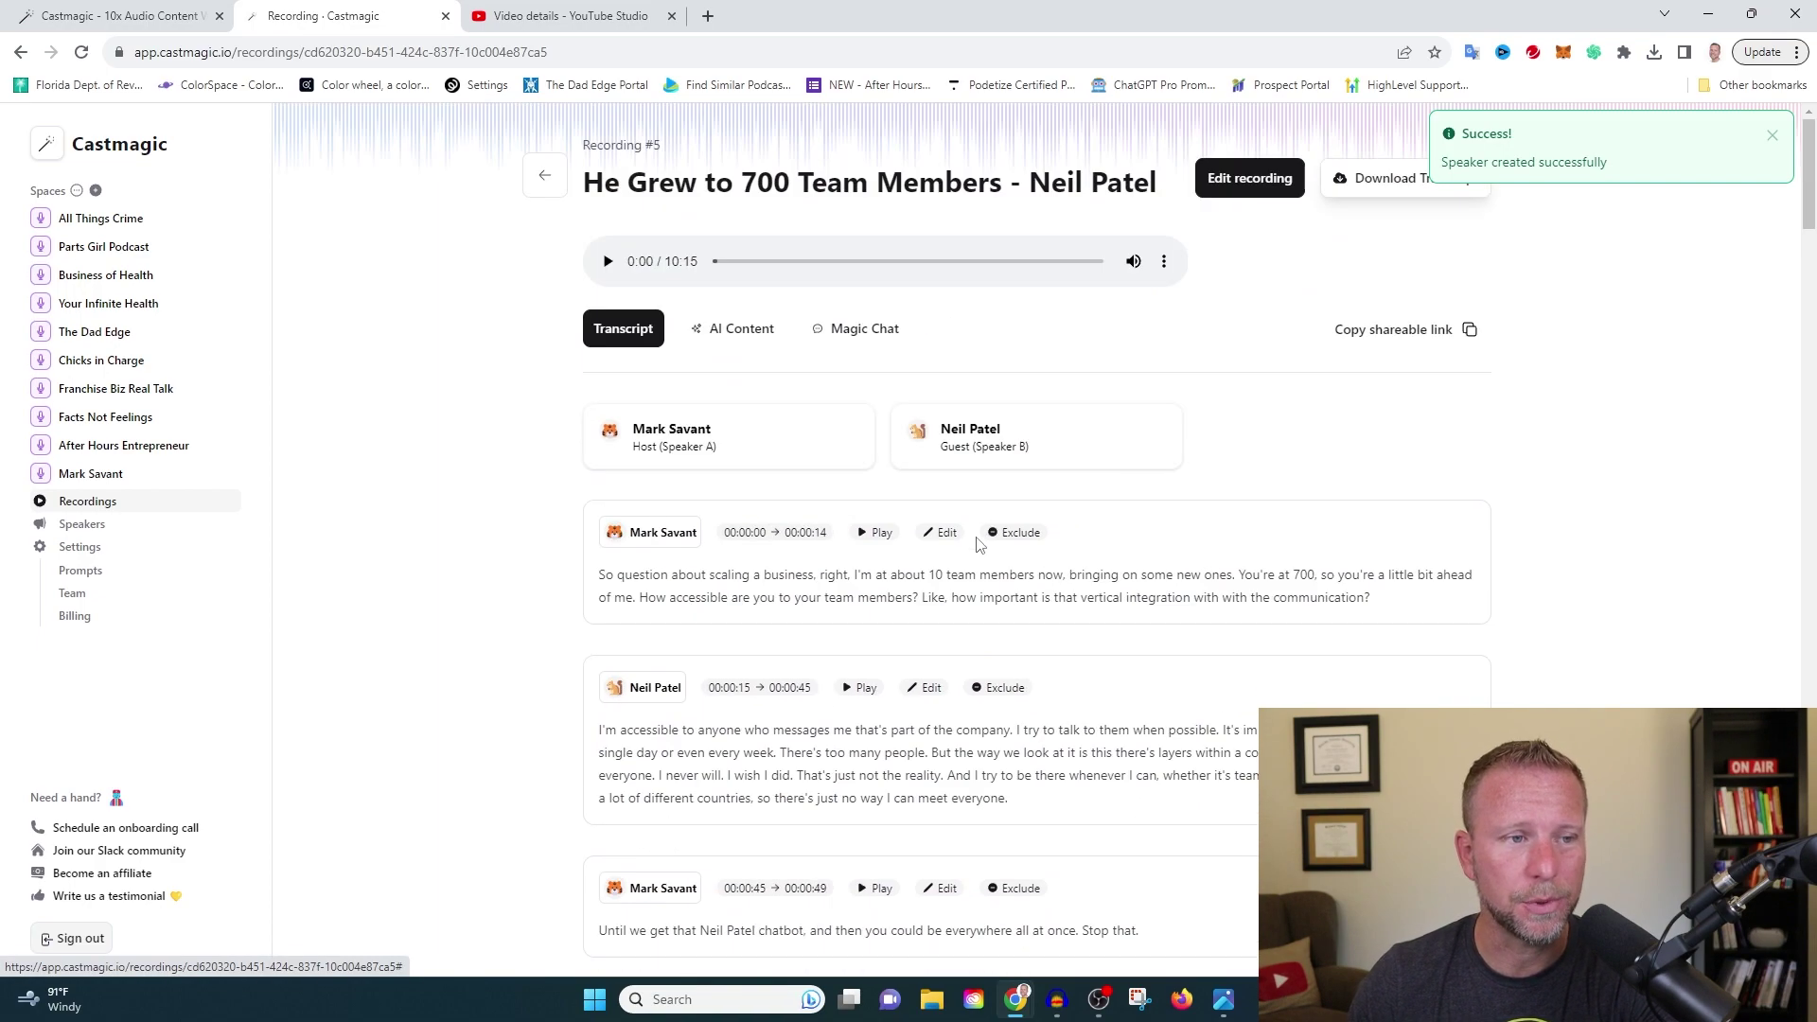
scroll(1117, 535, down, 20)
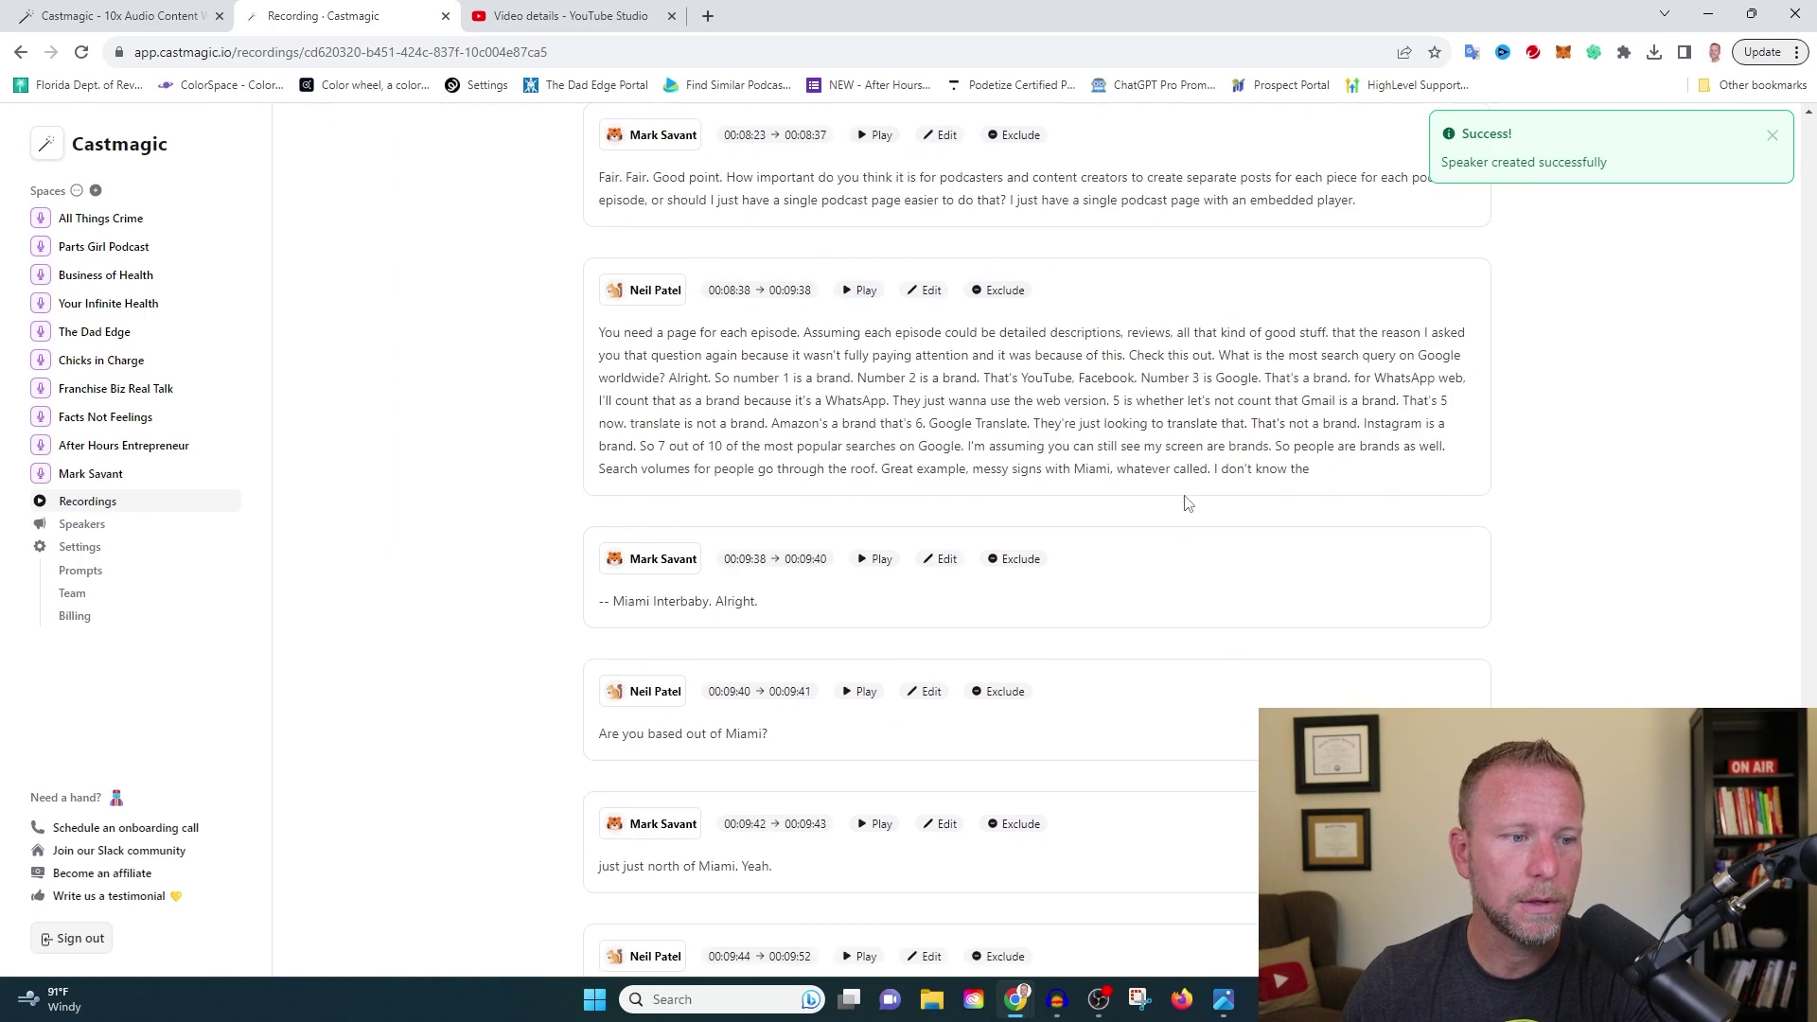
scroll(1462, 653, up, 20)
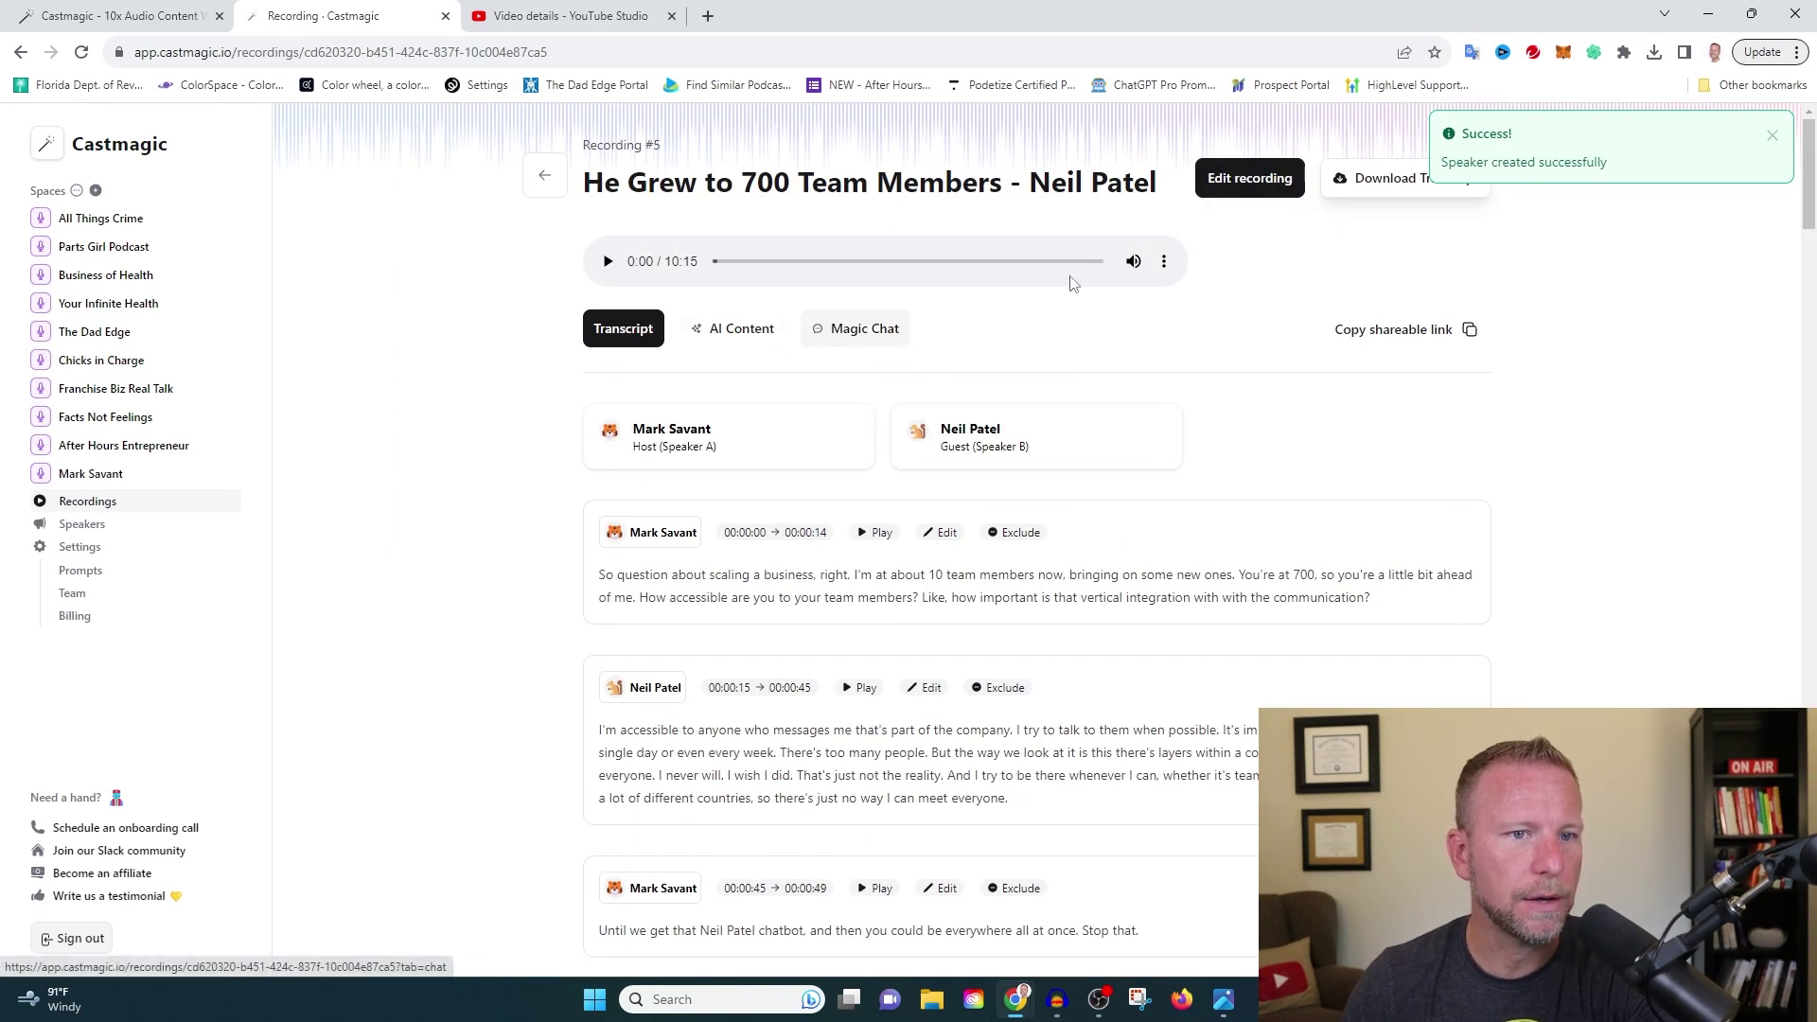
click(1774, 140)
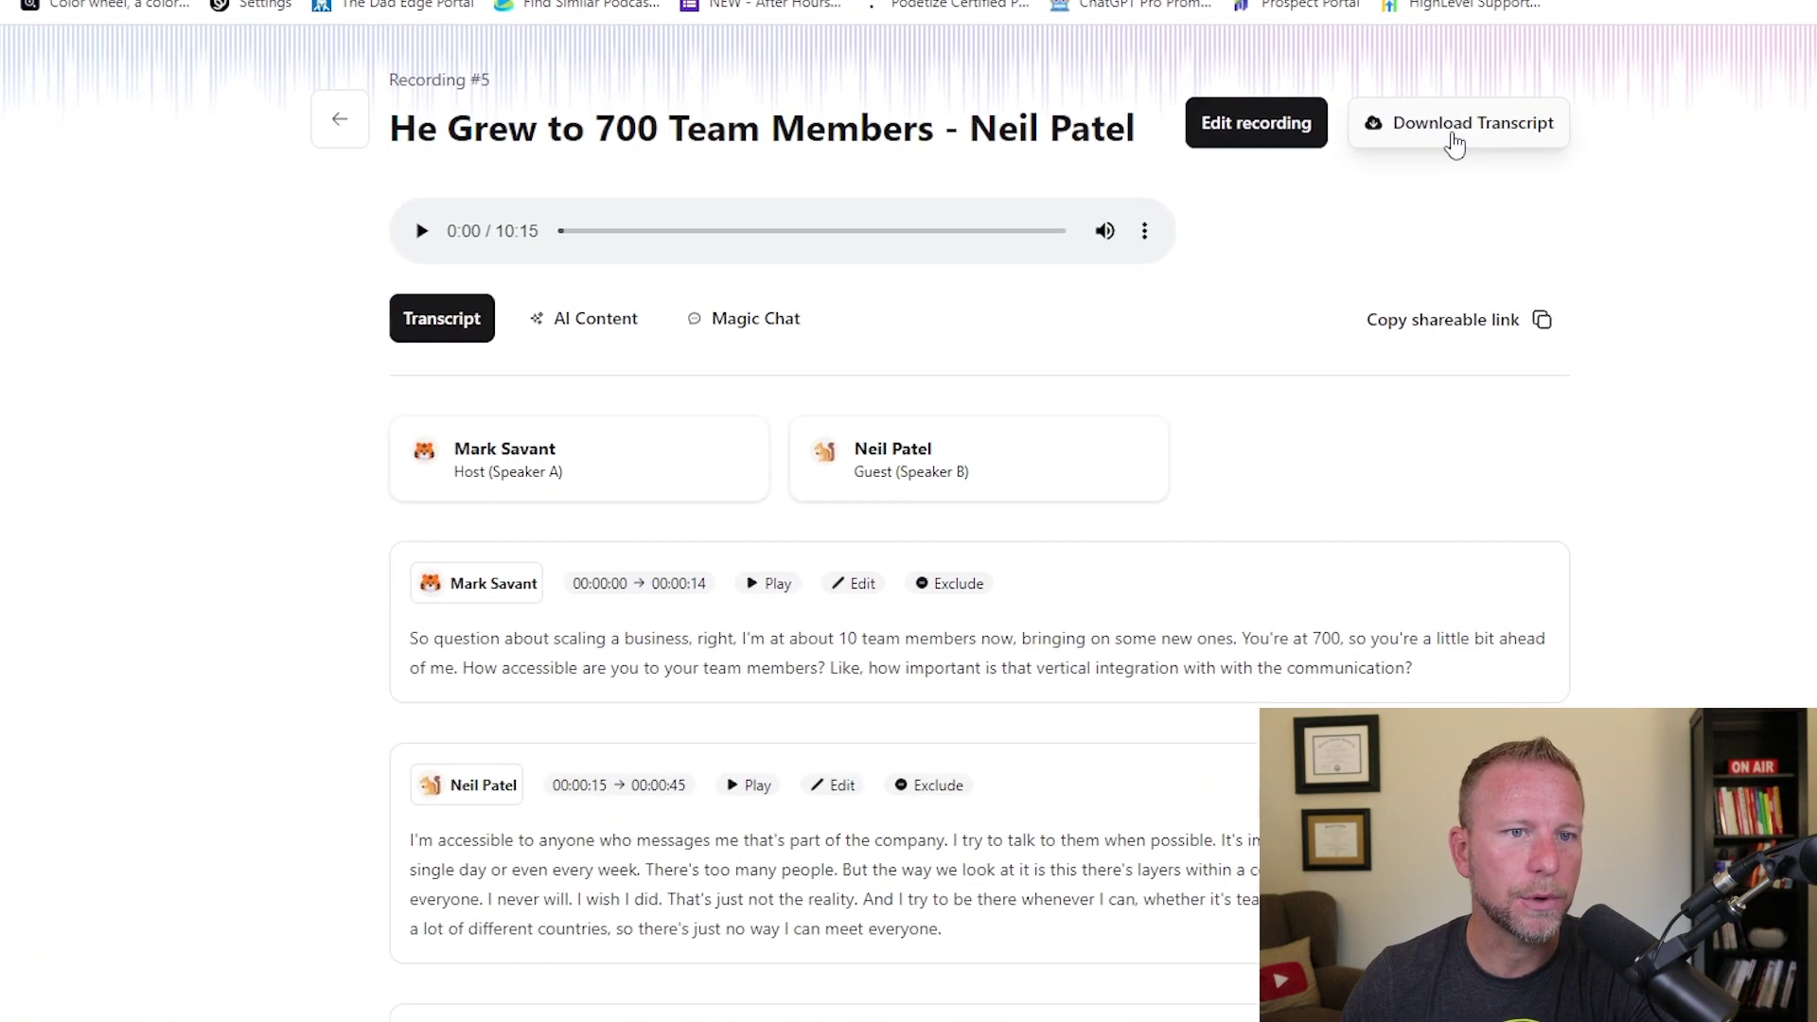
click(1401, 184)
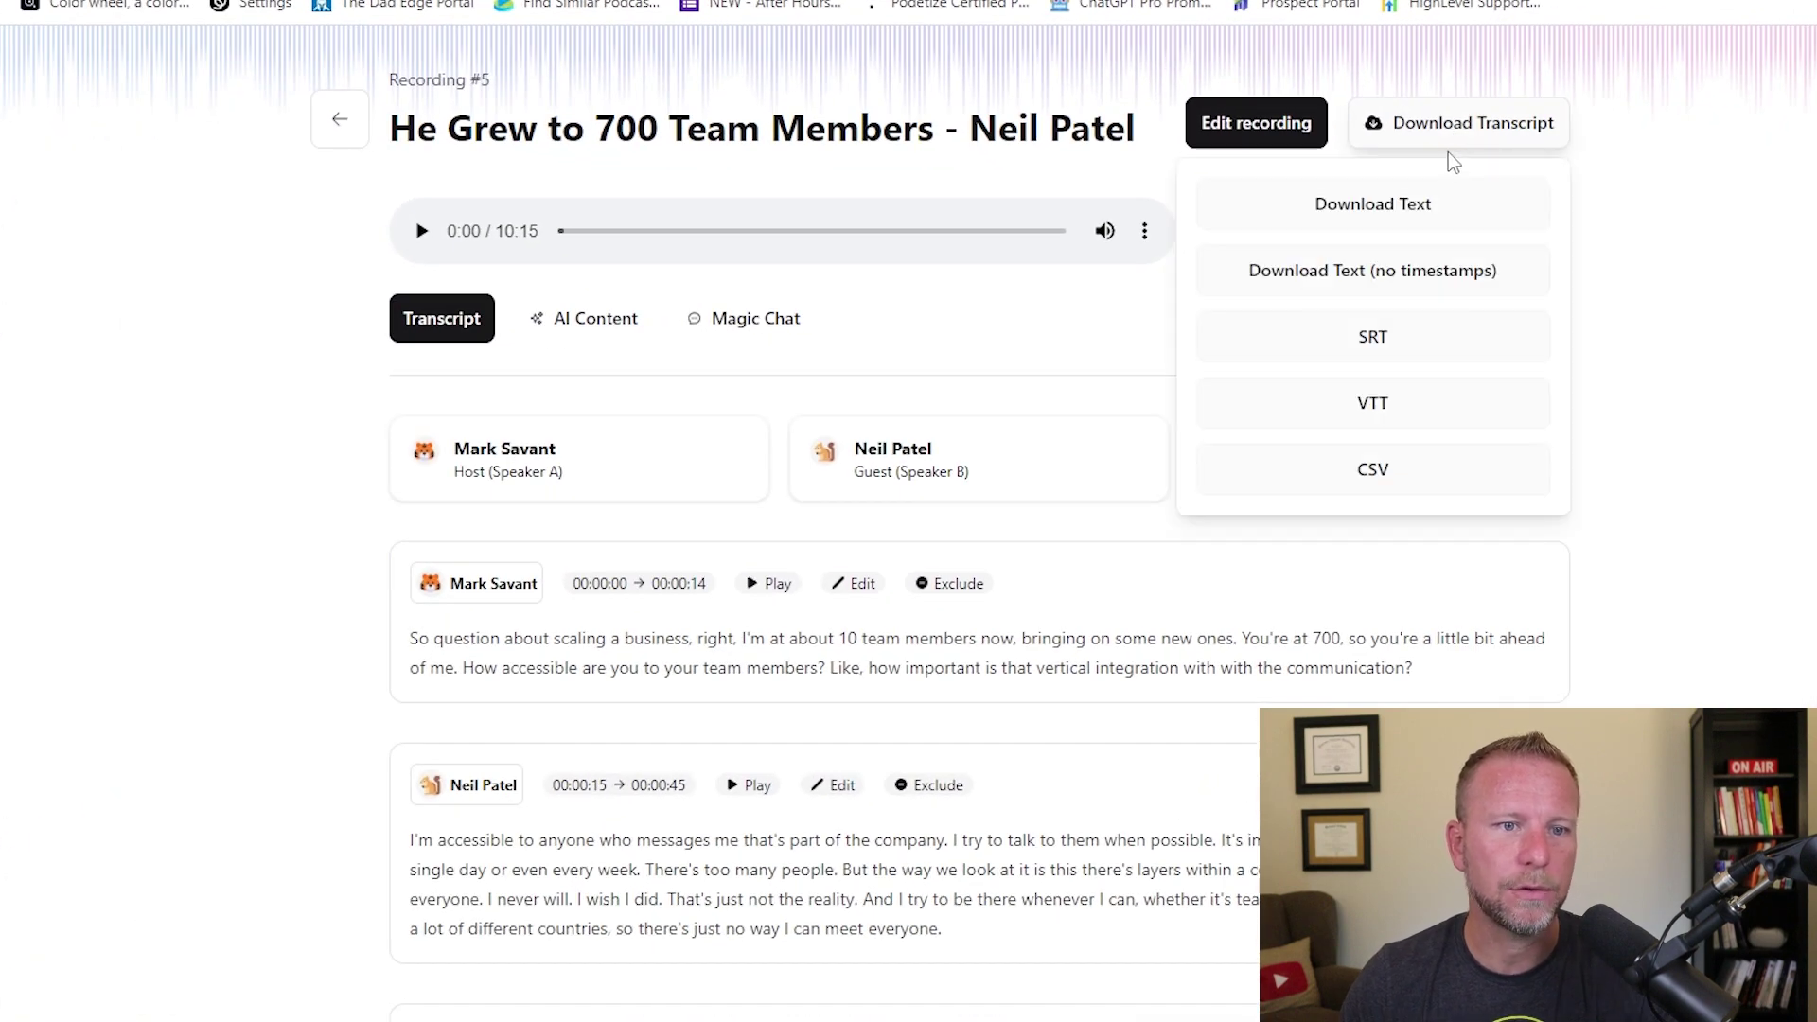
click(1388, 345)
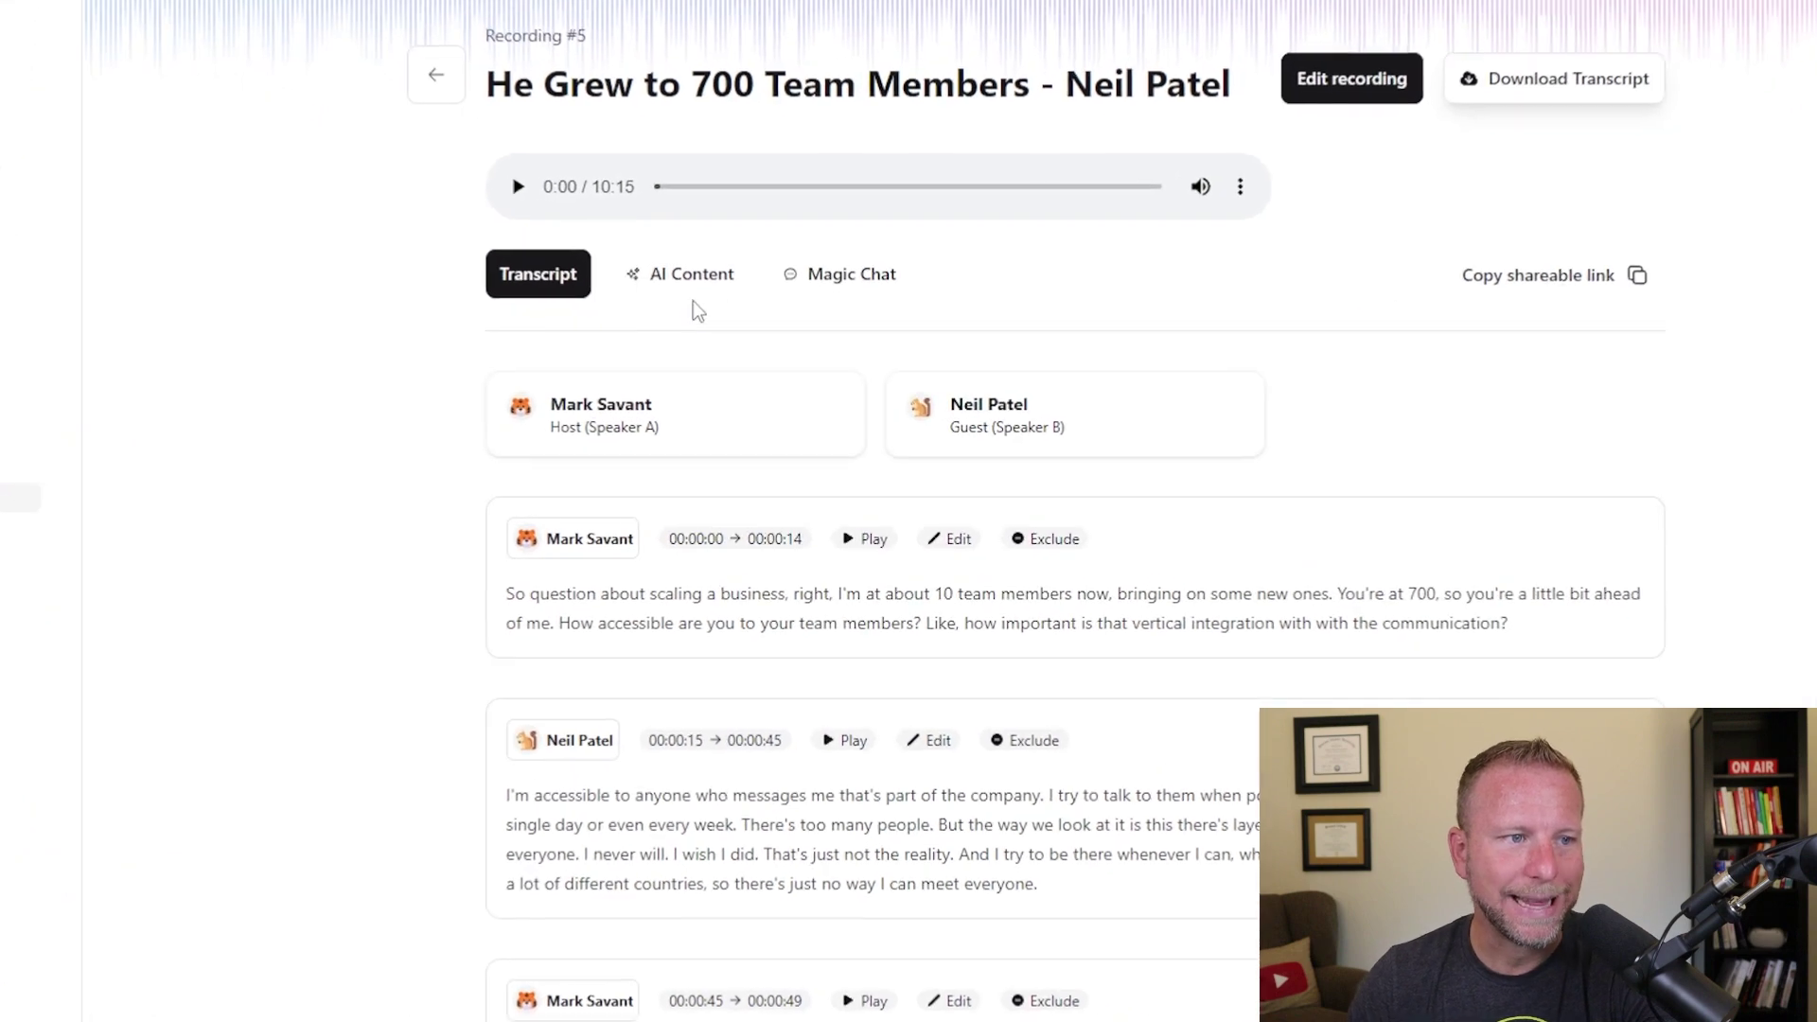
click(726, 275)
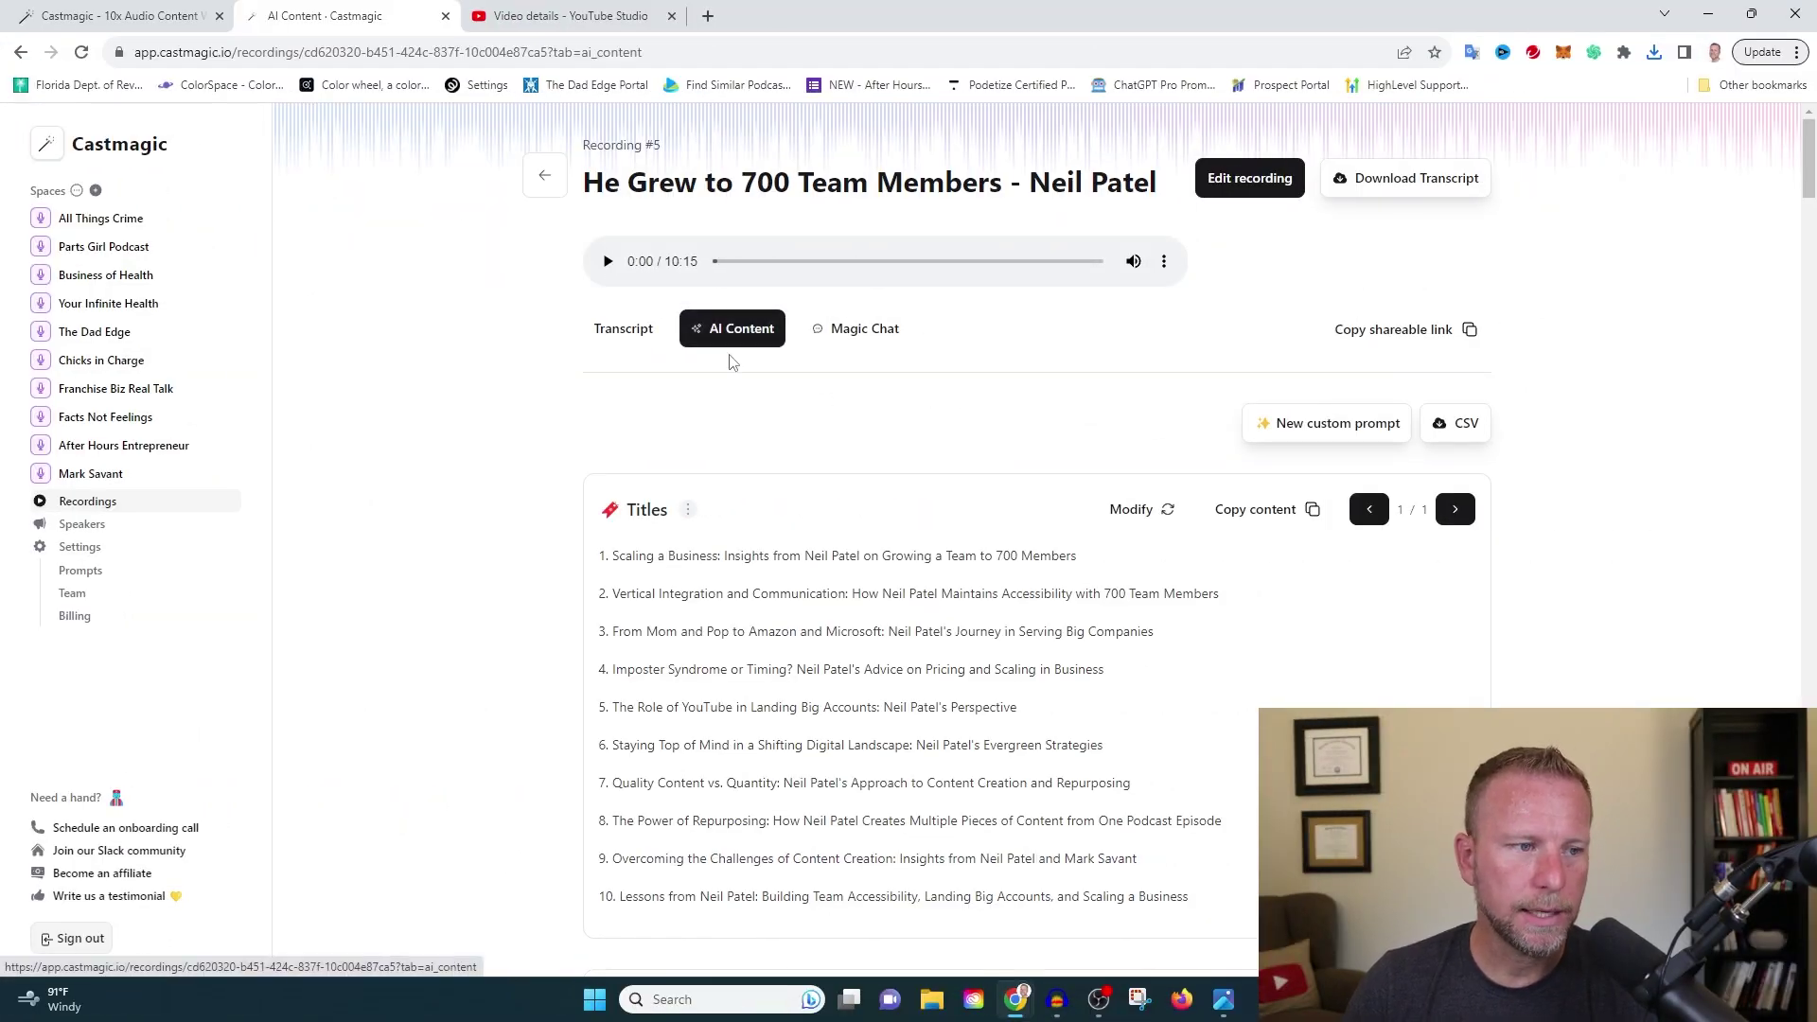
drag(1810, 162, 1810, 199)
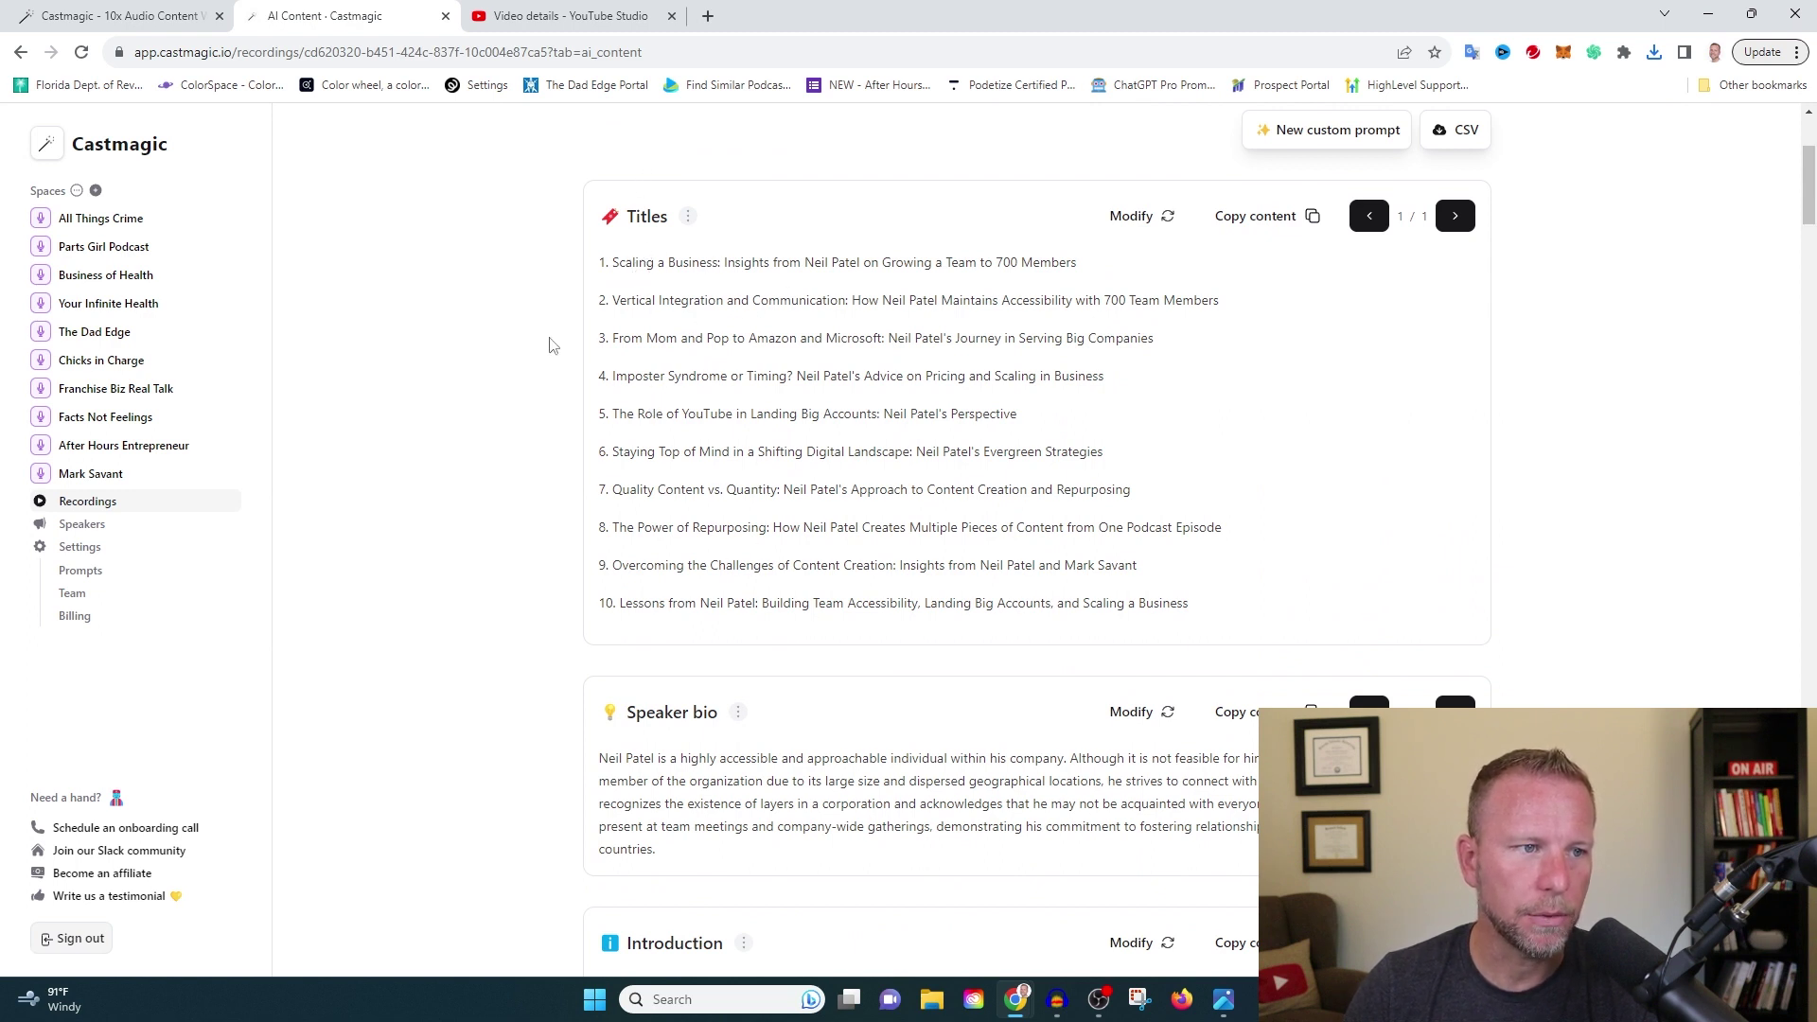
scroll(575, 407, down, 3)
drag(667, 579, 570, 478)
click(438, 461)
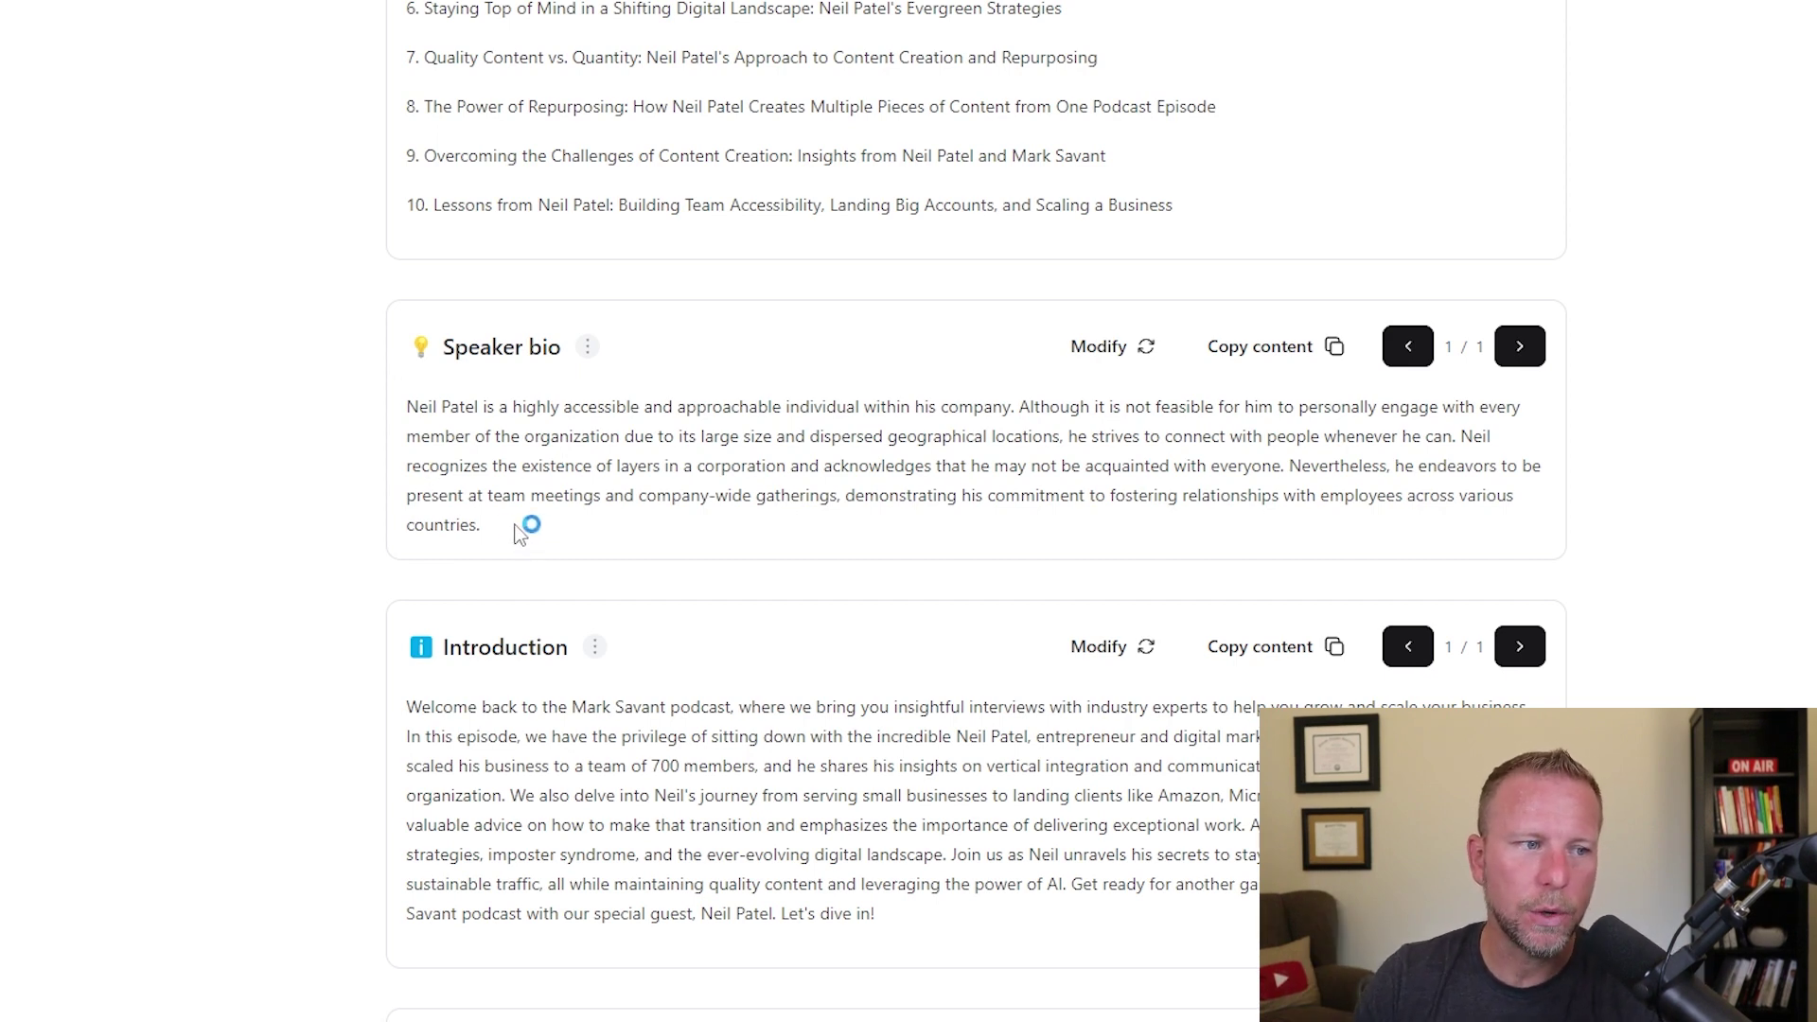
drag(507, 519, 410, 397)
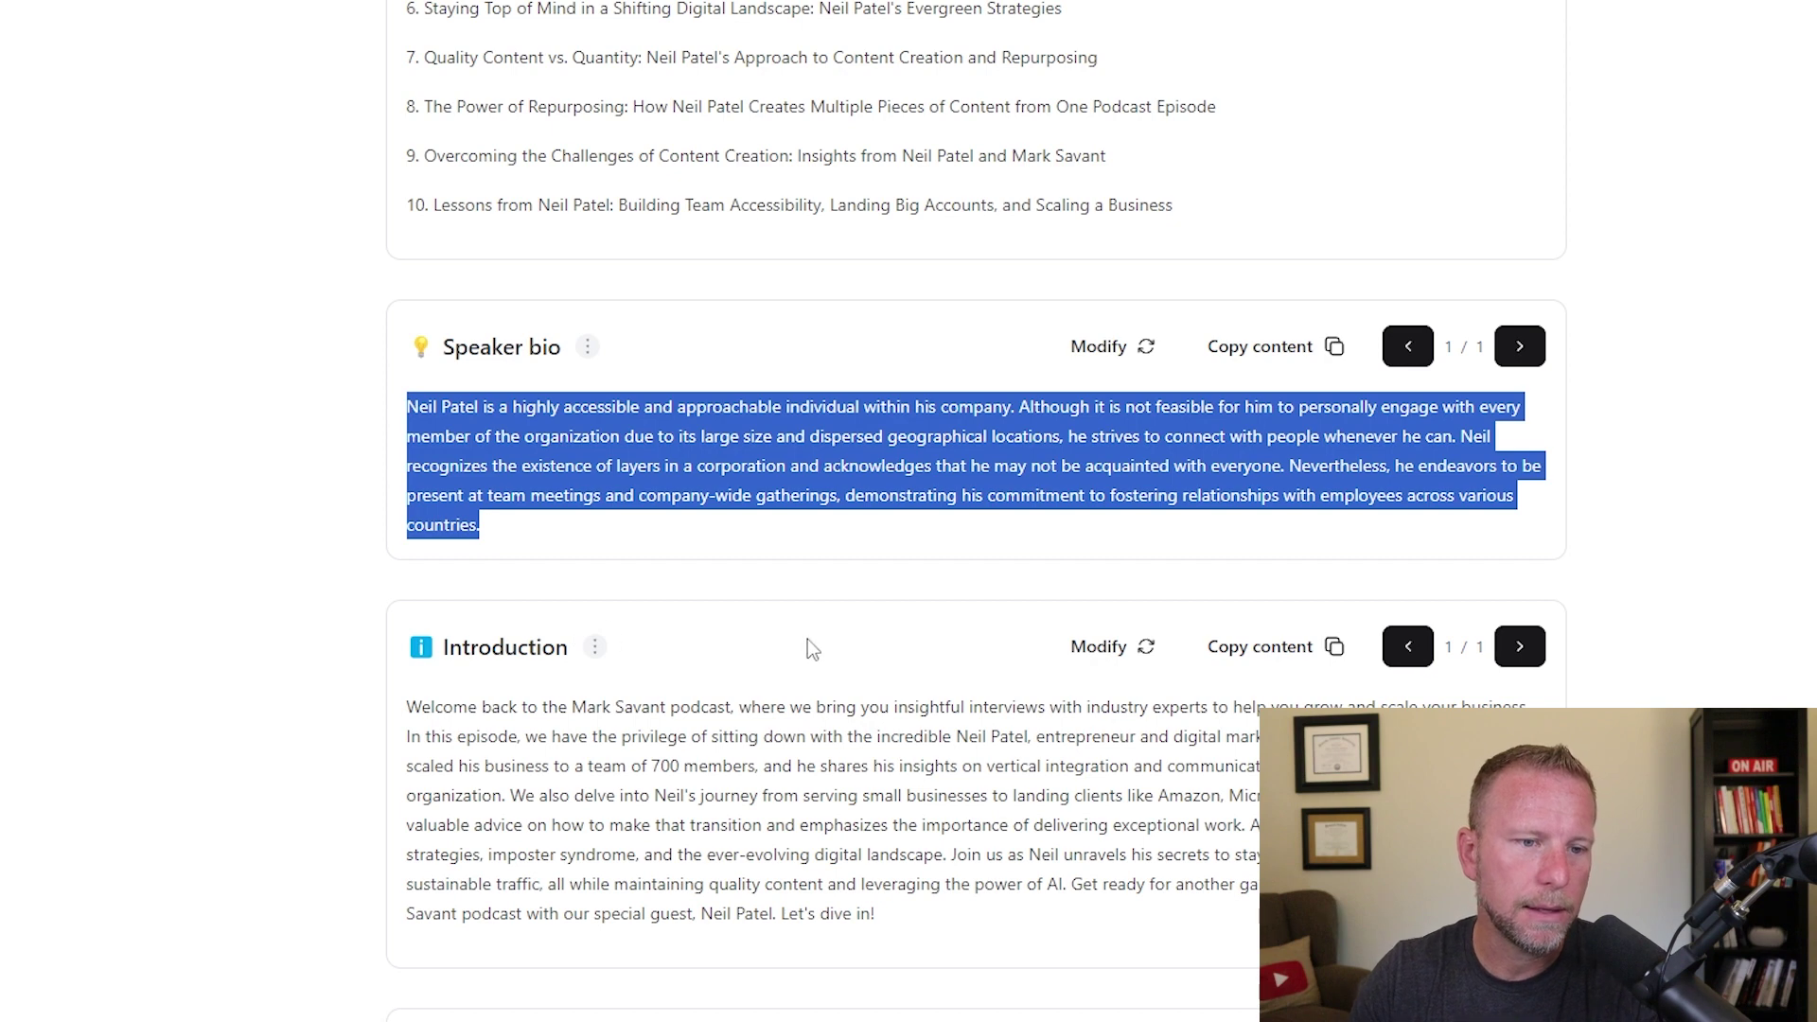
scroll(332, 544, down, 4)
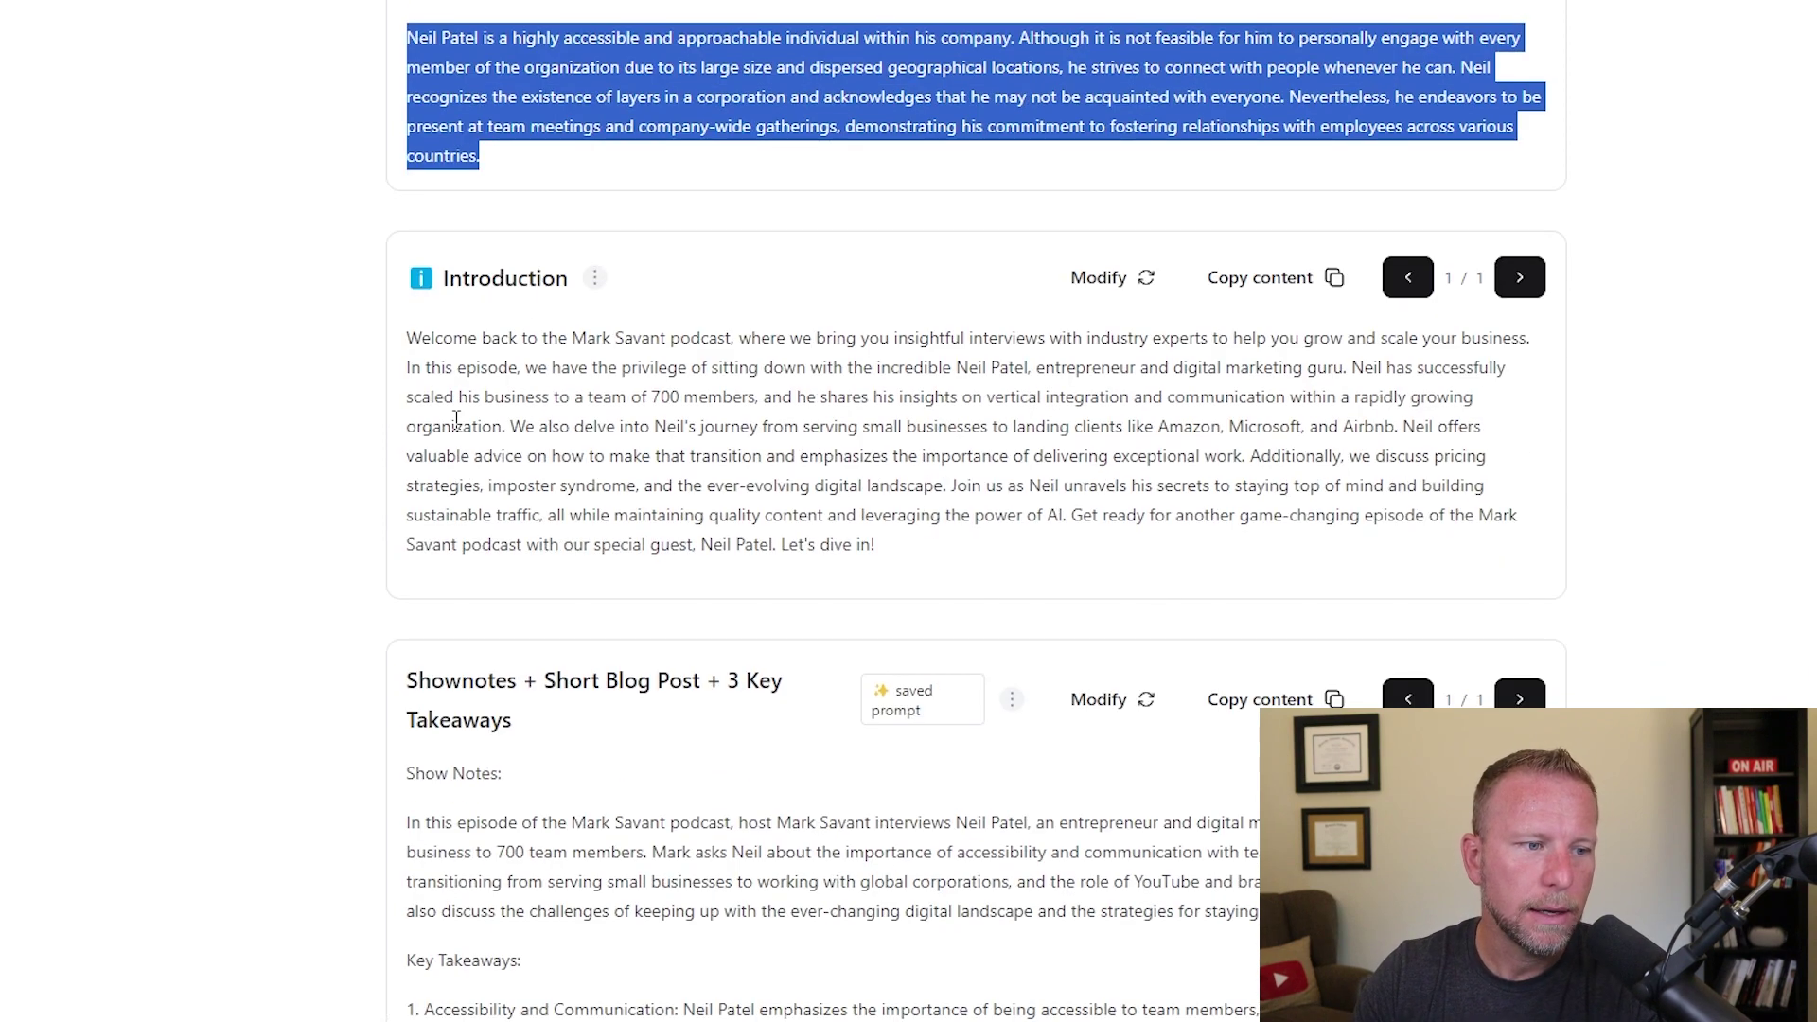
drag(899, 546, 431, 338)
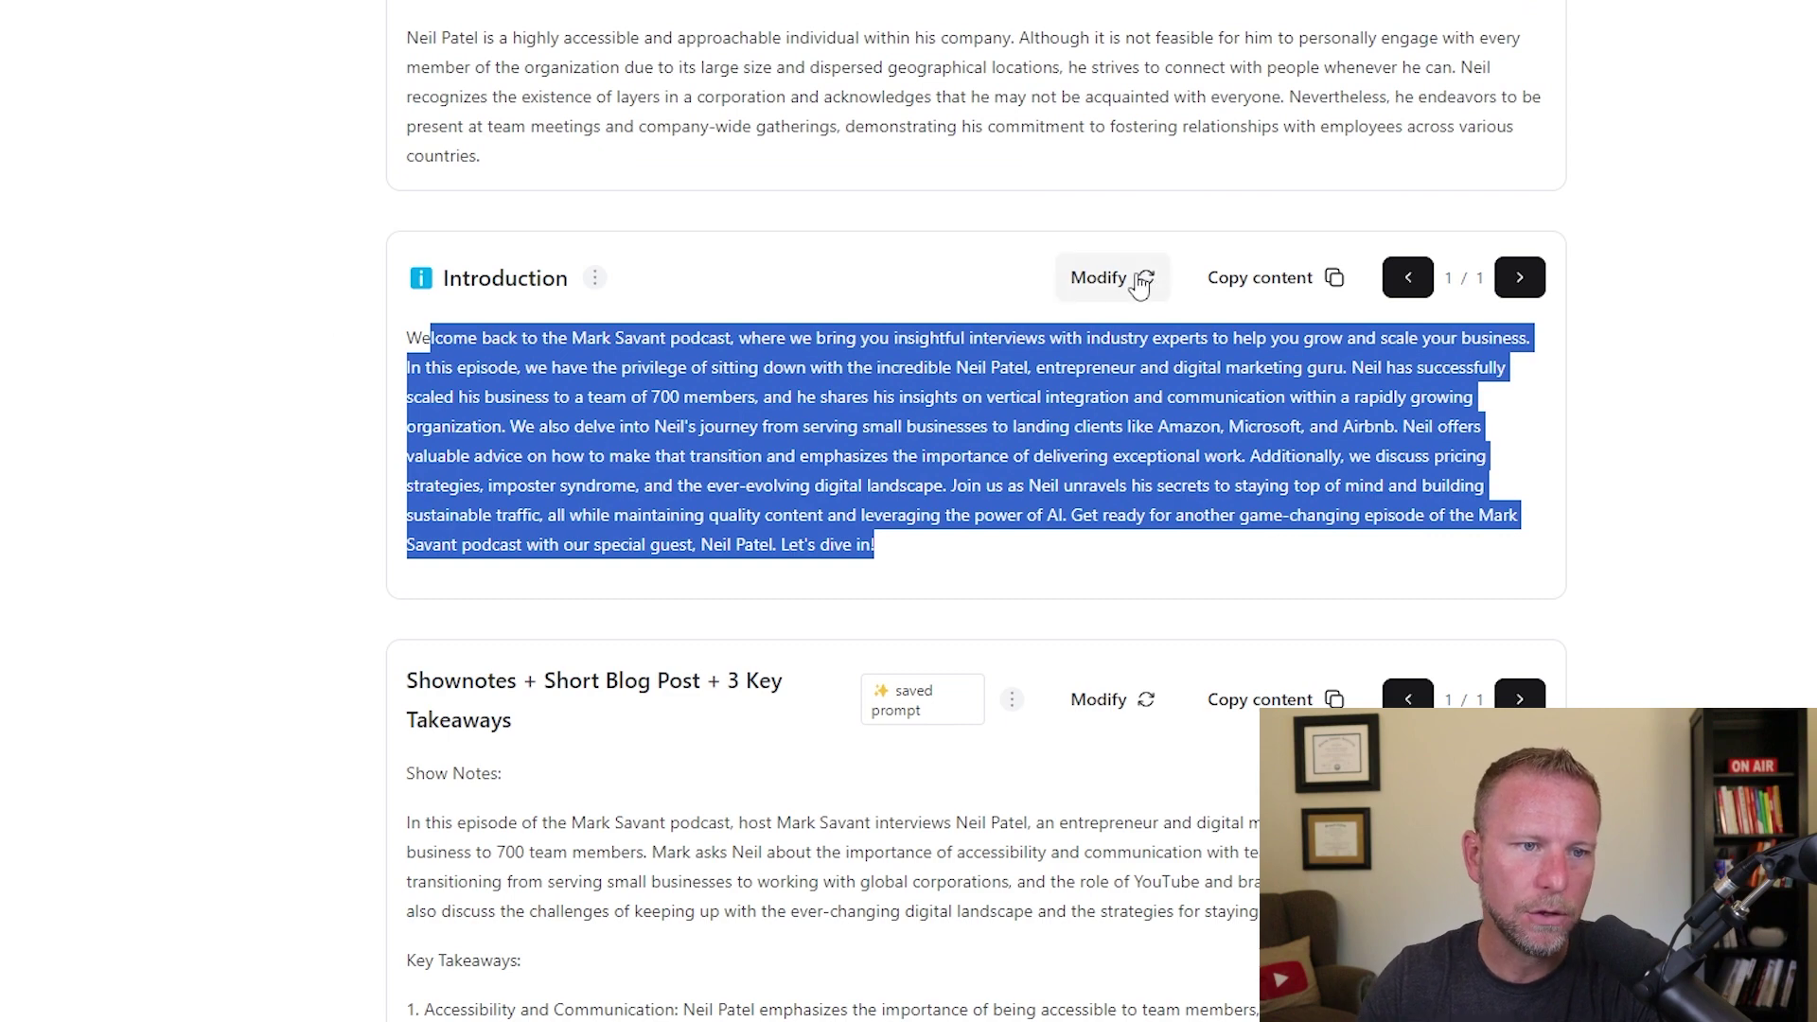
scroll(284, 455, down, 4)
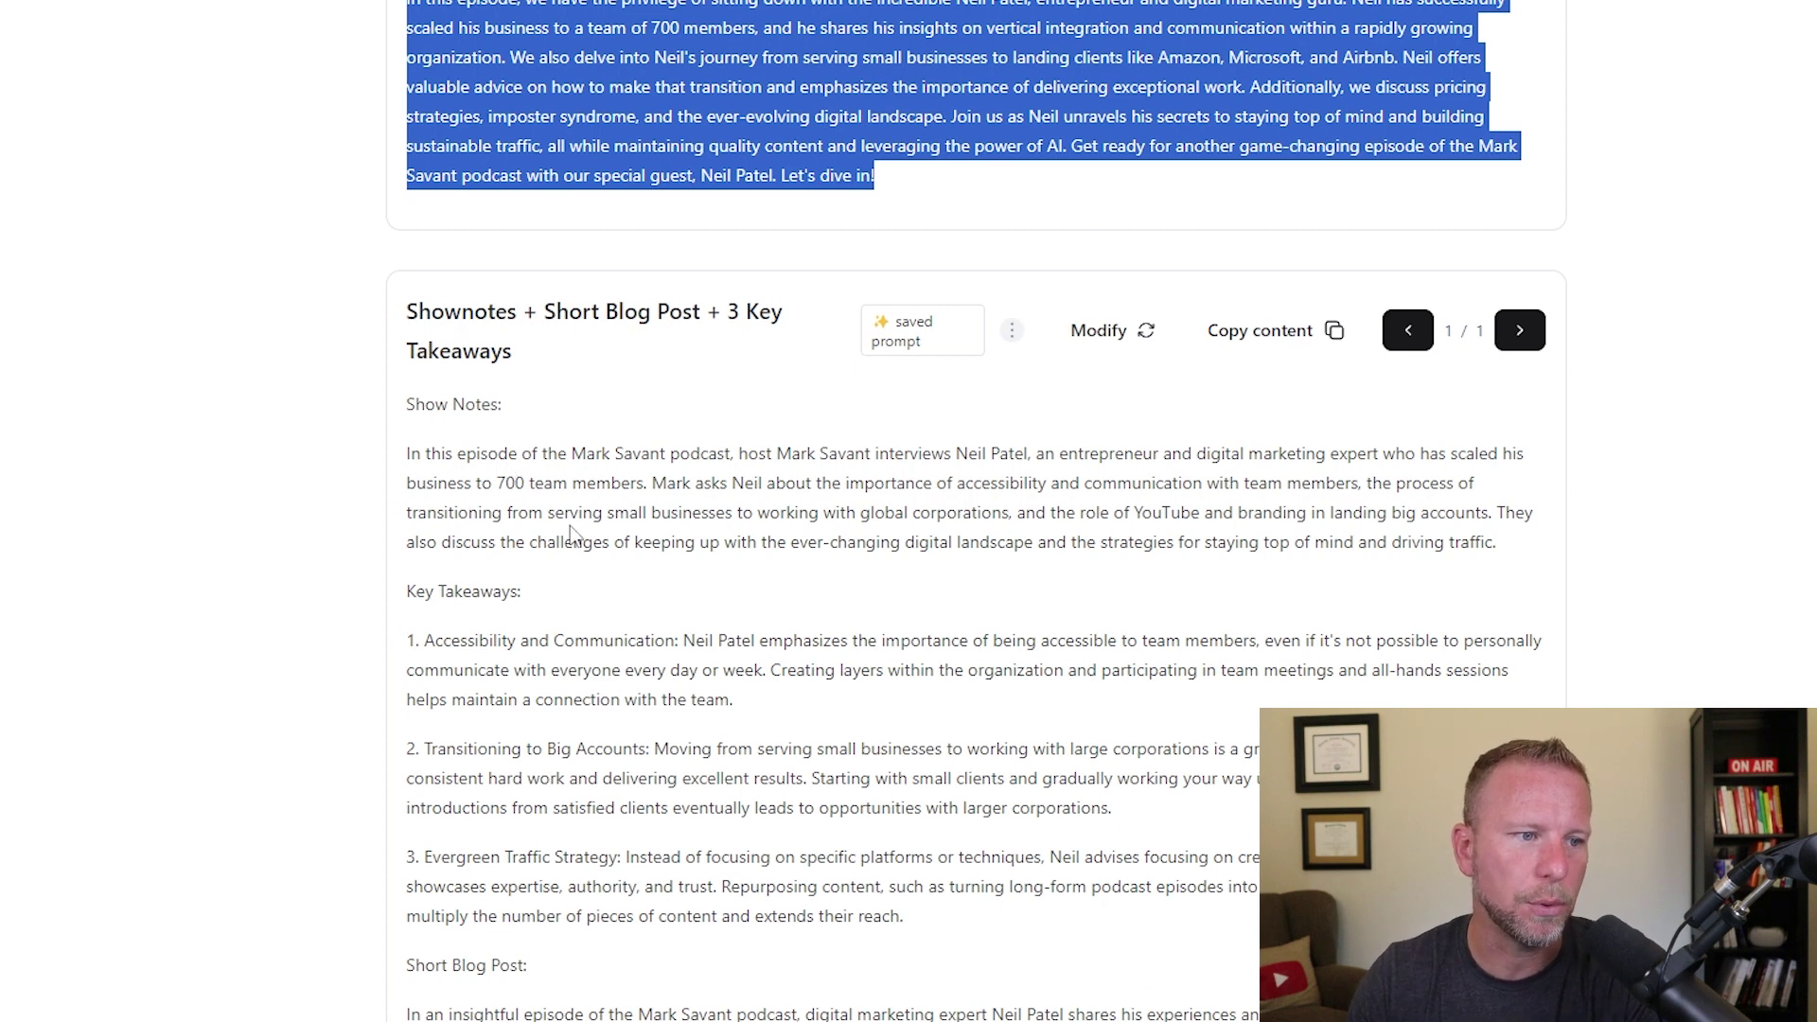
drag(1546, 549, 408, 454)
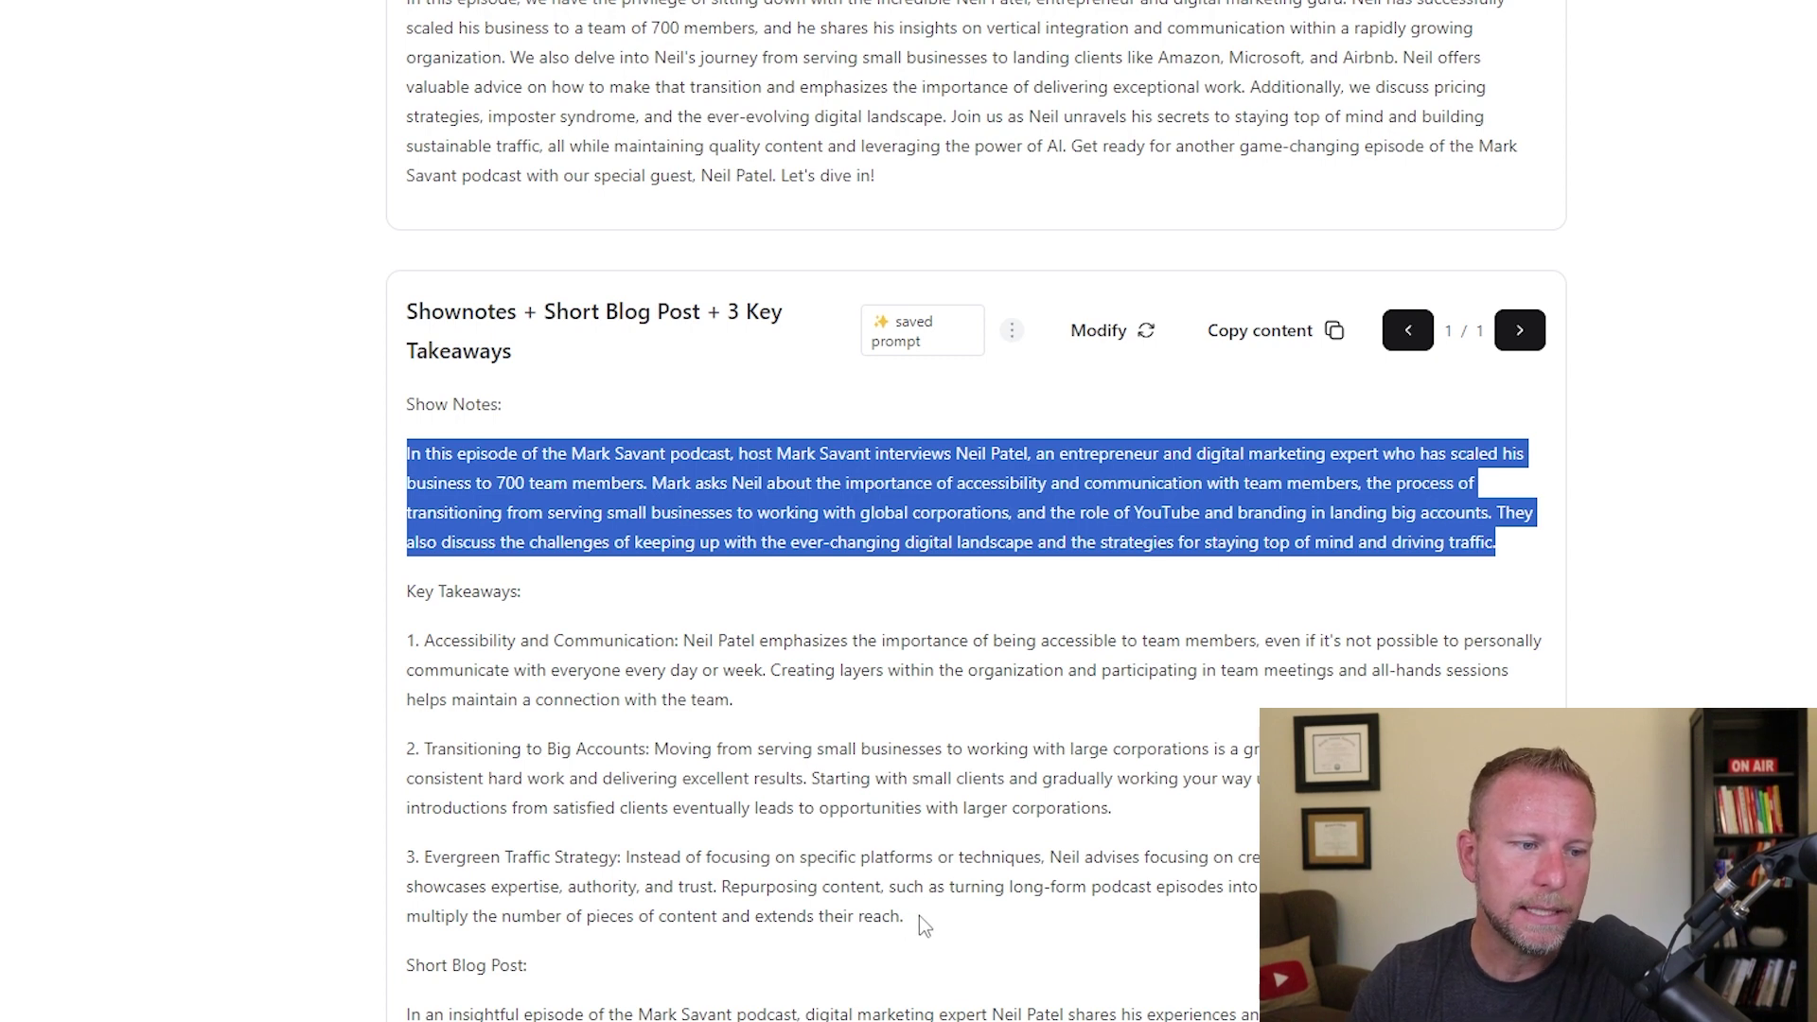
drag(918, 916, 388, 606)
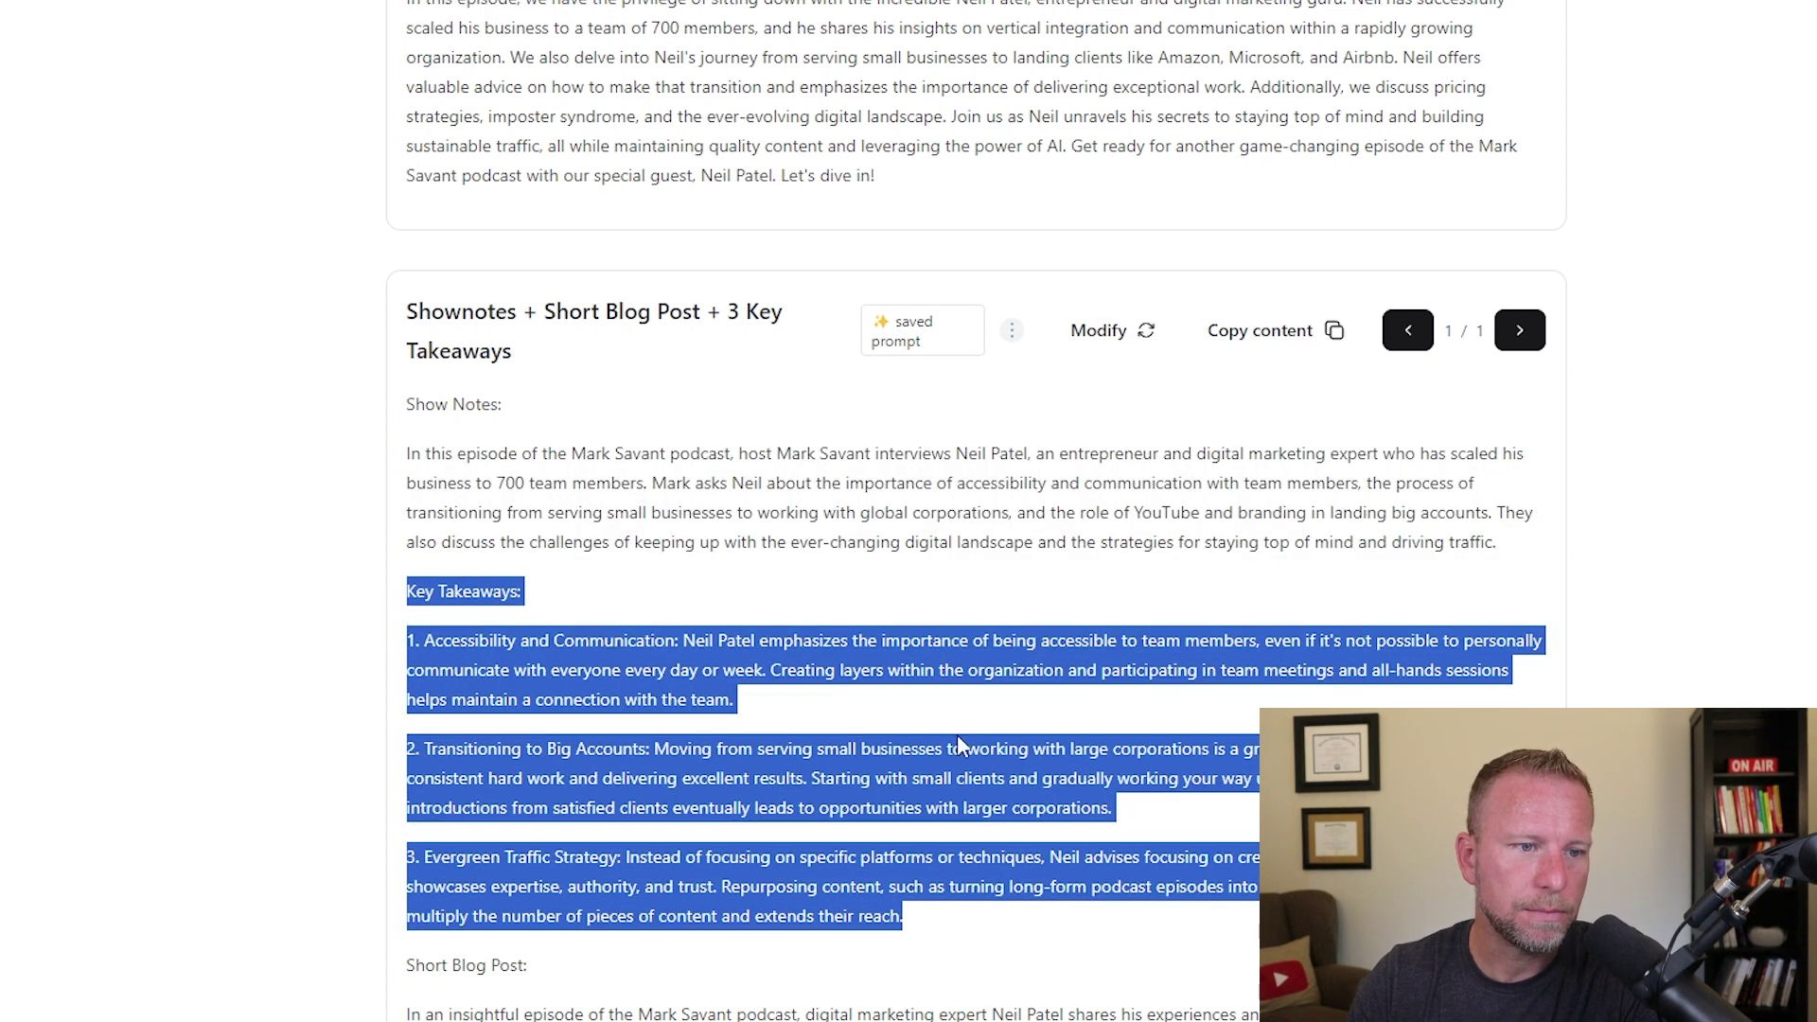
scroll(587, 724, down, 8)
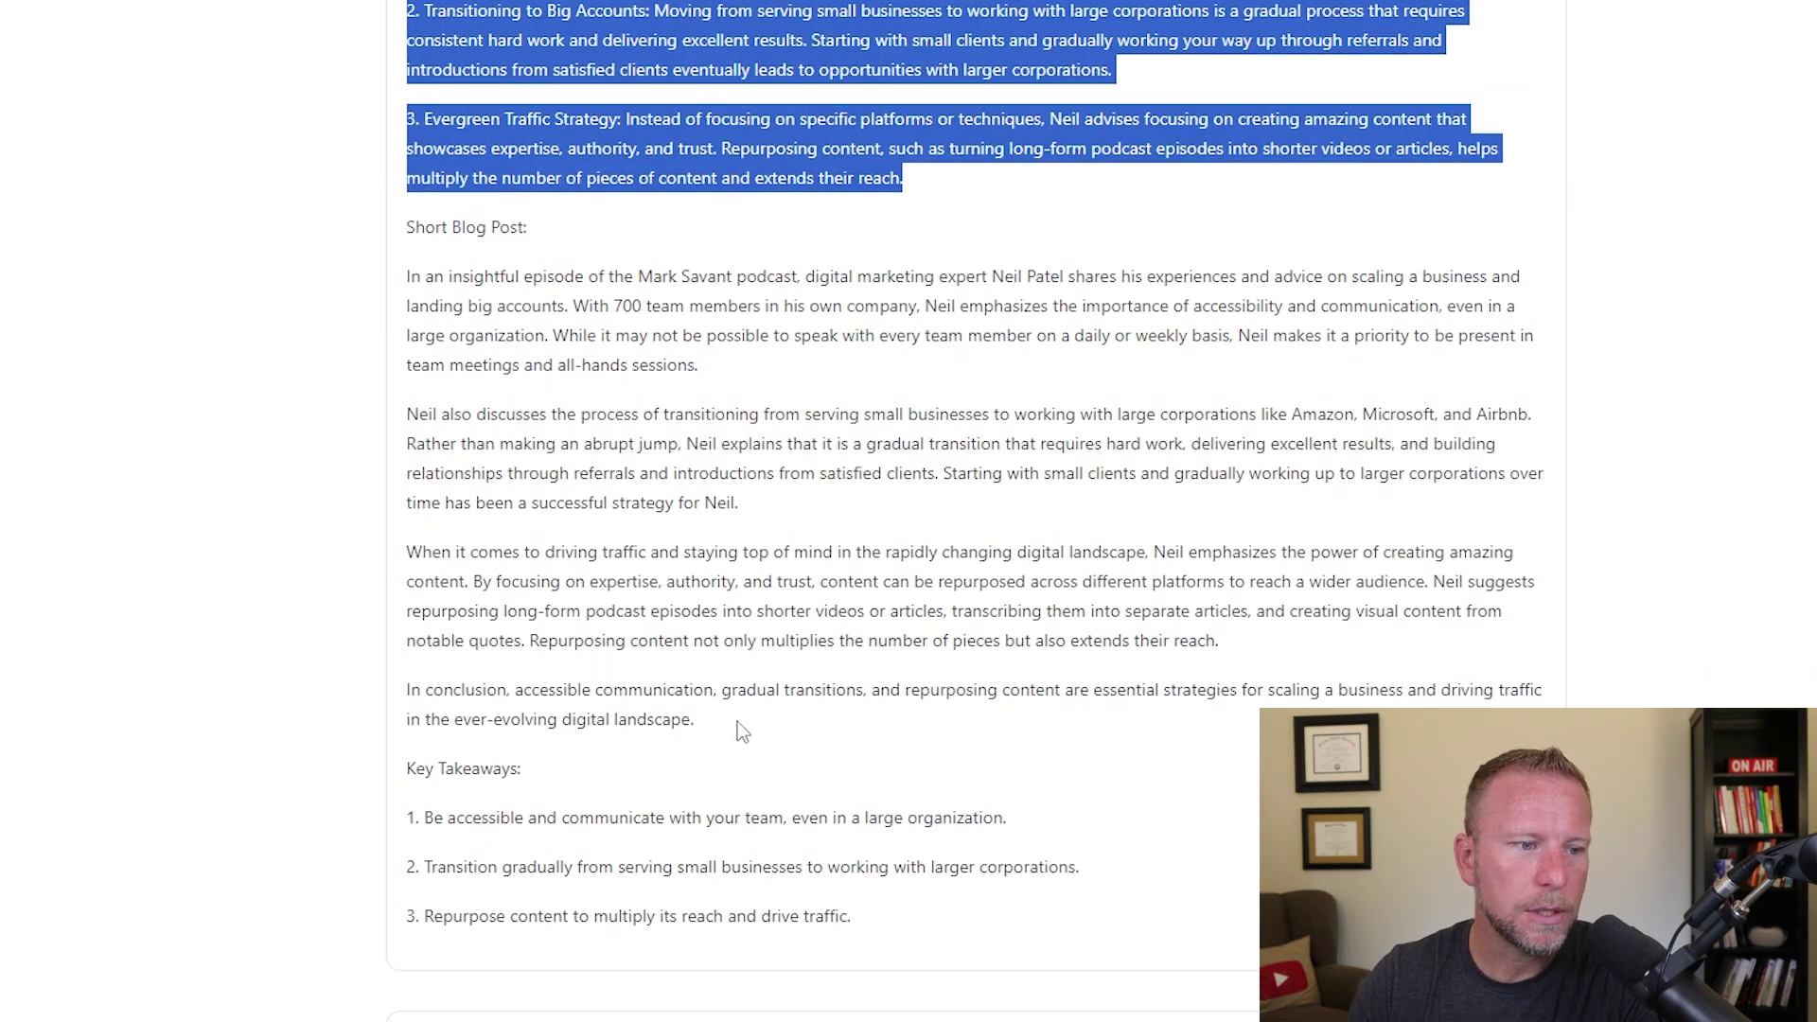
drag(742, 732, 340, 275)
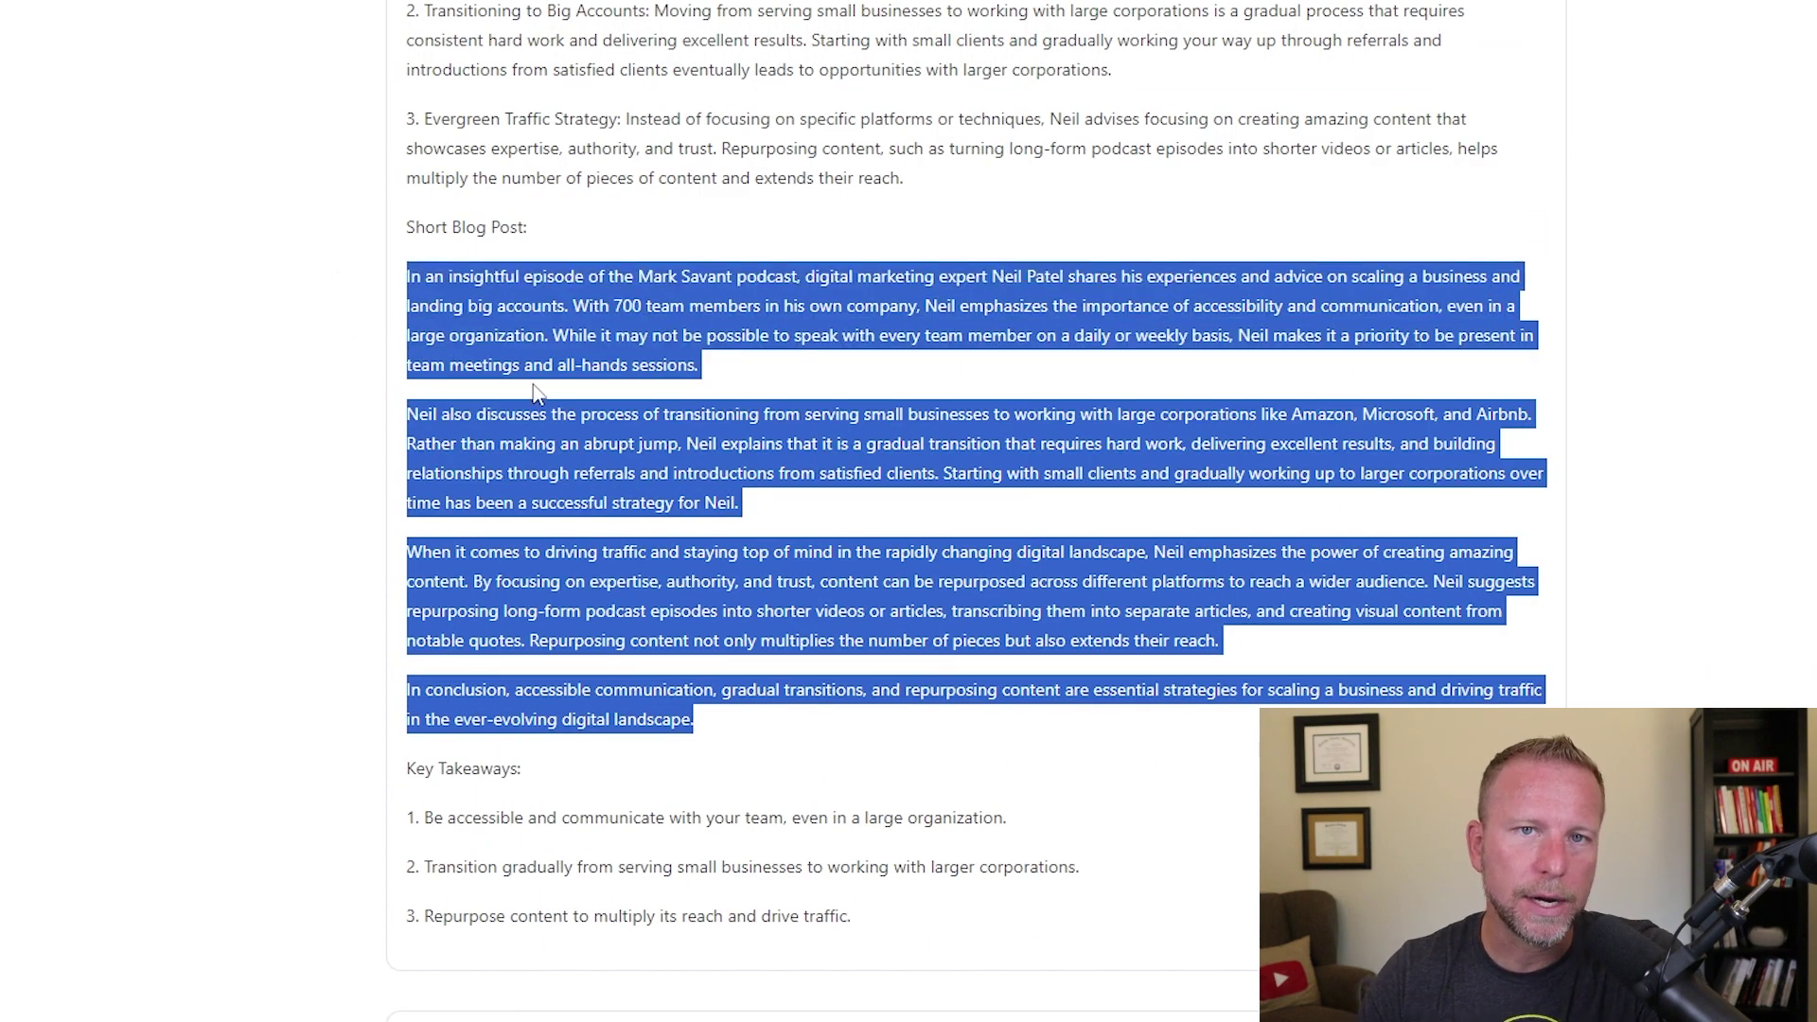
click(719, 303)
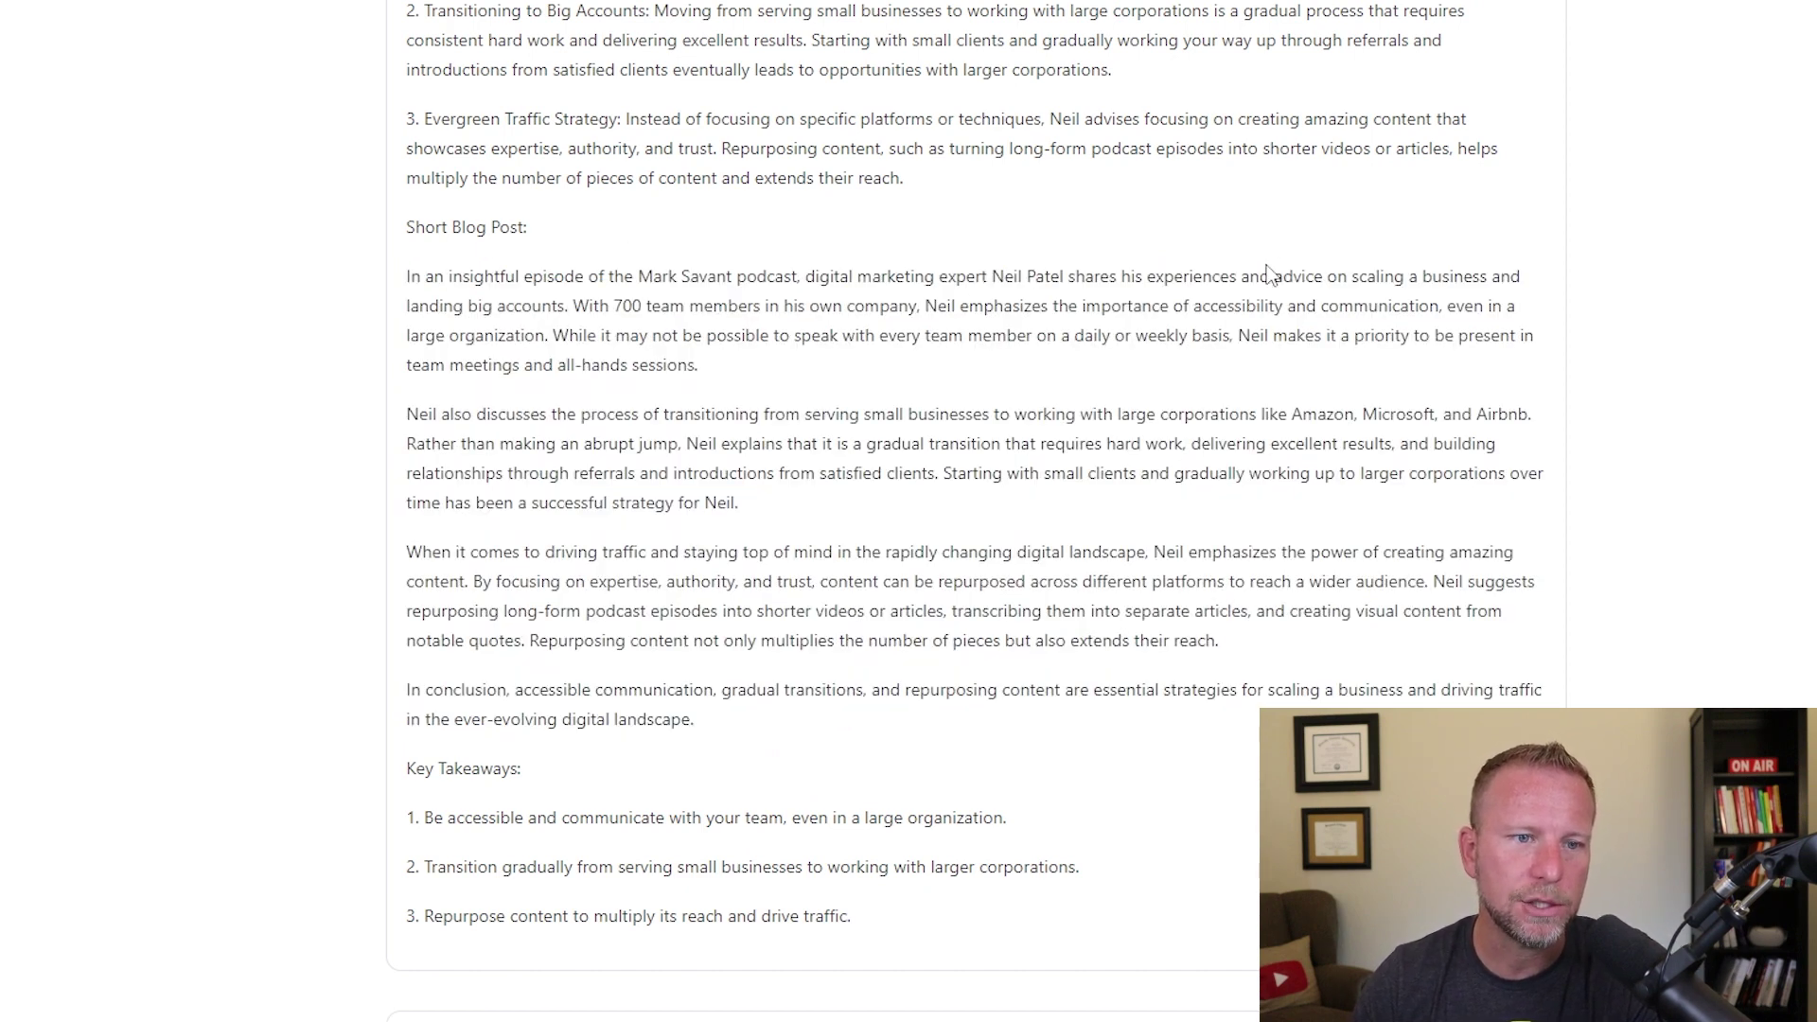
scroll(744, 265, down, 4)
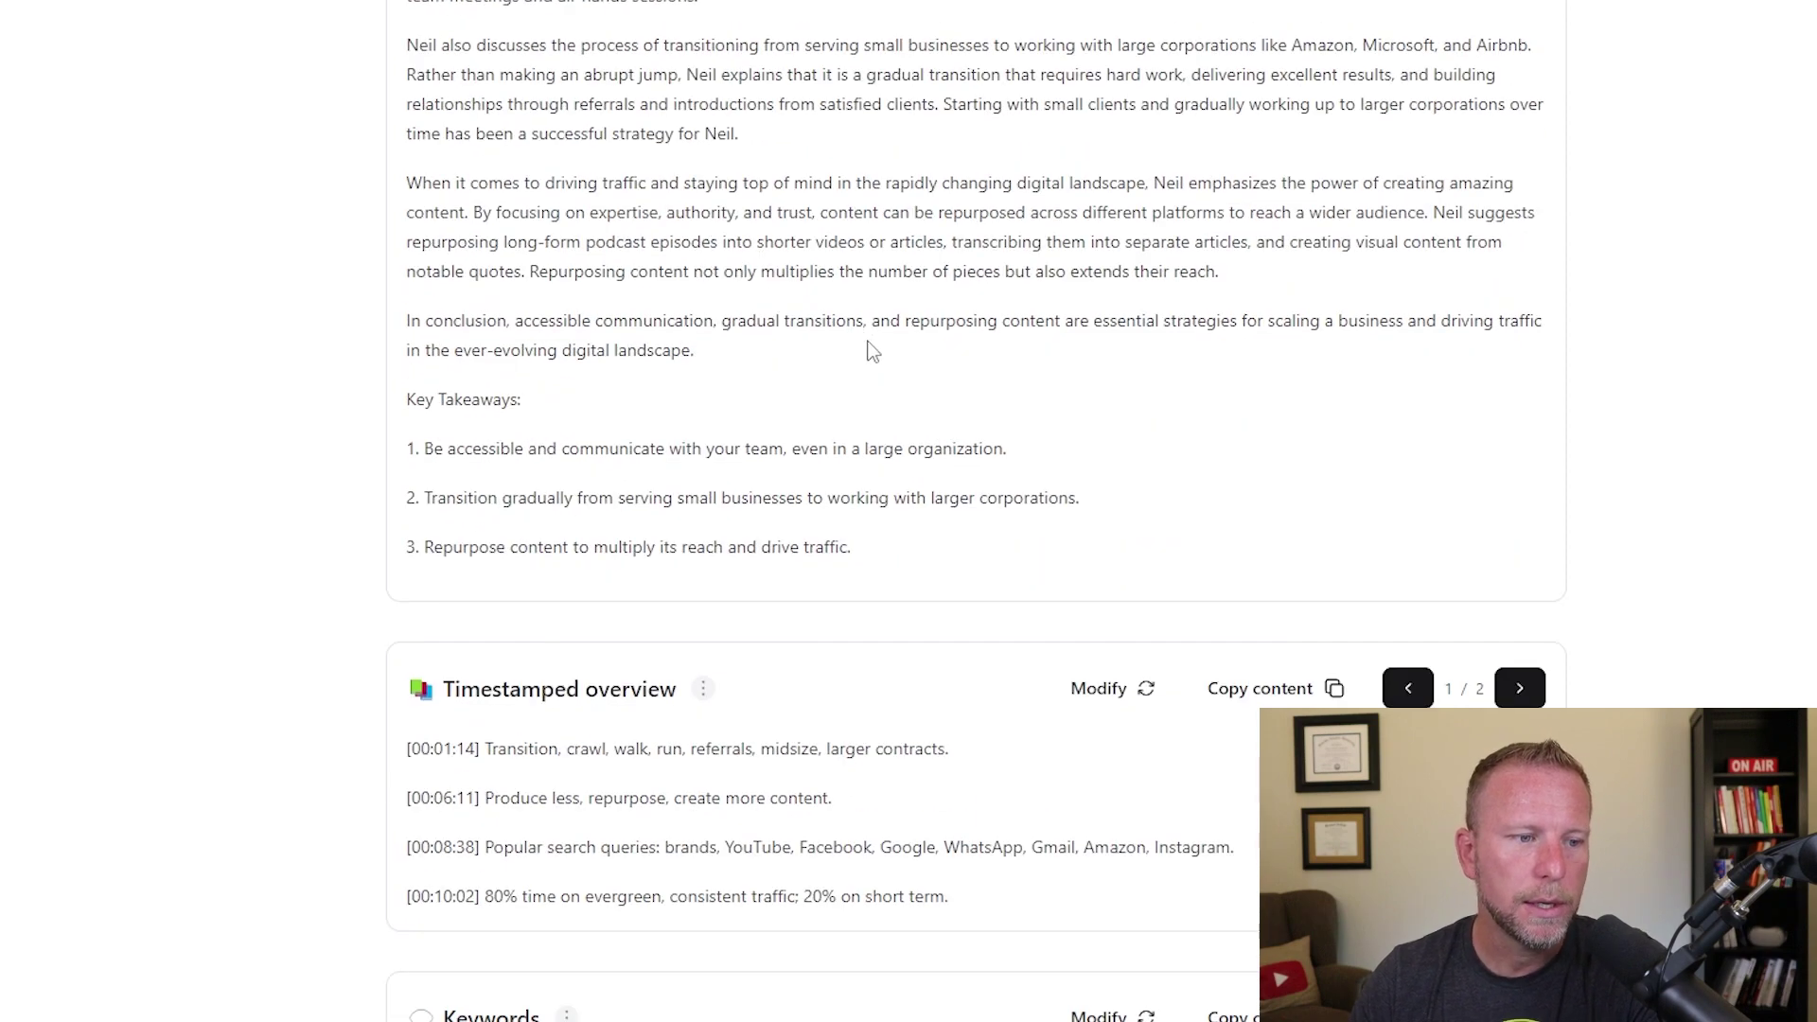
scroll(856, 350, down, 4)
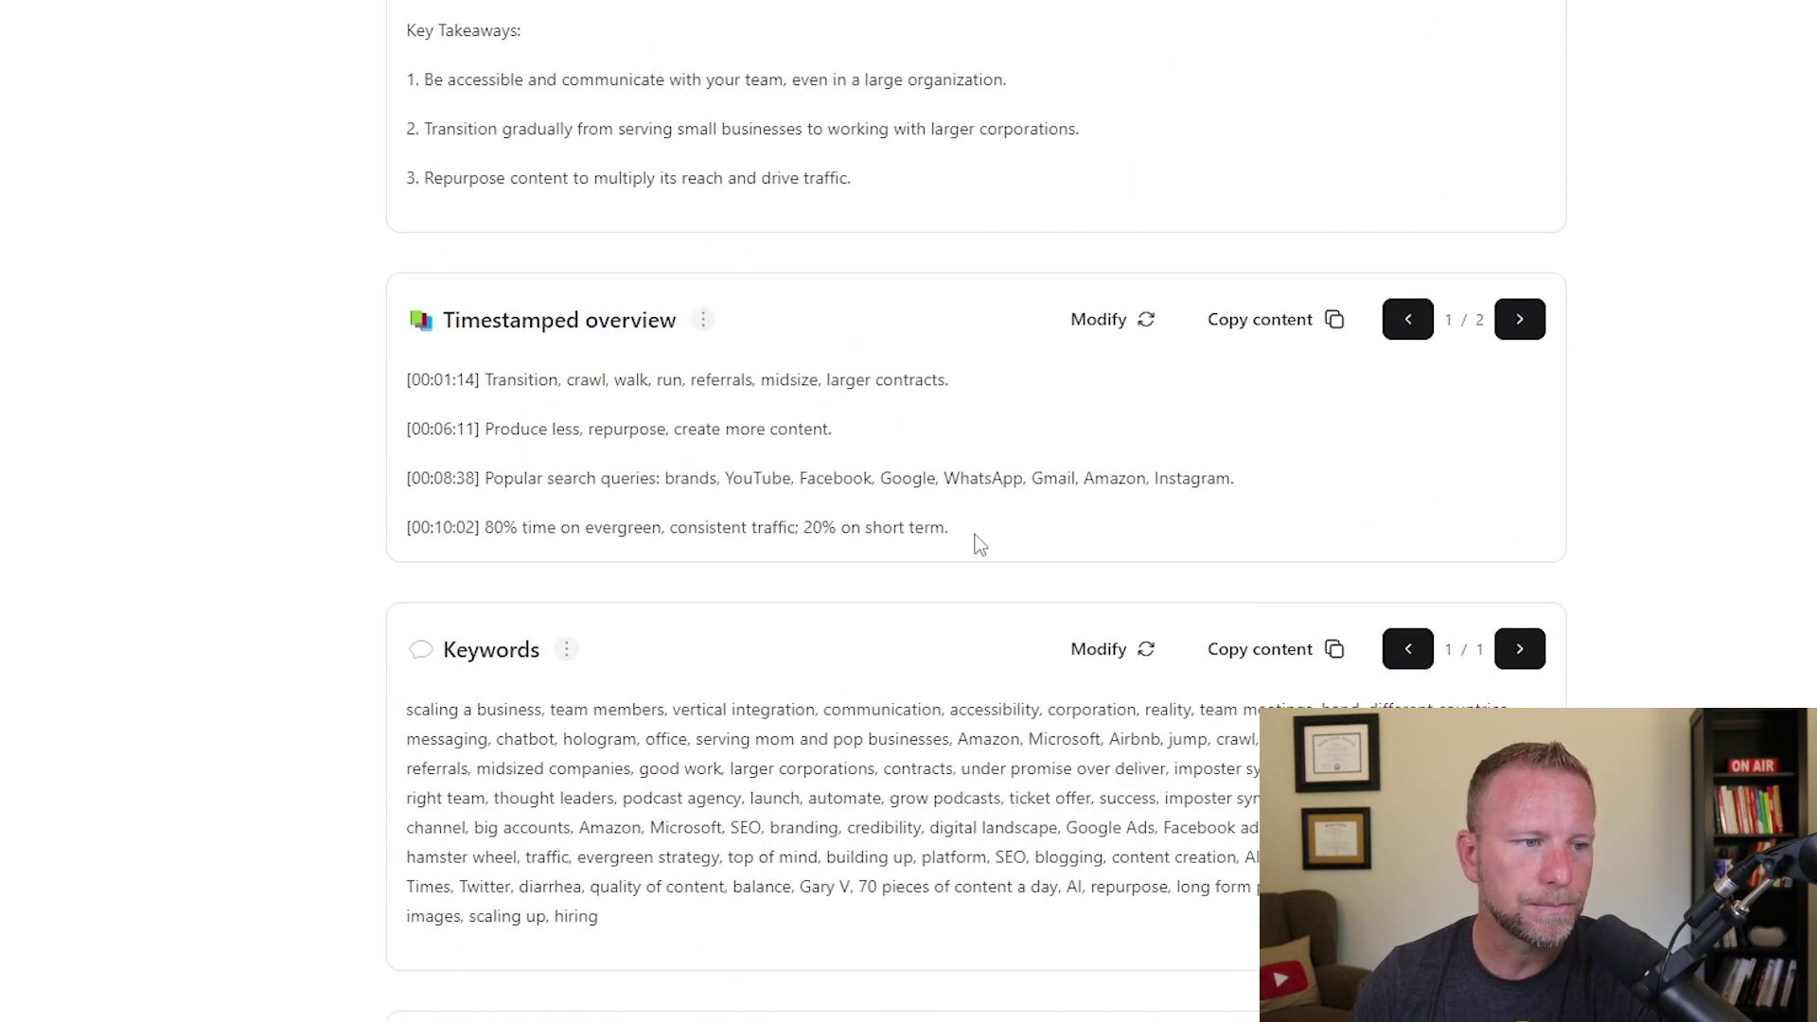
drag(962, 523, 397, 398)
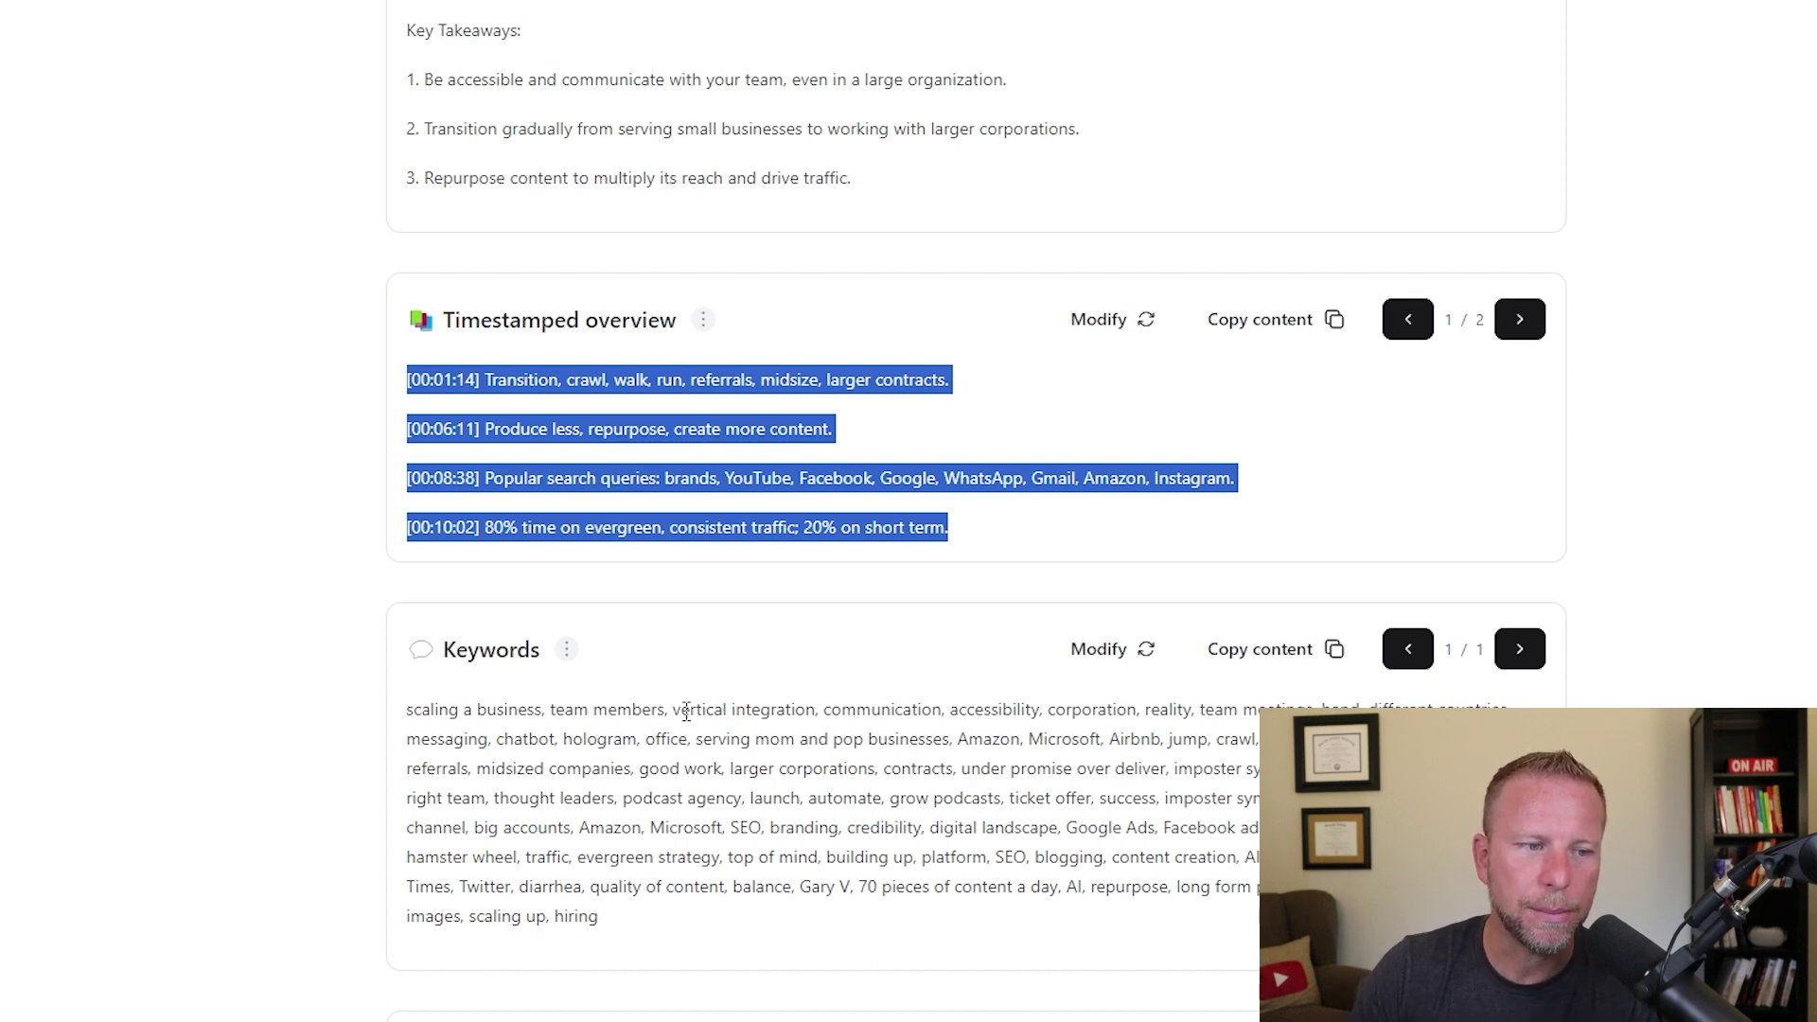
drag(682, 711, 816, 712)
scroll(573, 680, down, 4)
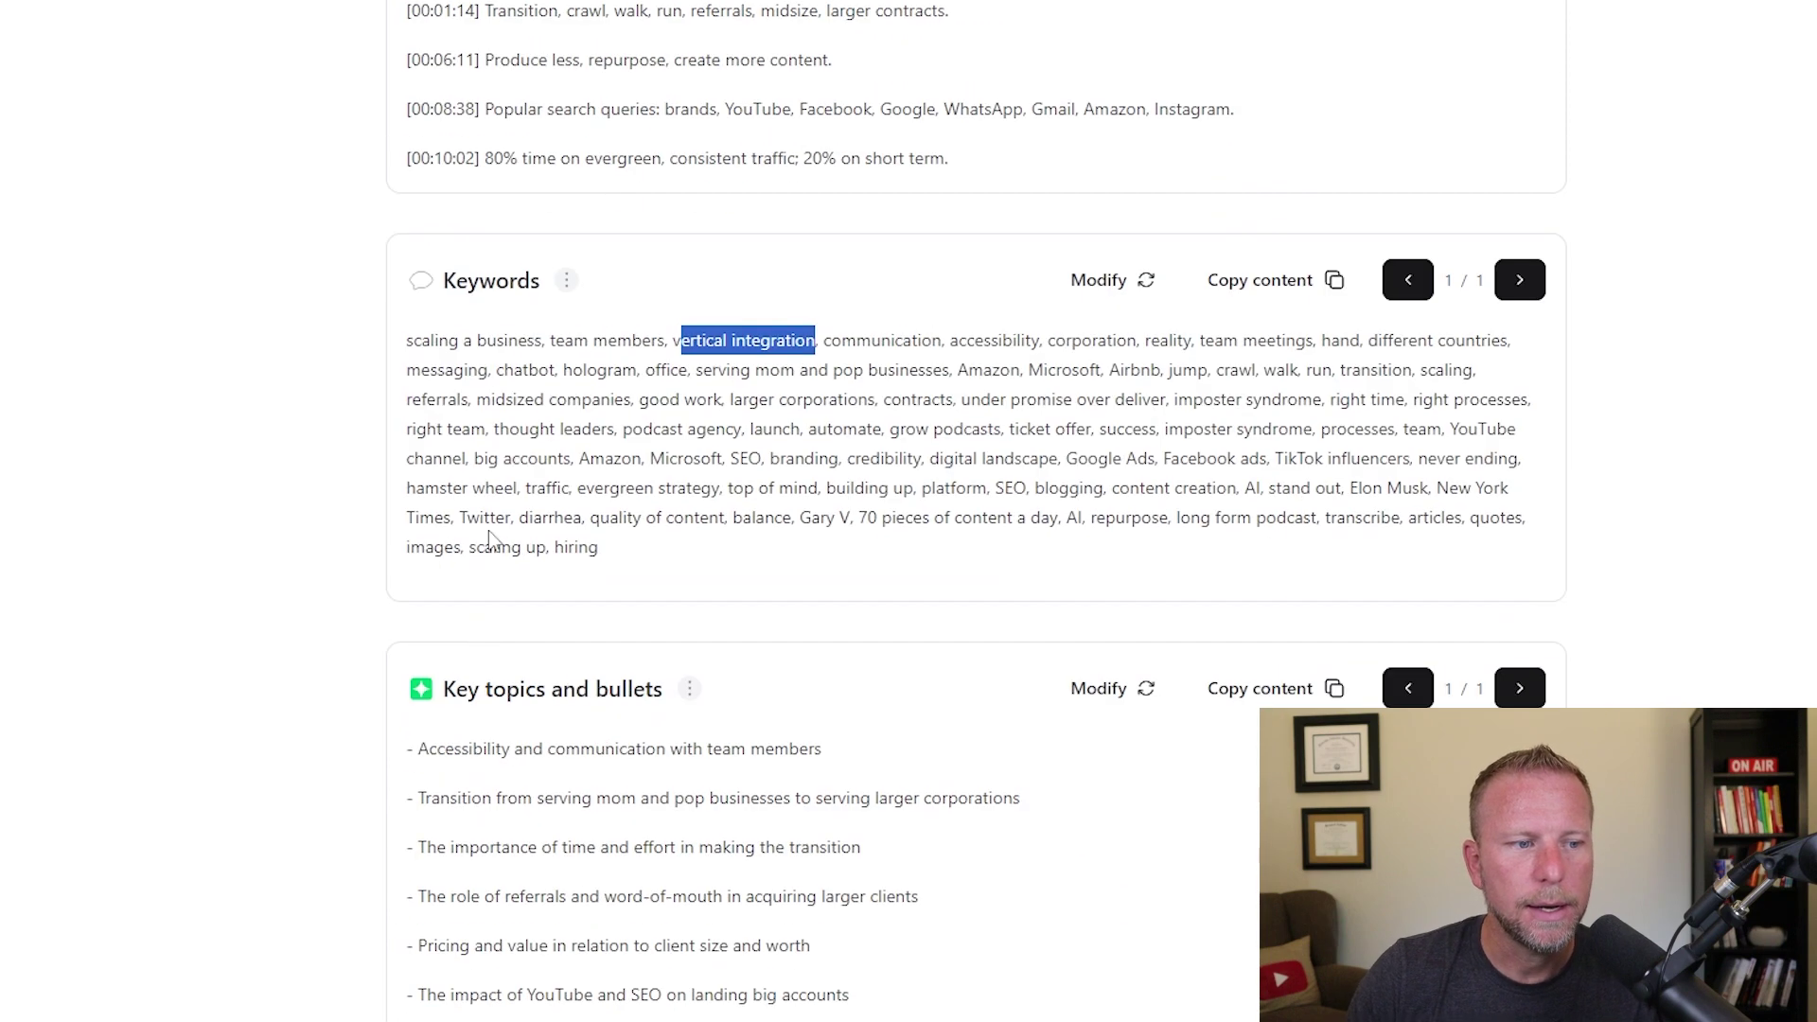
double_click(1252, 487)
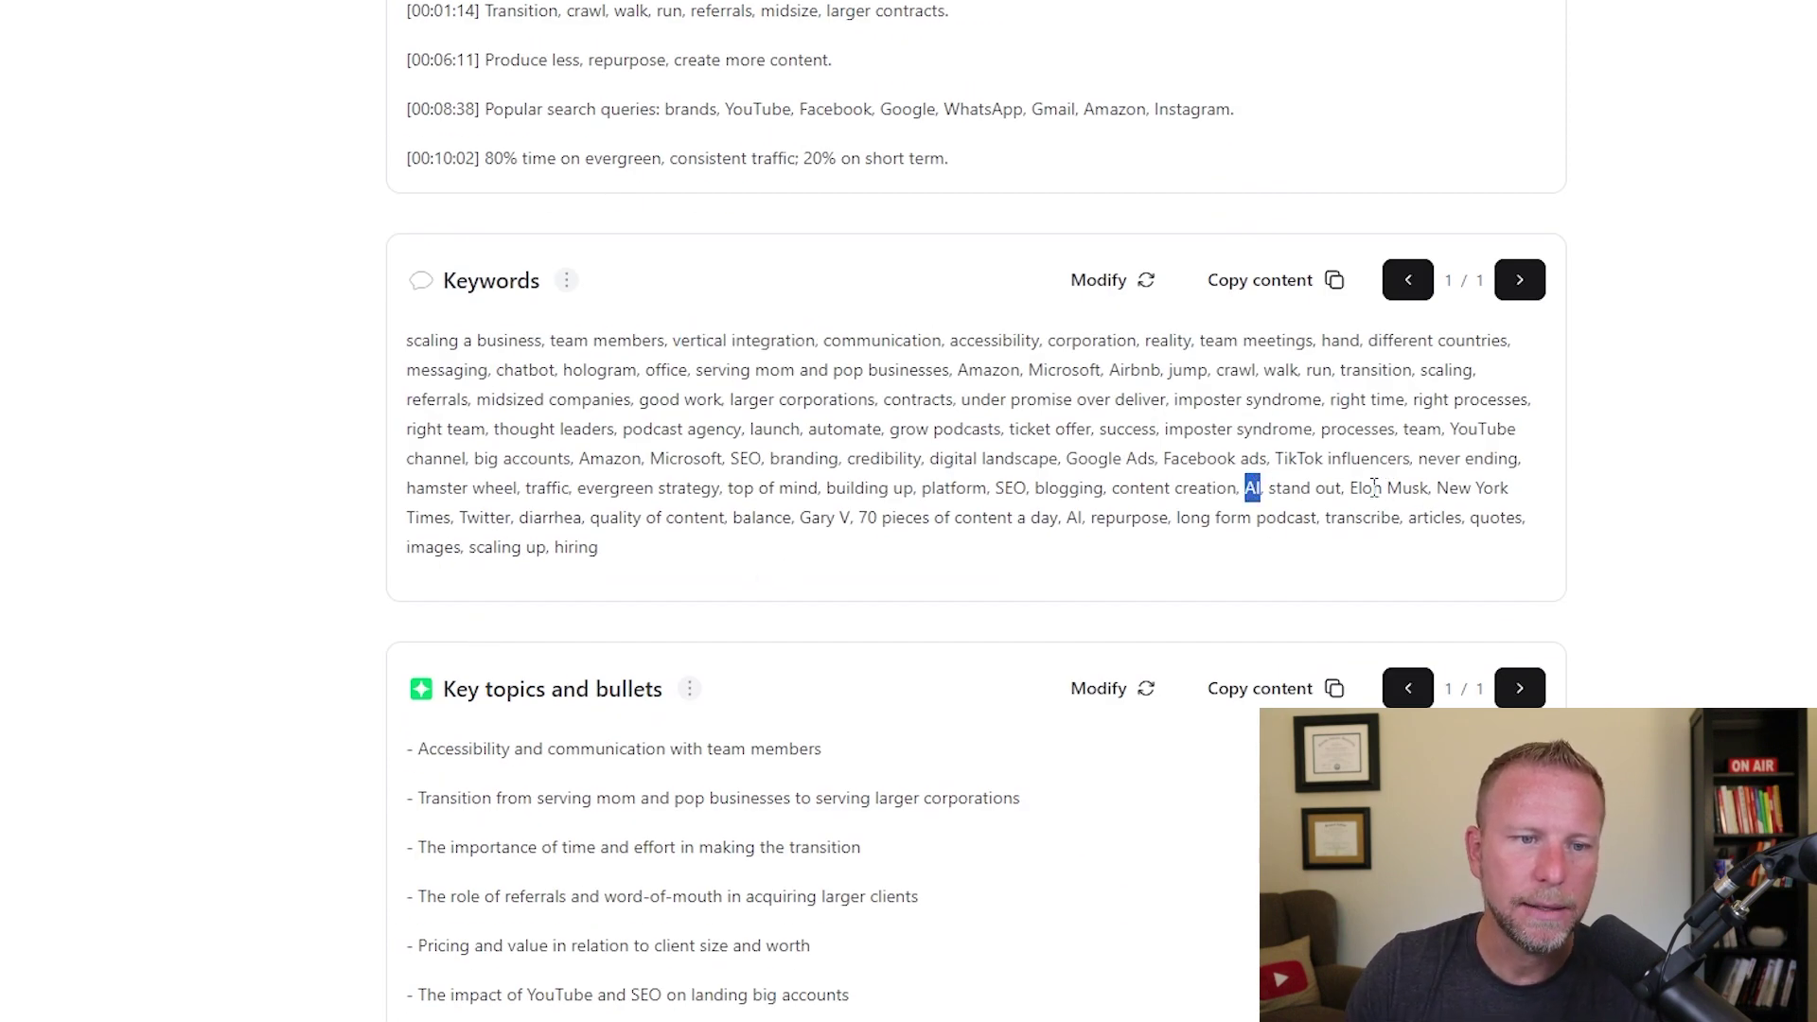
scroll(869, 558, down, 4)
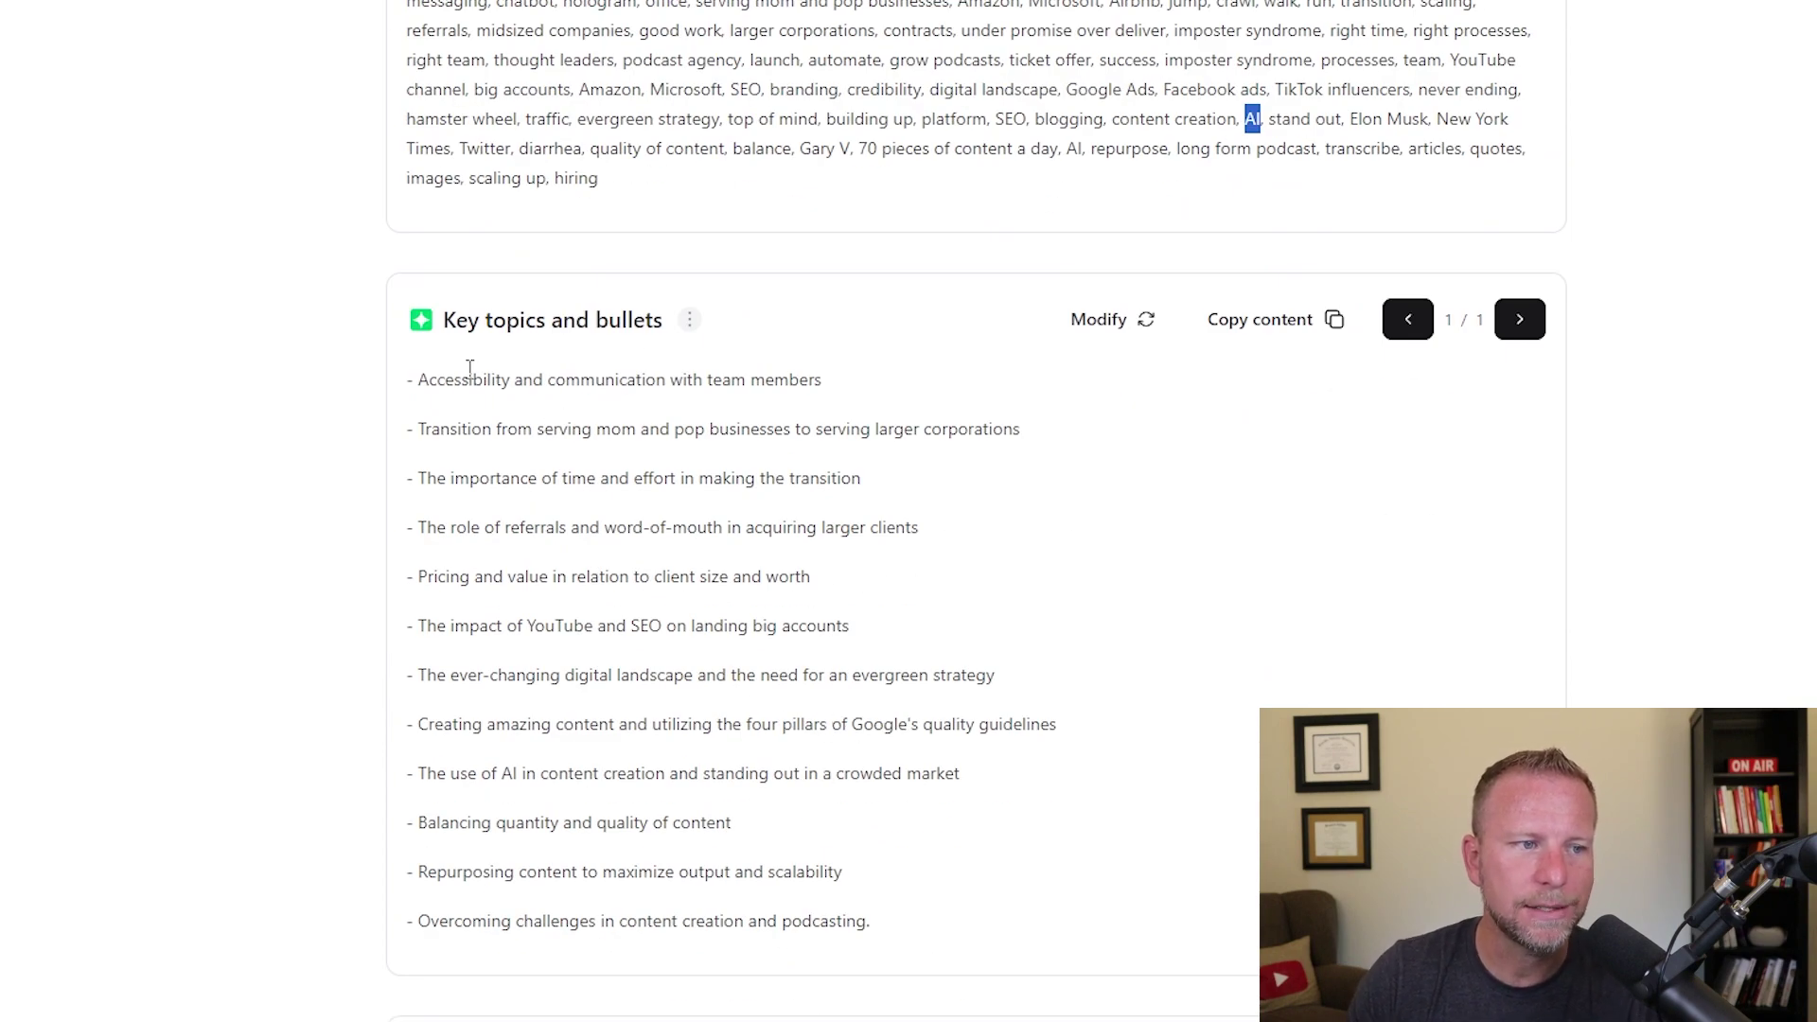
scroll(719, 625, down, 8)
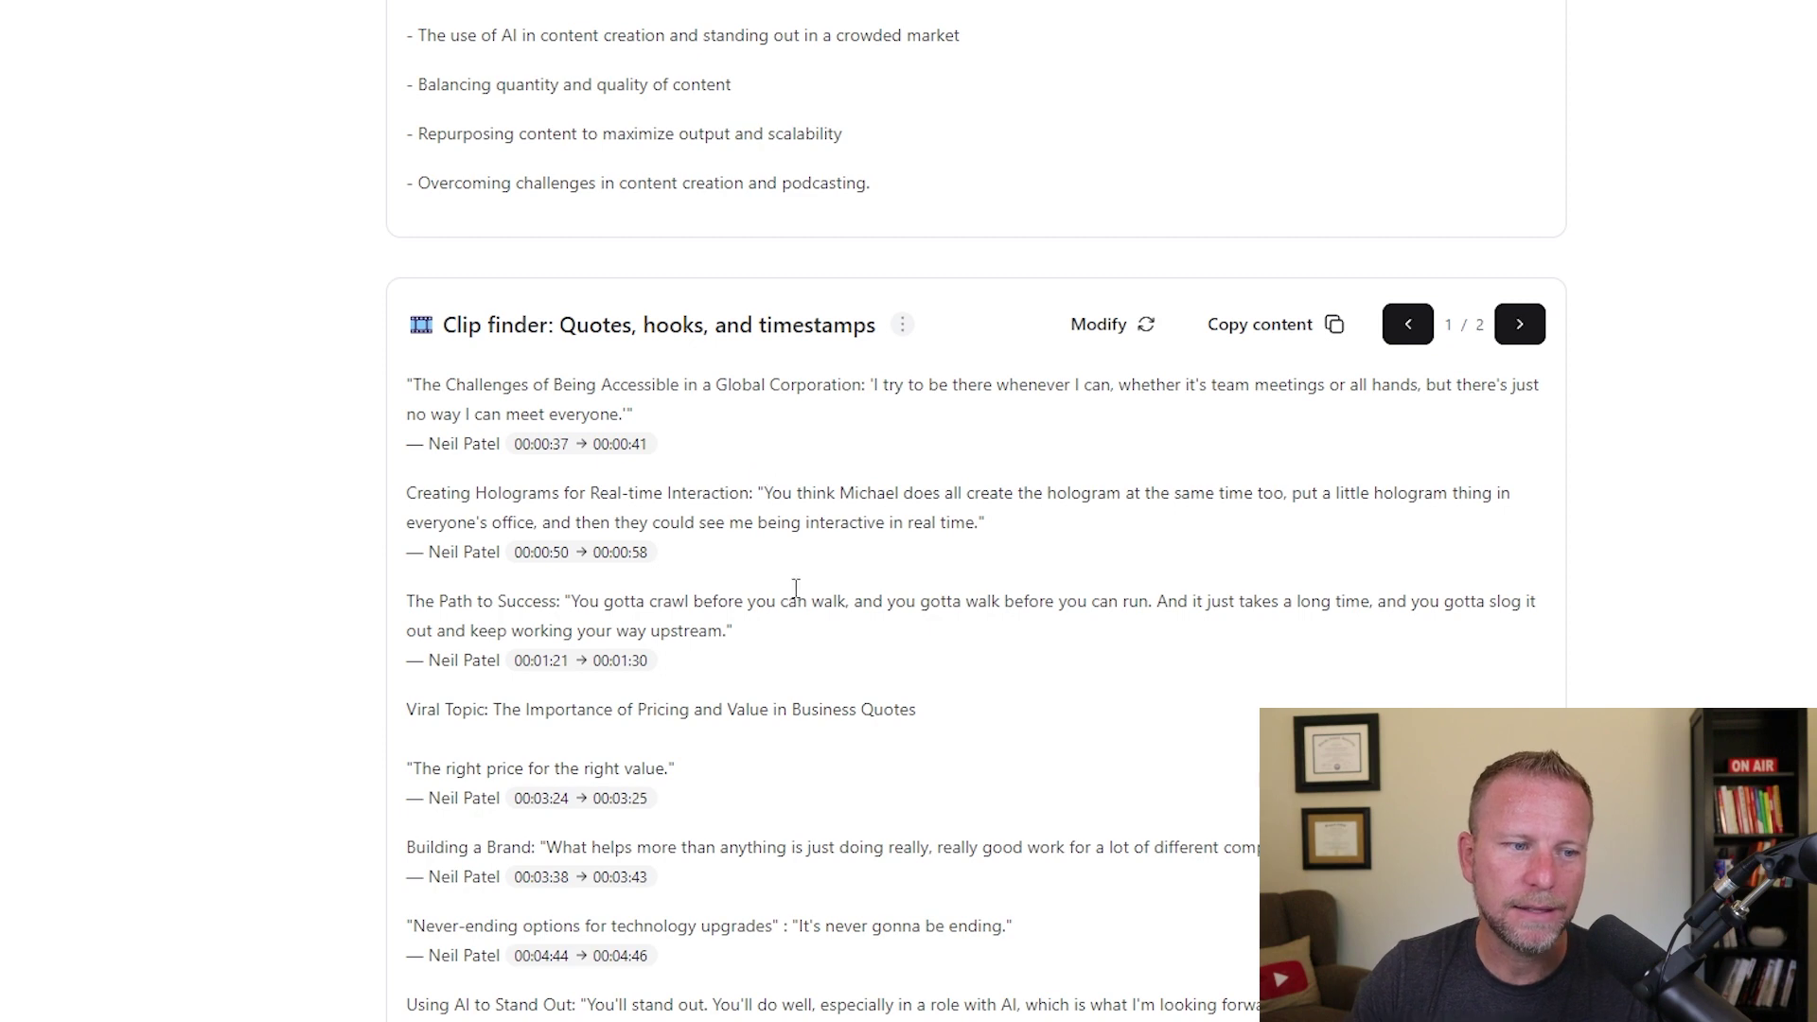
scroll(527, 555, down, 4)
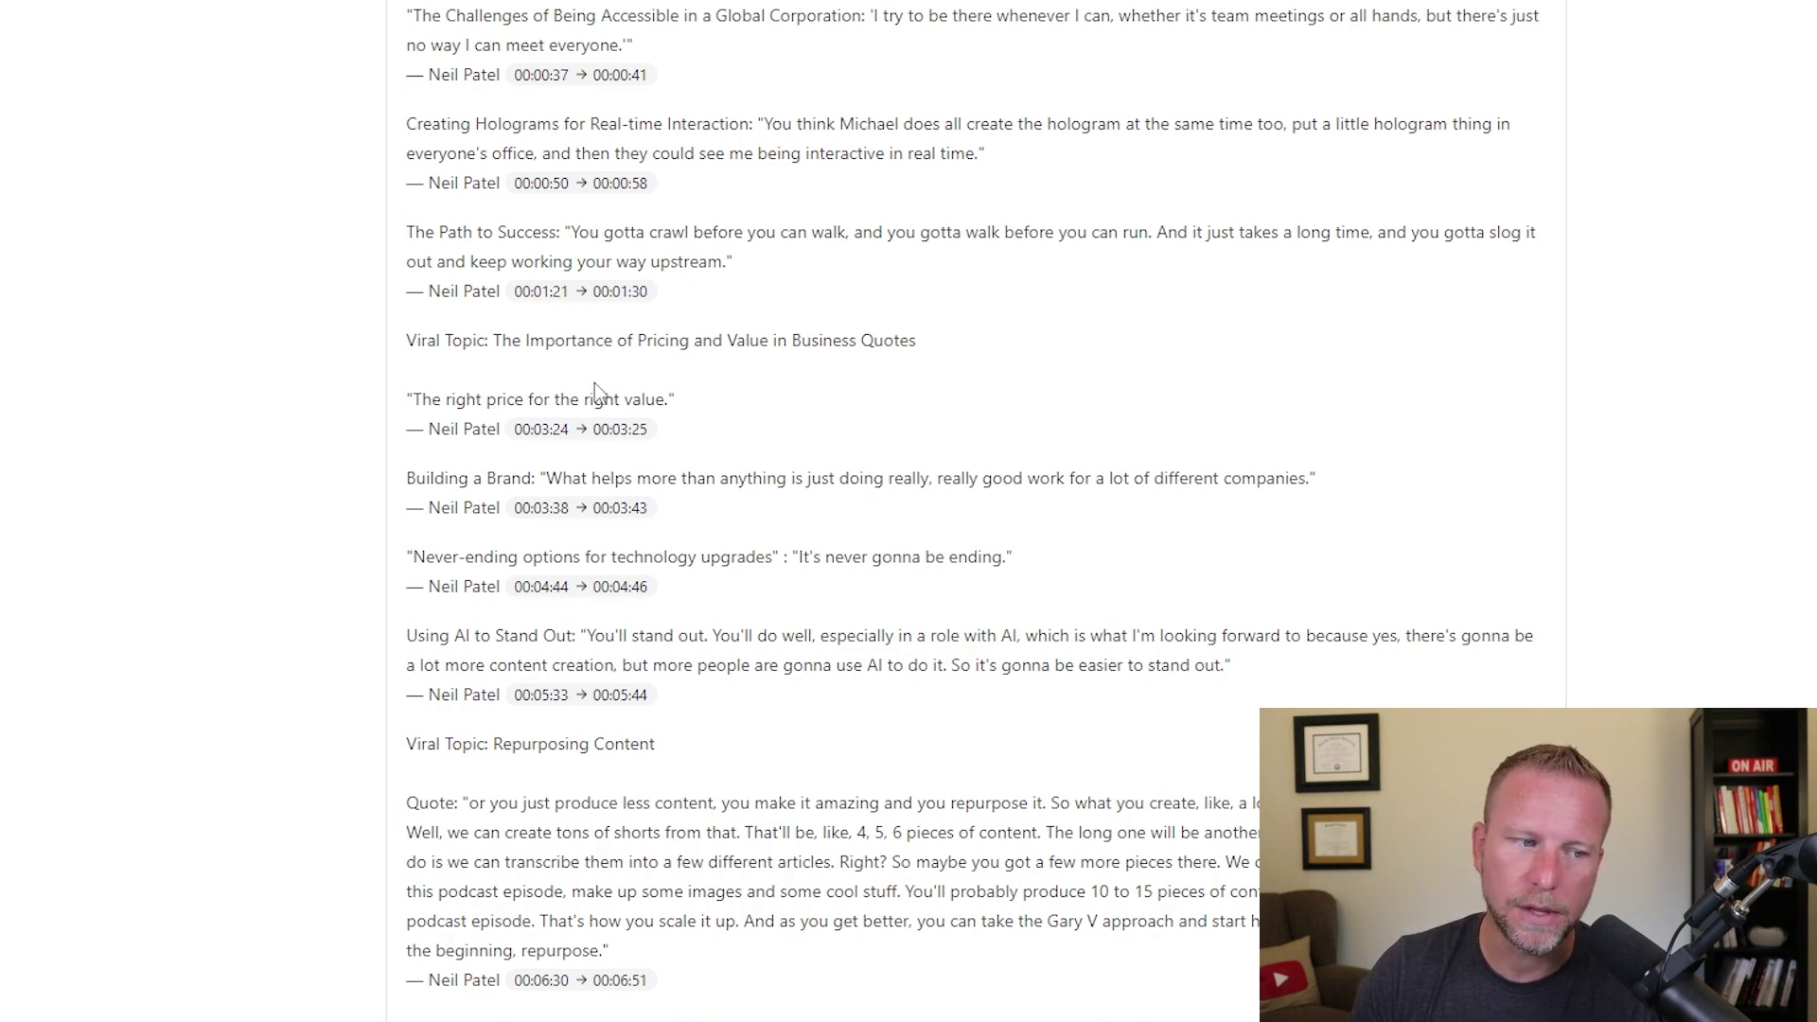
scroll(611, 416, down, 3)
scroll(621, 401, down, 6)
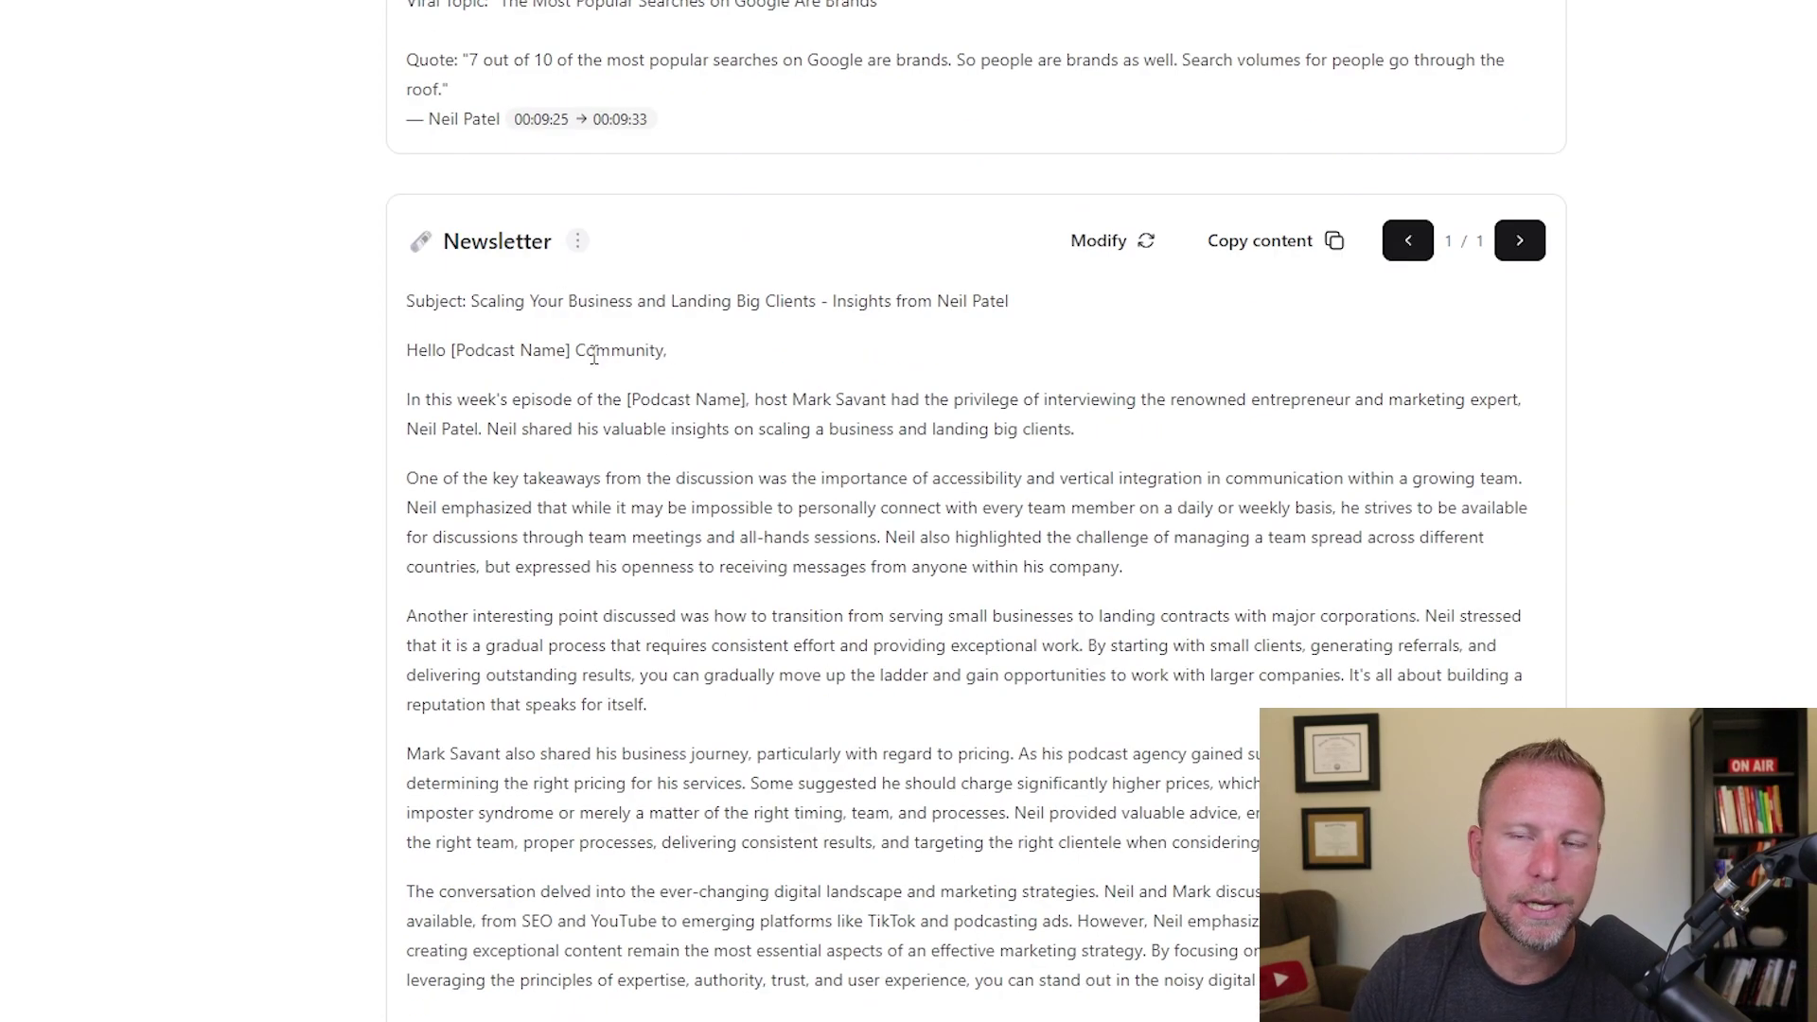
scroll(558, 382, down, 12)
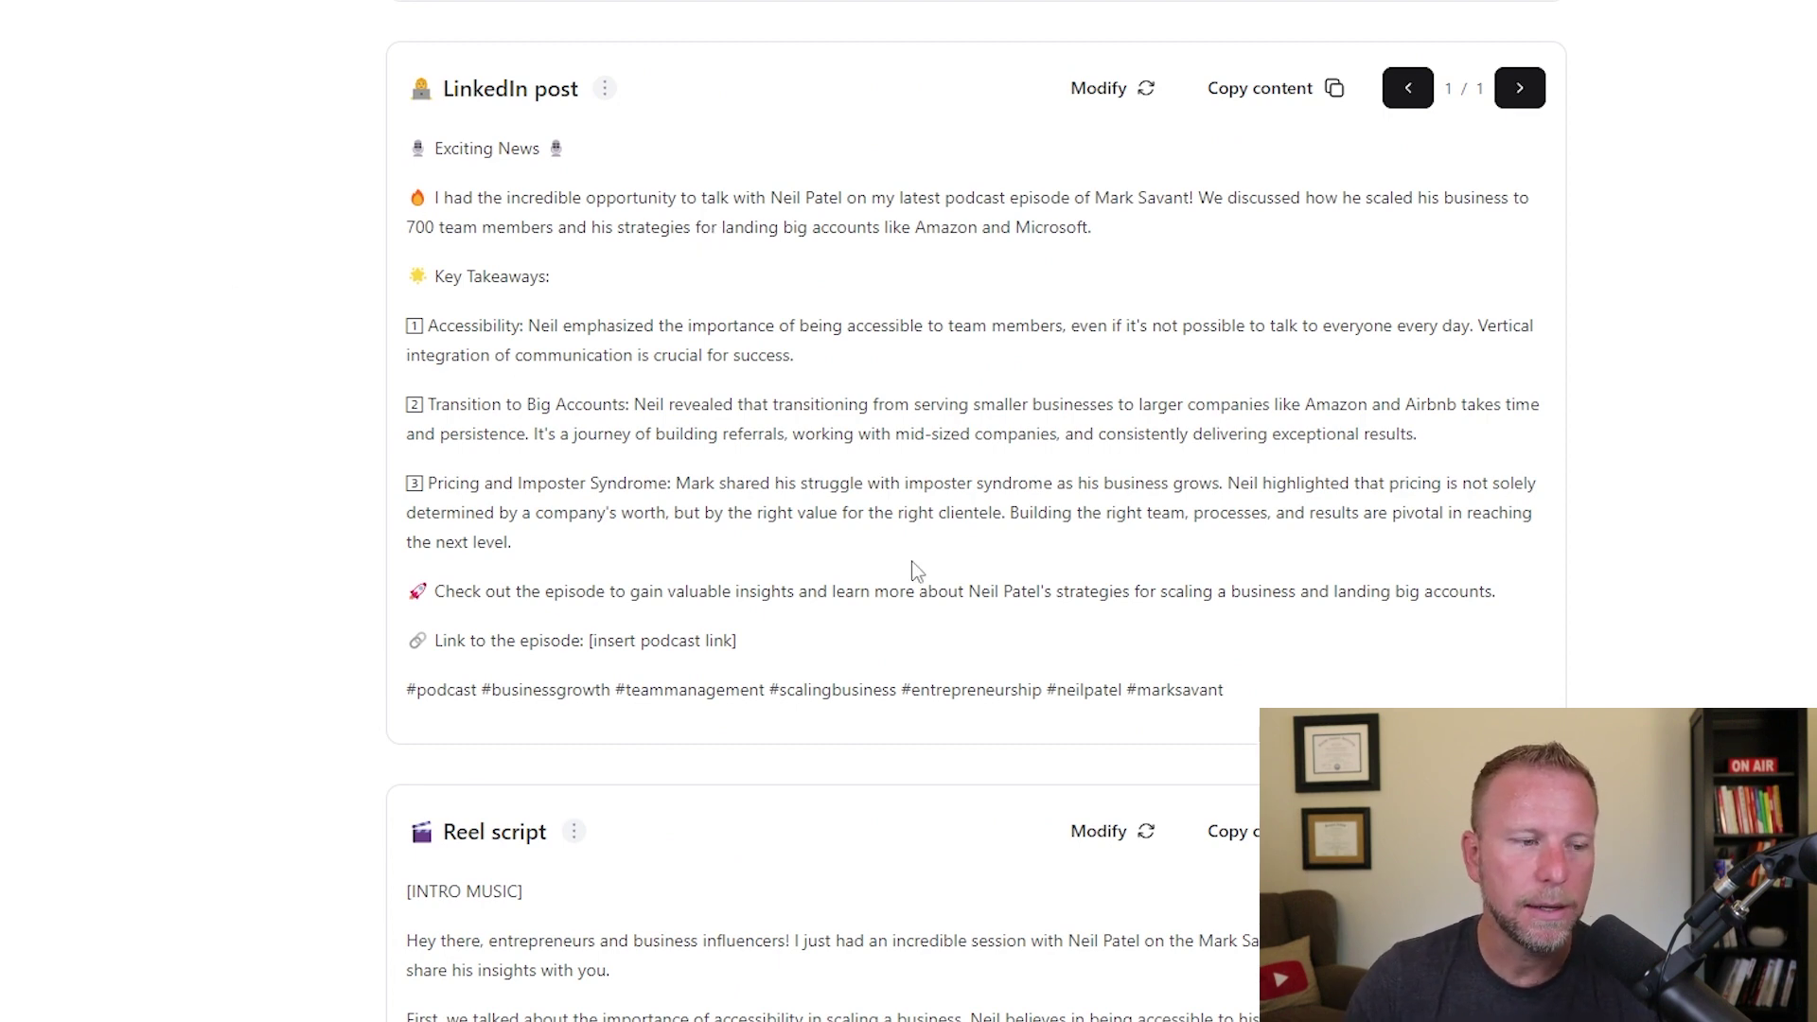
scroll(660, 426, down, 6)
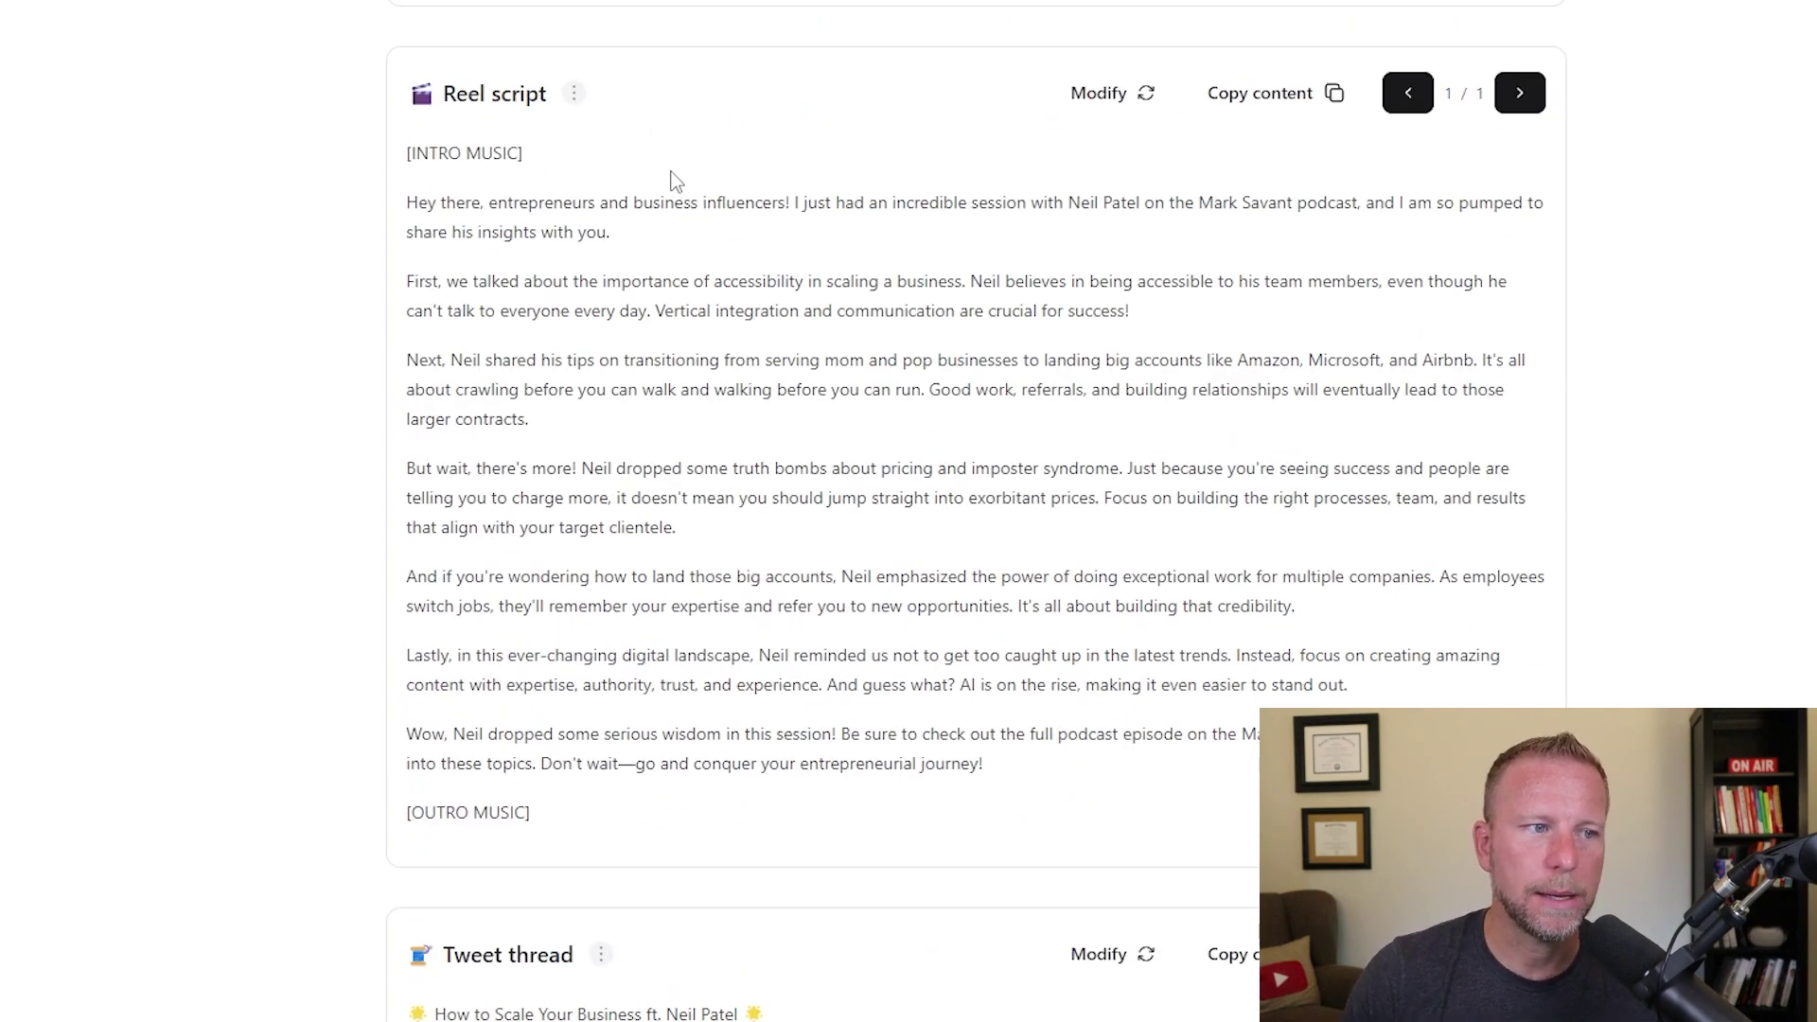
scroll(682, 156, down, 9)
scroll(689, 114, down, 14)
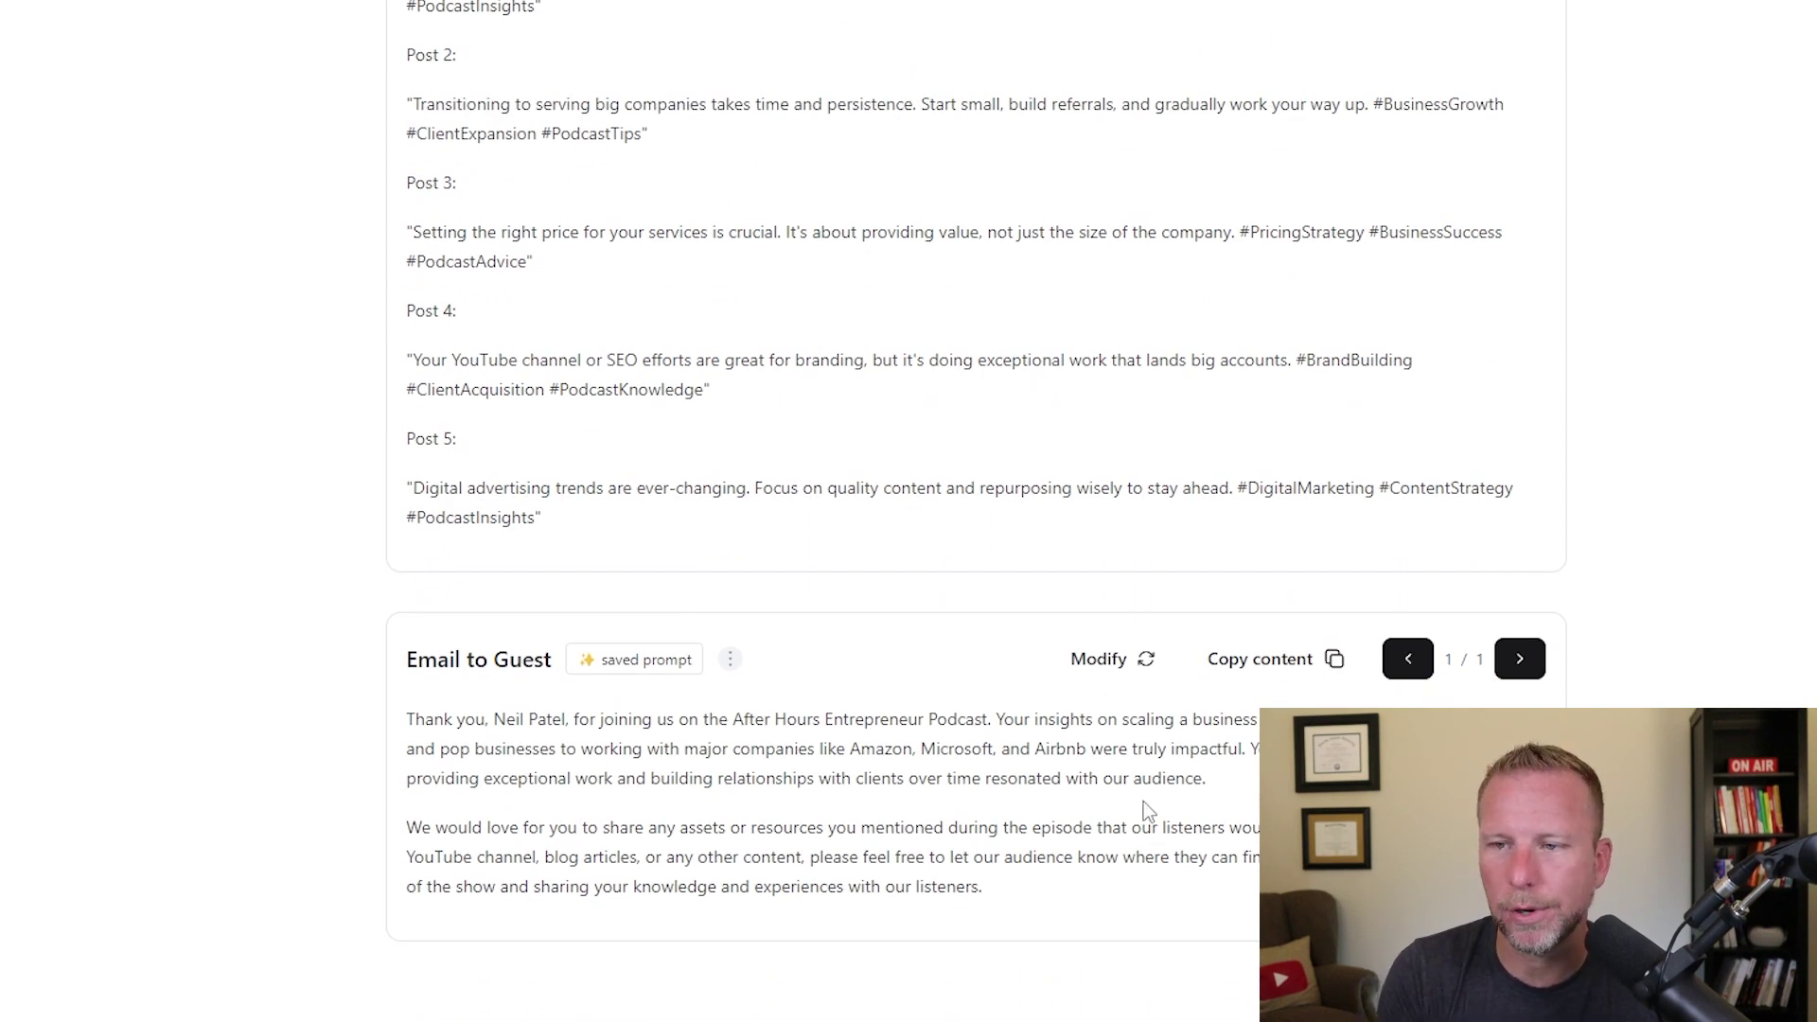
scroll(1143, 803, up, 13)
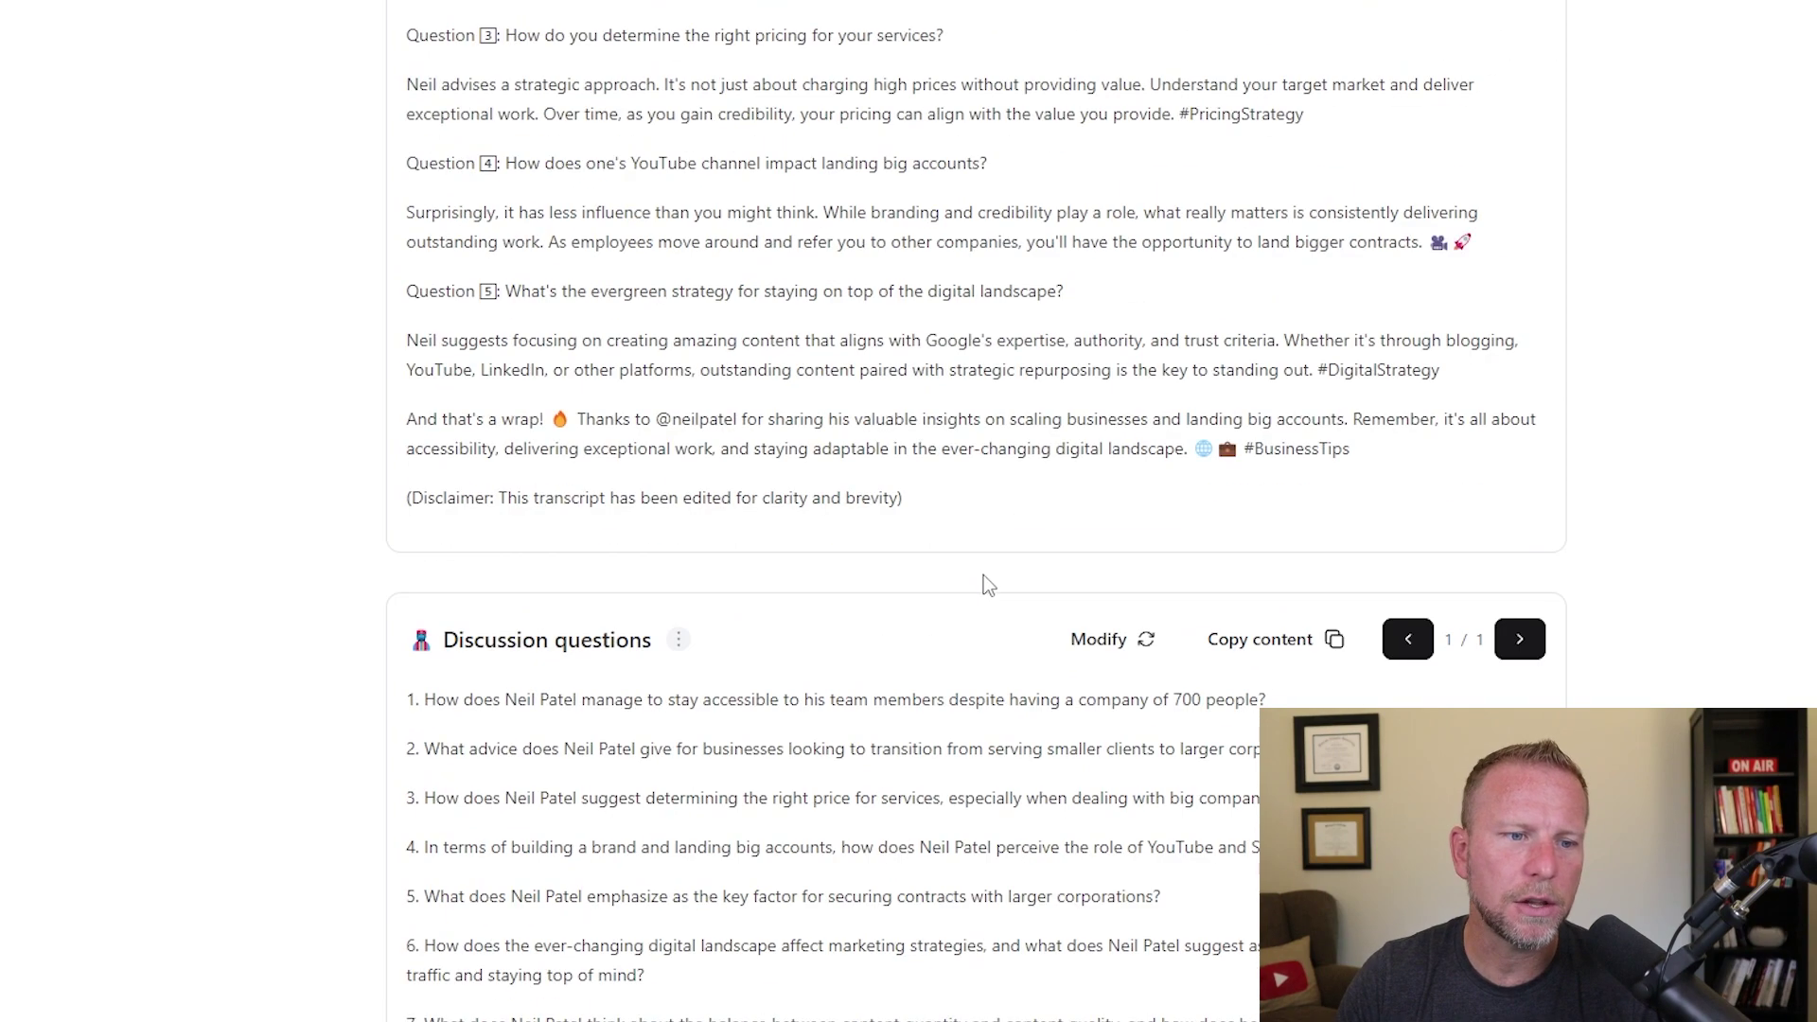
scroll(941, 606, down, 13)
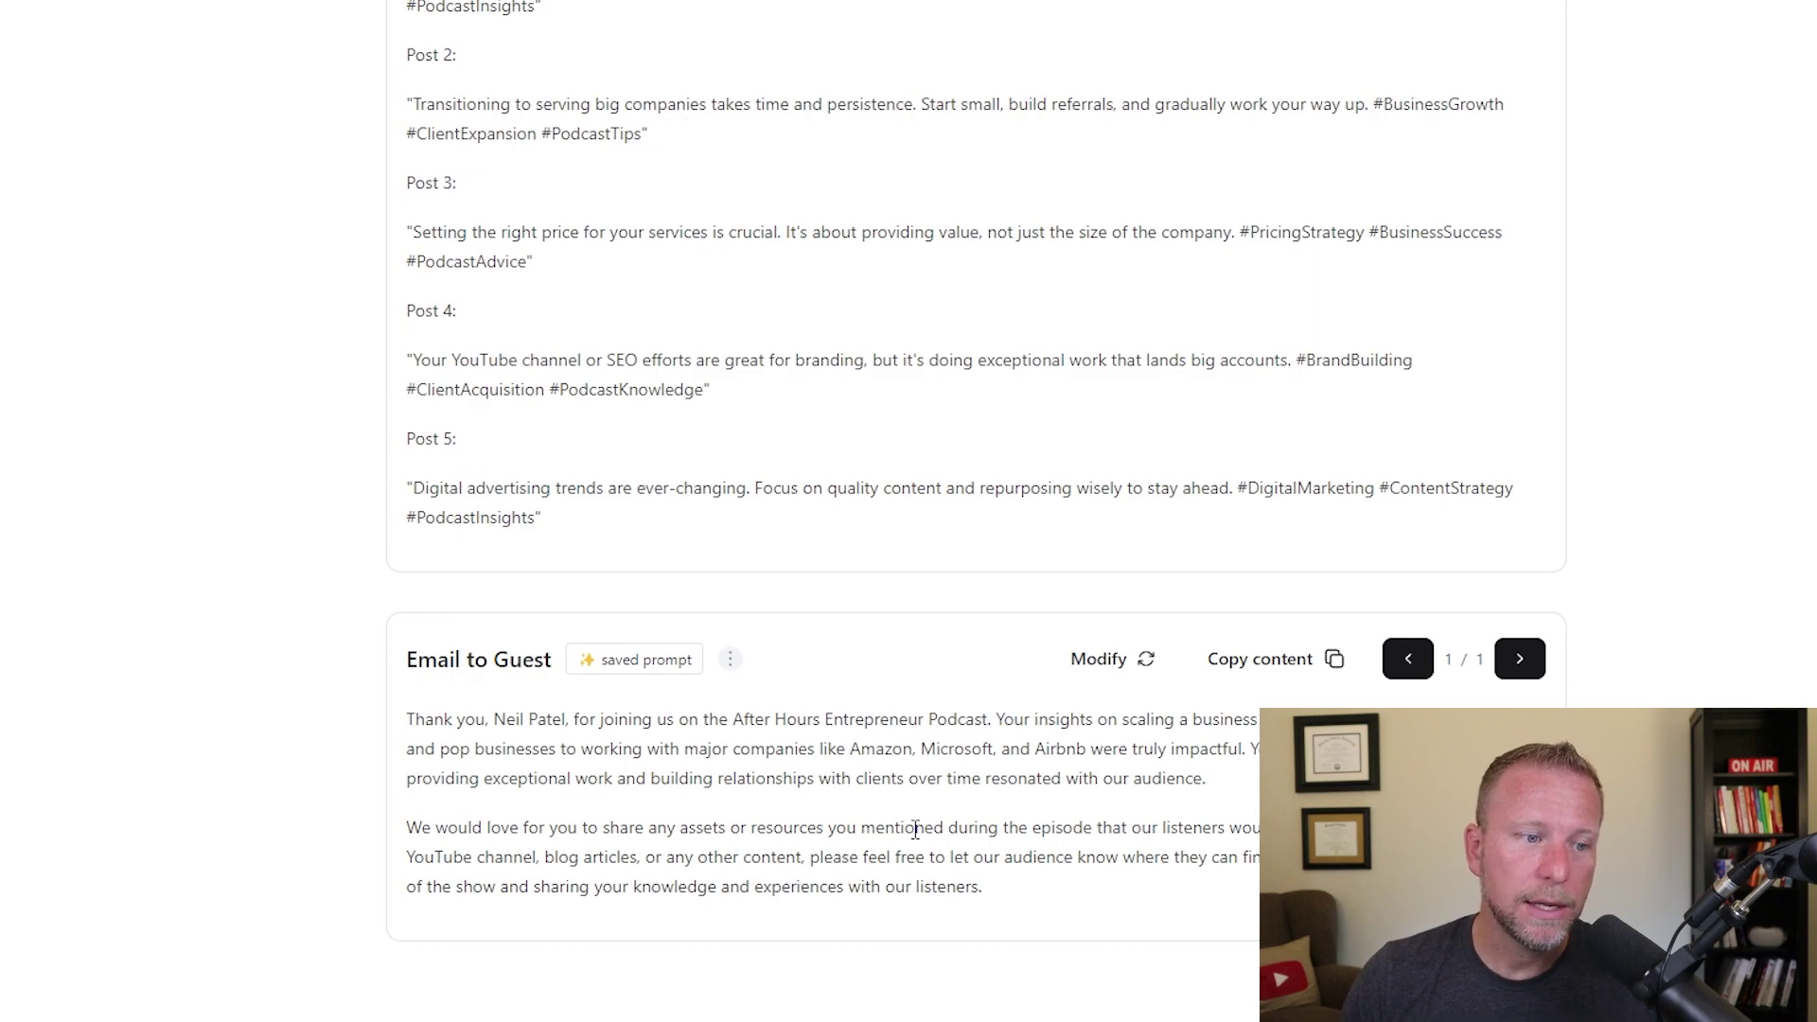
drag(872, 857, 354, 729)
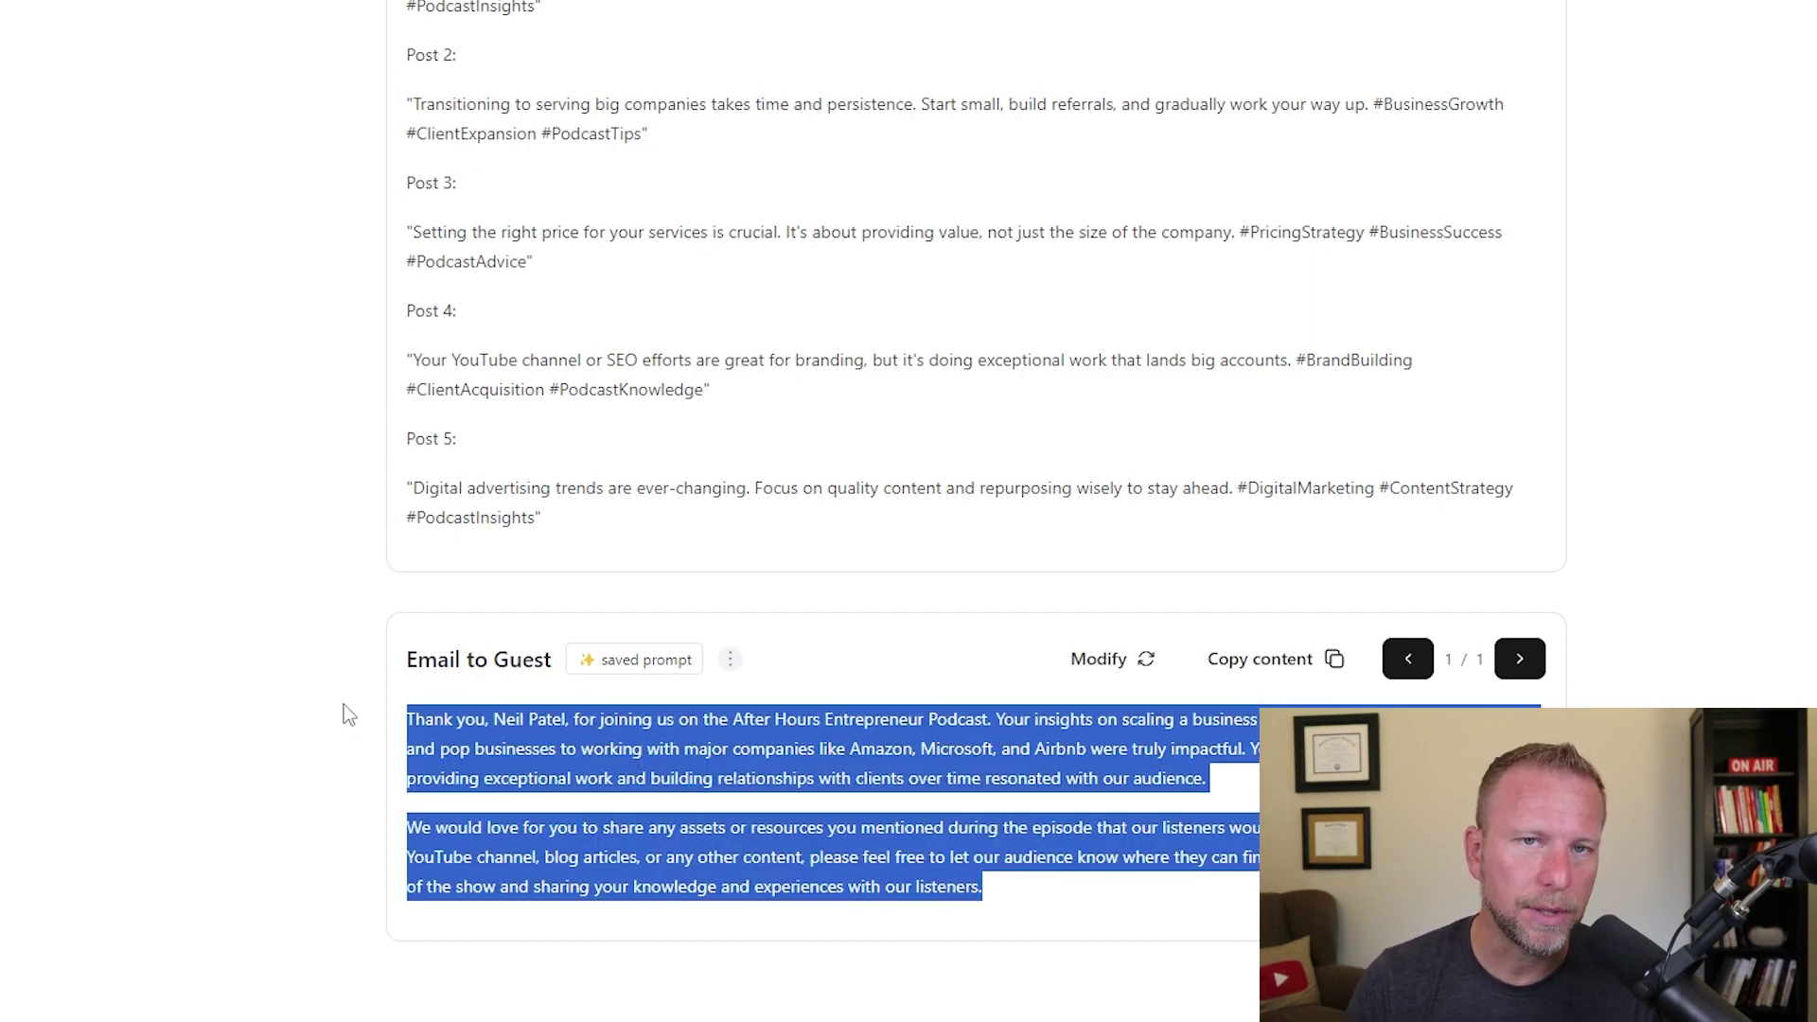
scroll(1161, 566, up, 20)
scroll(1112, 515, up, 10)
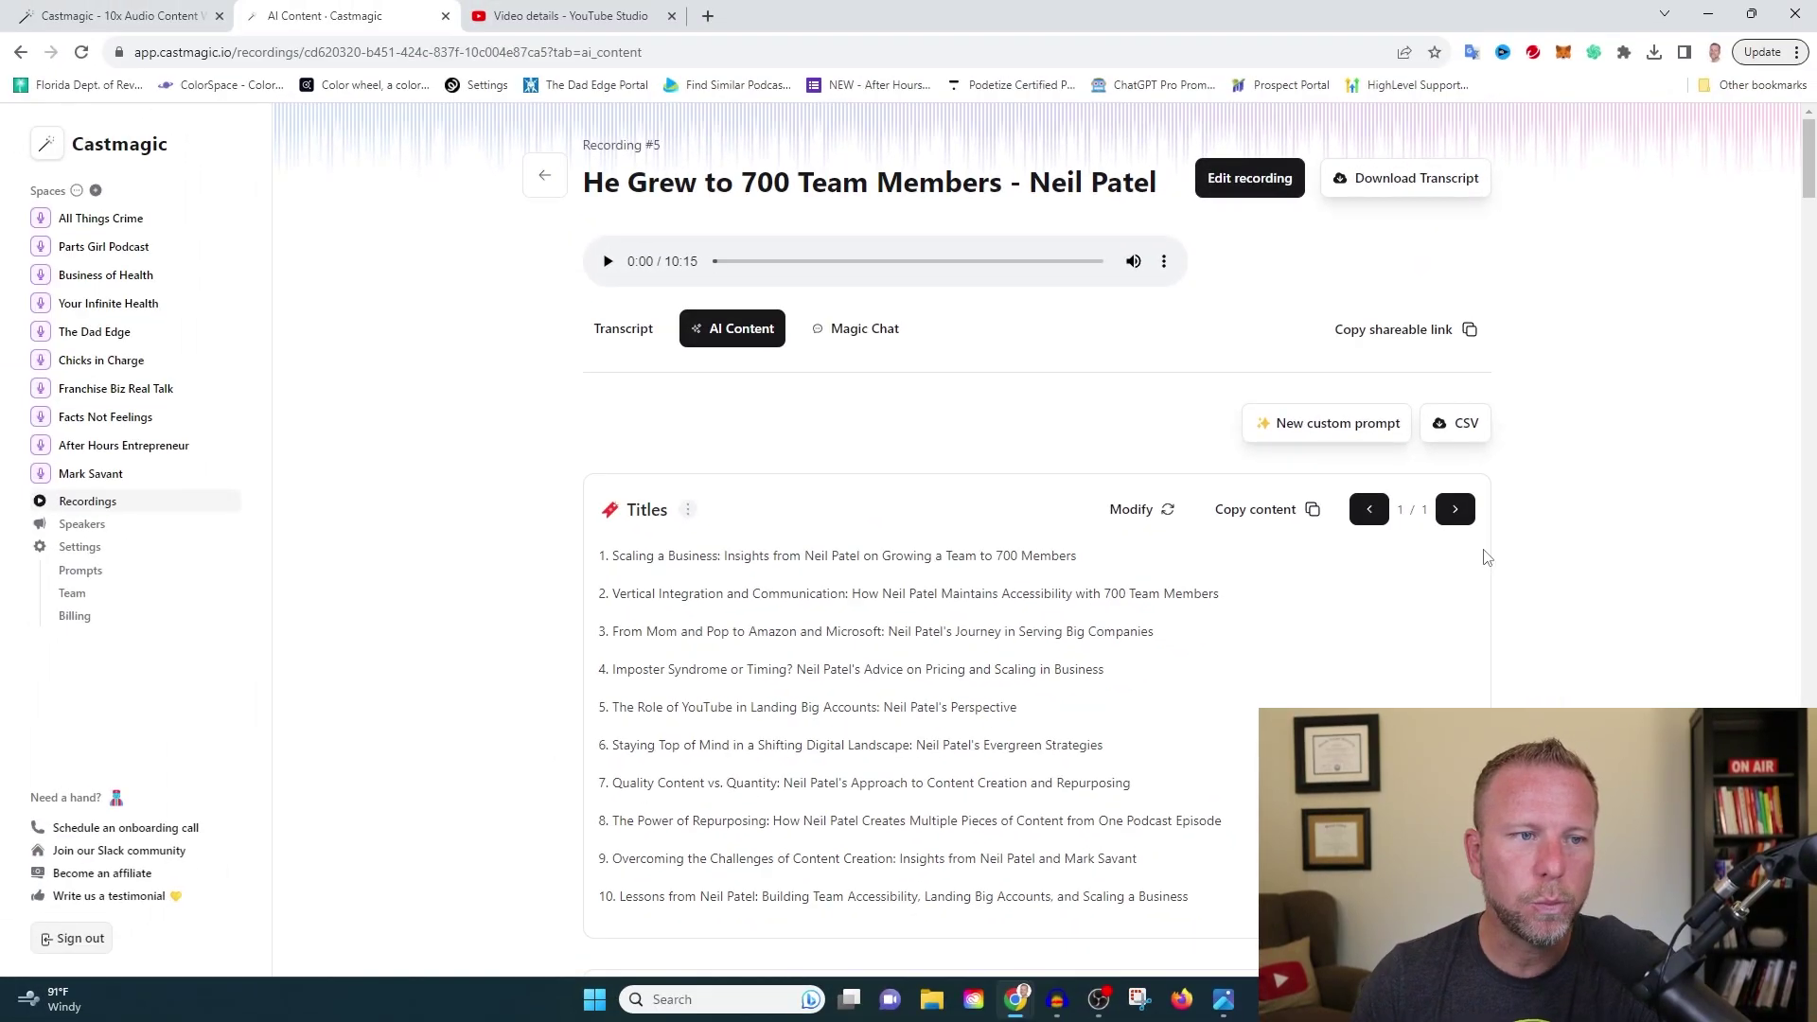
scroll(1486, 559, down, 15)
scroll(1486, 580, up, 15)
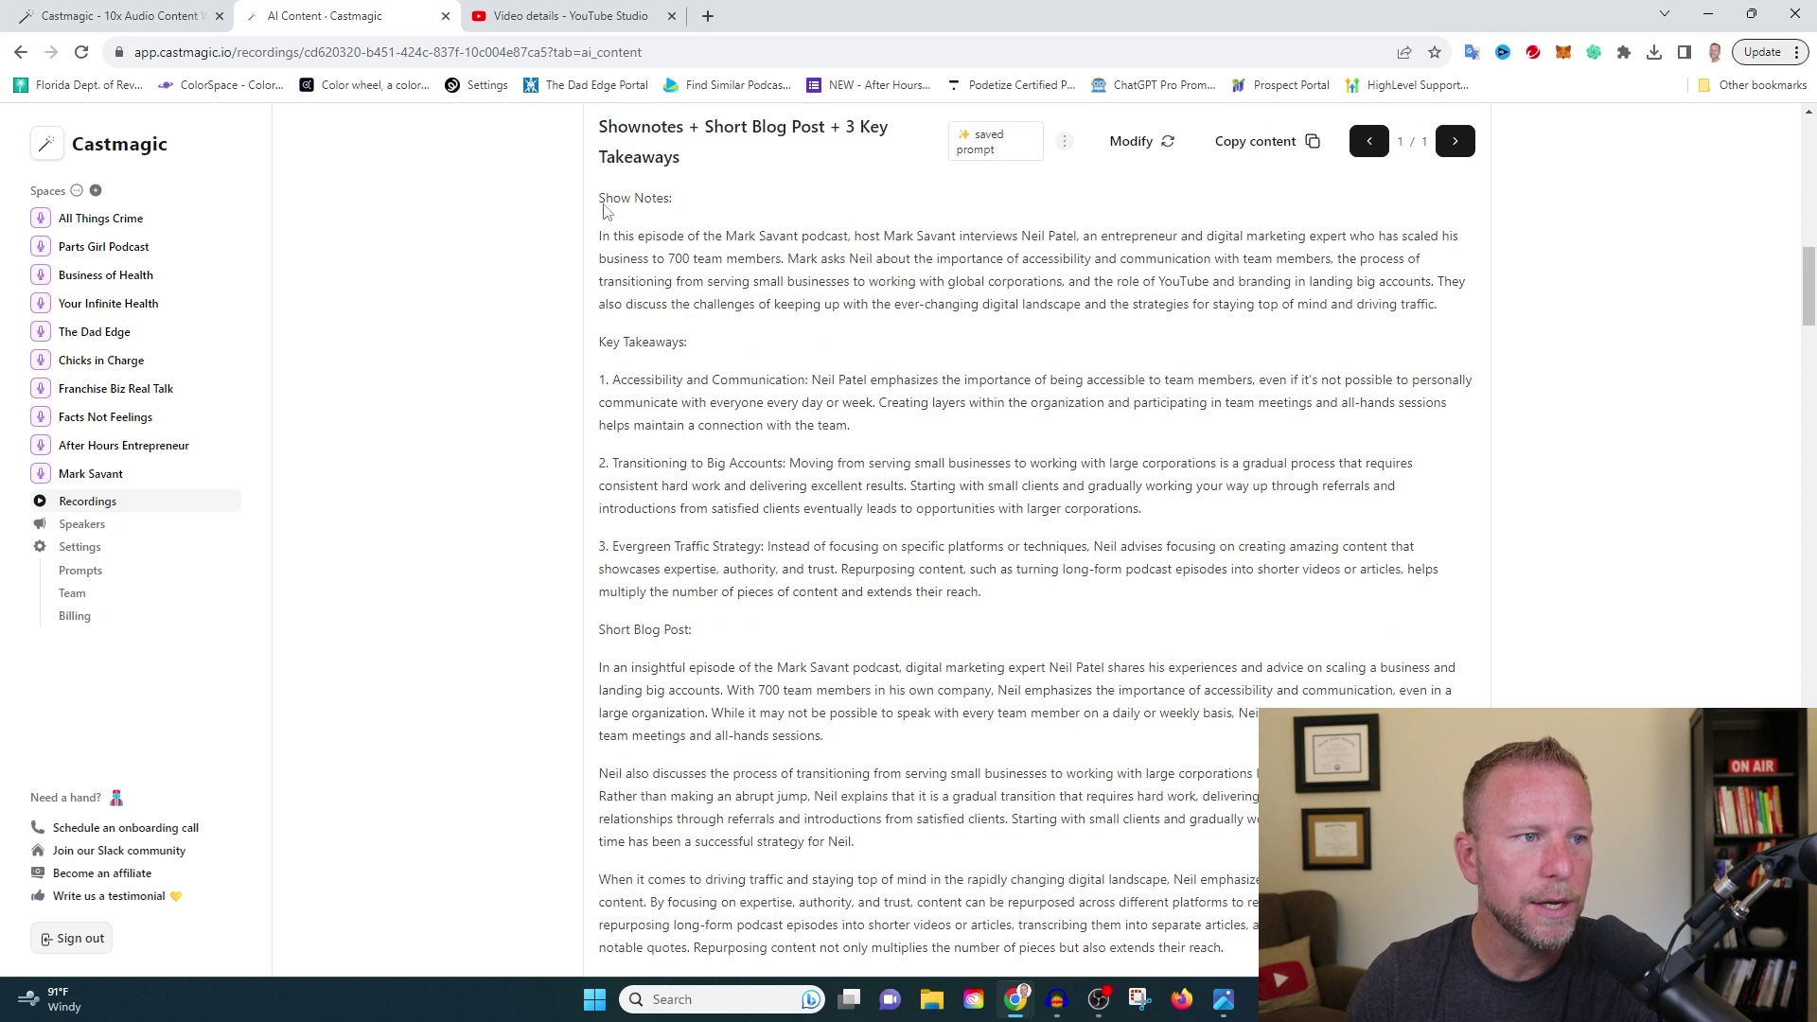
Copy the show notes summary and Key Takeaways and paste them at the top of the YouTube Studio description.
drag(600, 242, 1086, 594)
right_click(784, 289)
click(832, 306)
click(568, 16)
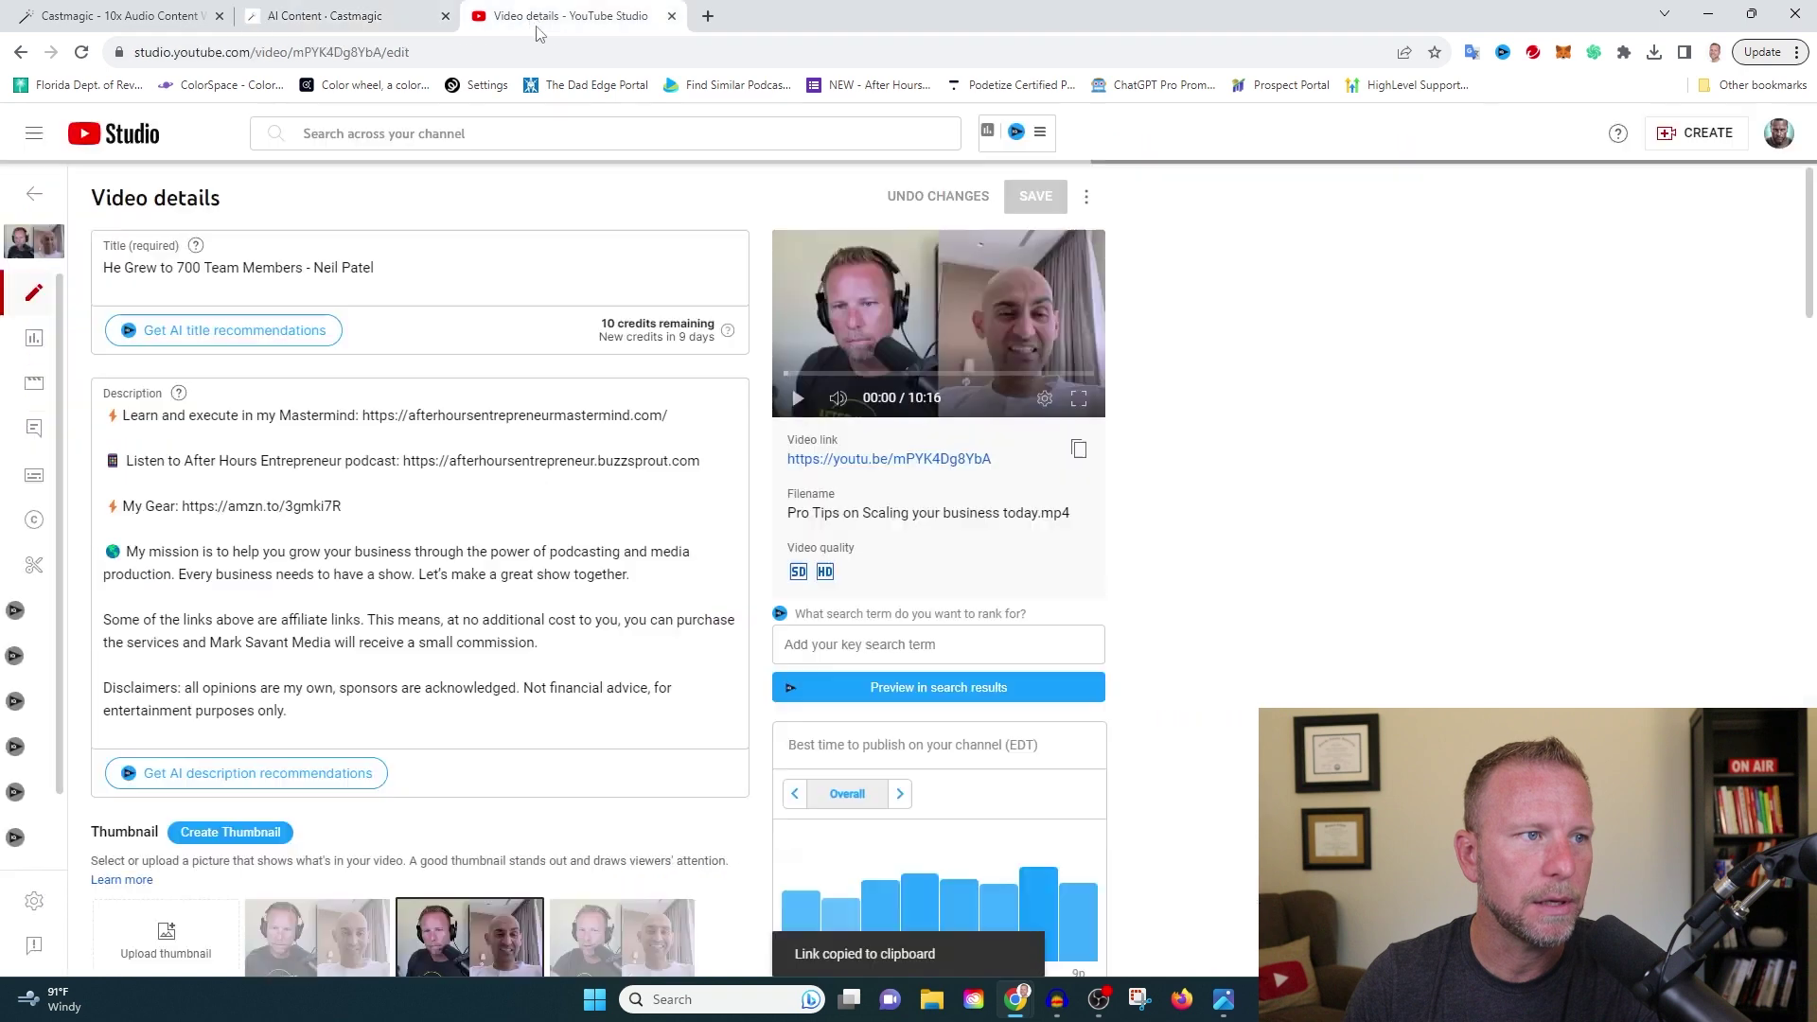
click(105, 416)
key(Return)
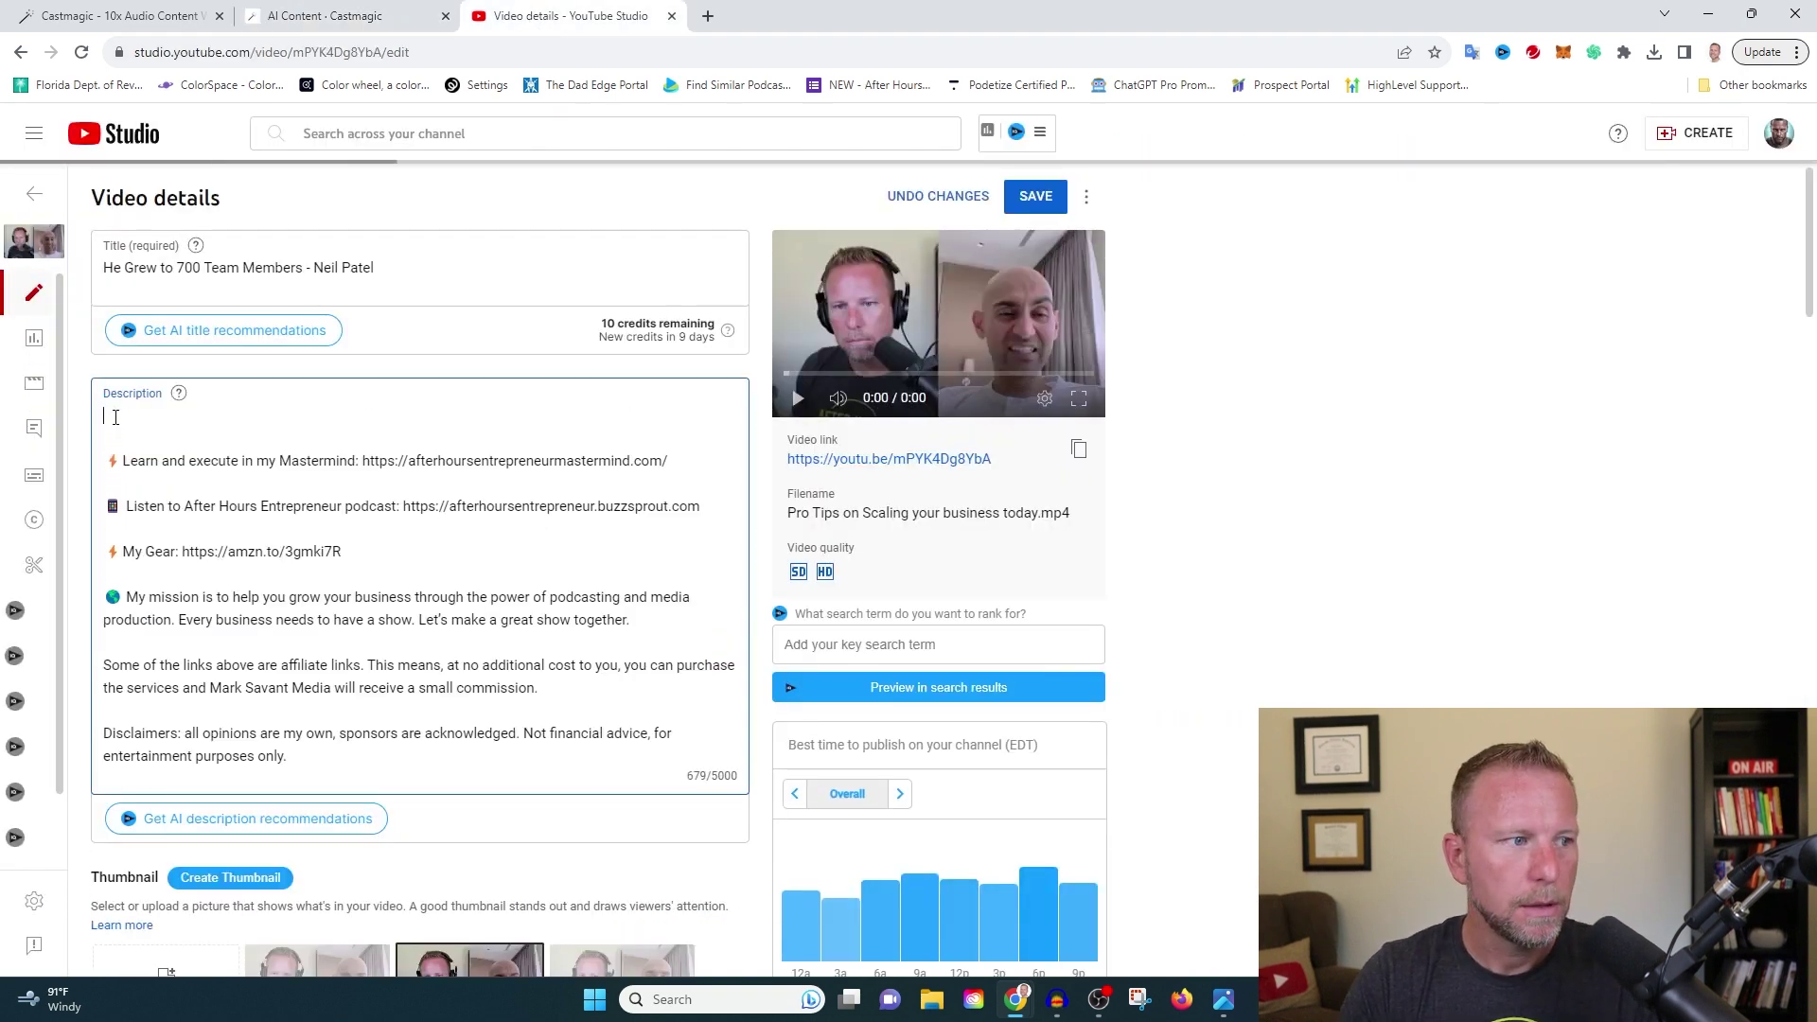
key(ctrl+v)
Add blank lines around the Key Takeaways heading and between the numbered takeaways.
click(728, 531)
key(Return)
key(Down)
key(End)
key(Return)
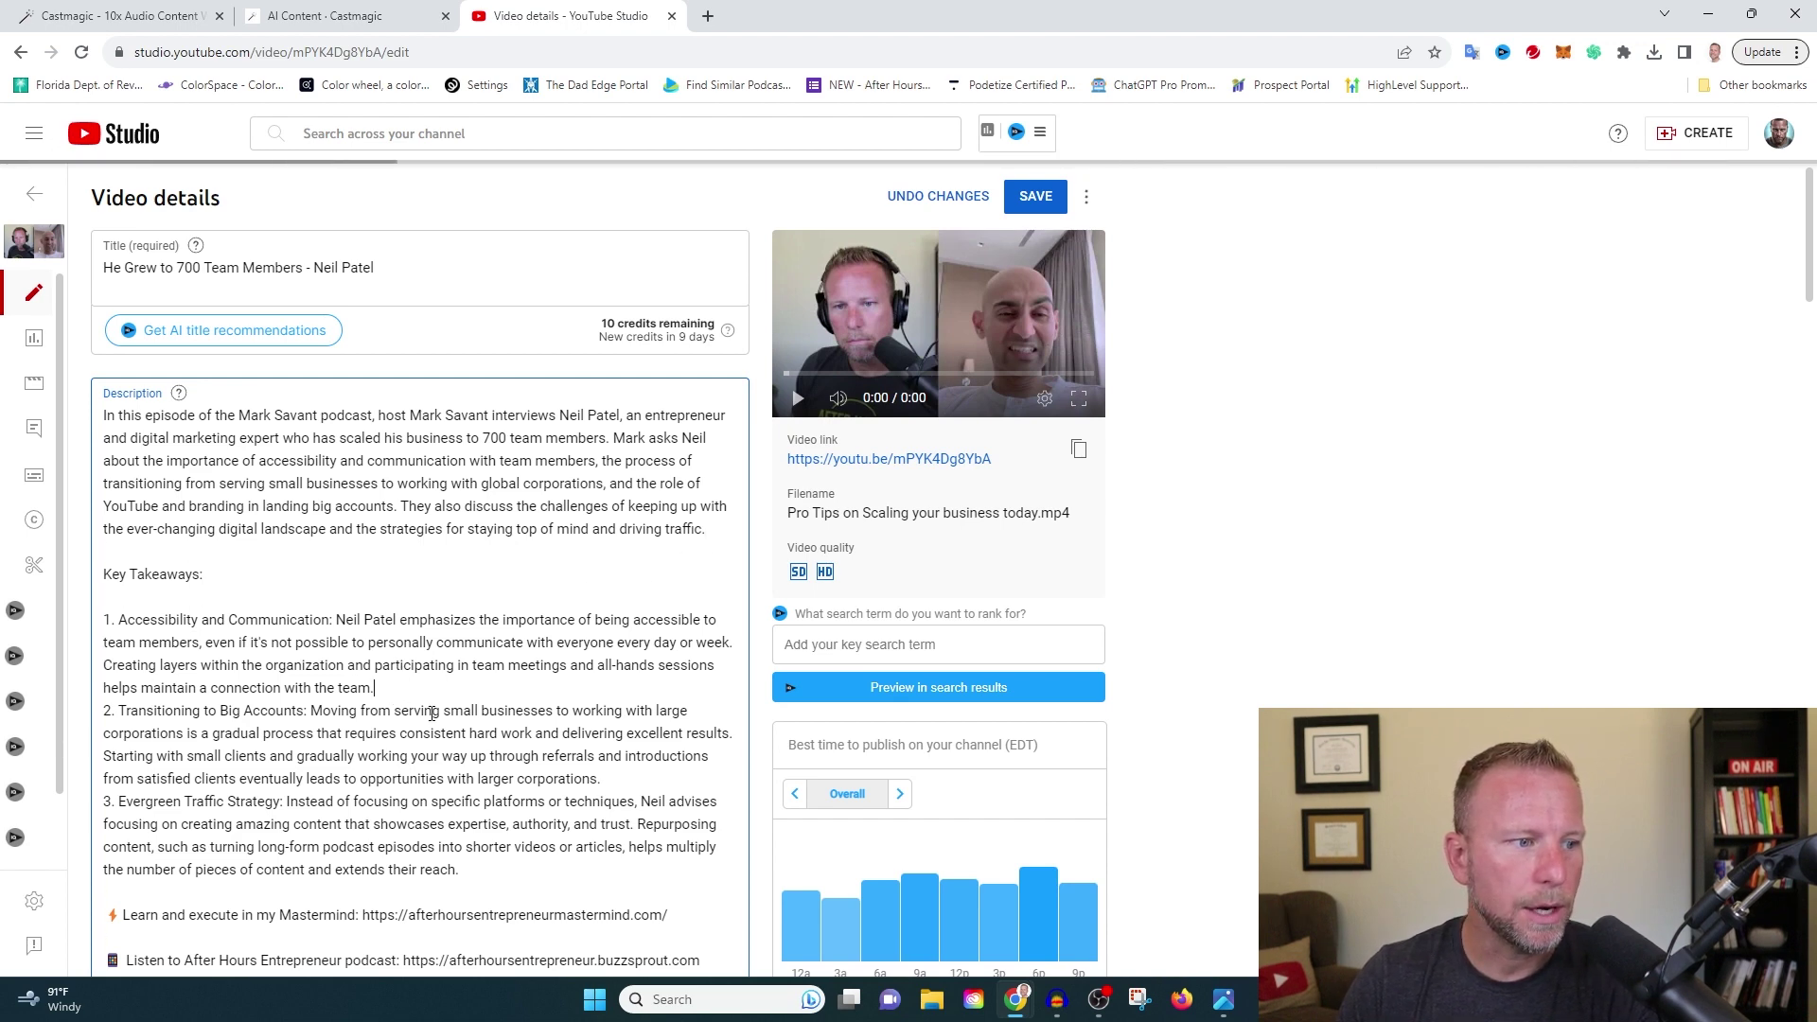
click(399, 686)
key(Return)
key(Down)
key(Down)
key(Down)
key(Down)
key(End)
key(Return)
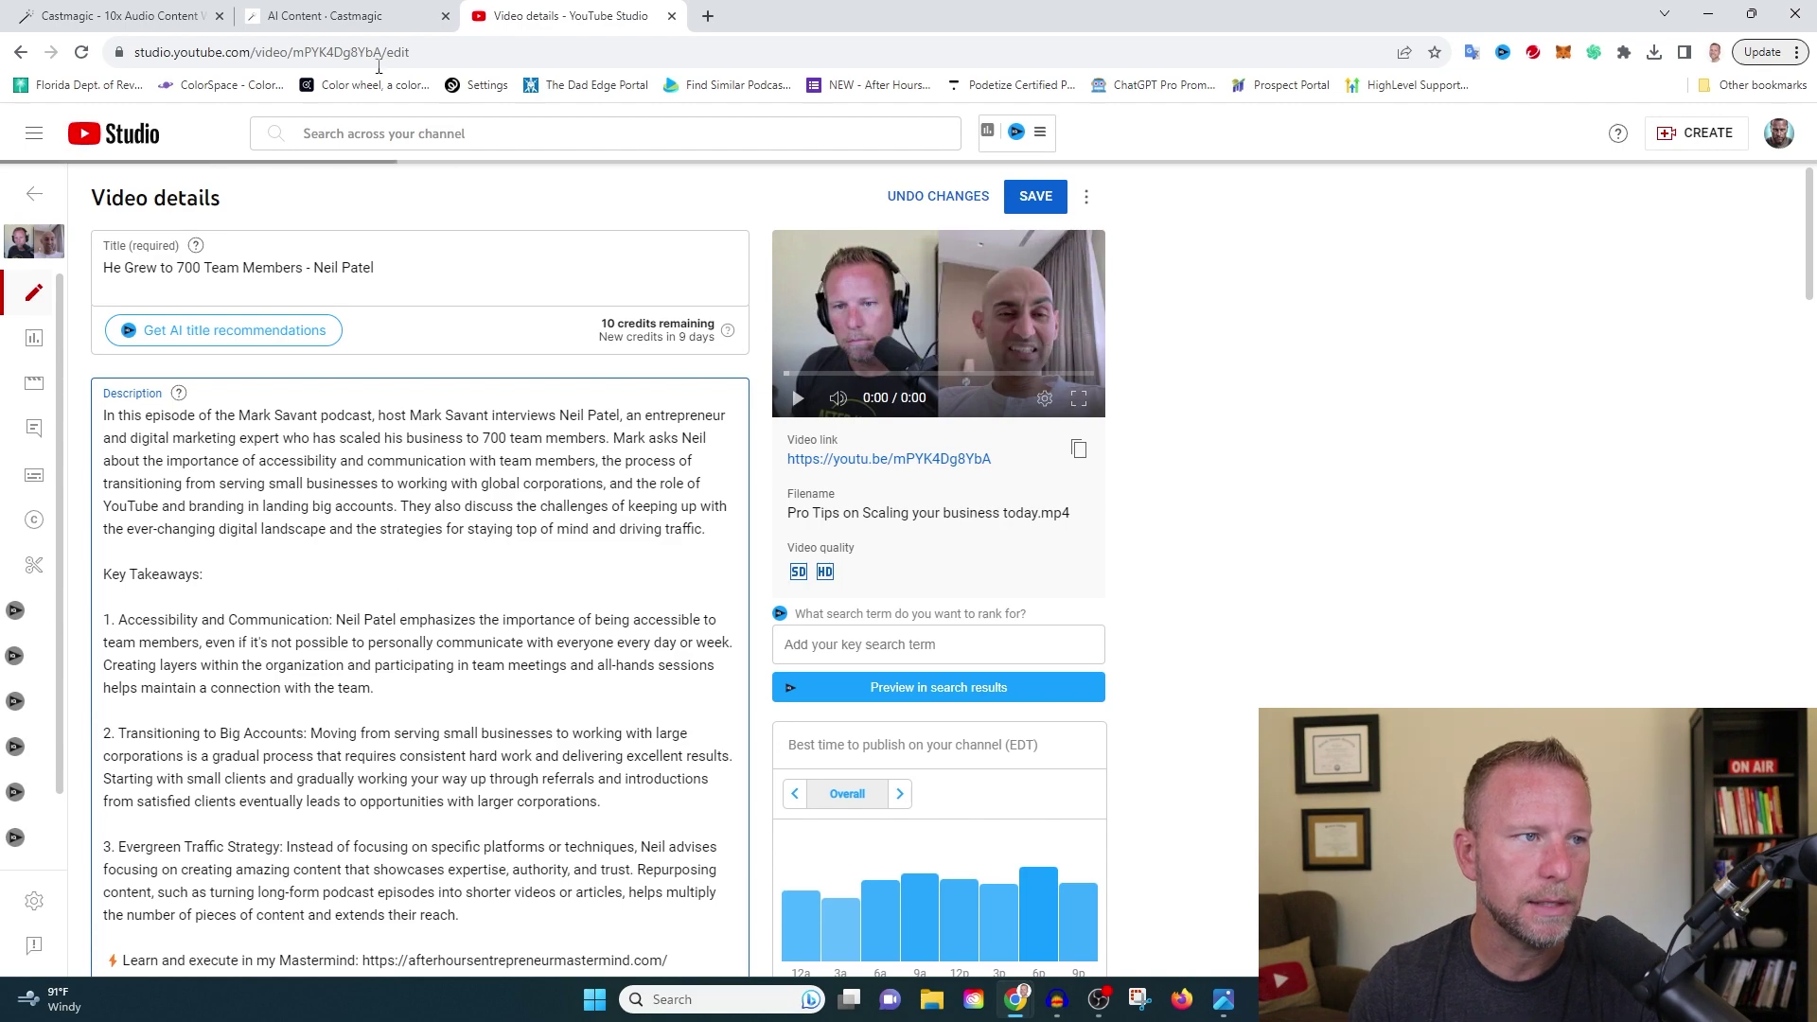
click(376, 18)
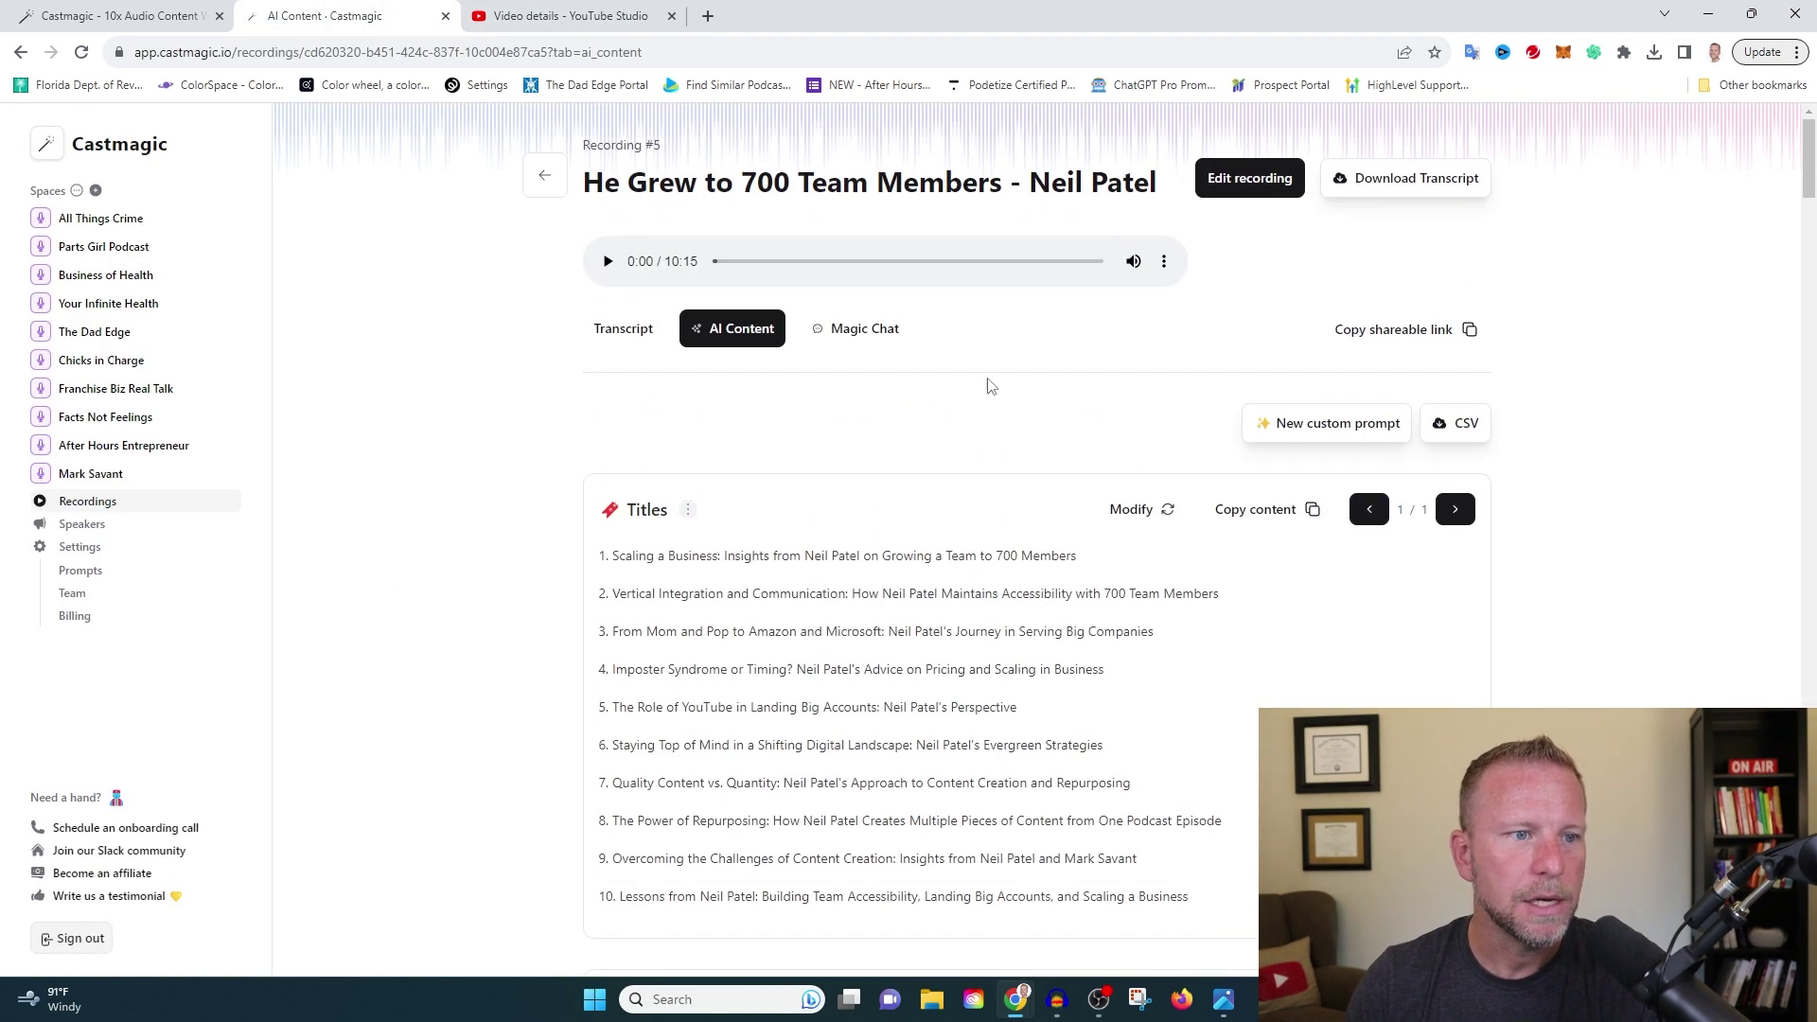
Ask Magic Chat for YouTube titles focused on the keywords AI, Business Development and Neil Patel.
click(850, 330)
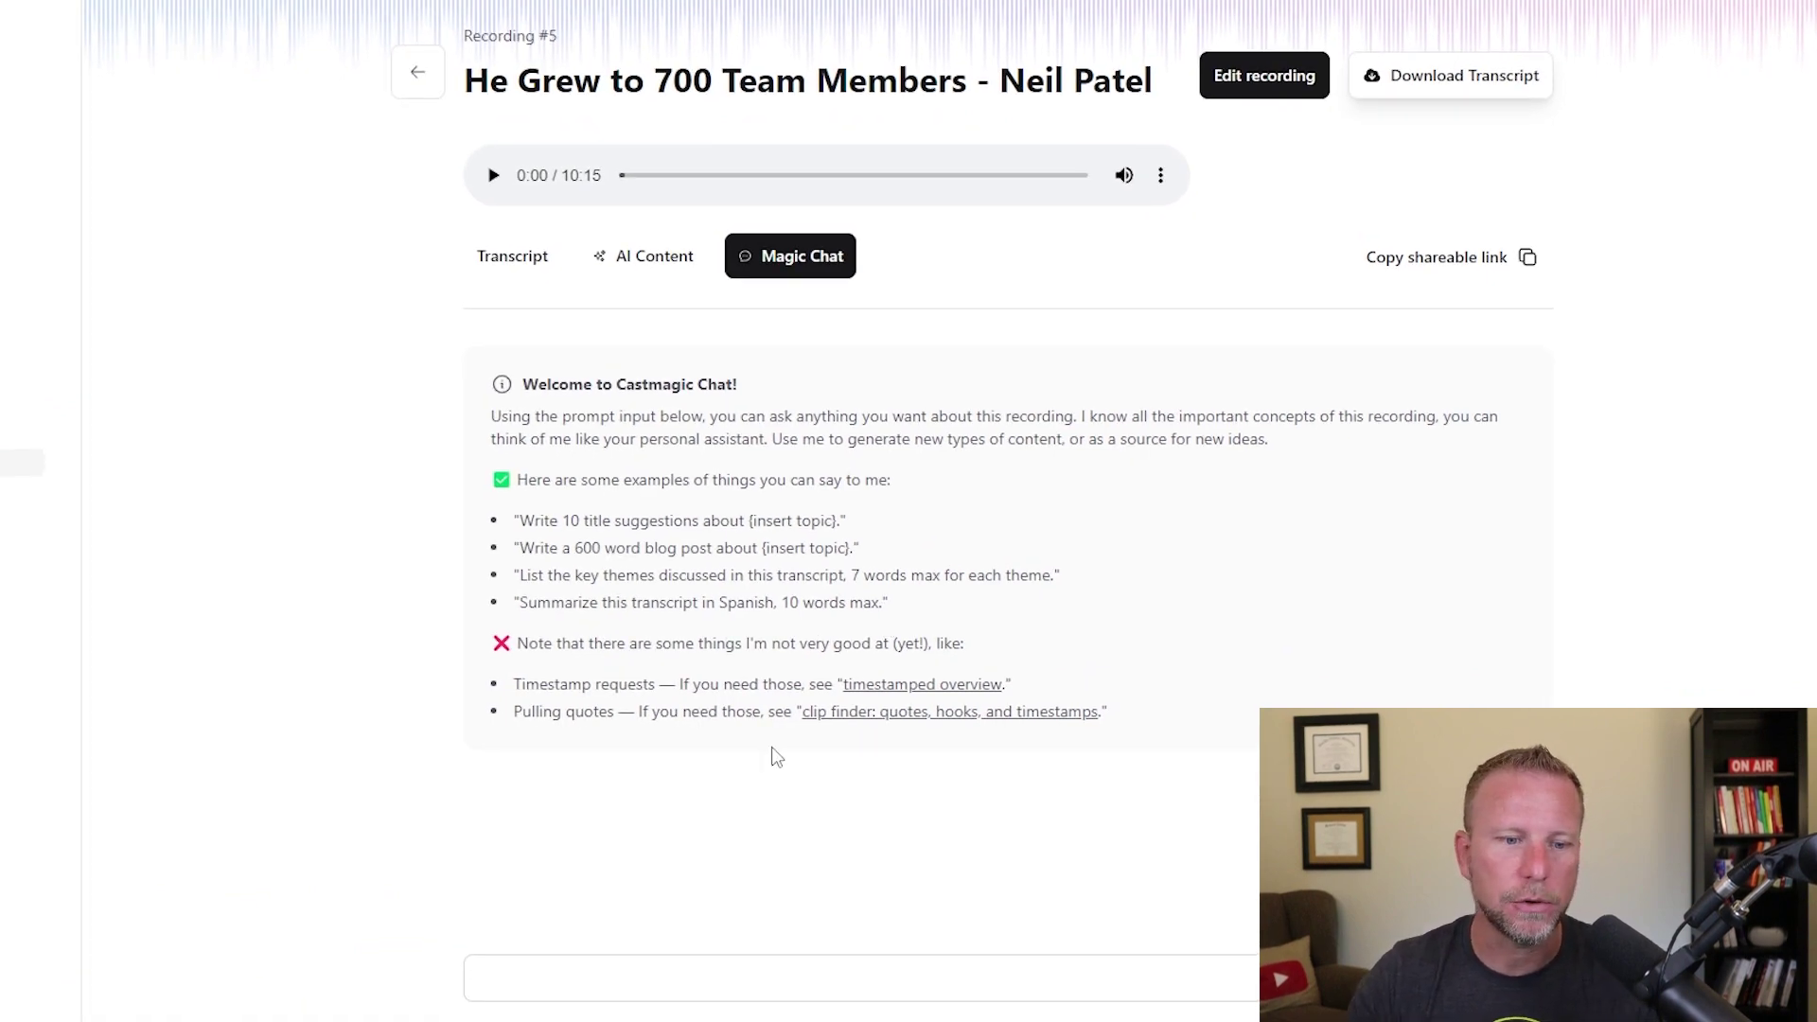
click(778, 989)
text(Please give me )
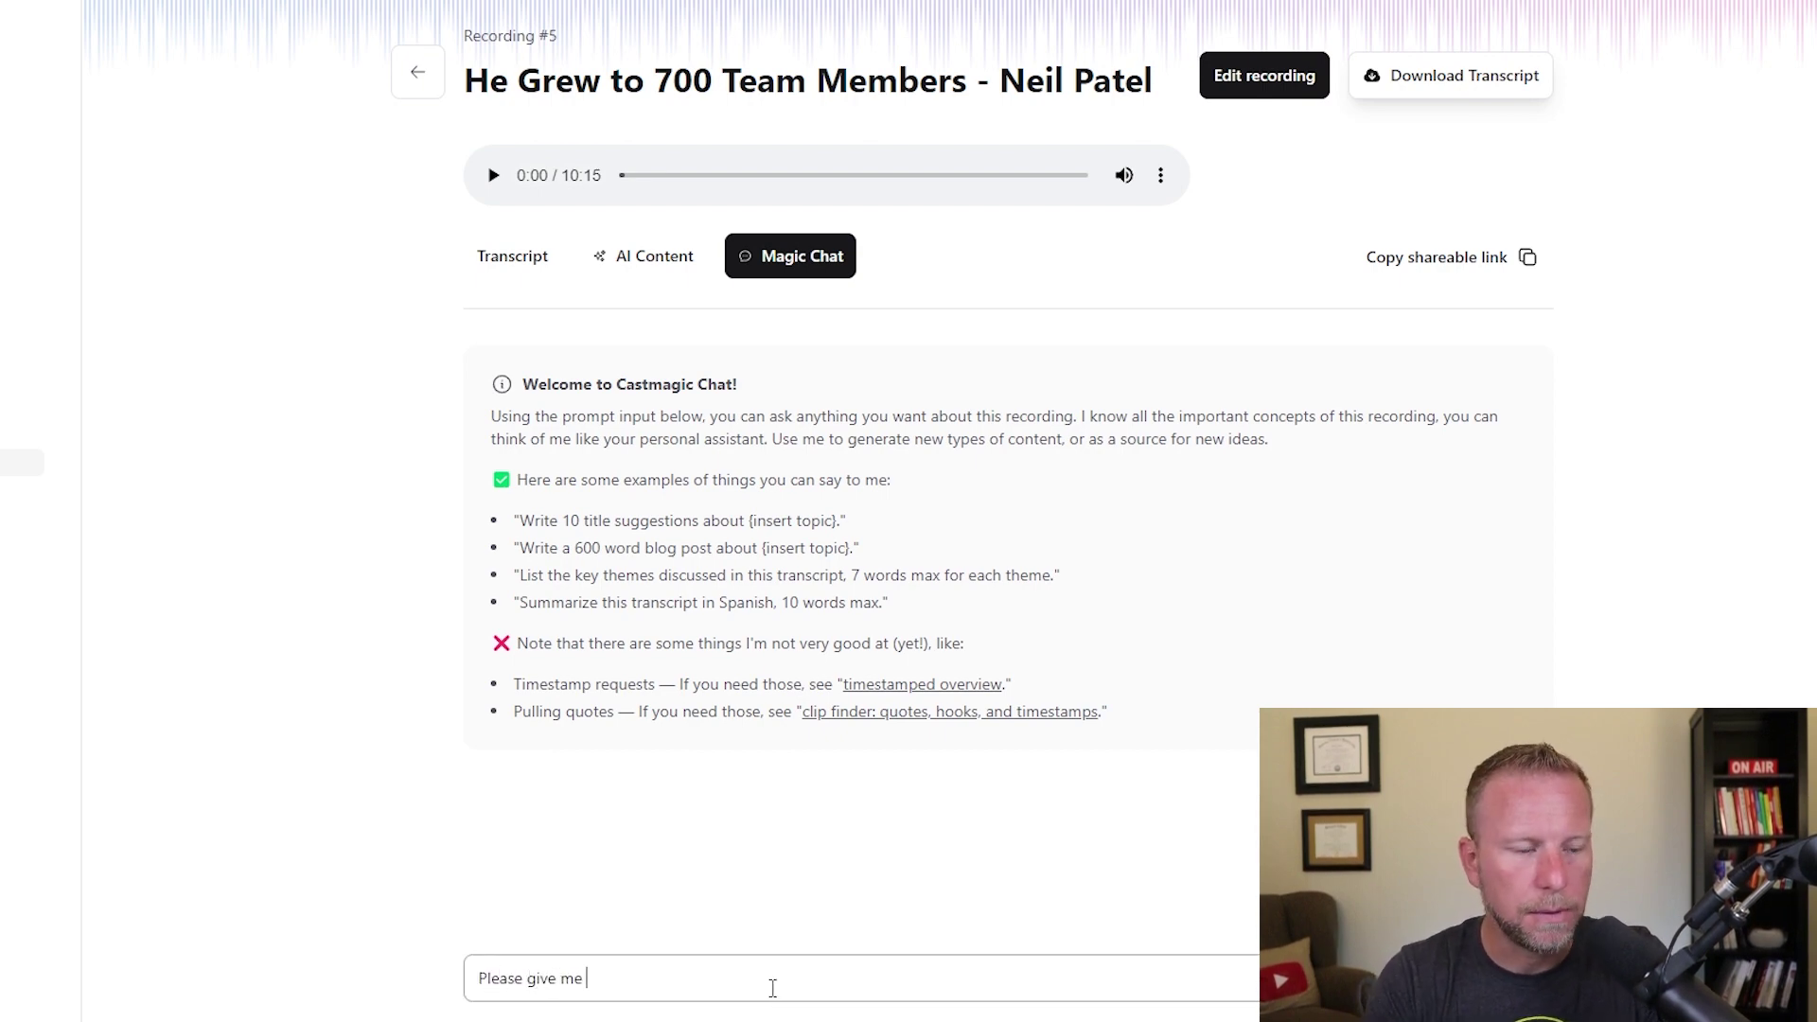
text(youtube titles. Focus on keywords AI, Bu)
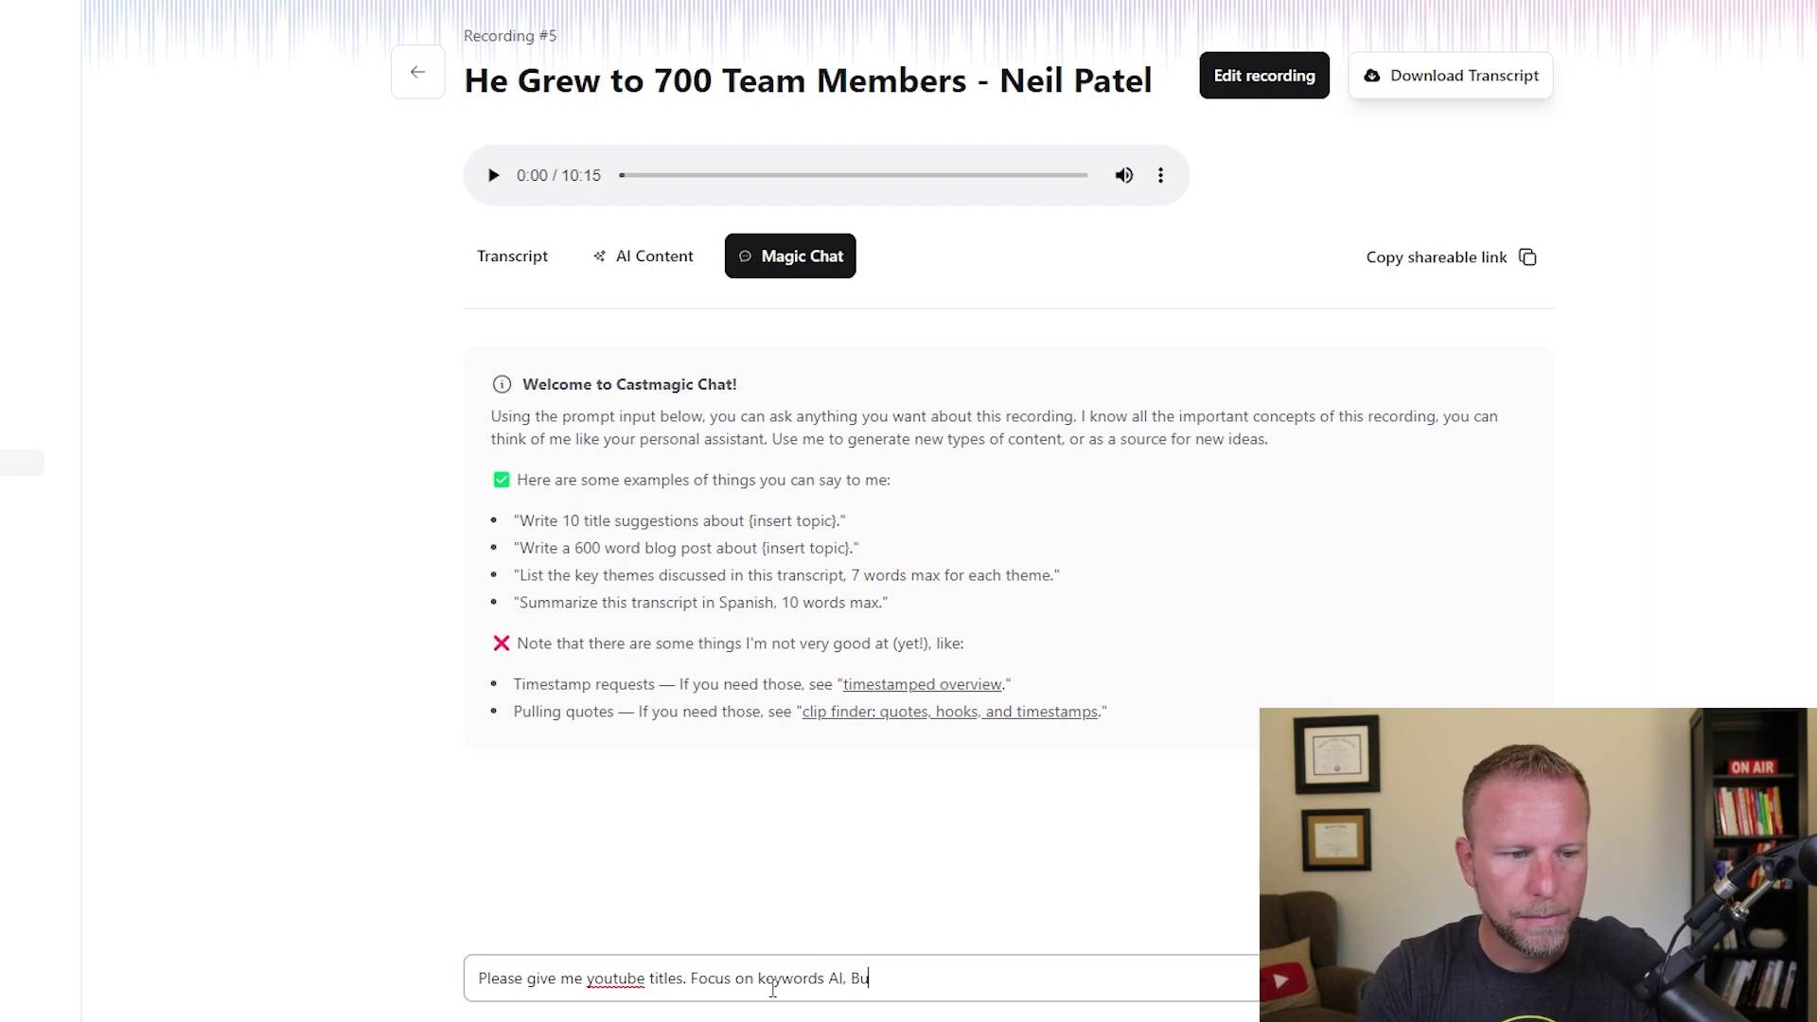
text(siness Development, and Neil Patel)
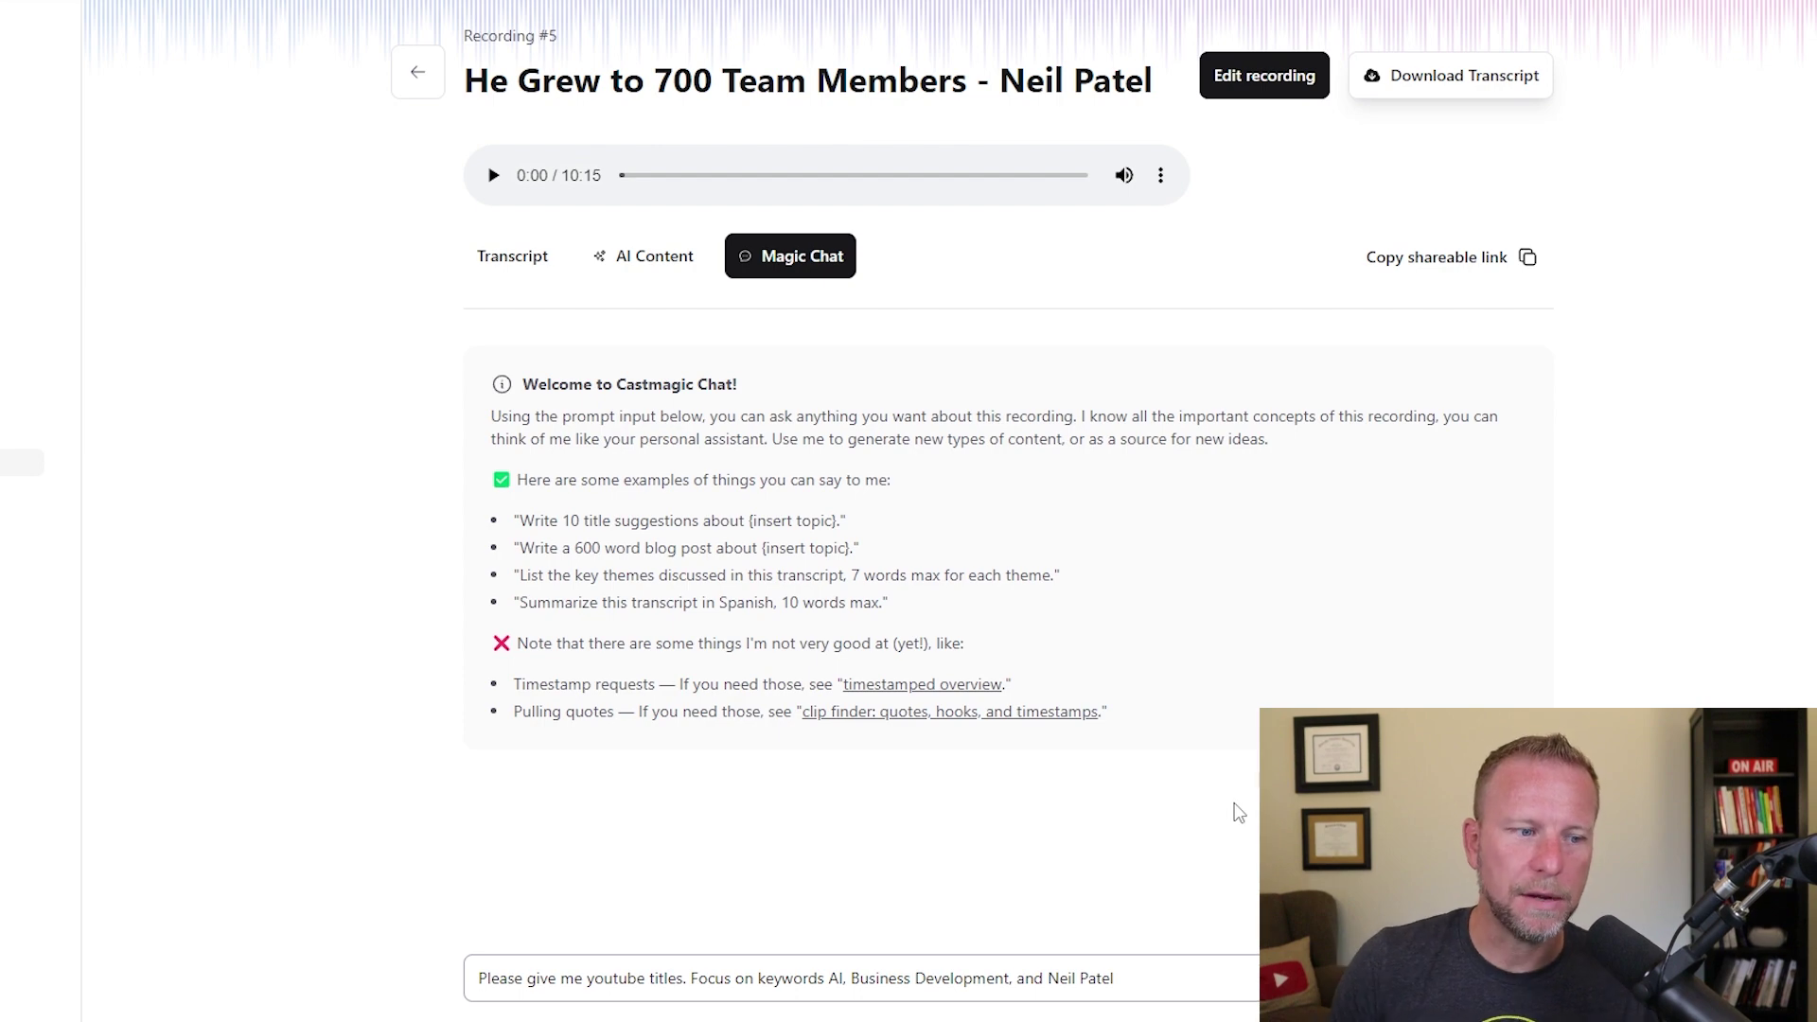
key(Return)
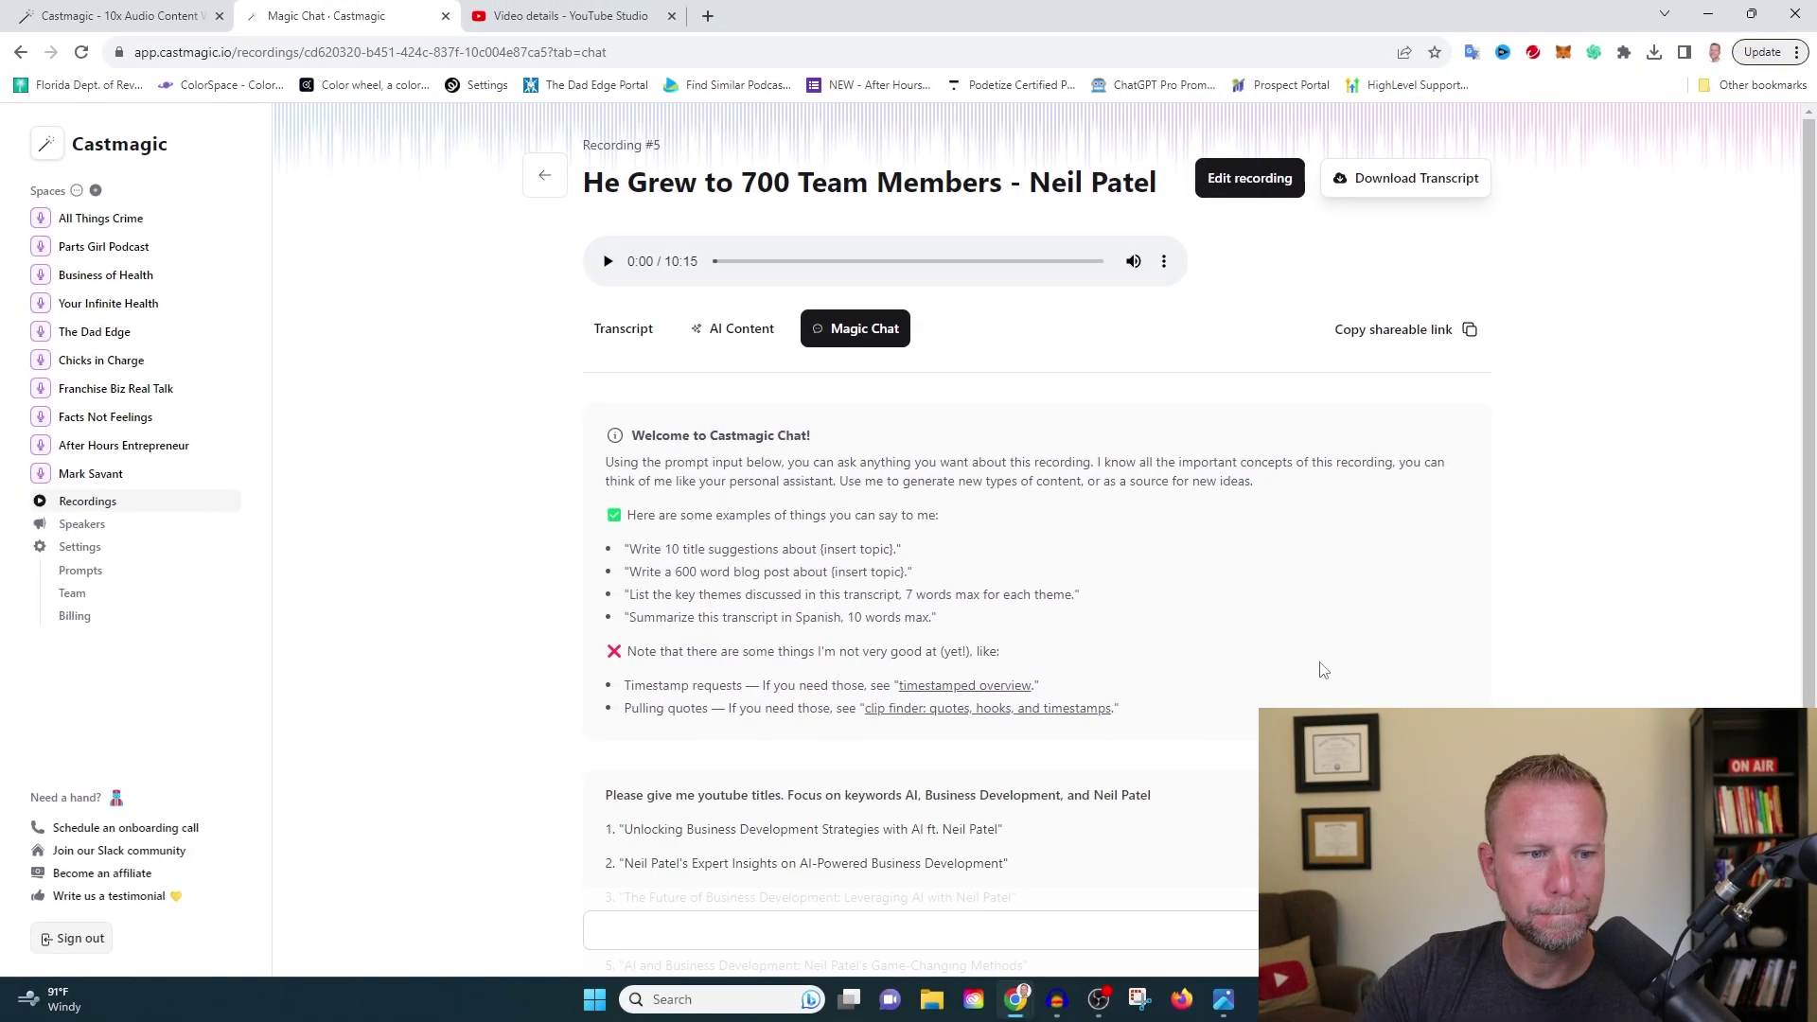
scroll(1323, 670, down, 4)
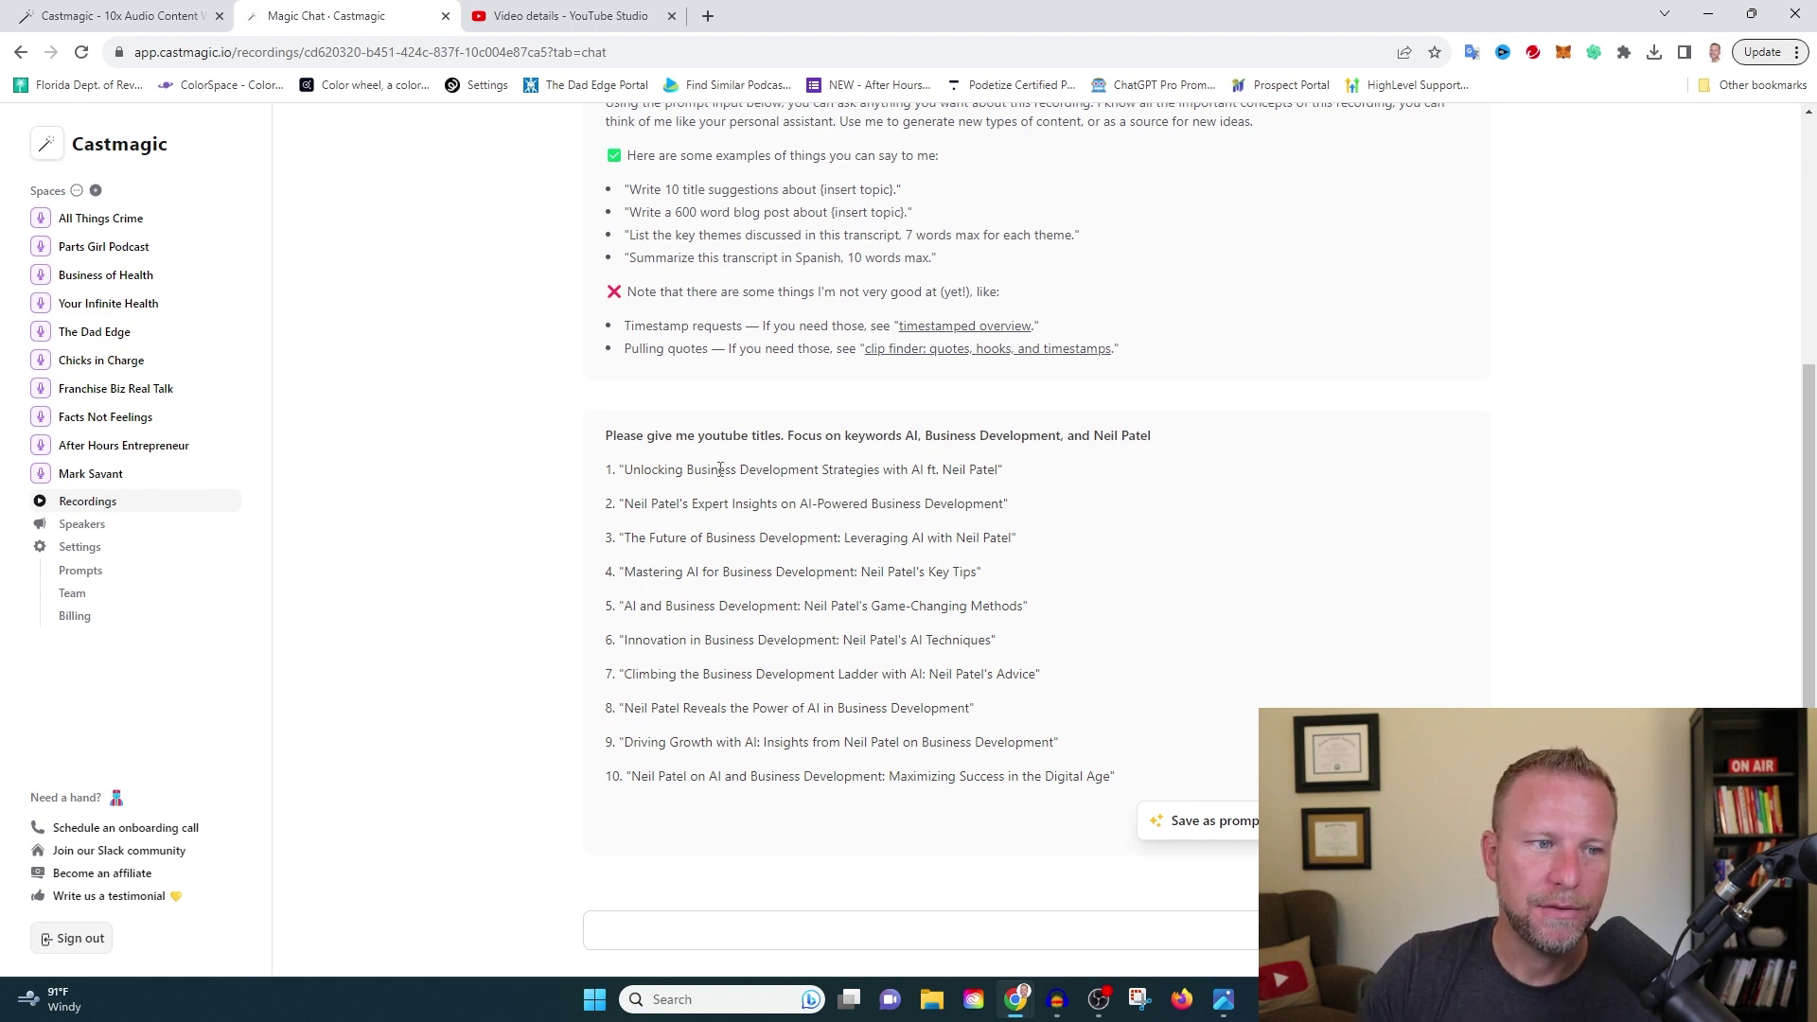
drag(624, 470, 1003, 470)
drag(627, 508, 1000, 496)
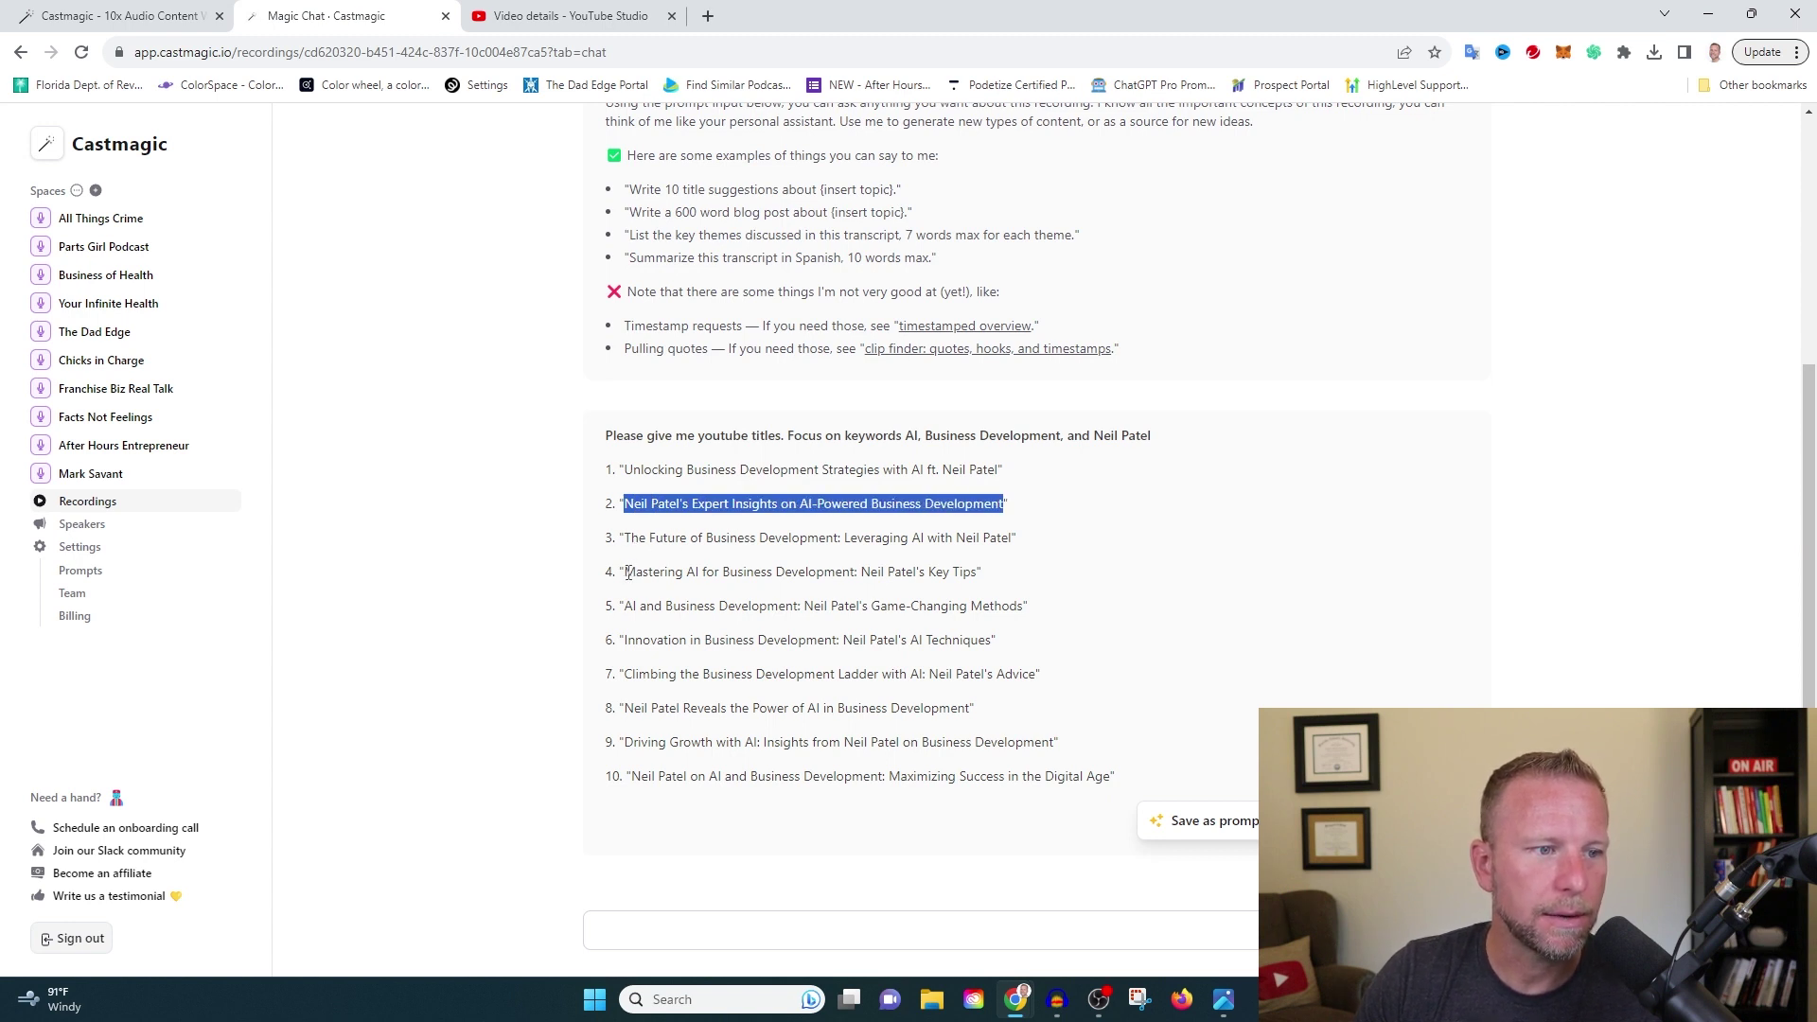
drag(628, 573, 917, 574)
drag(621, 642, 988, 632)
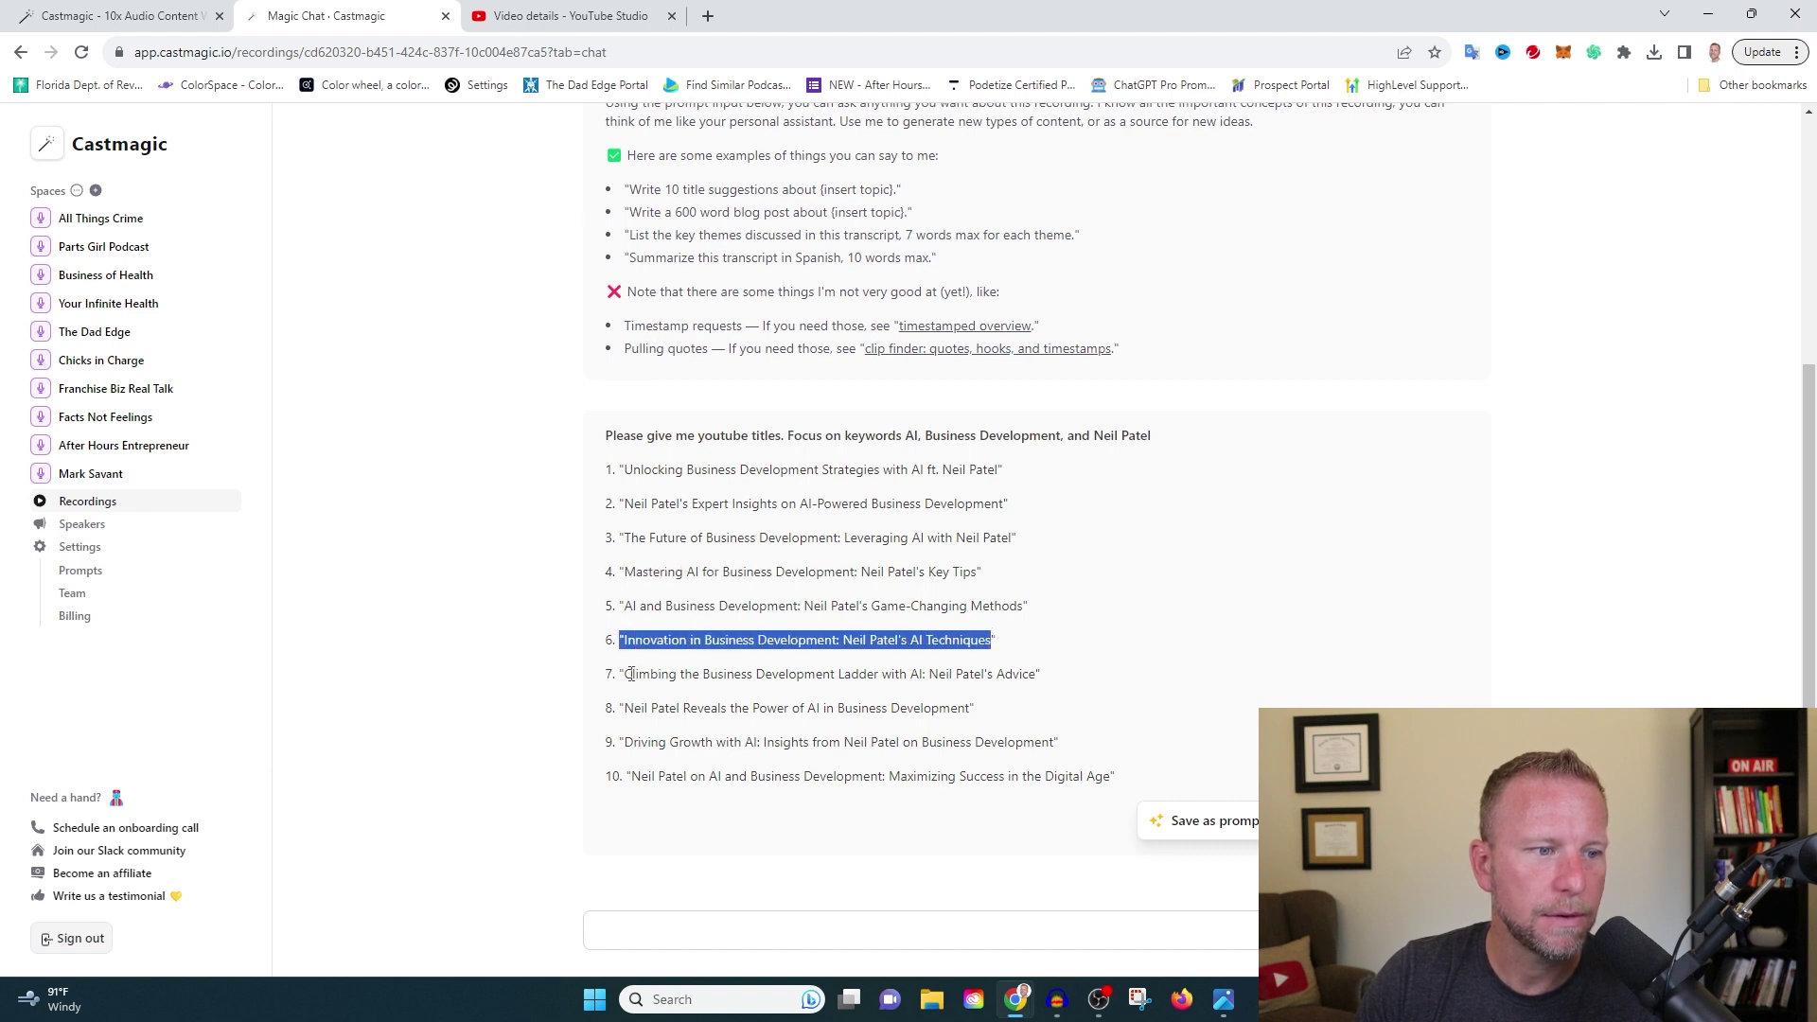
drag(628, 675, 1030, 674)
click(667, 728)
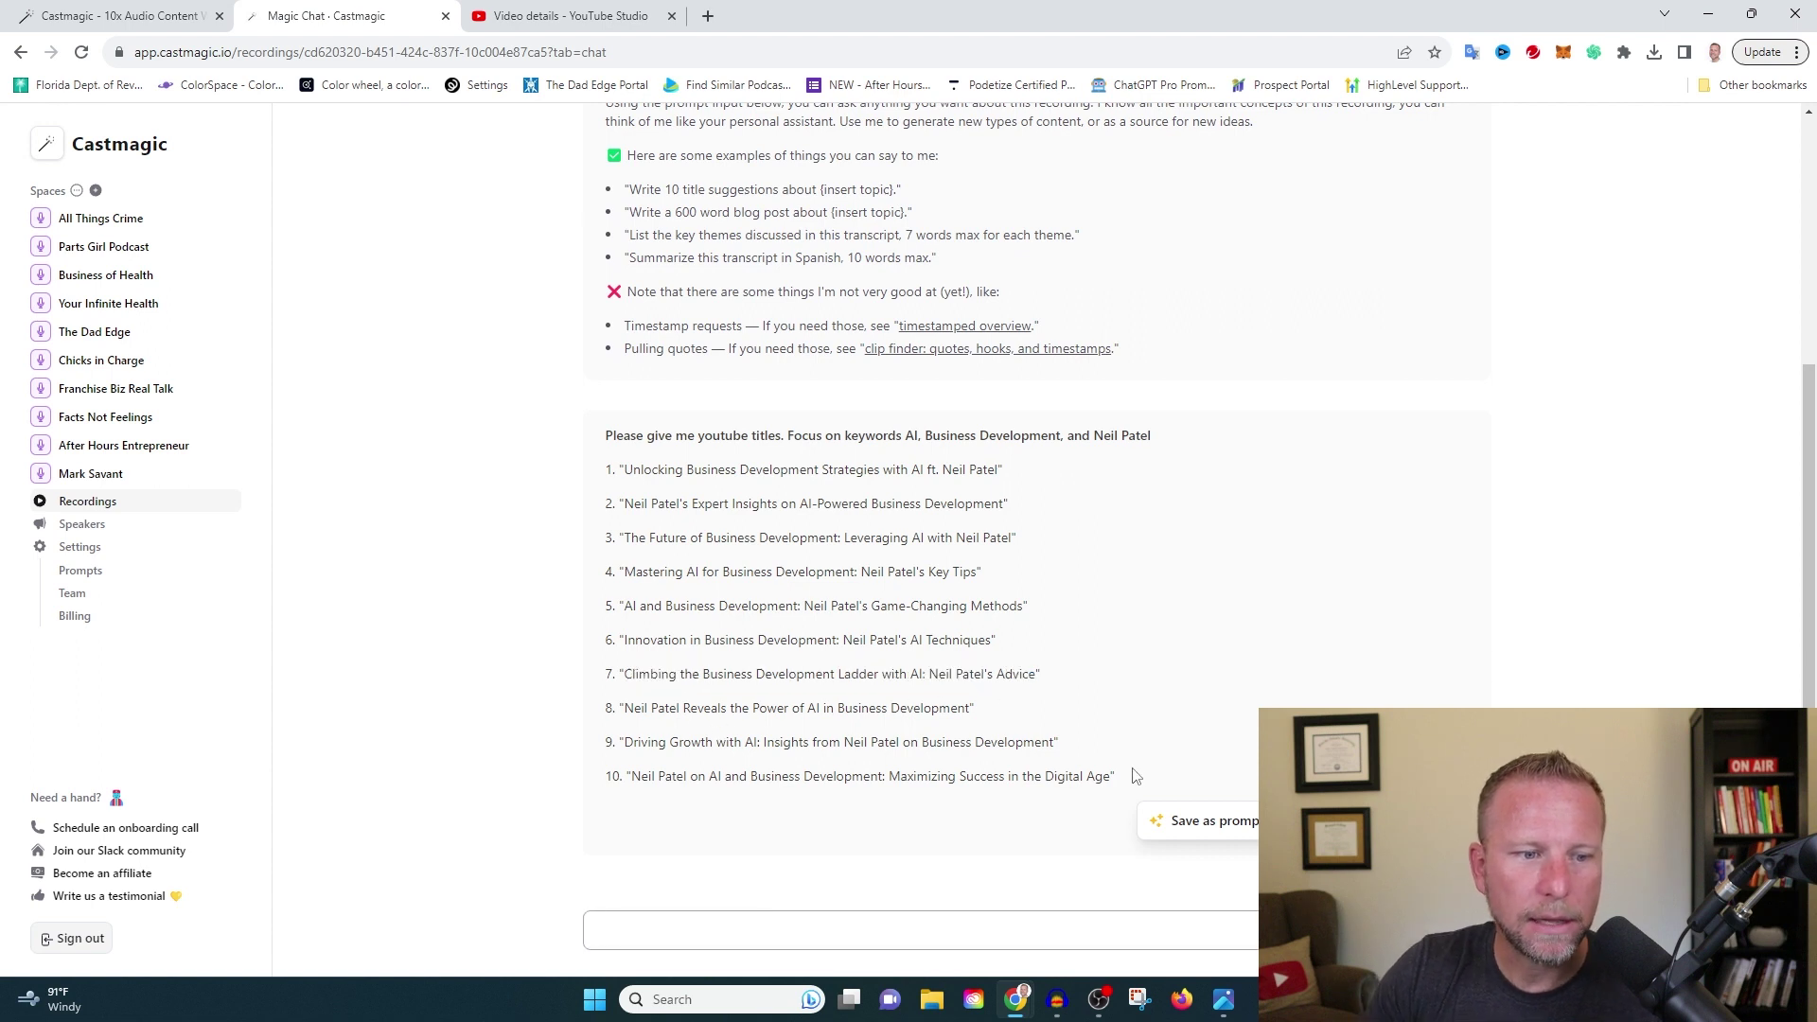
drag(1133, 775, 678, 464)
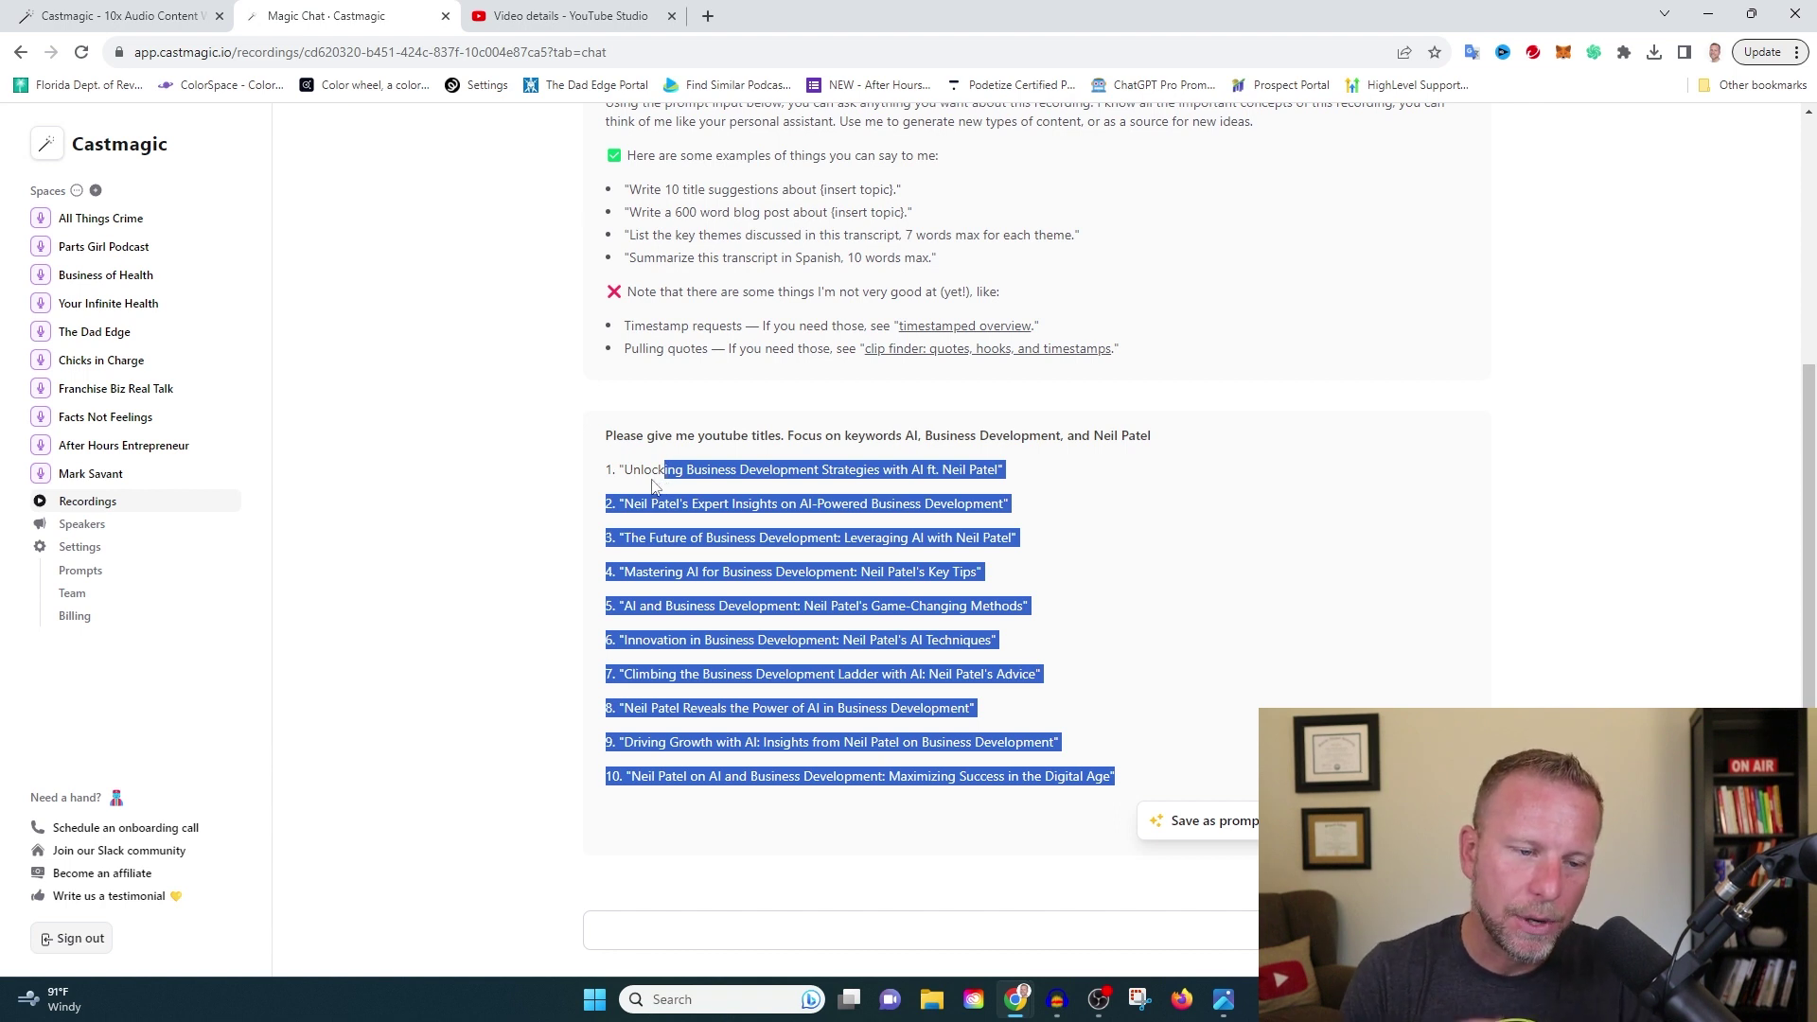
Ask Magic Chat for 10 more shocking, compelling examples that also use the term '700 employees'.
click(647, 926)
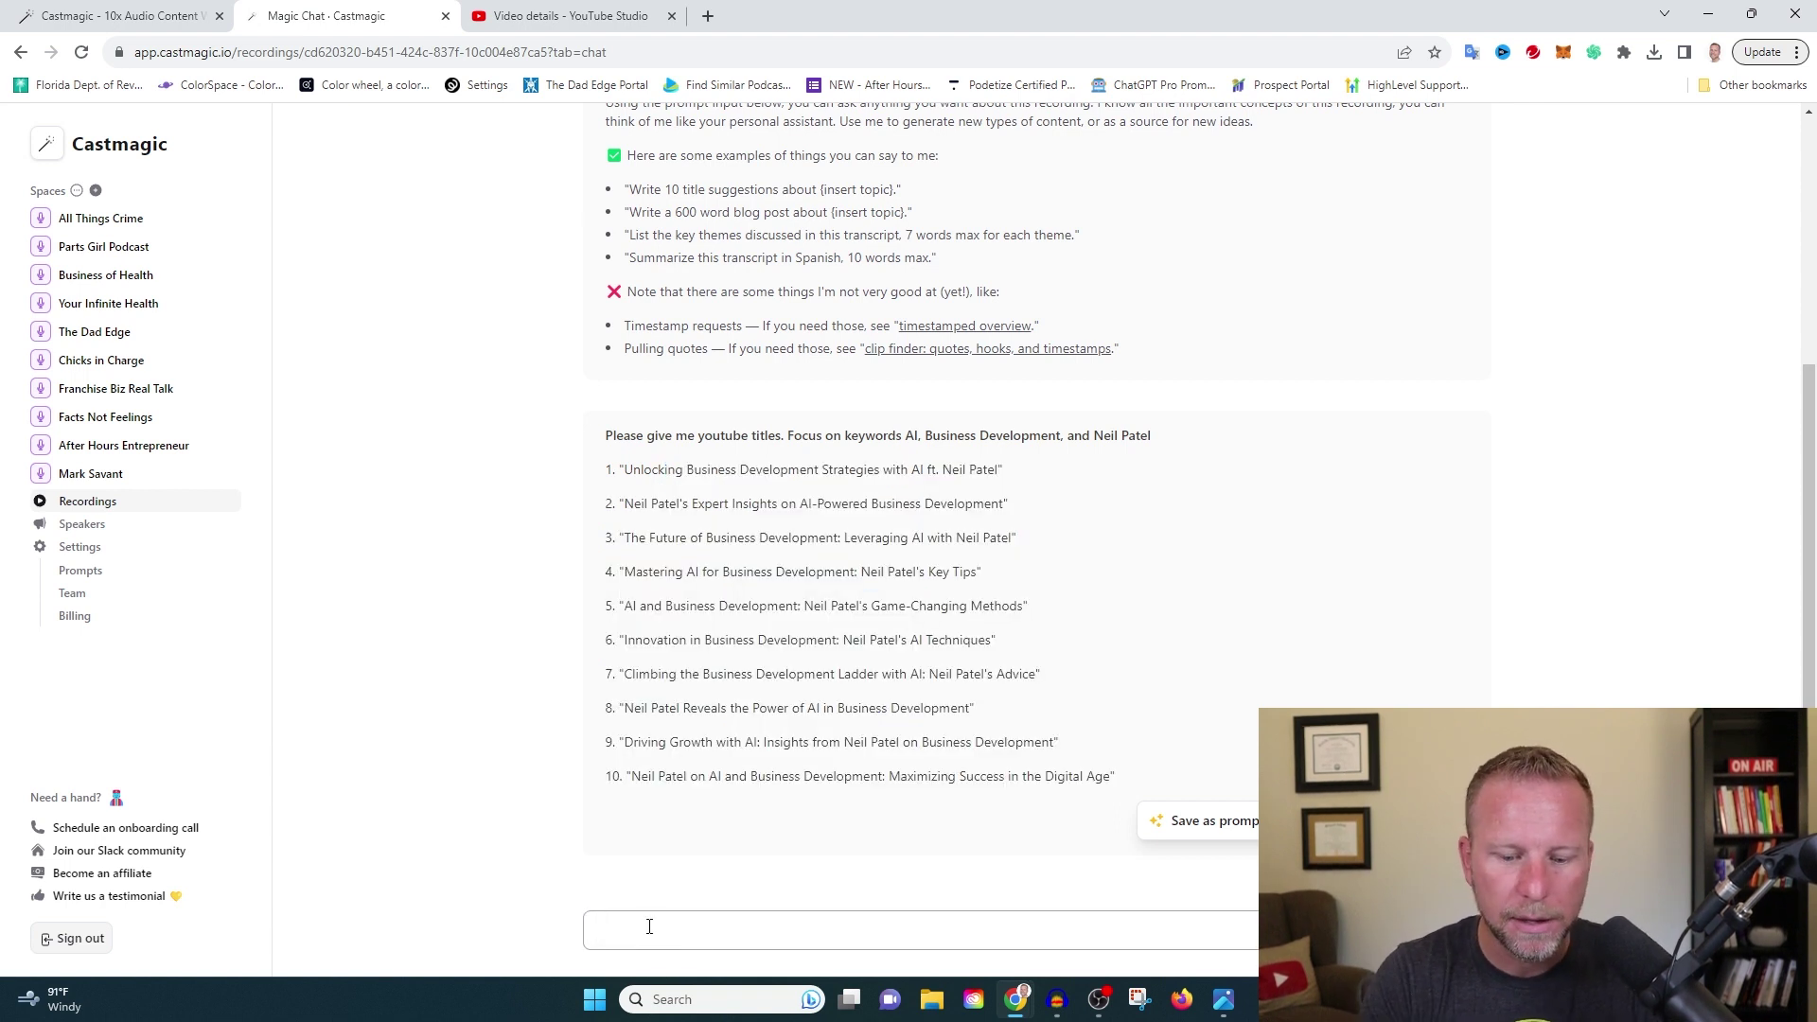
text(please give me 10 more e)
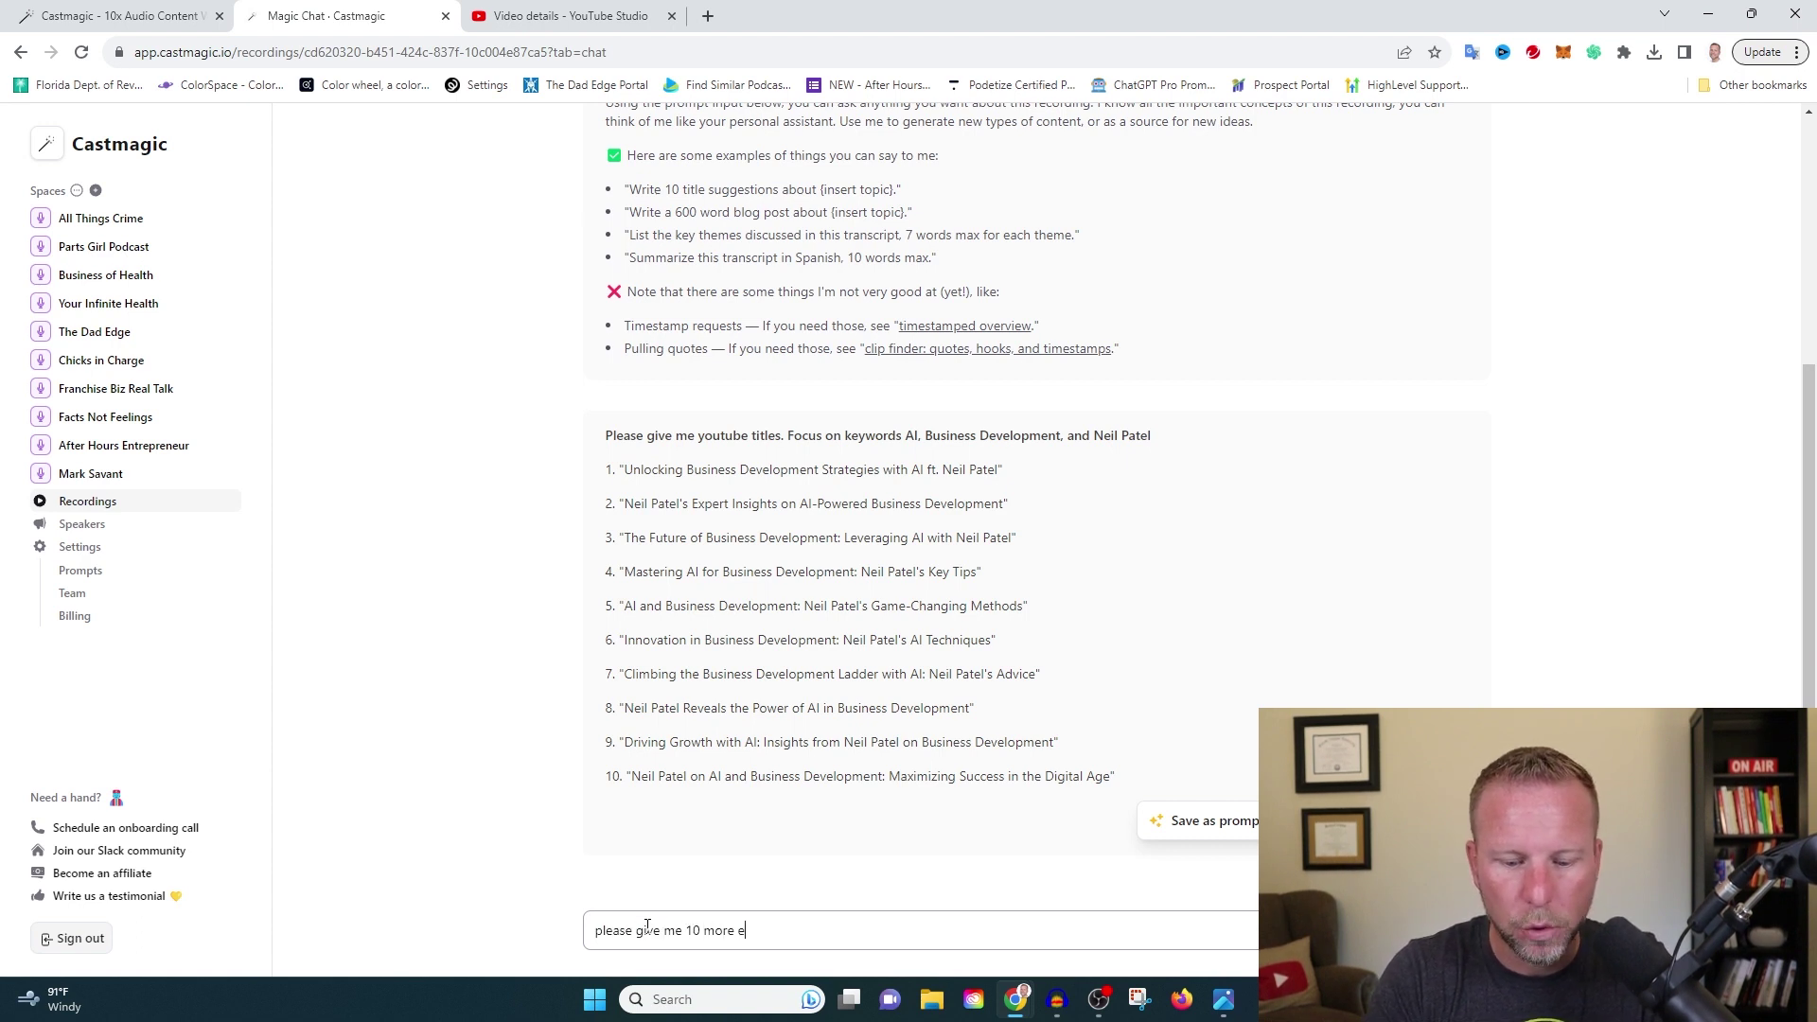
text(xamples, but)
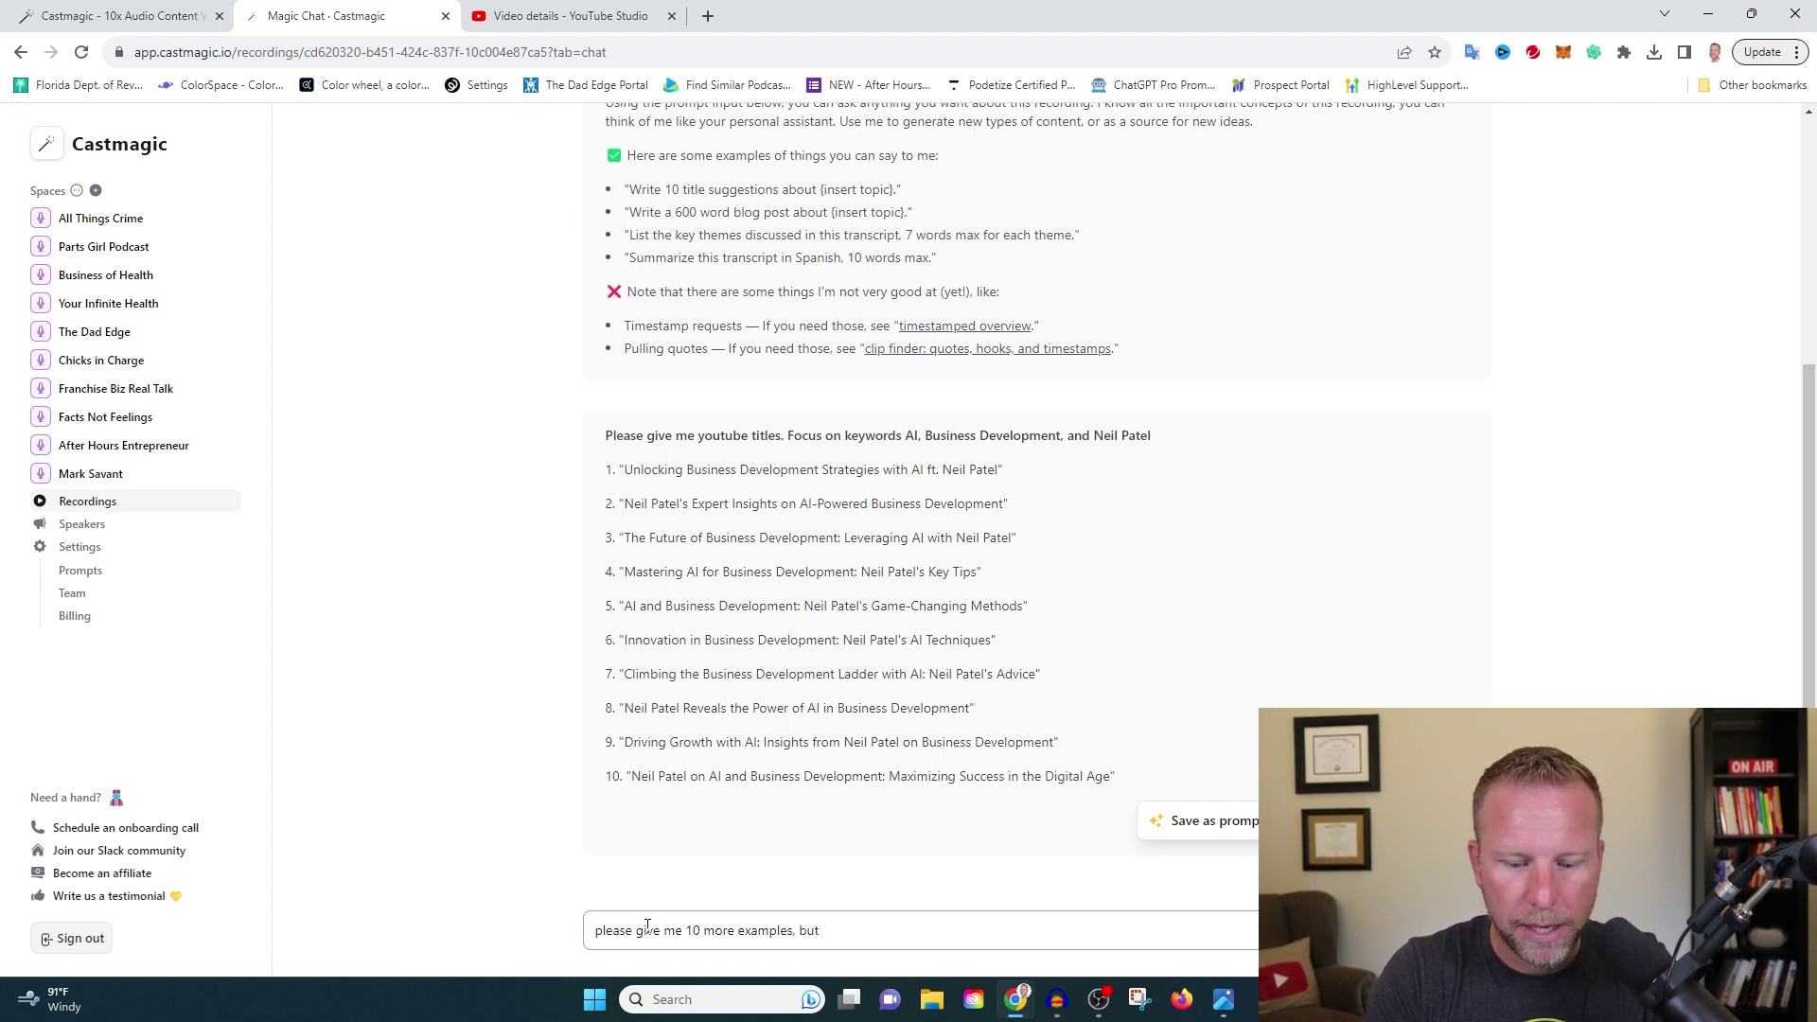
text( be more shocking)
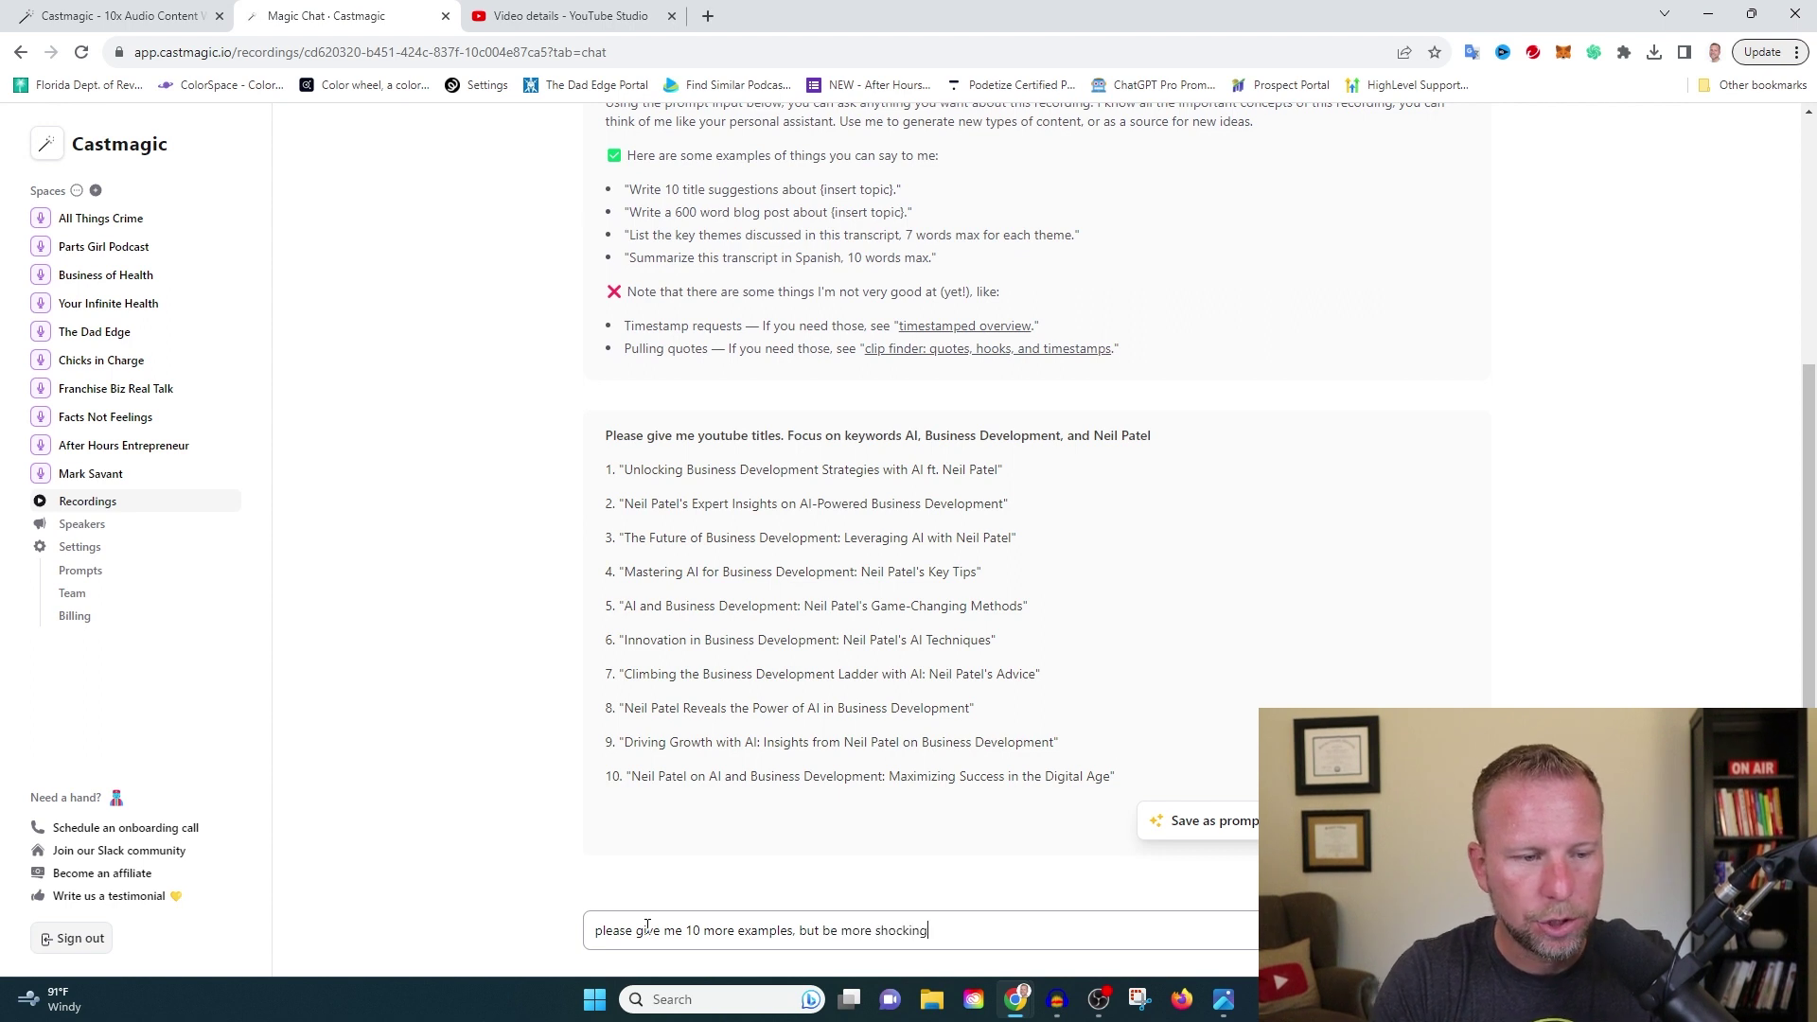
text(, use the)
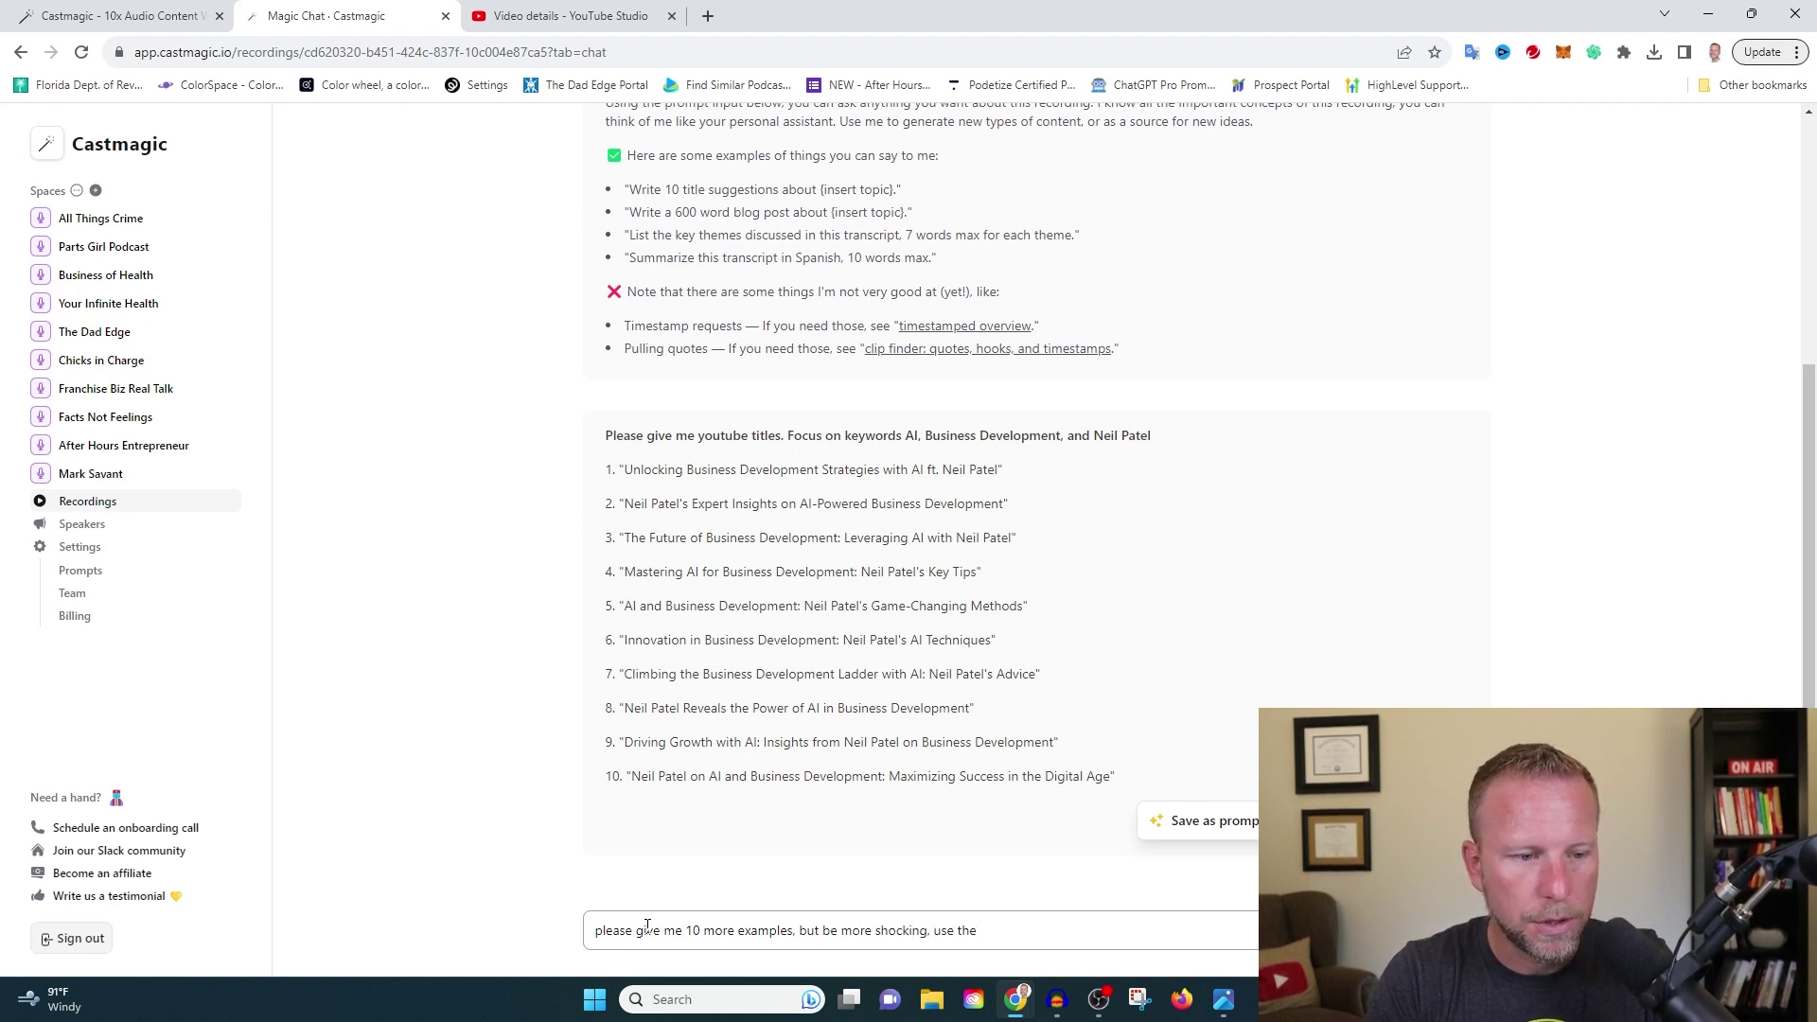
key(BackSpace)
key(BackSpace)
key(BackSpace)
text(and co)
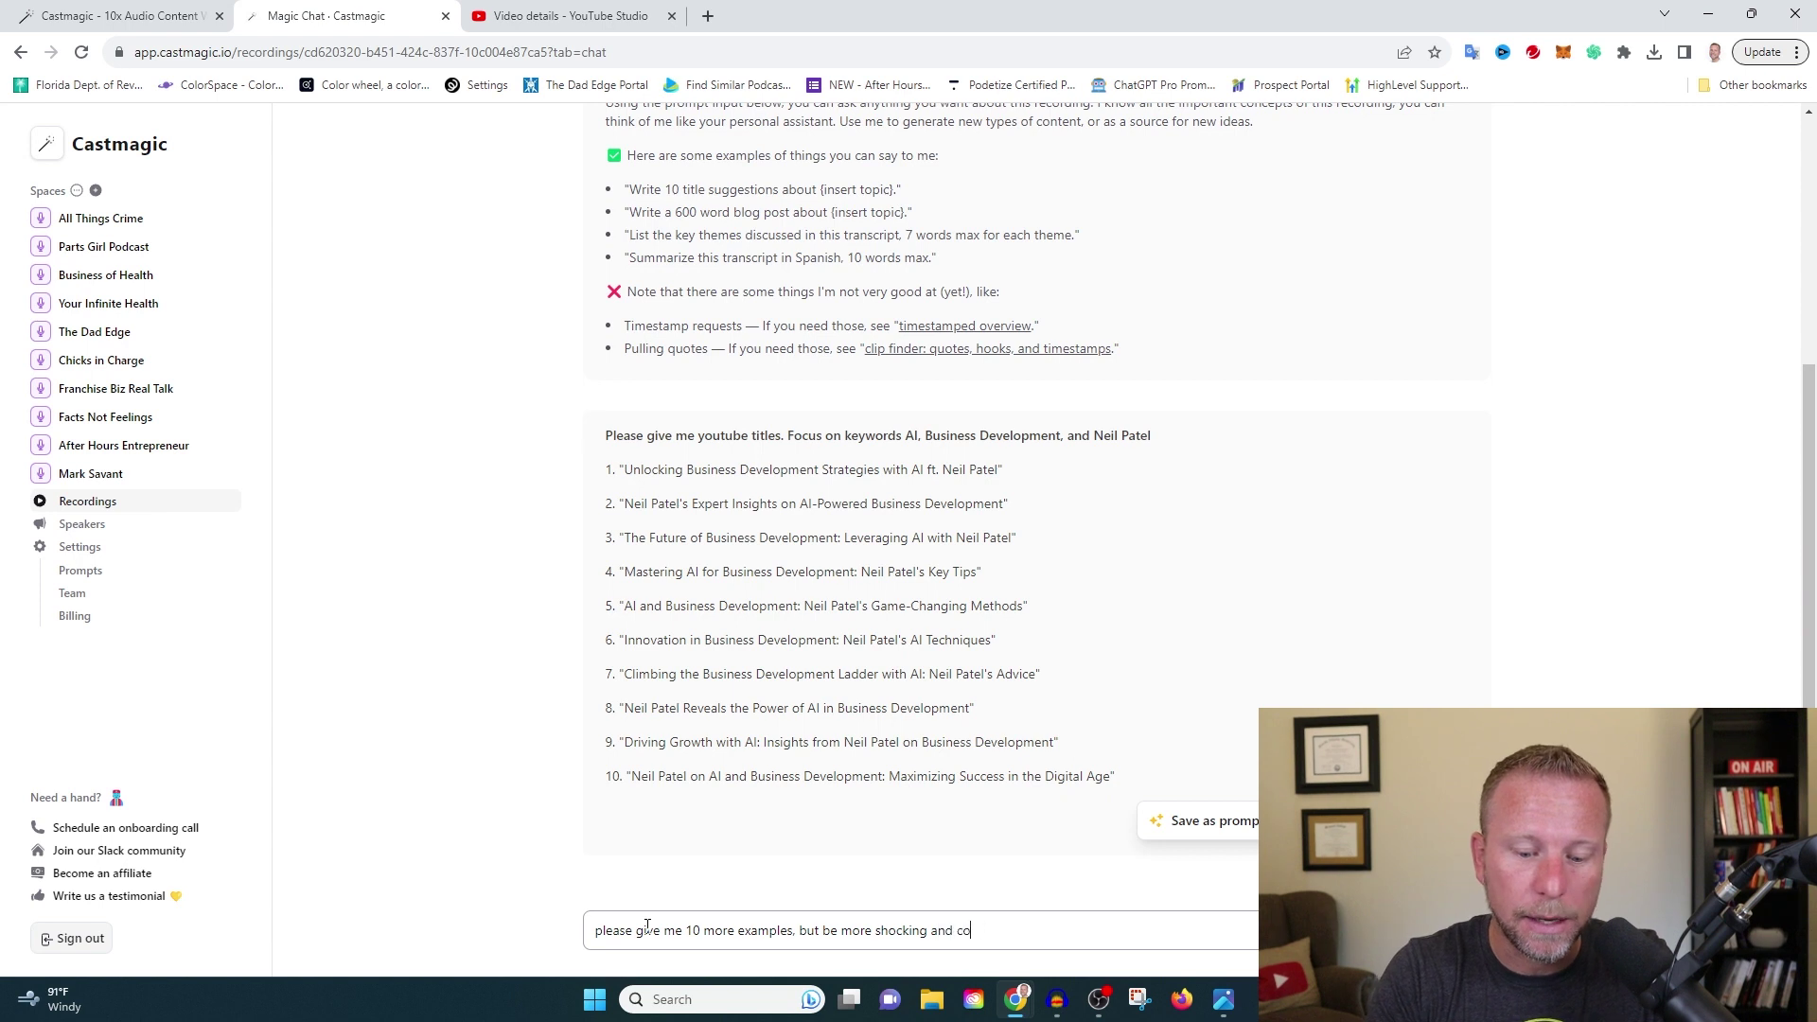
text(mpelling. Use the wor)
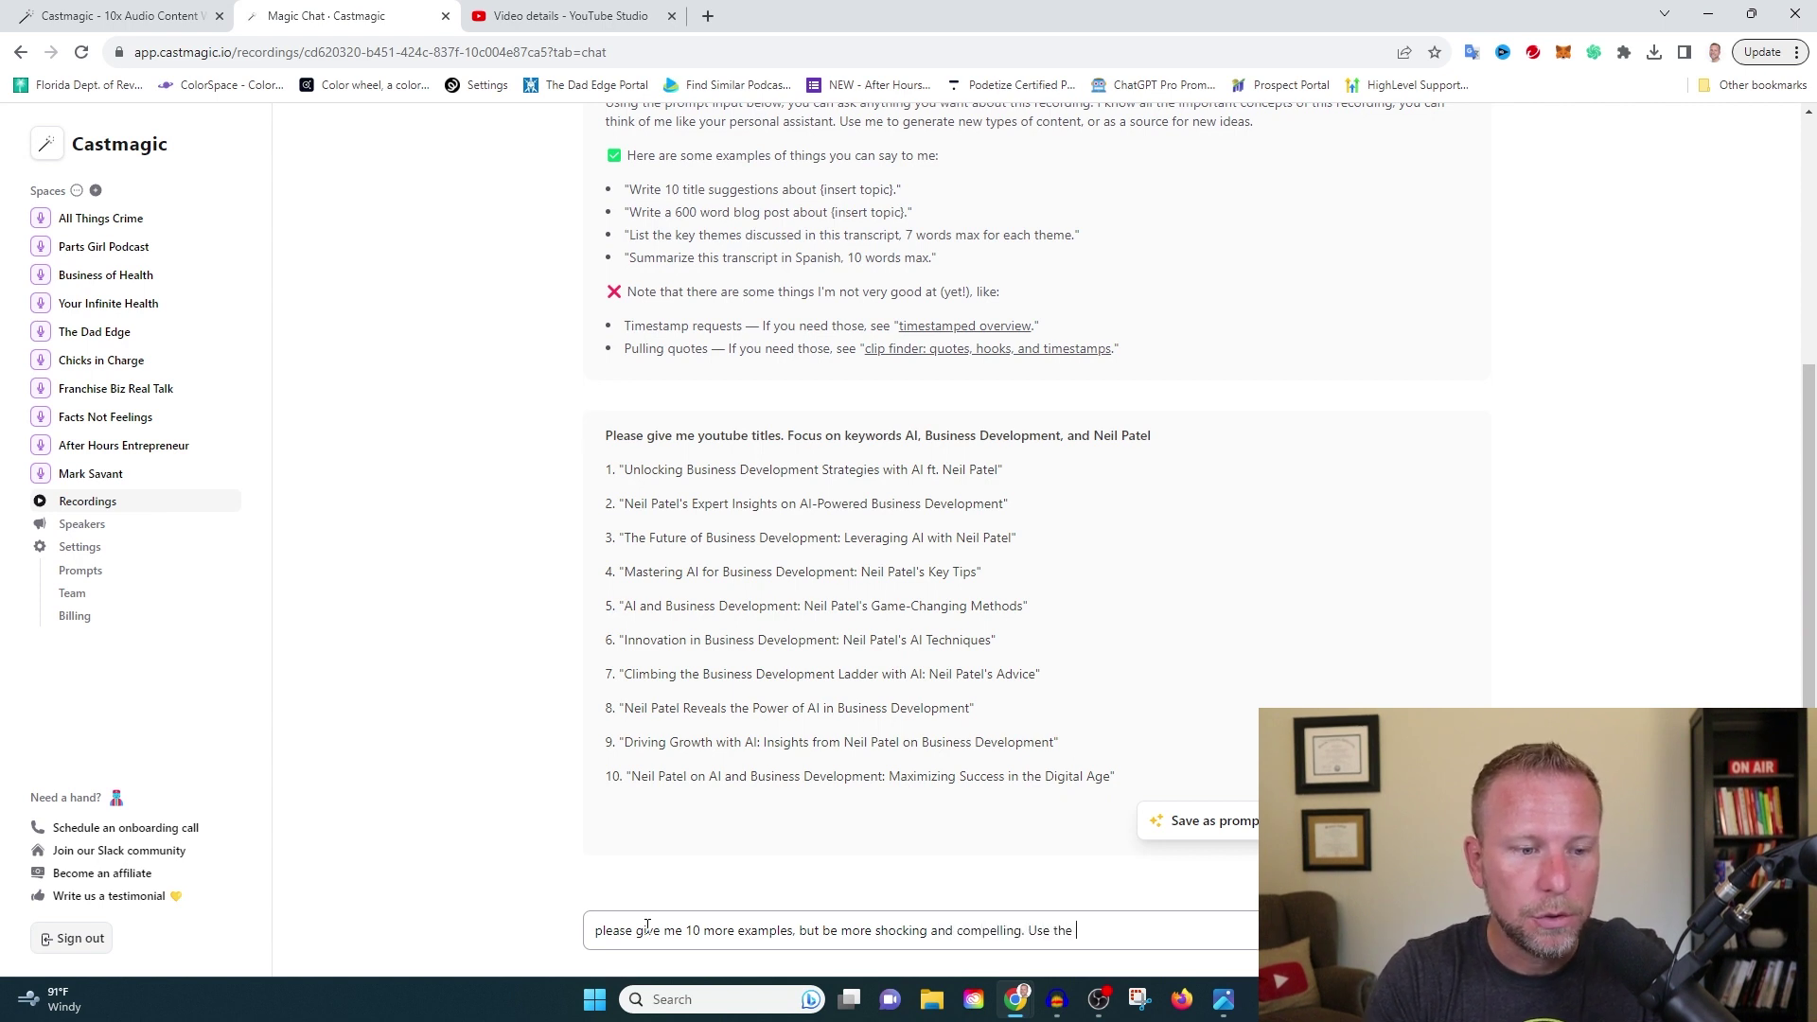
key(BackSpace)
key(BackSpace)
key(BackSpace)
text(term)
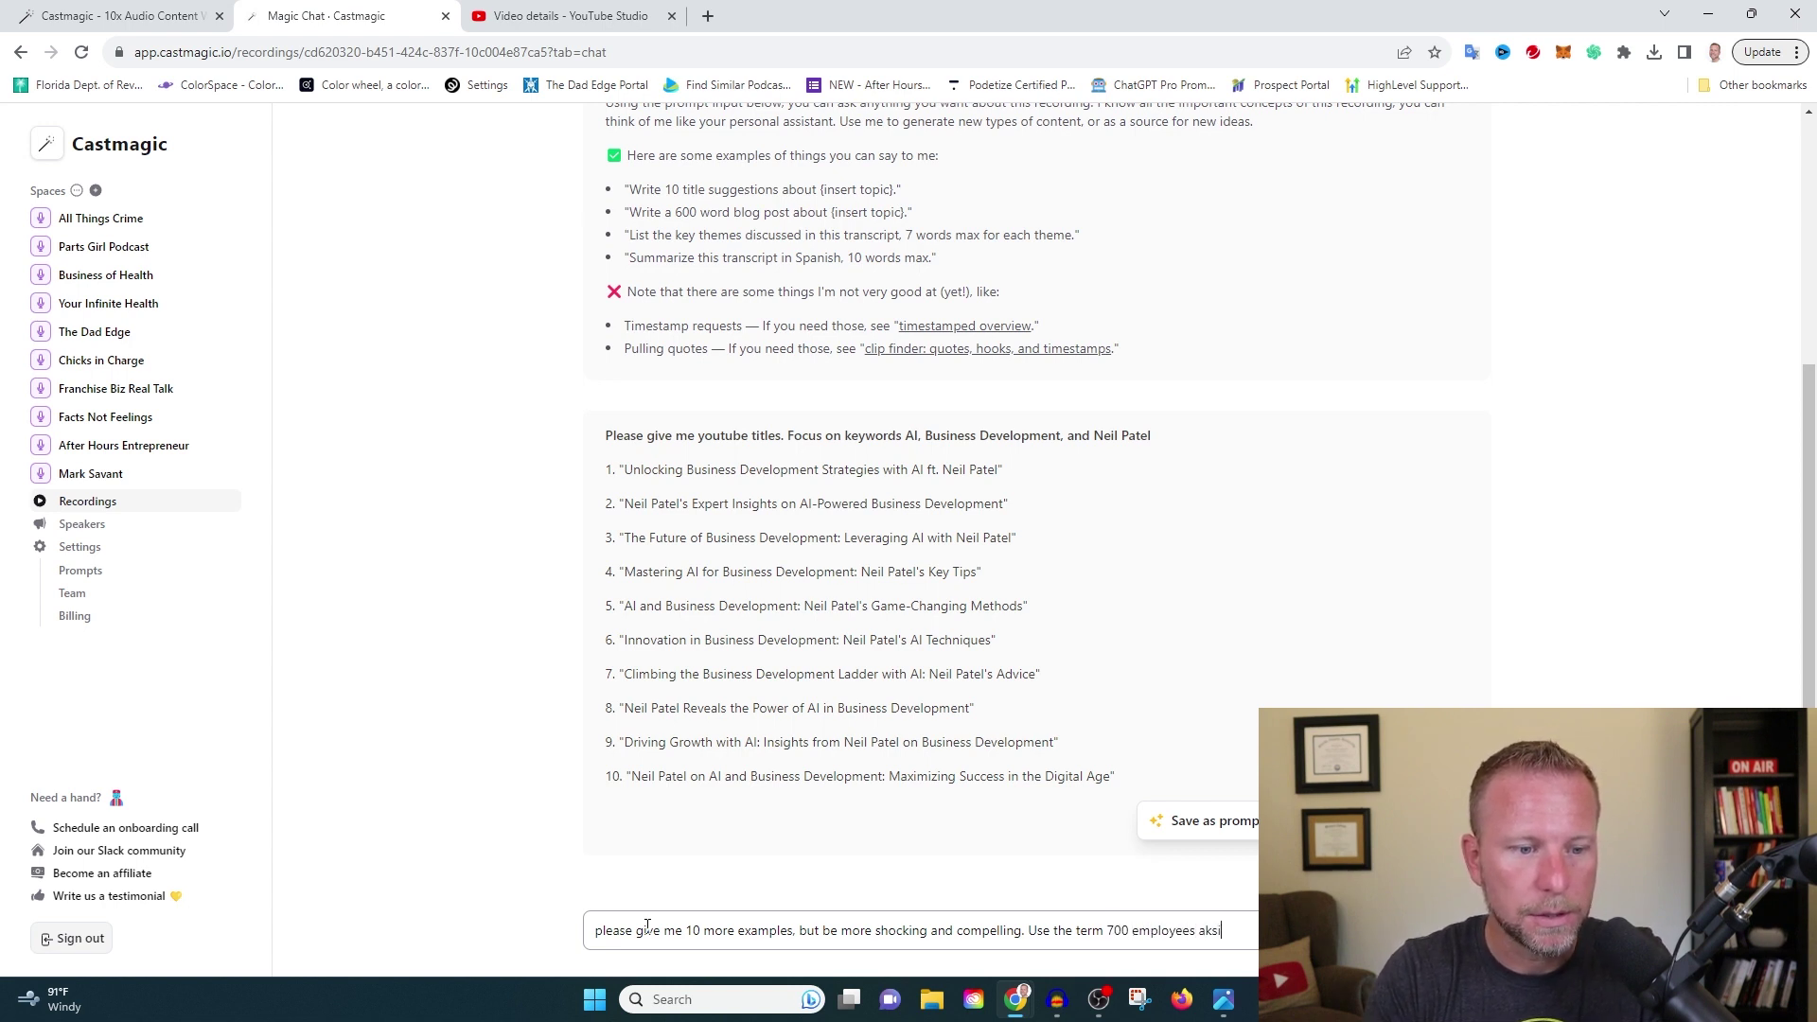
text(700 employees also)
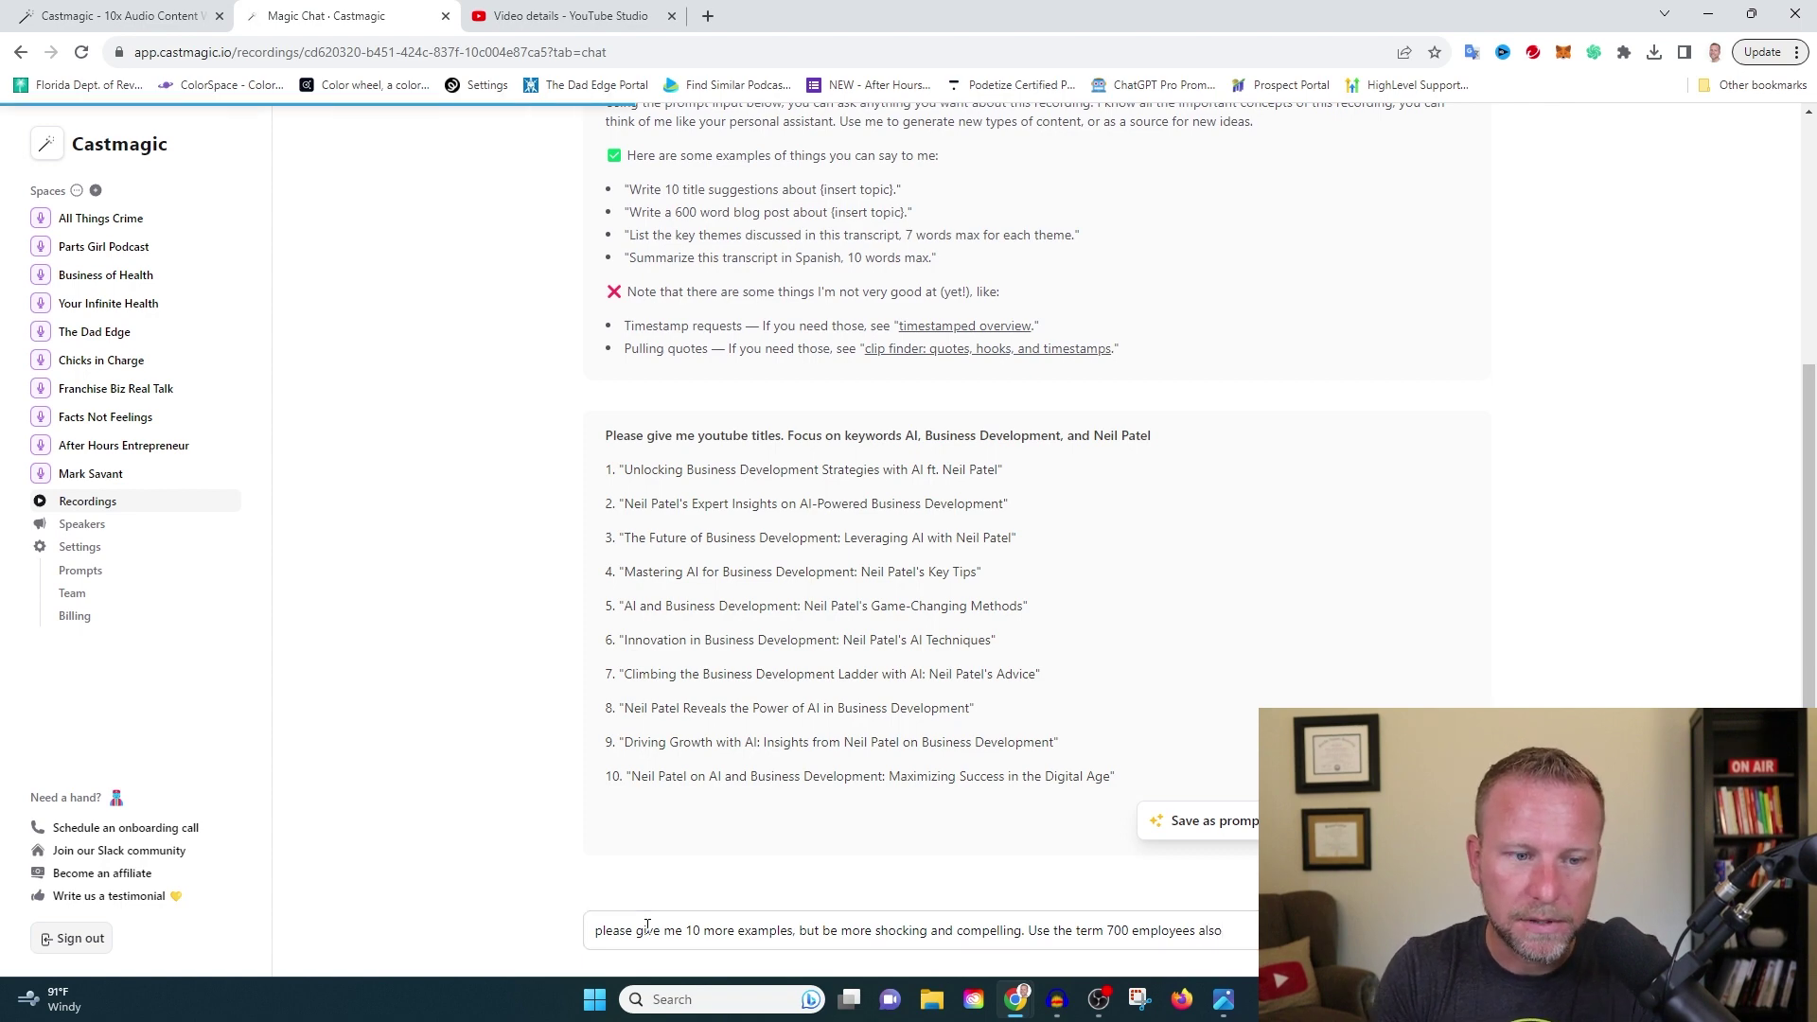
key(Return)
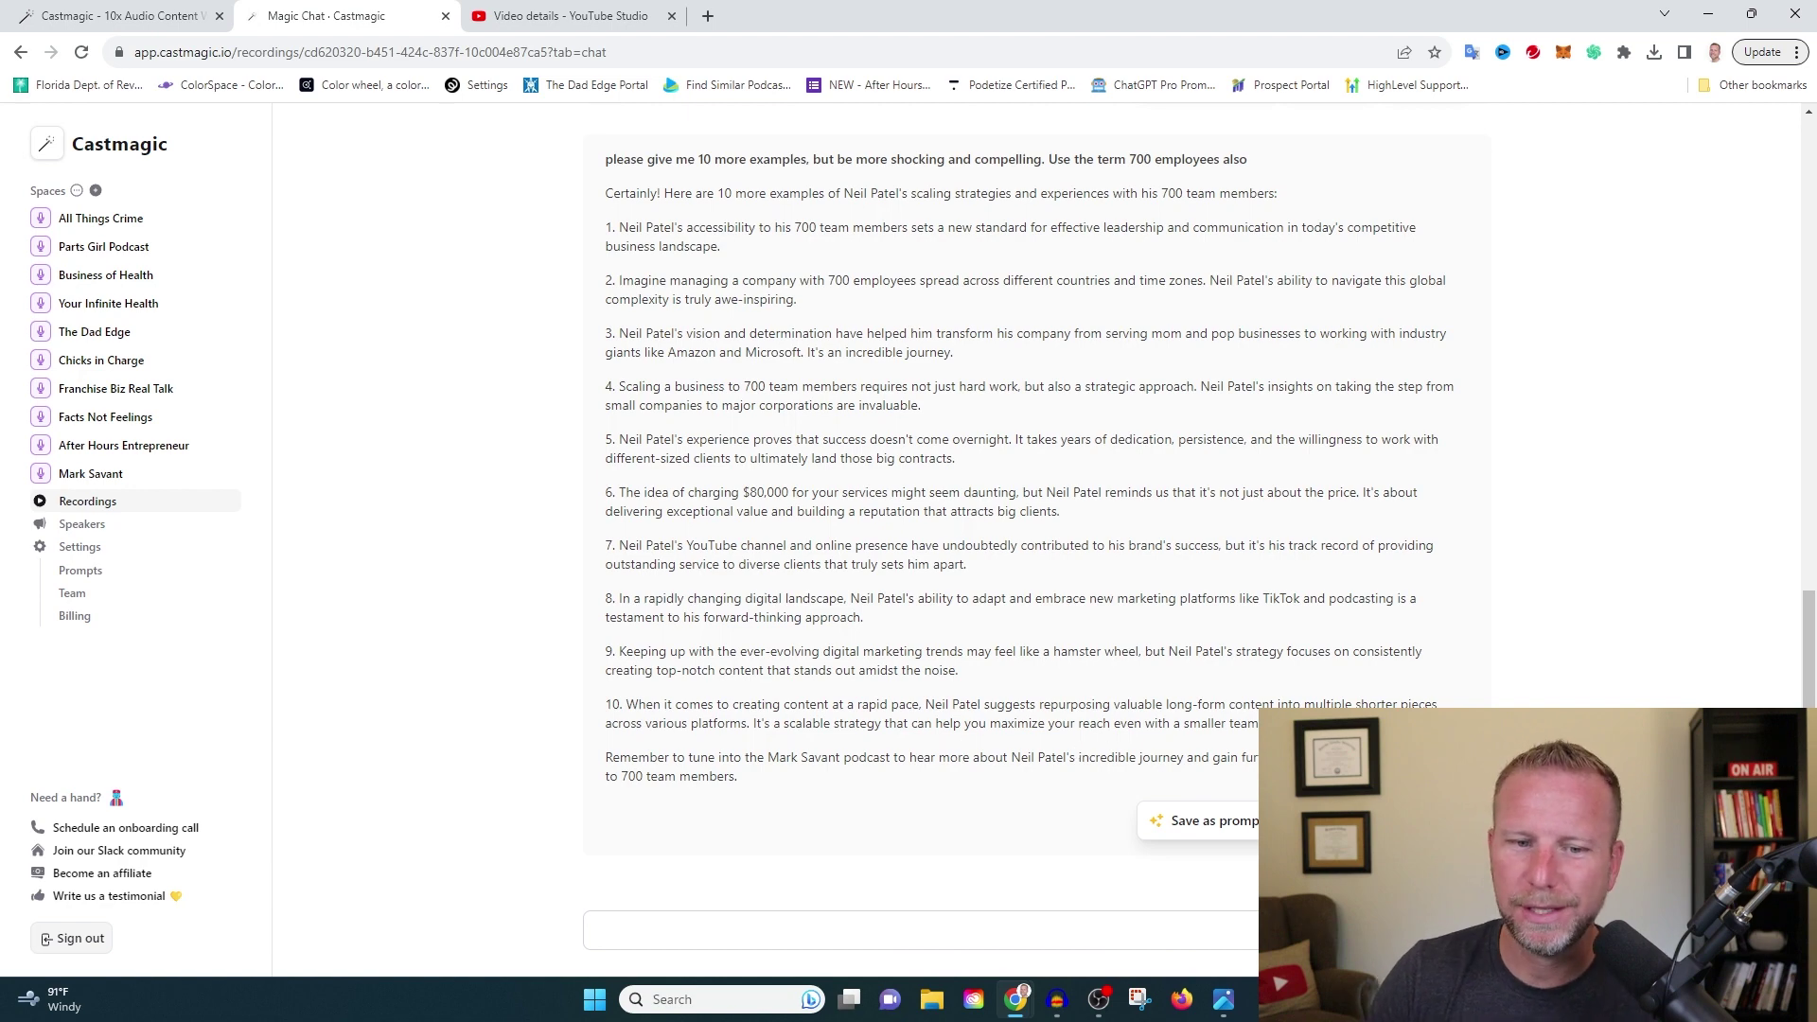
Ask Magic Chat to shorten the titles to under 60 characters and select 'Cracking the Code with Neil Patel'.
scroll(946, 568, up, 3)
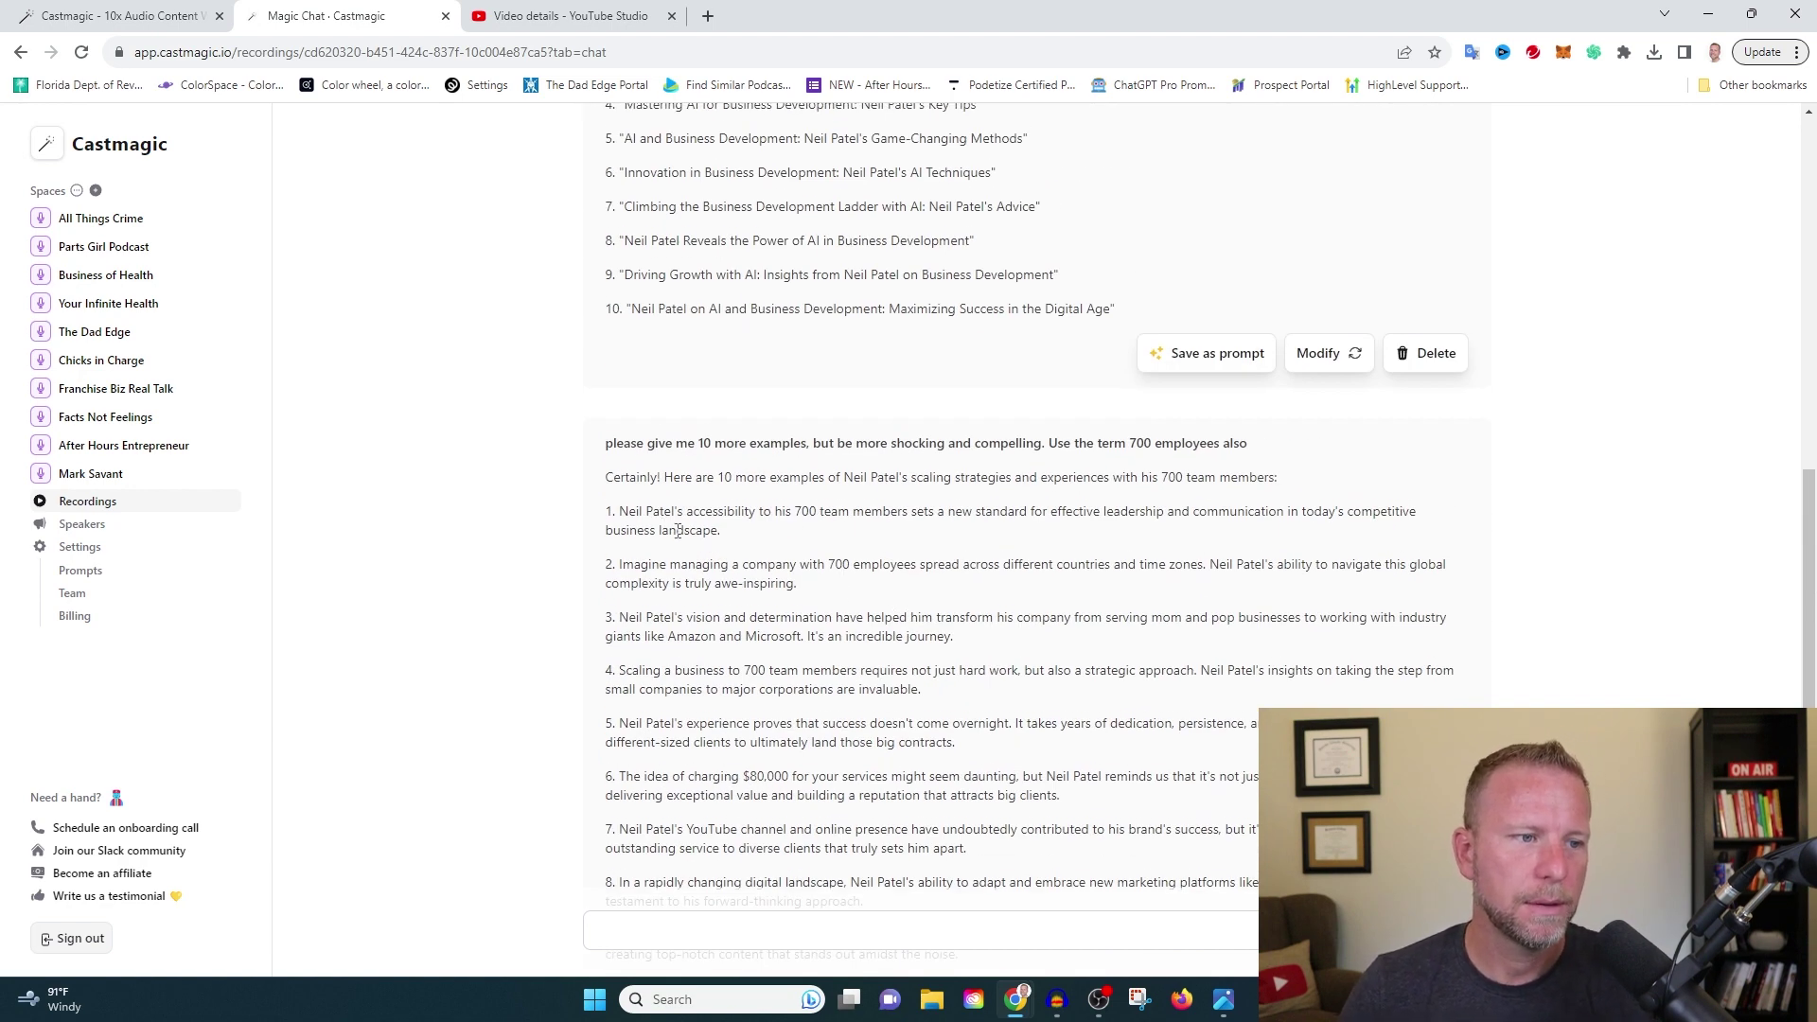
scroll(701, 573, down, 3)
click(687, 929)
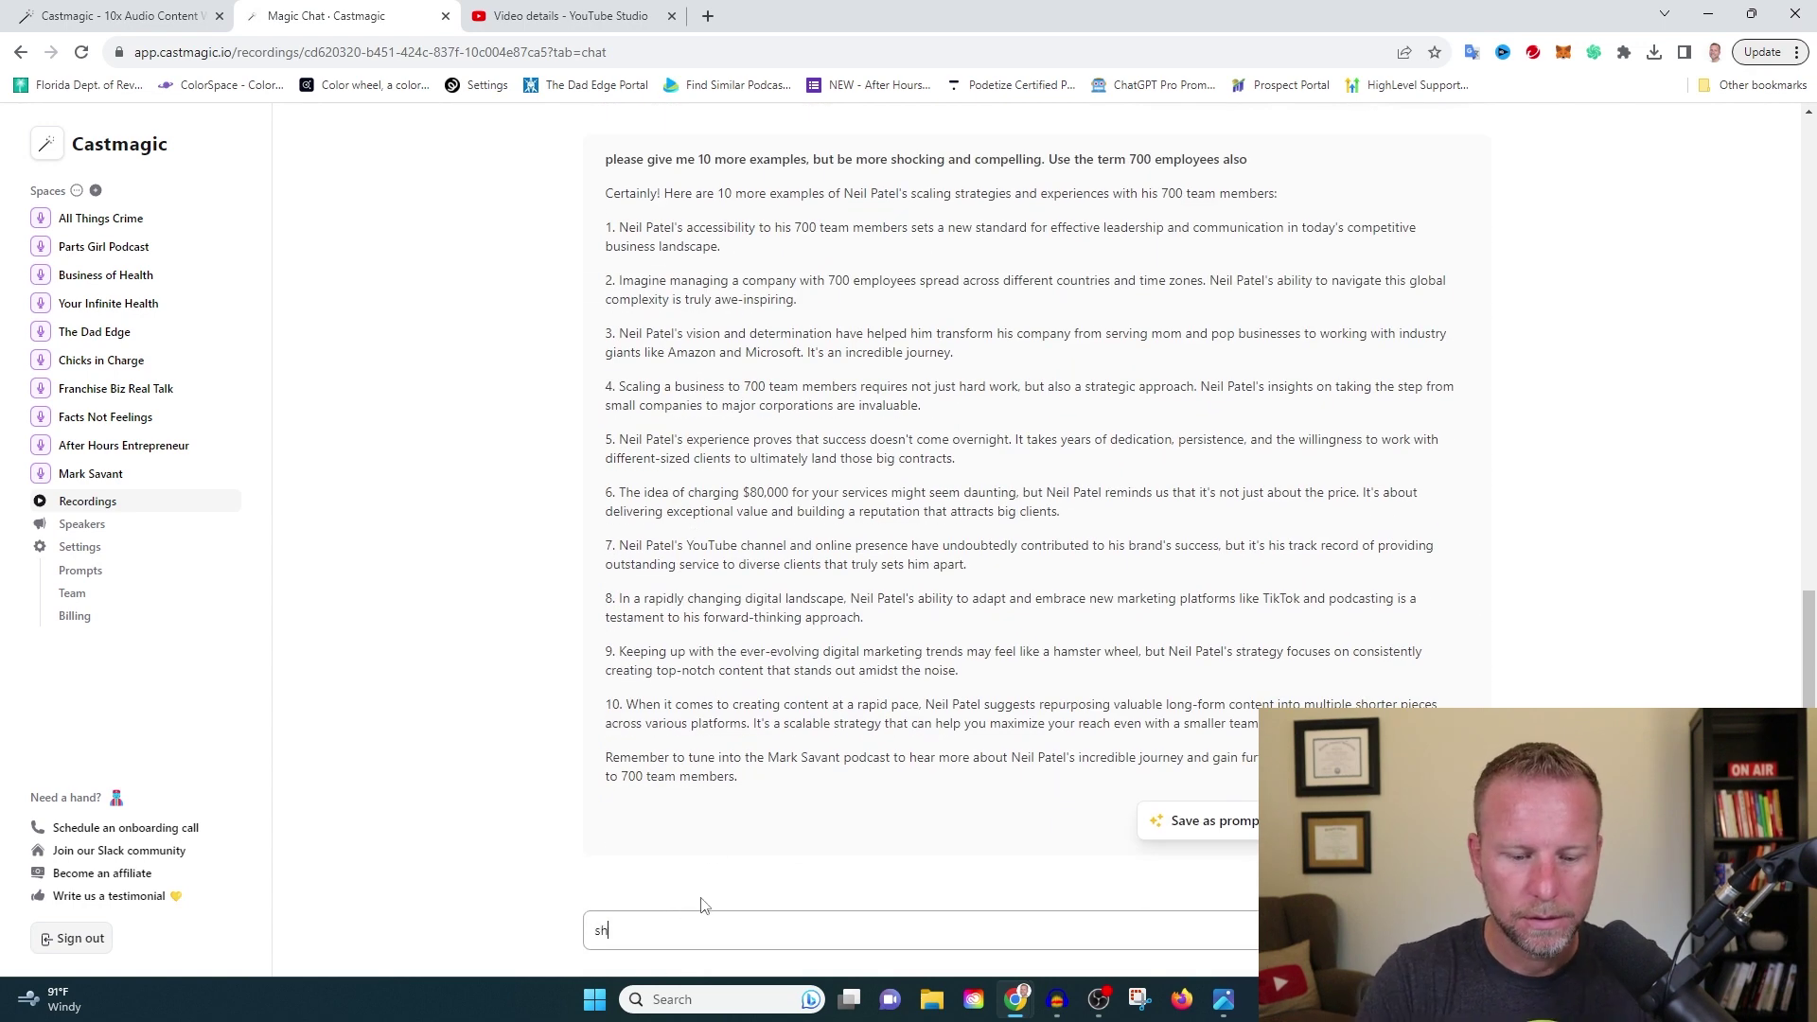
text(shorten the titles)
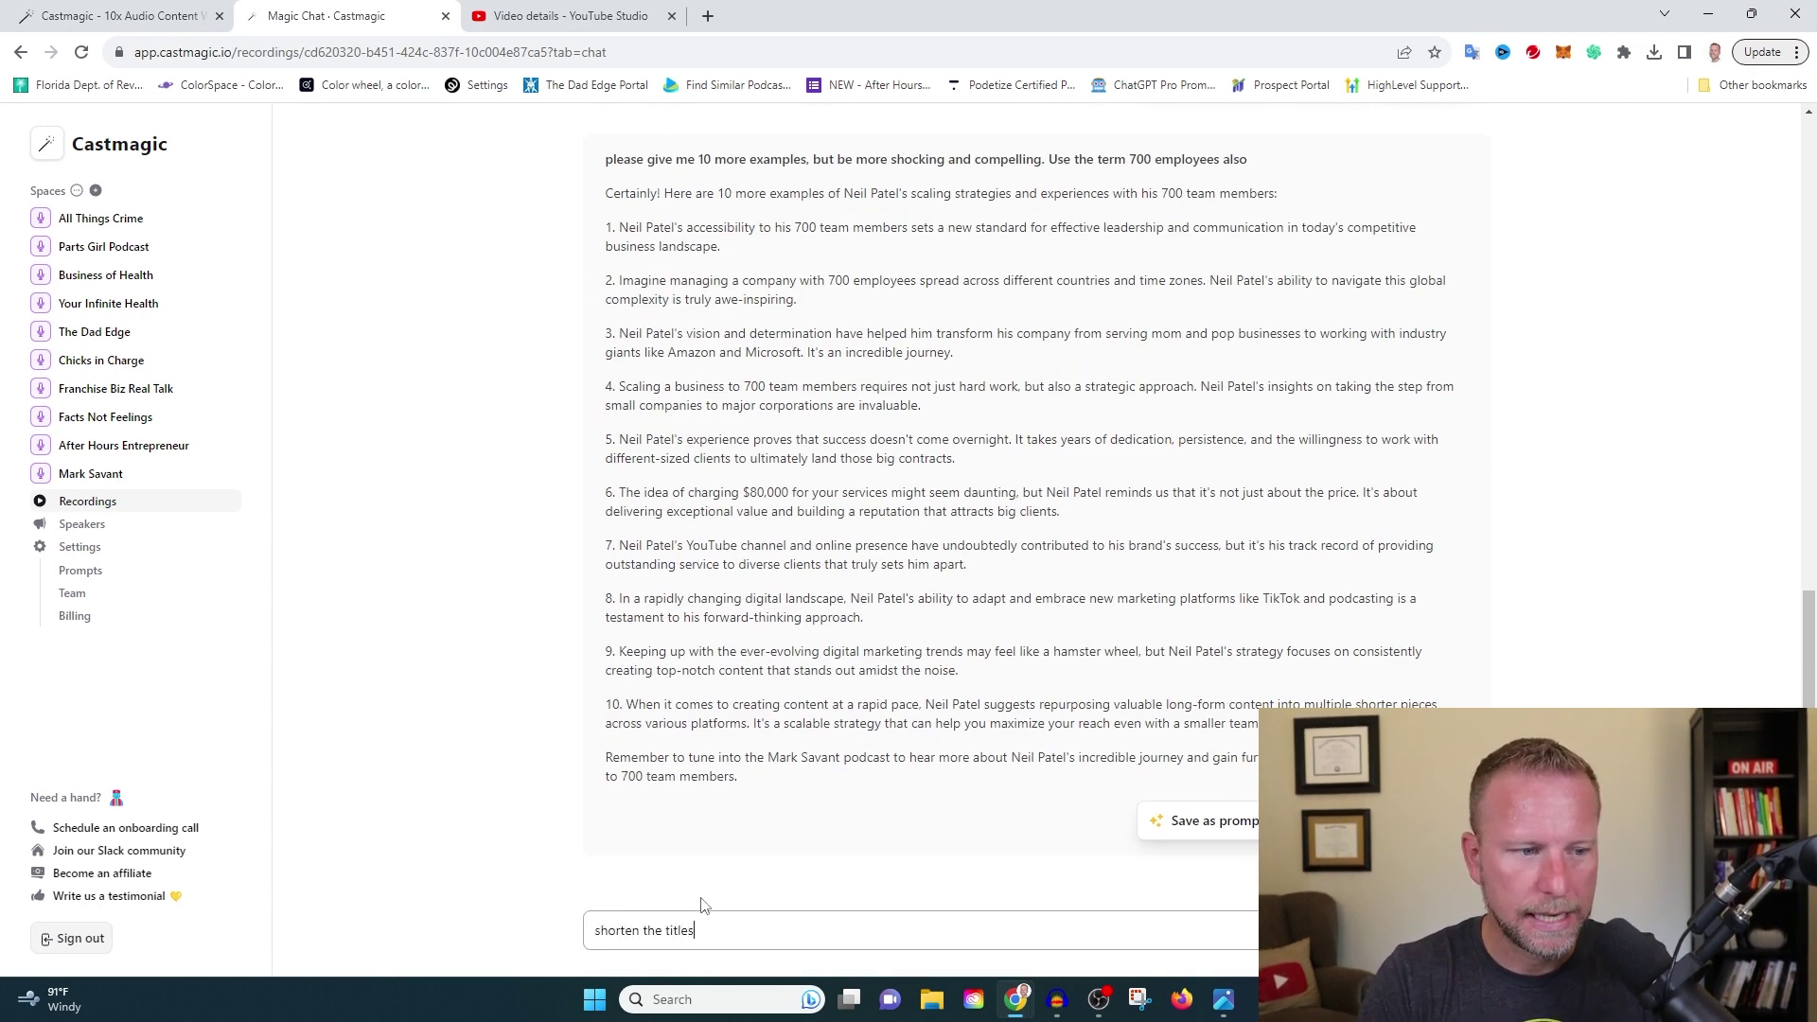
text( to less than 60 chara)
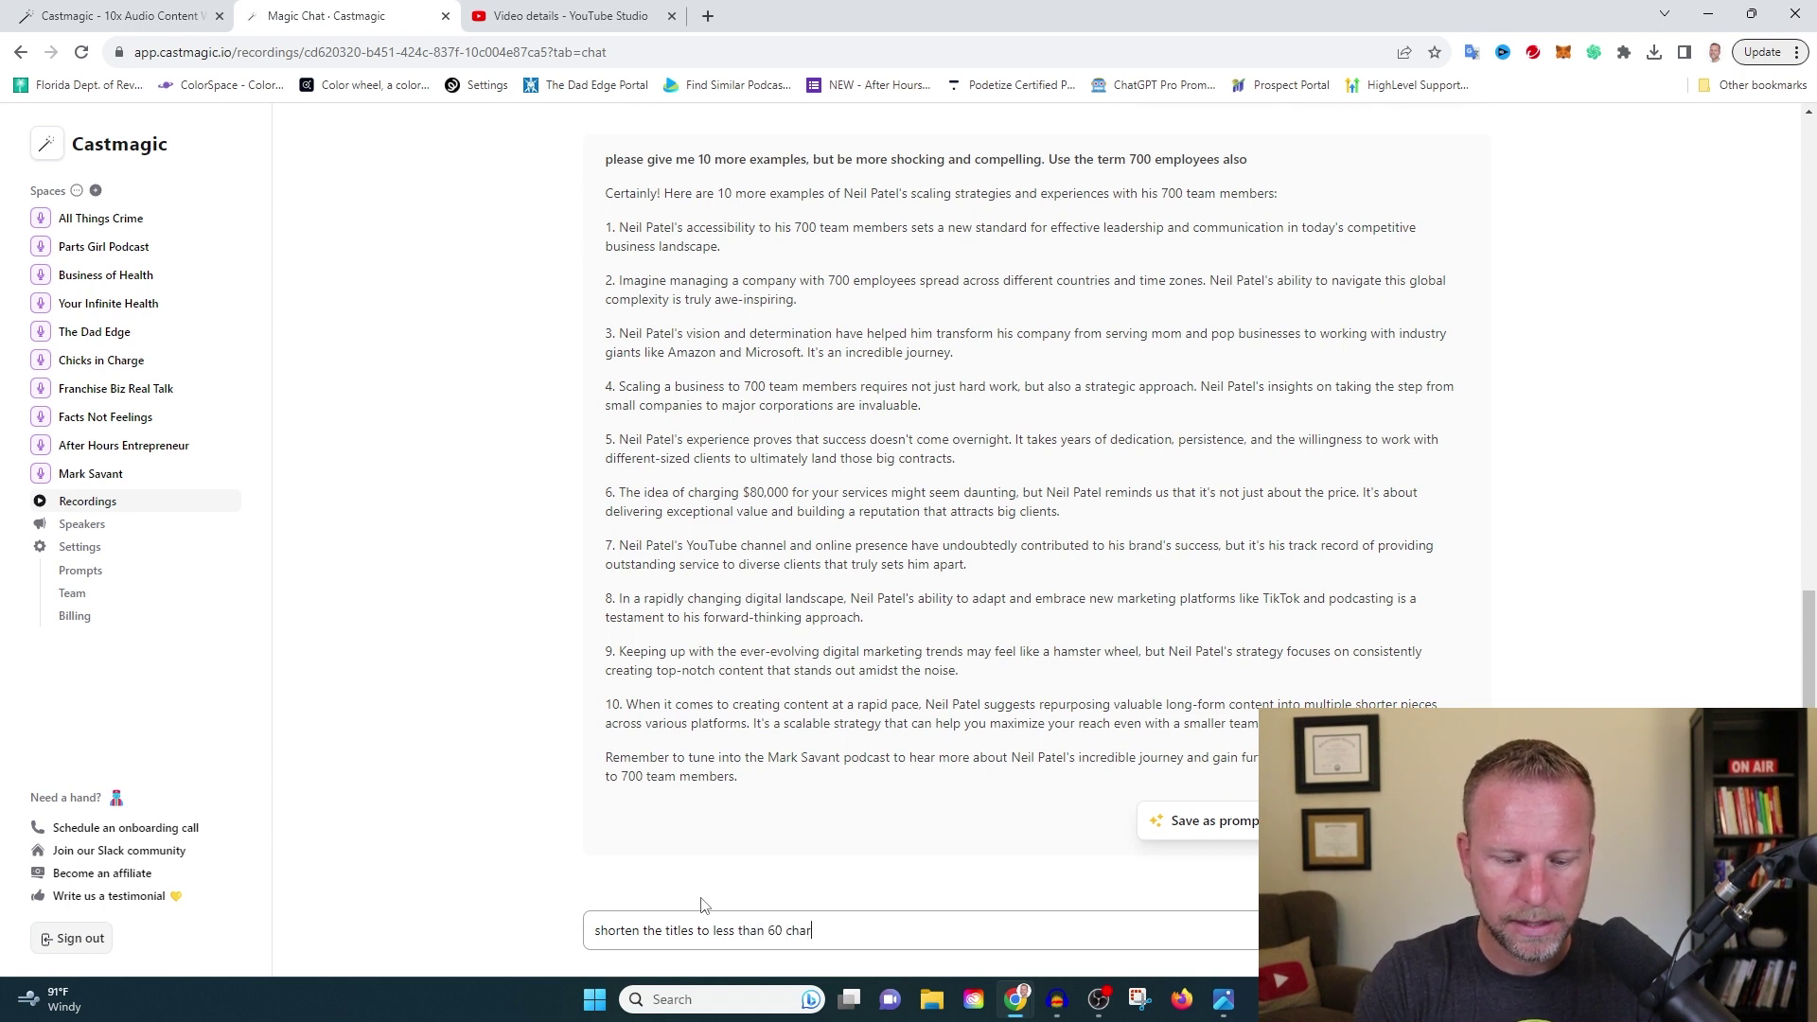
text(cters)
key(Return)
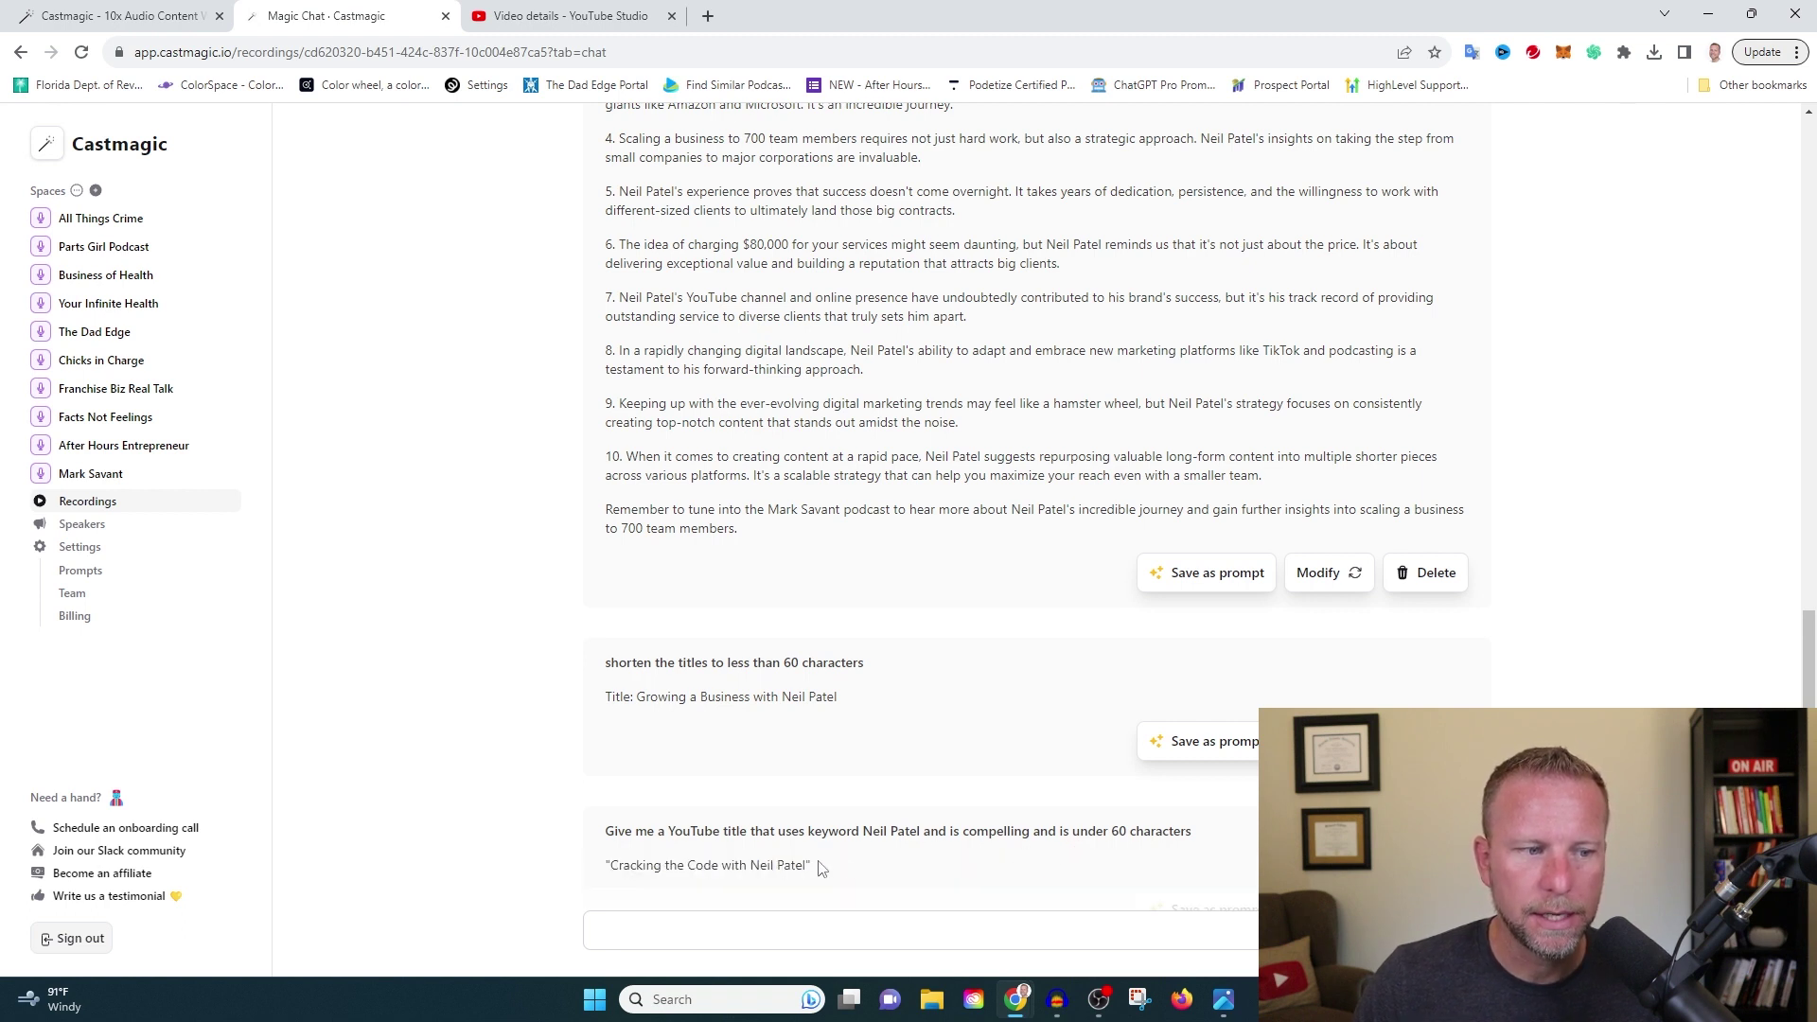
drag(840, 787, 607, 754)
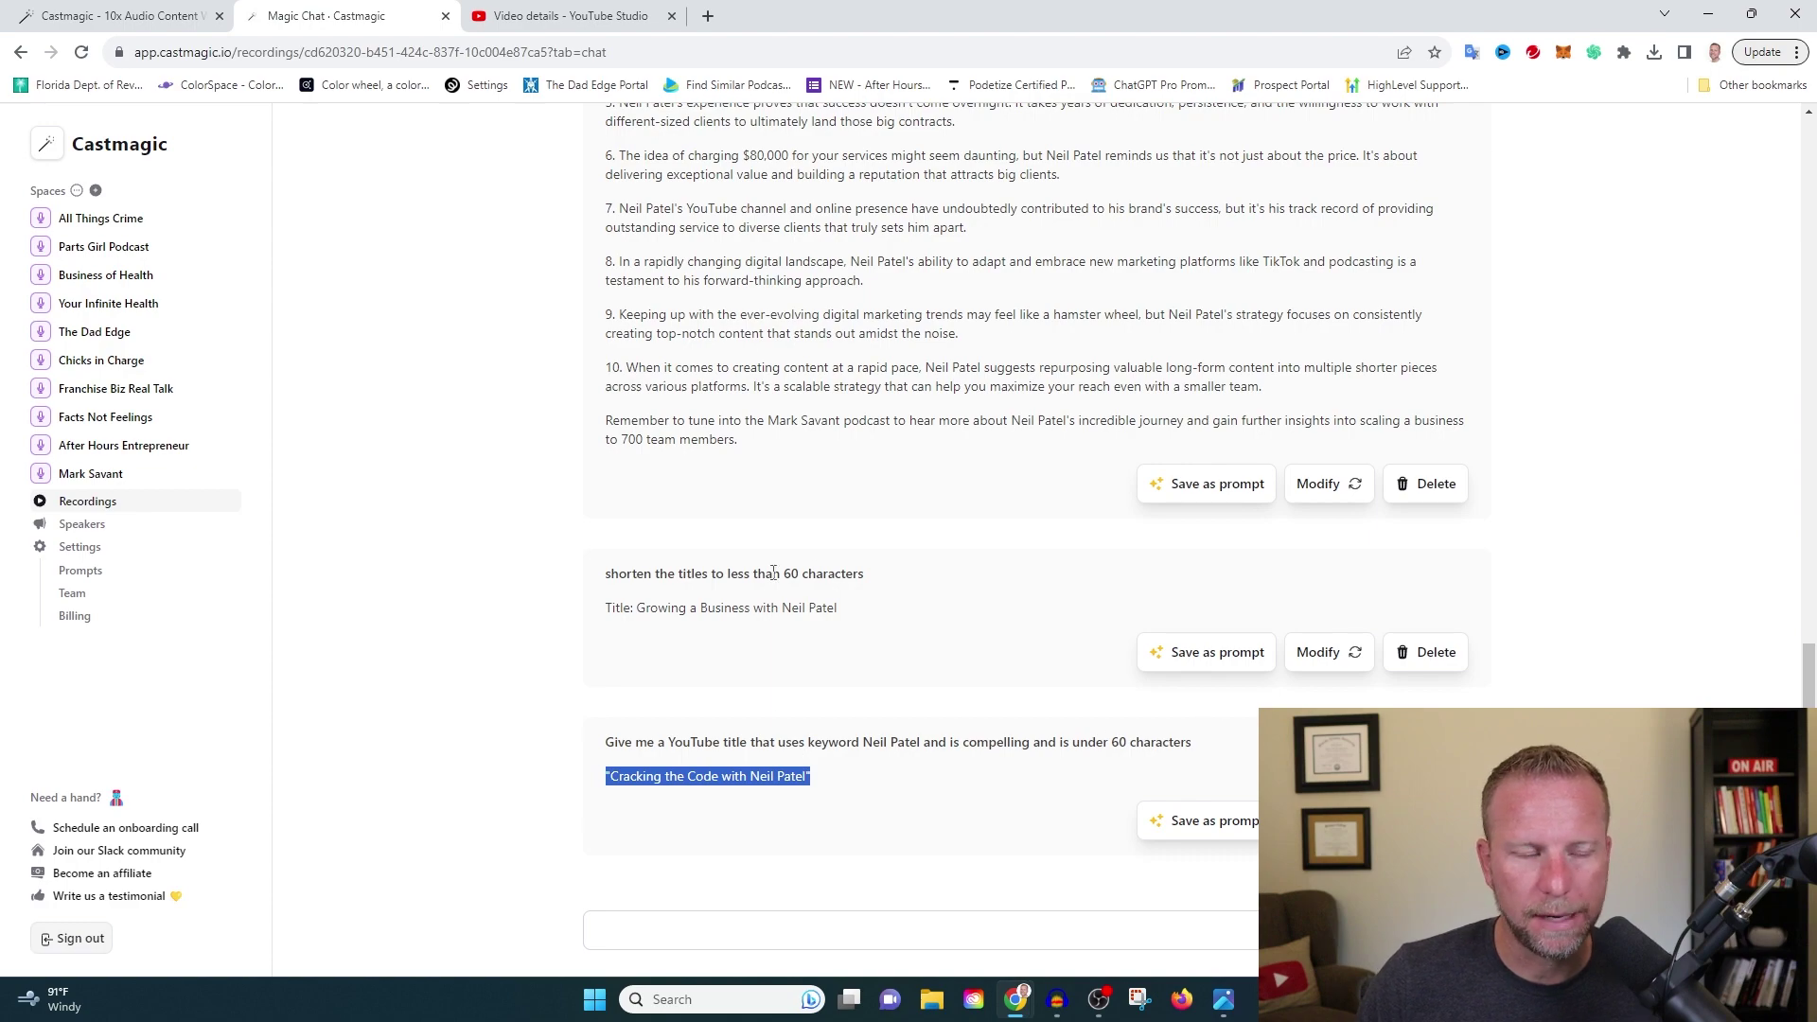
scroll(929, 673, up, 20)
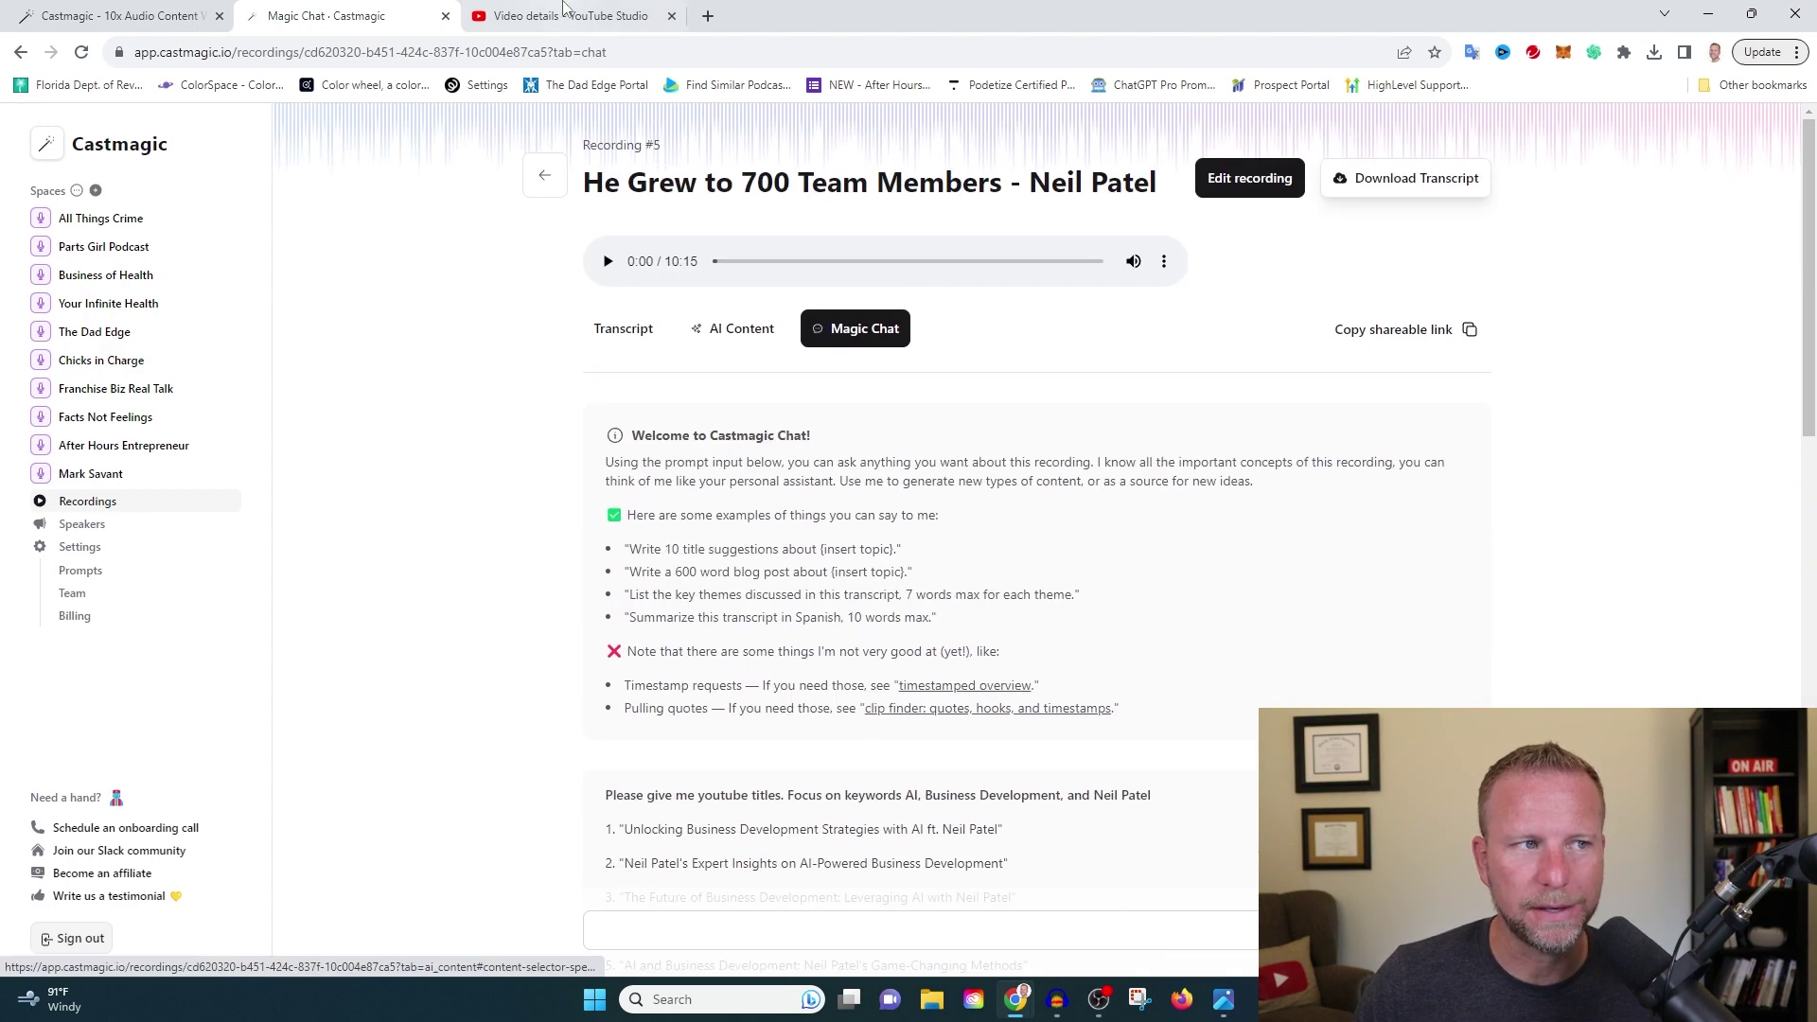
click(566, 10)
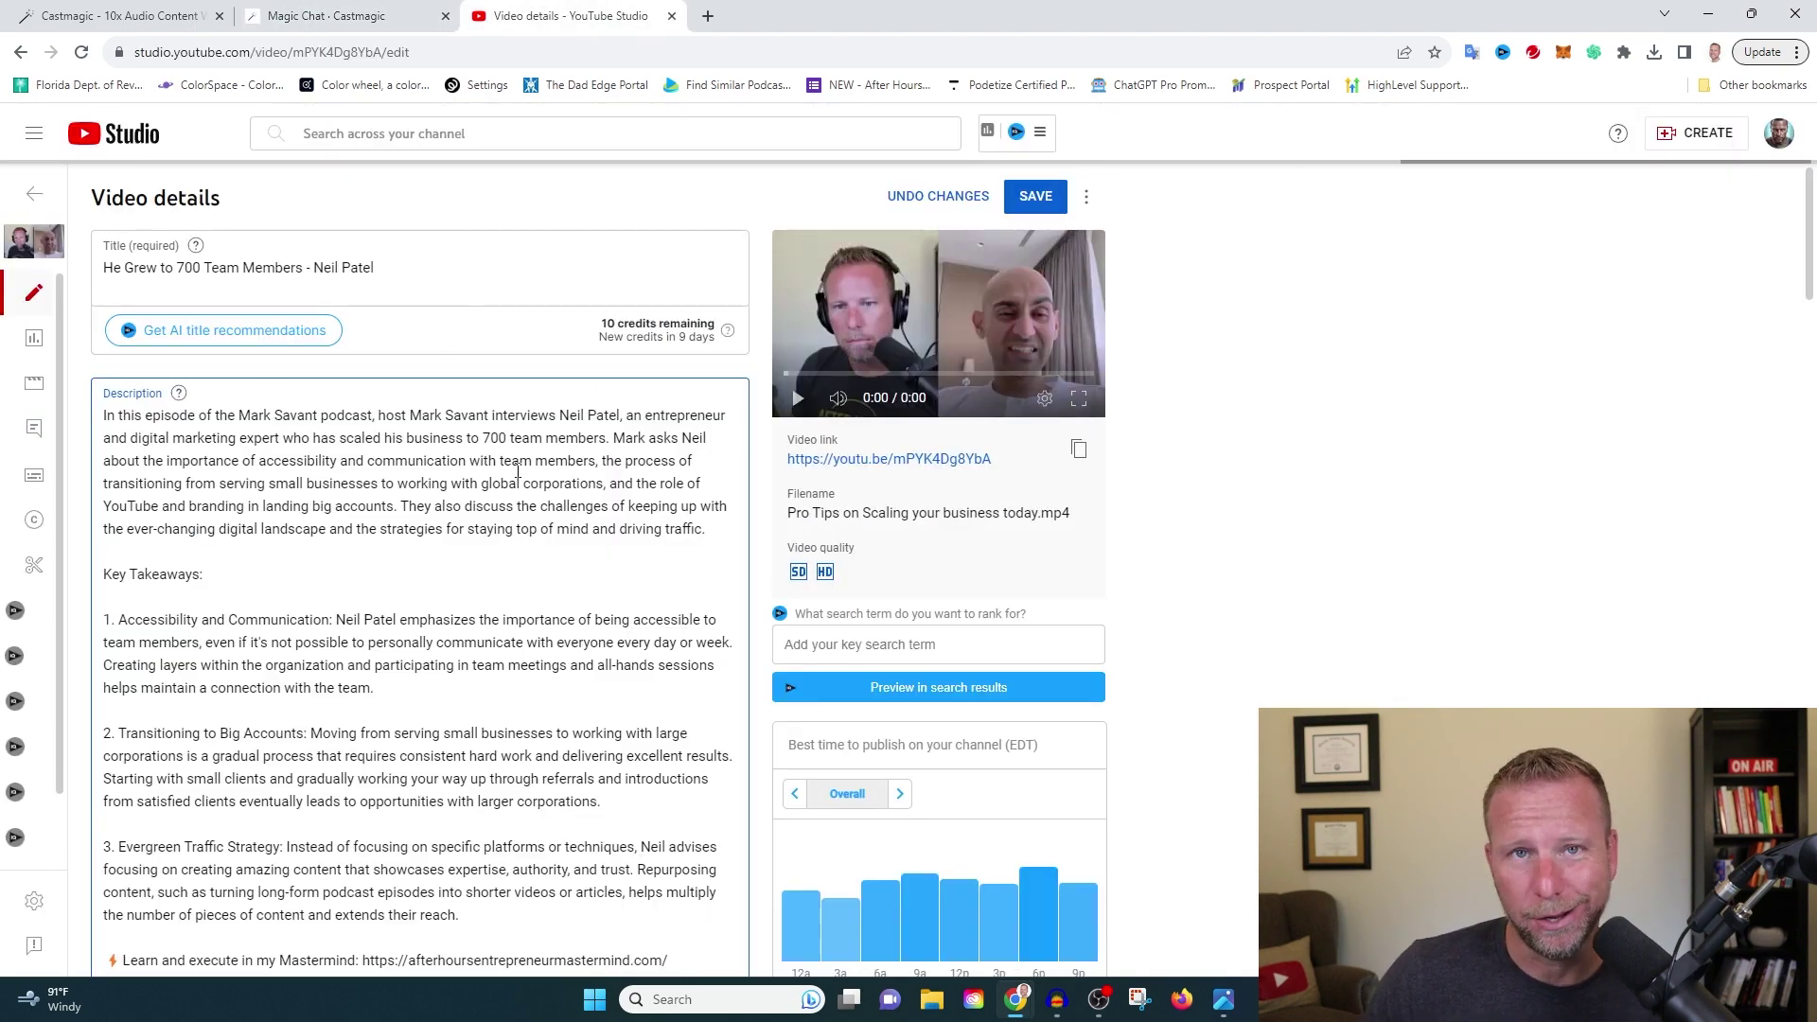
drag(375, 269, 98, 270)
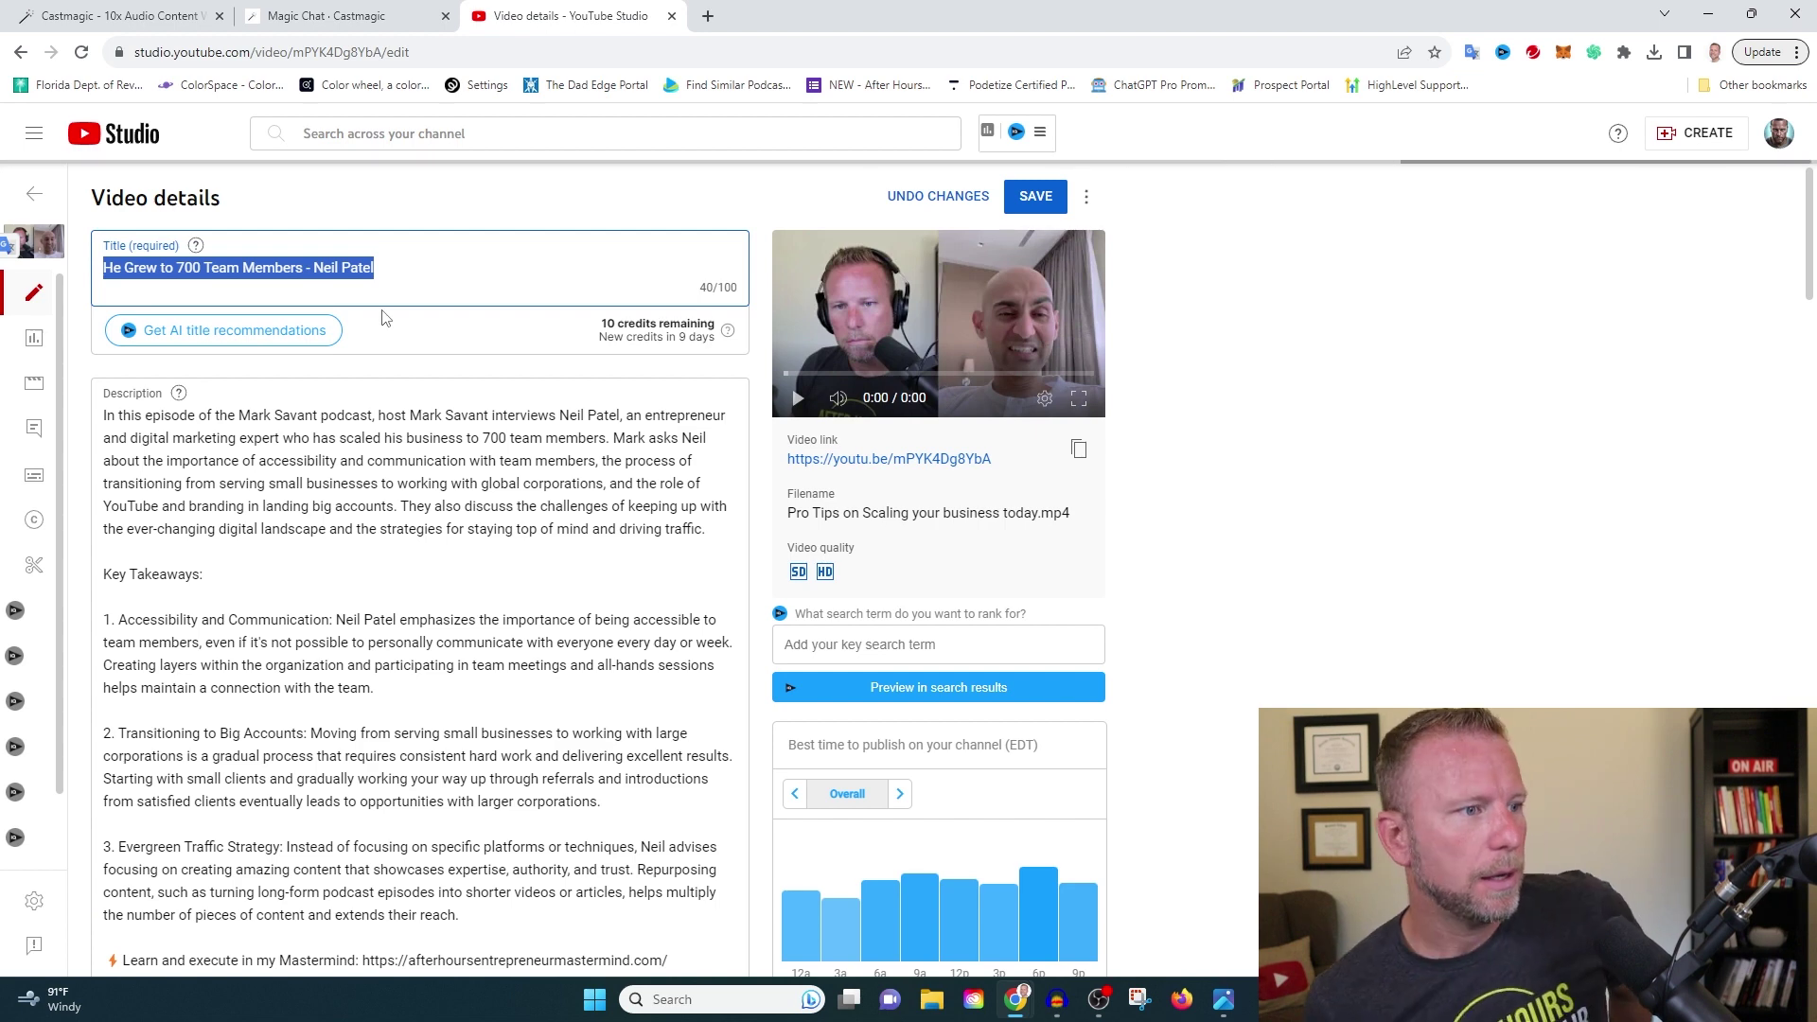
click(343, 11)
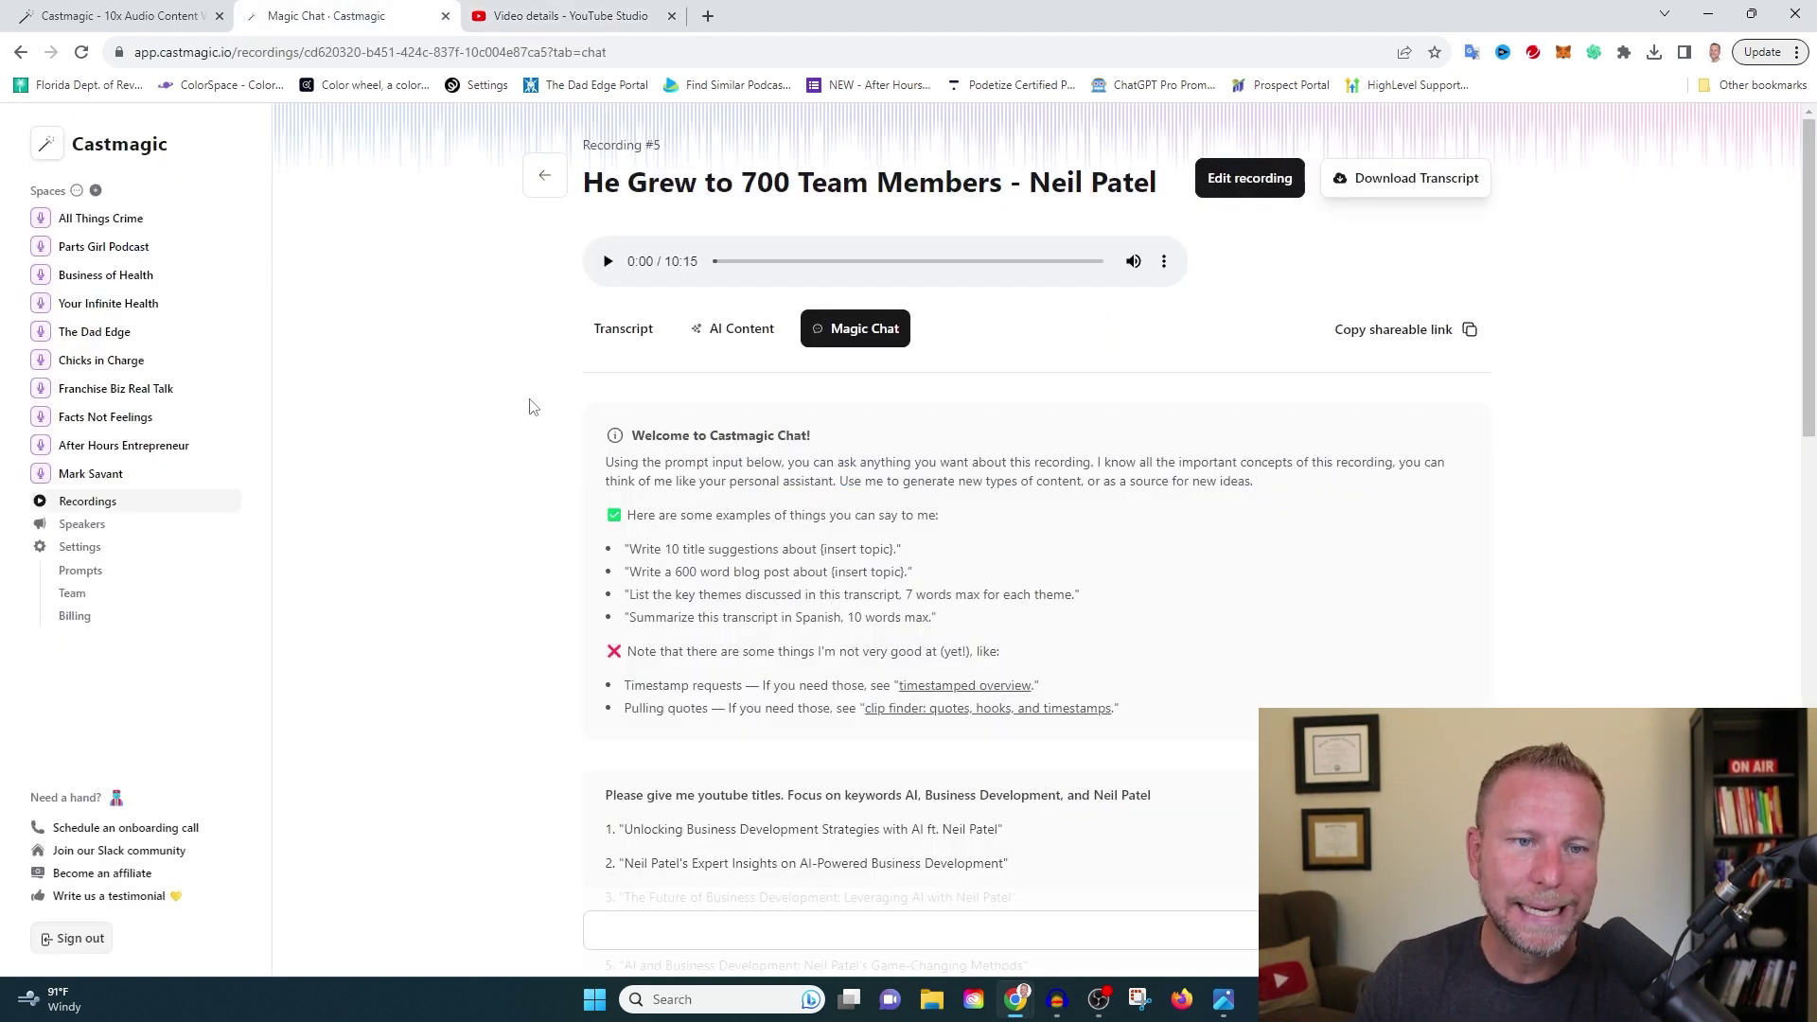